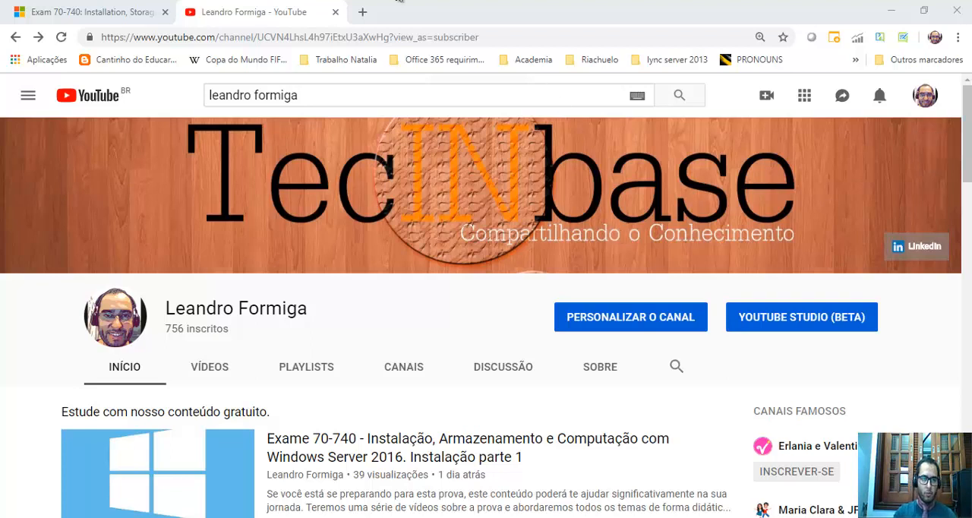
Review the Exam 70-740 page, covering the exam details, the measured skill areas and the preparation options.
left_click(125, 11)
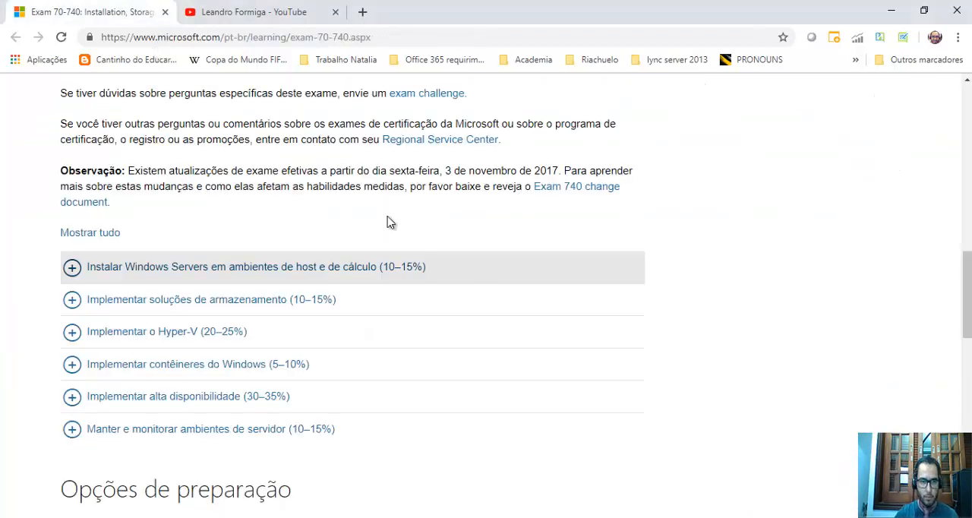
scroll(494, 296, "up", 9)
scroll(596, 342, "up", 3)
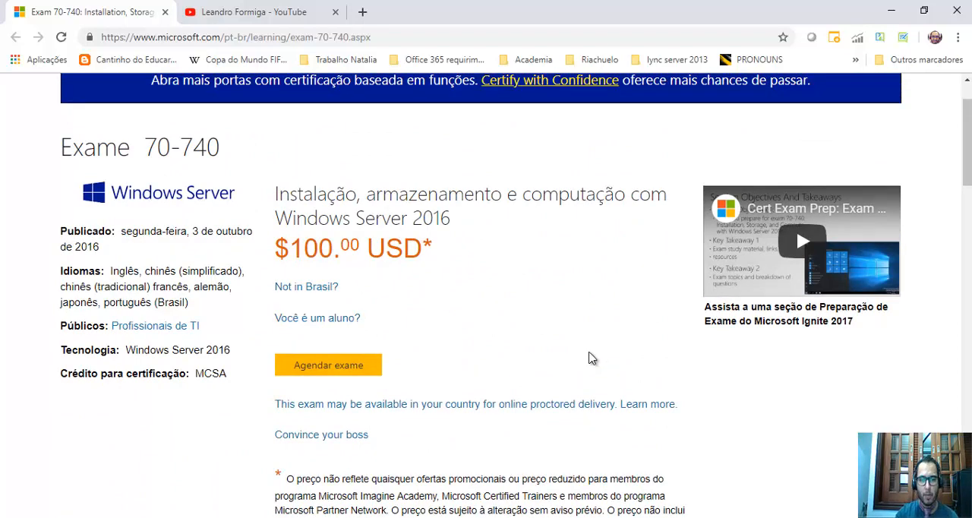
scroll(592, 359, "down", 1)
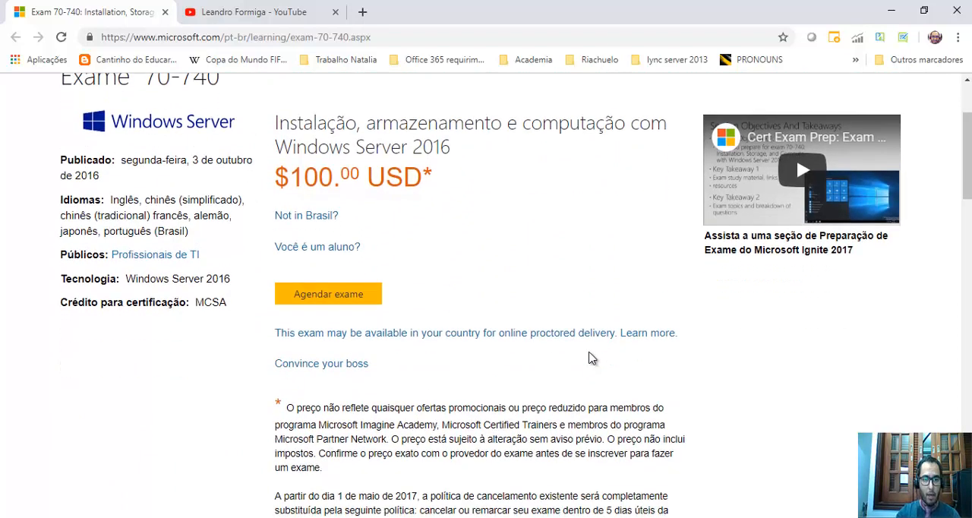
scroll(591, 358, "down", 12)
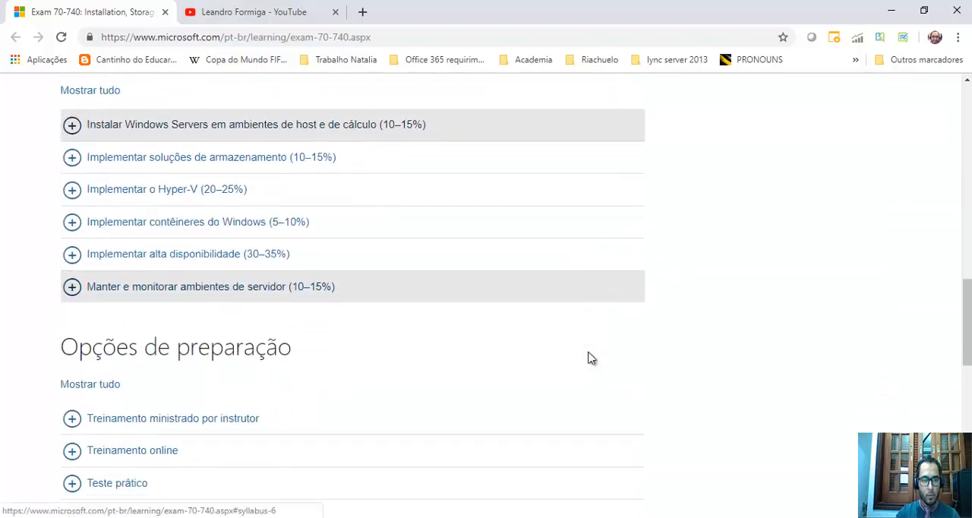
scroll(592, 359, "up", 4)
scroll(591, 358, "down", 4)
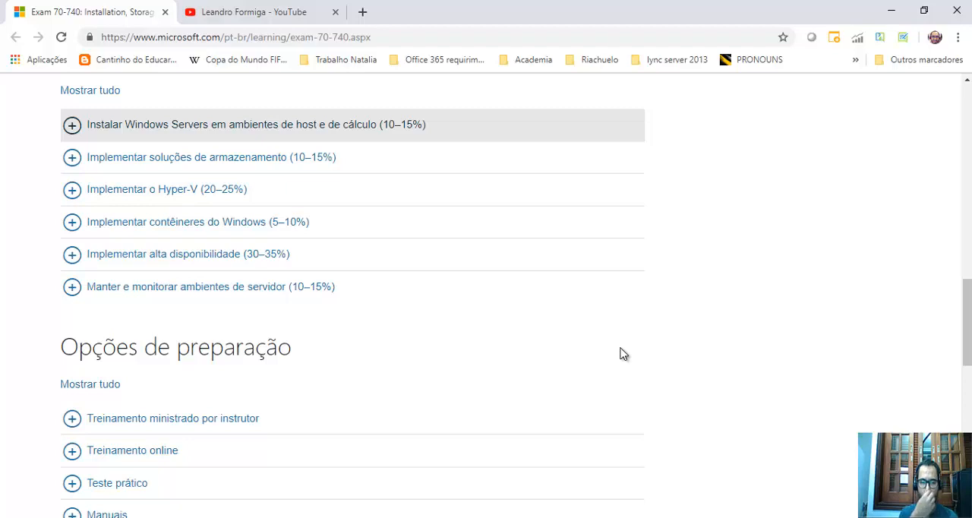
scroll(623, 354, "down", 1)
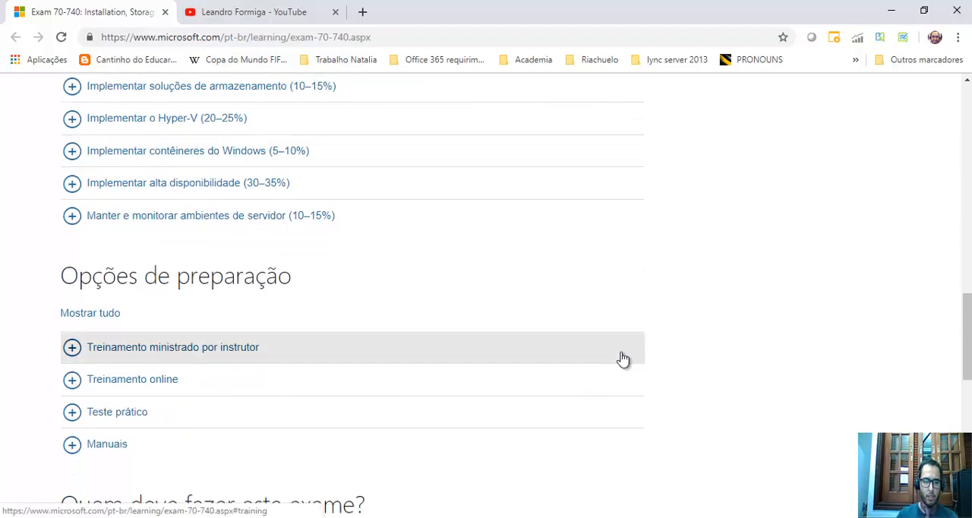
scroll(519, 307, "up", 2)
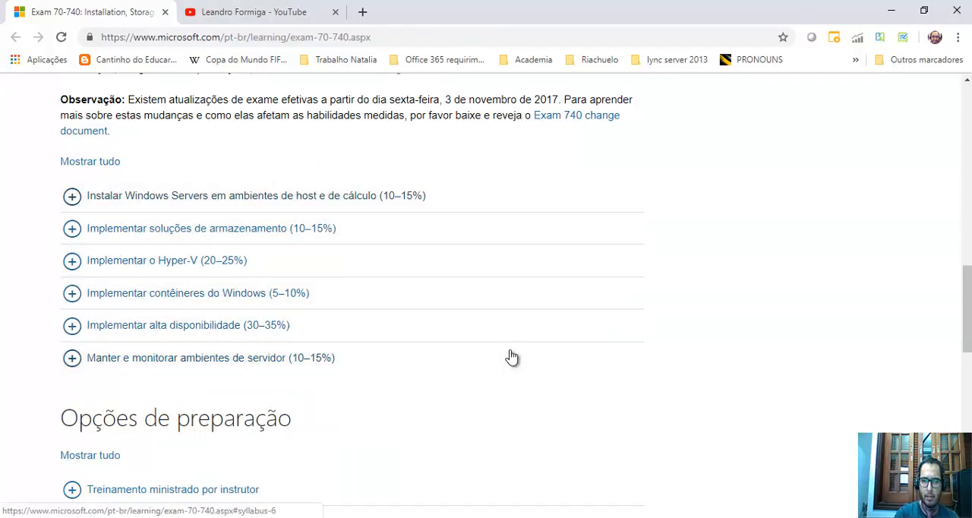
scroll(511, 357, "up", 3)
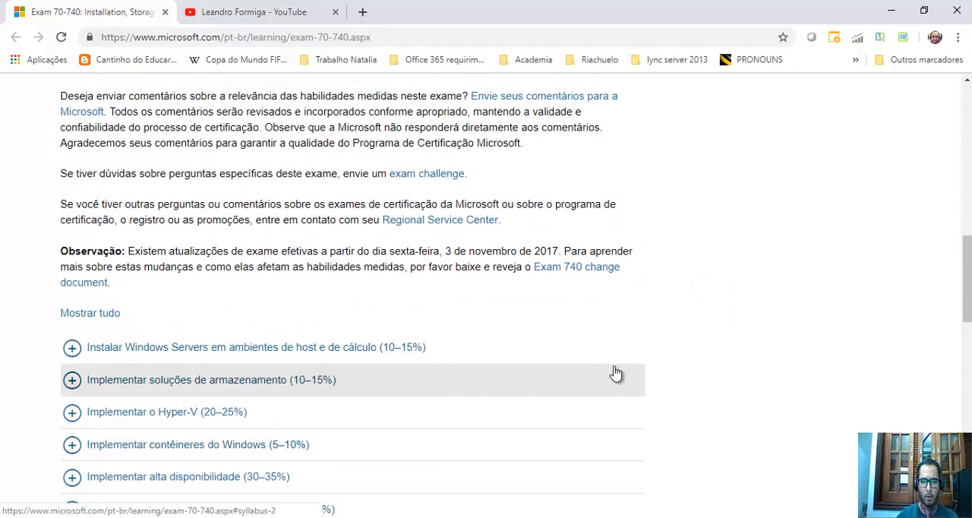
scroll(616, 373, "down", 3)
scroll(616, 371, "down", 1)
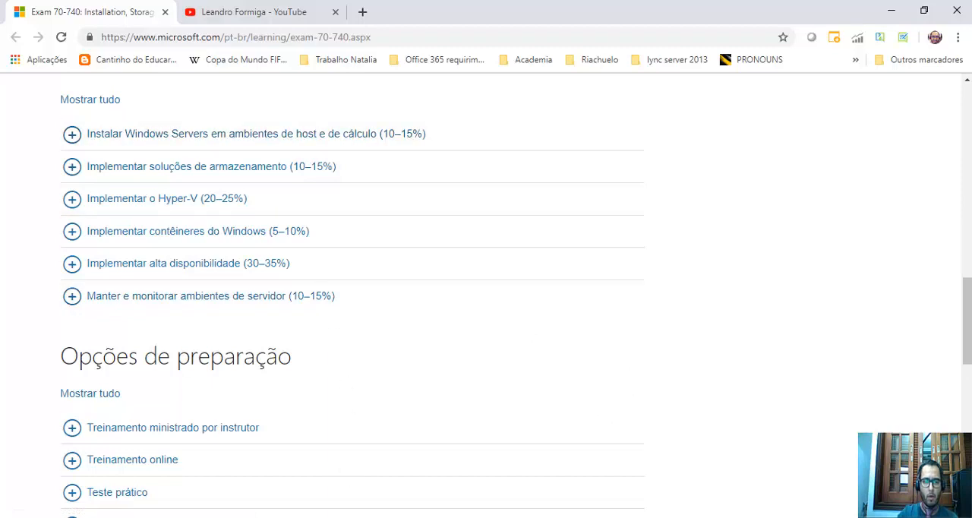
Switch to the remote Hyper-V Manager session and clear the pending updates notice, closing the Settings window it opens.
mouse_move(262, 517)
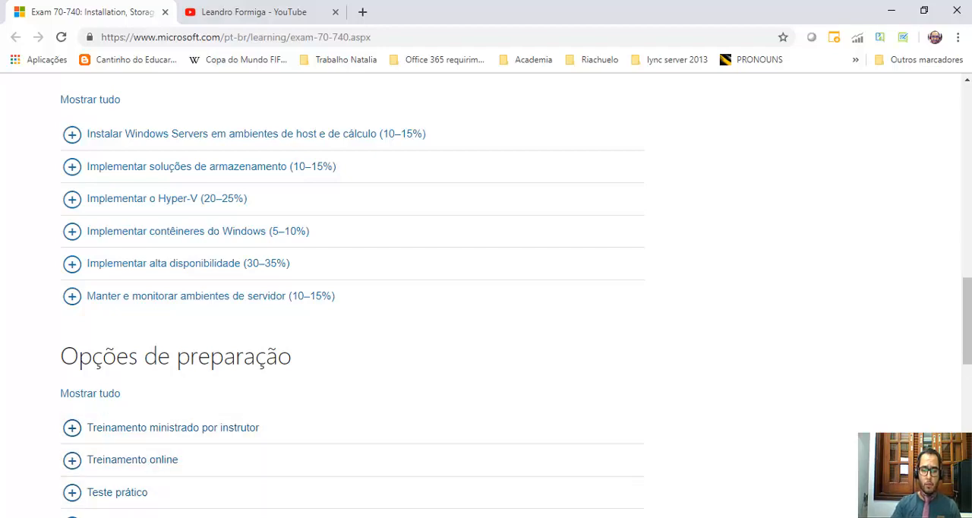
left_click(161, 517)
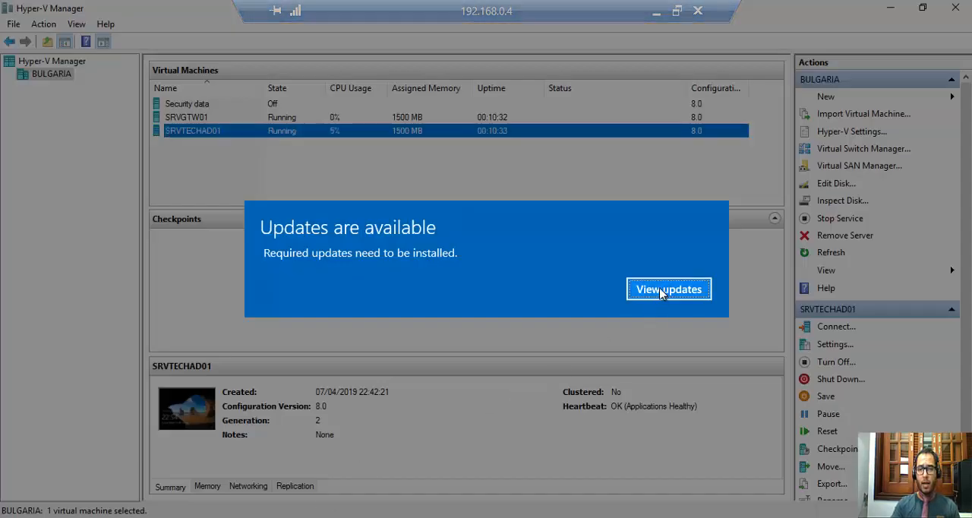
left_click(663, 291)
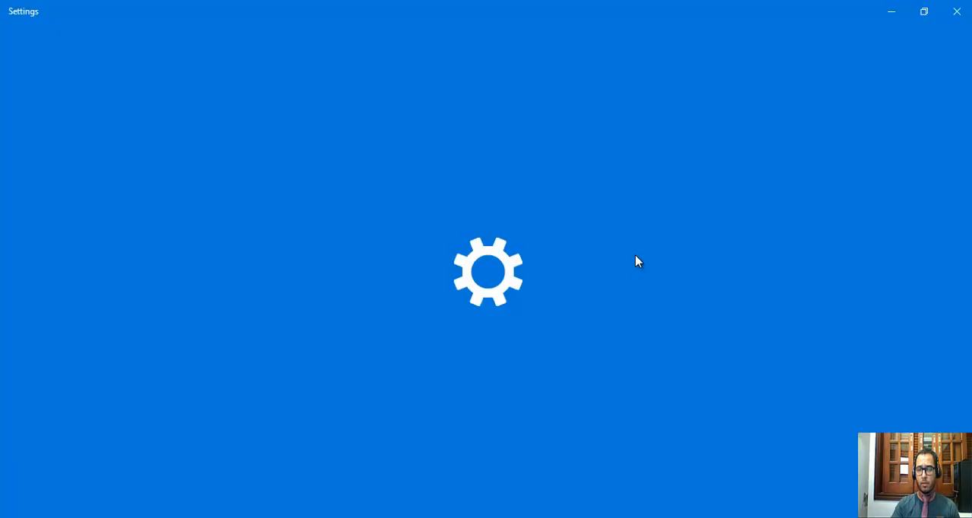
left_click(958, 11)
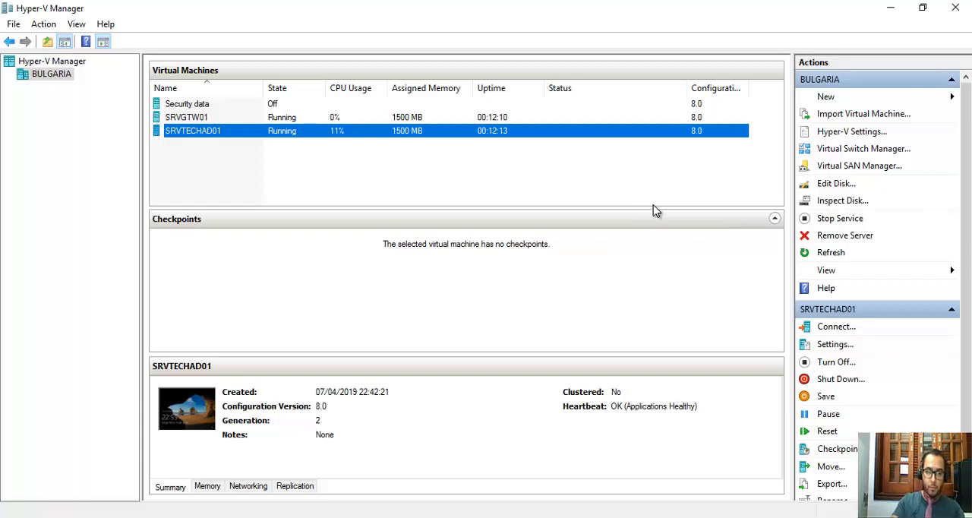
Start creating a new virtual machine on the BULGARIA host, opting not to show the wizard's introductory page again.
right_click(57, 80)
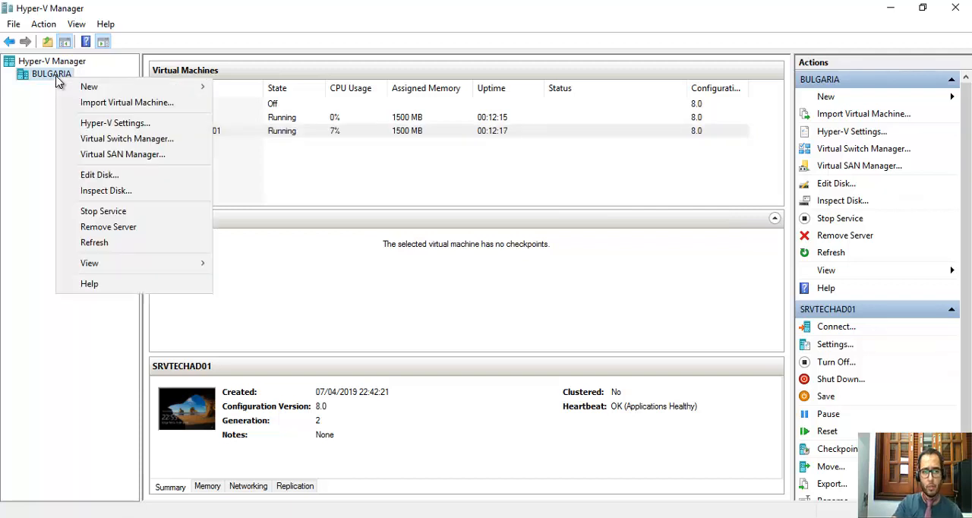
mouse_move(94, 87)
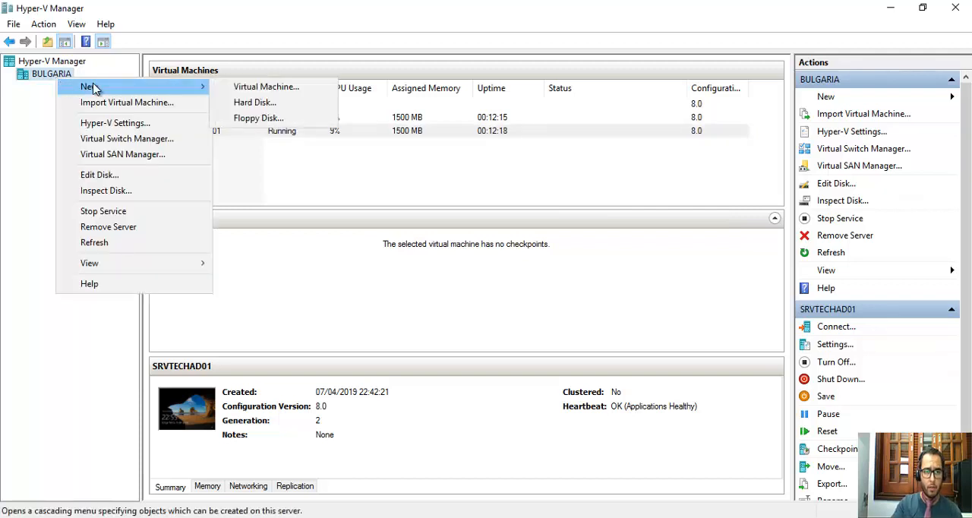
left_click(282, 89)
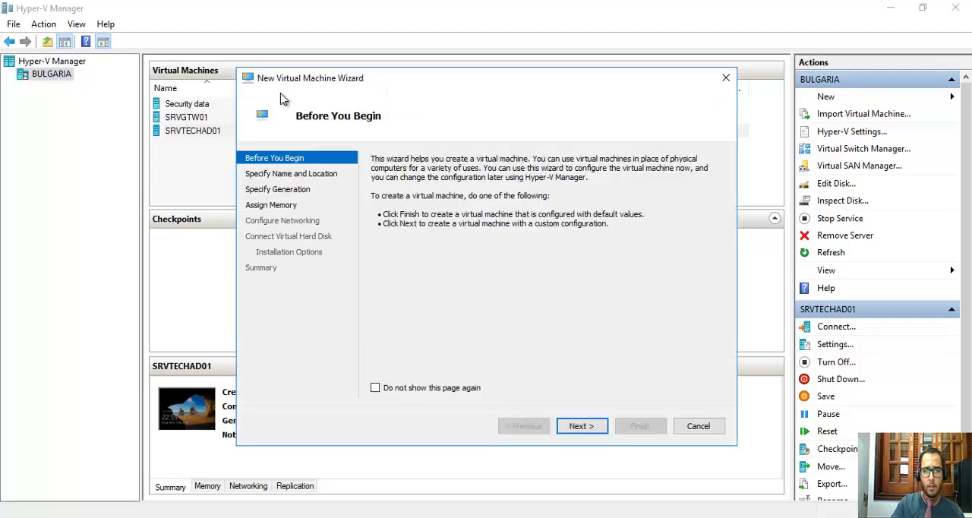
left_click(376, 388)
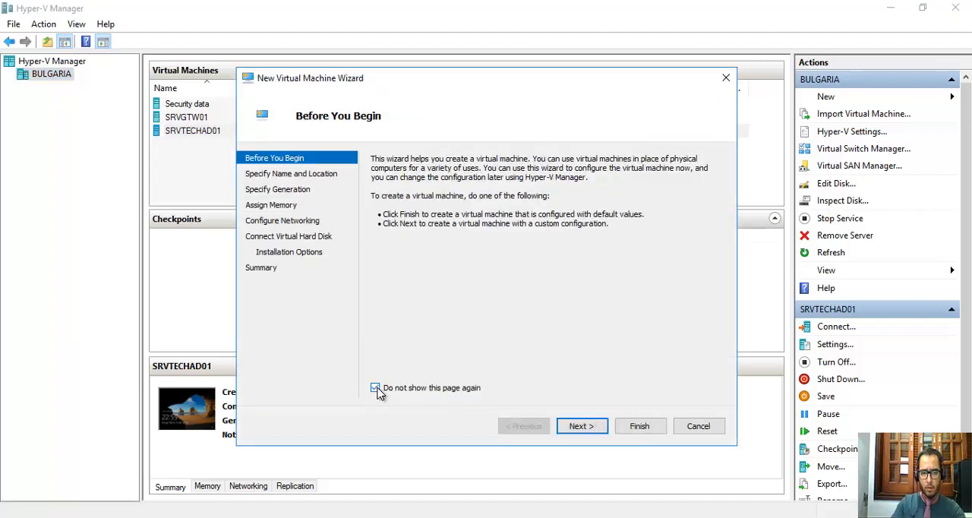
left_click(580, 426)
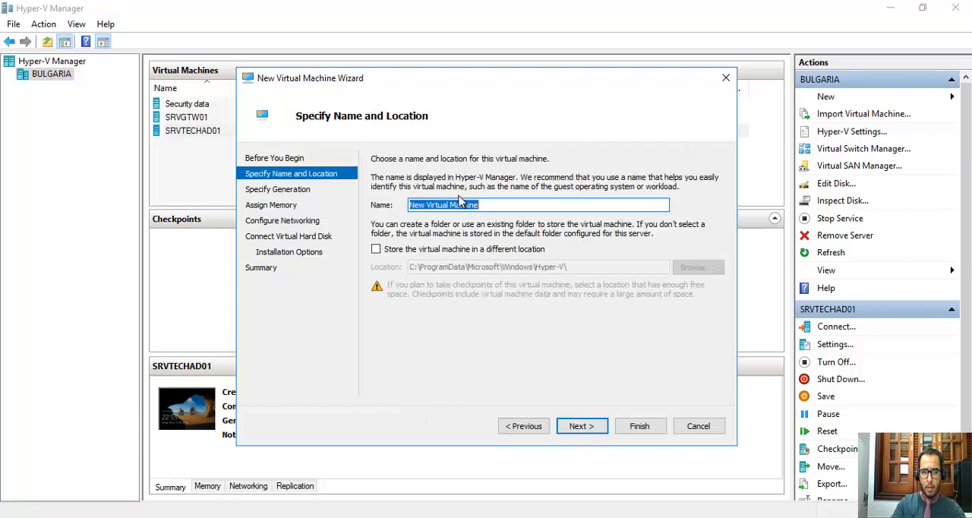
Name the virtual machine SRVTECHWEB01 and enable storing it in a different location.
type("SRV")
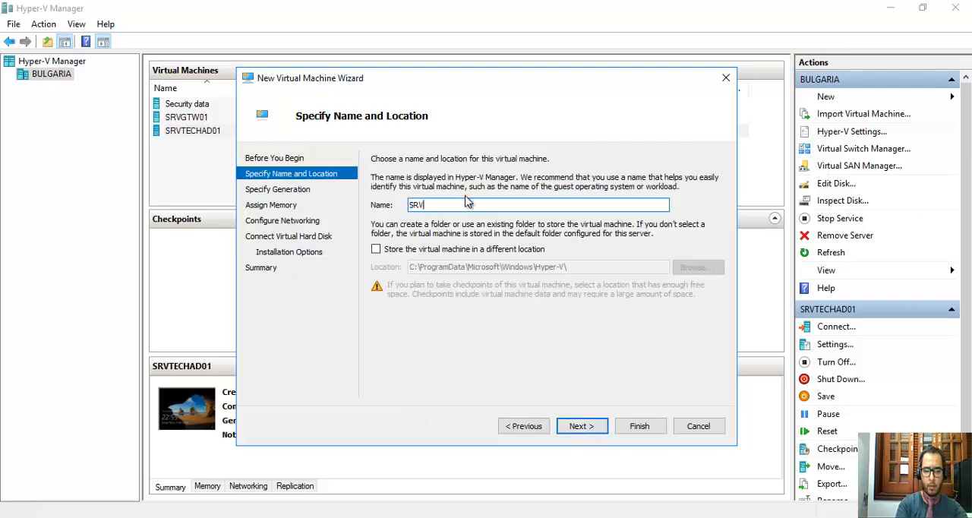
type("TECHWEB01")
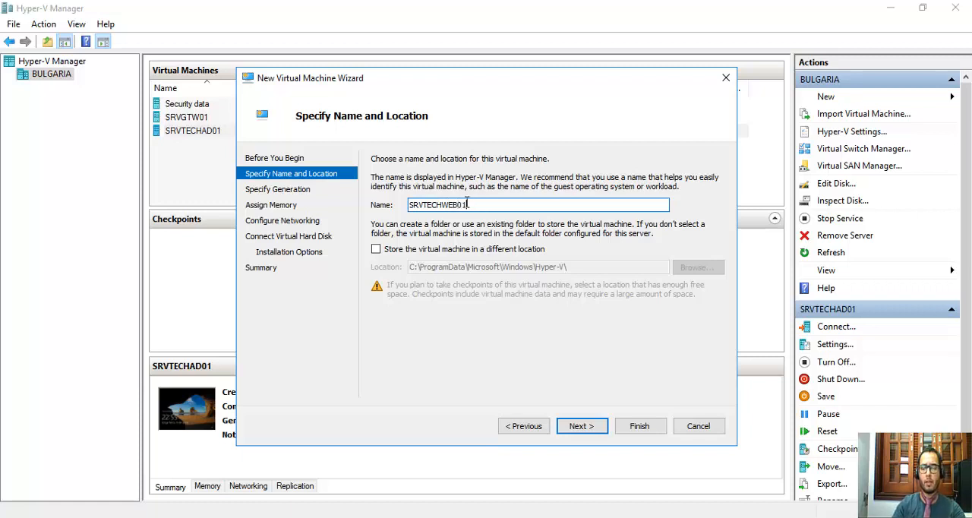
left_click(378, 254)
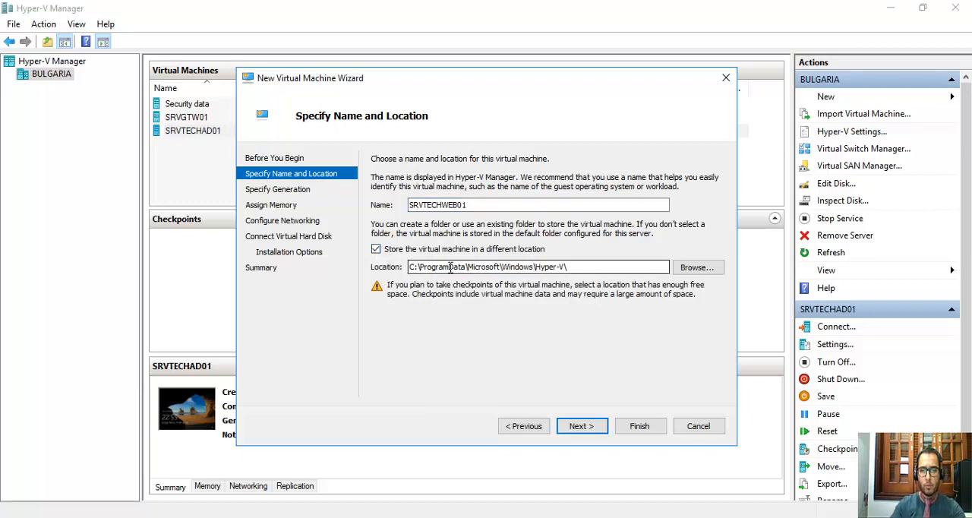
left_click_drag(412, 267, 595, 267)
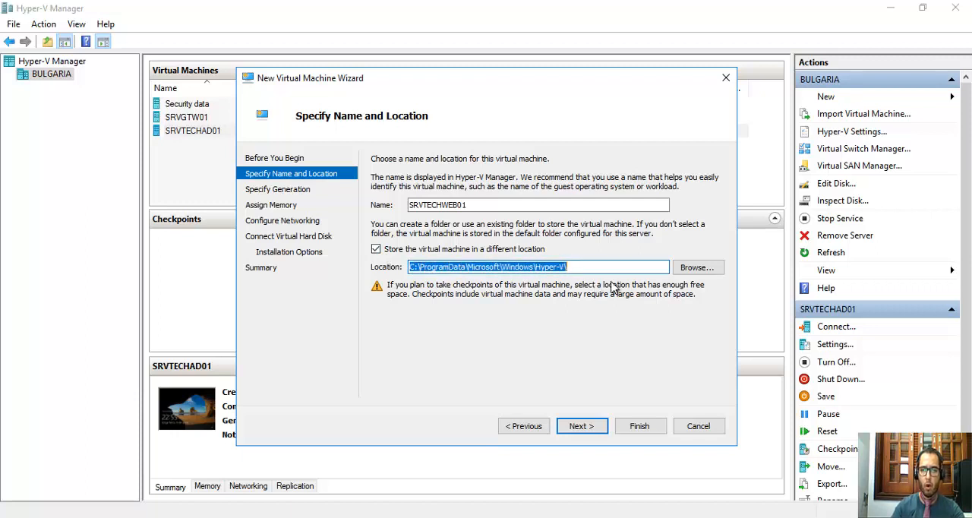
Browse for the storage location to the 70-740 folder on the New Volume (E:) drive.
left_click(697, 267)
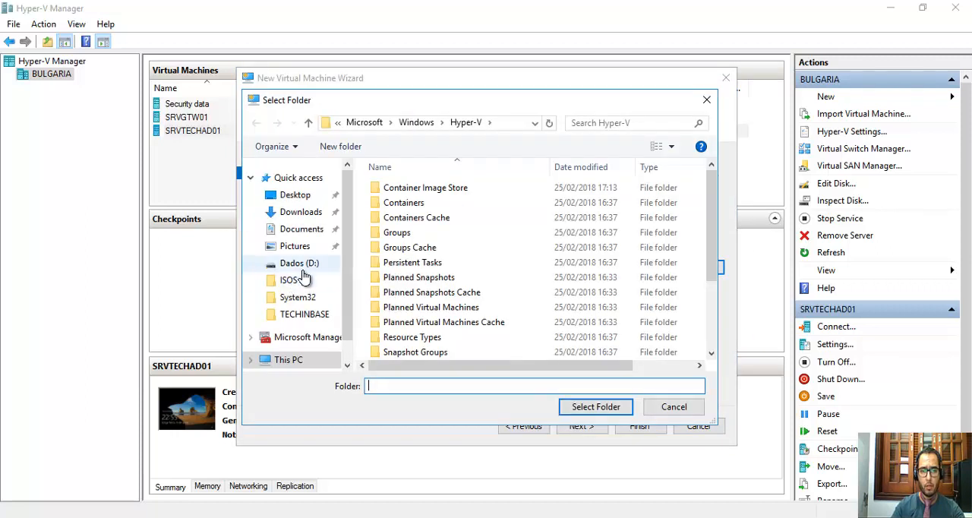
scroll(307, 253, "down", 1)
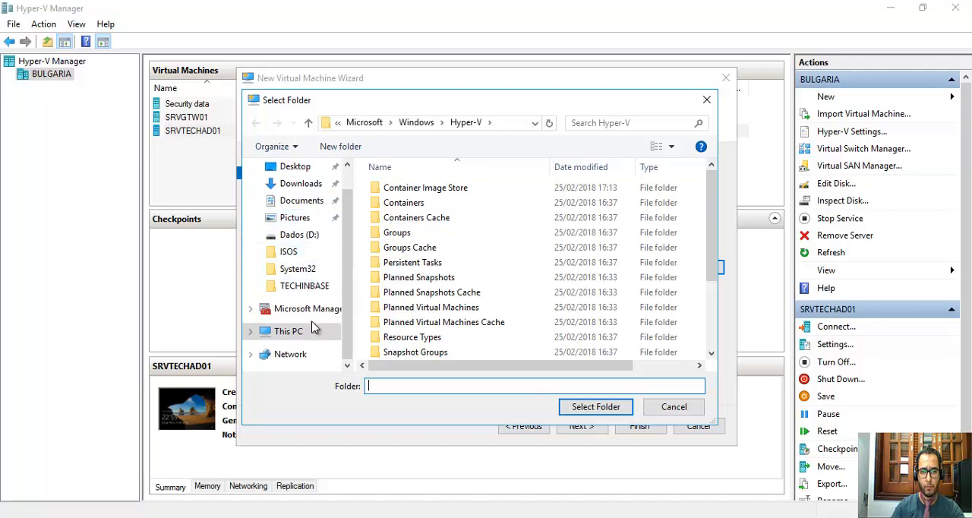
left_click(300, 333)
scroll(427, 309, "down", 3)
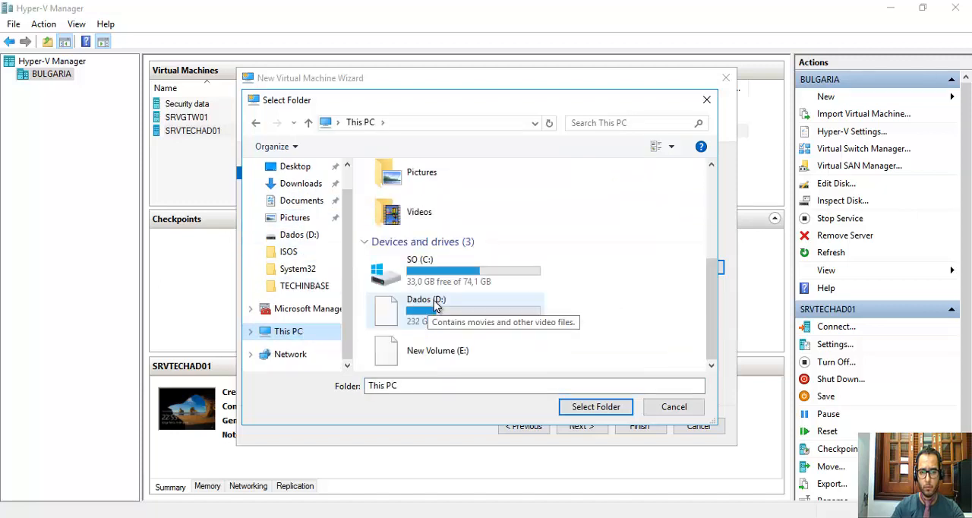
double_click(422, 341)
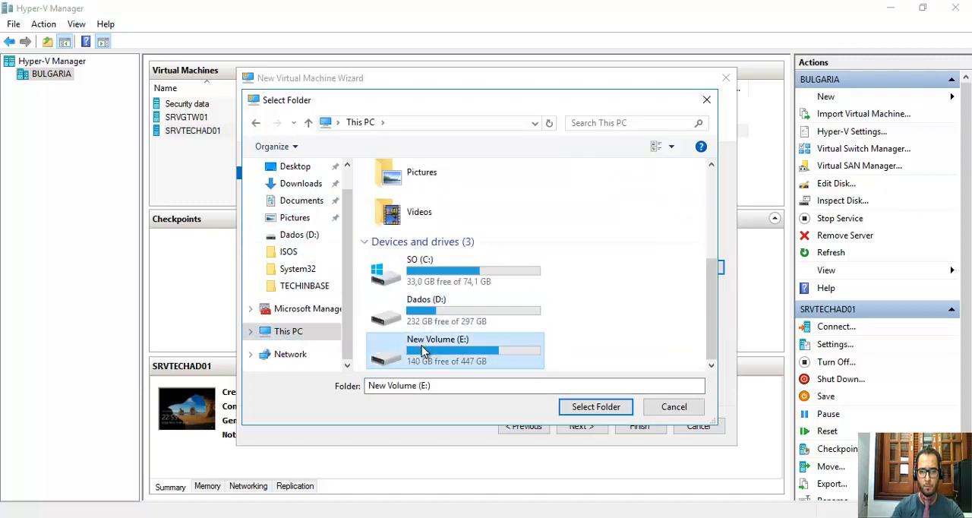
left_click(410, 253)
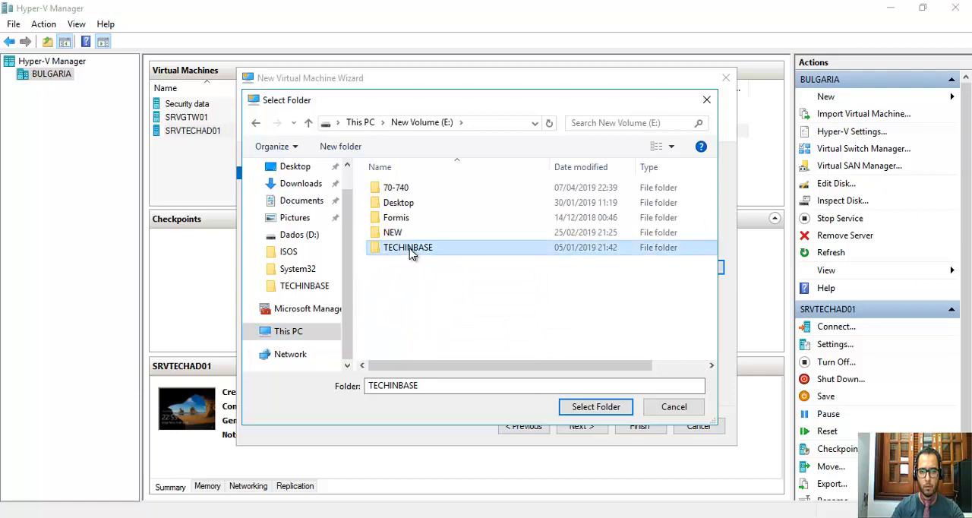
left_click(402, 190)
double_click(402, 190)
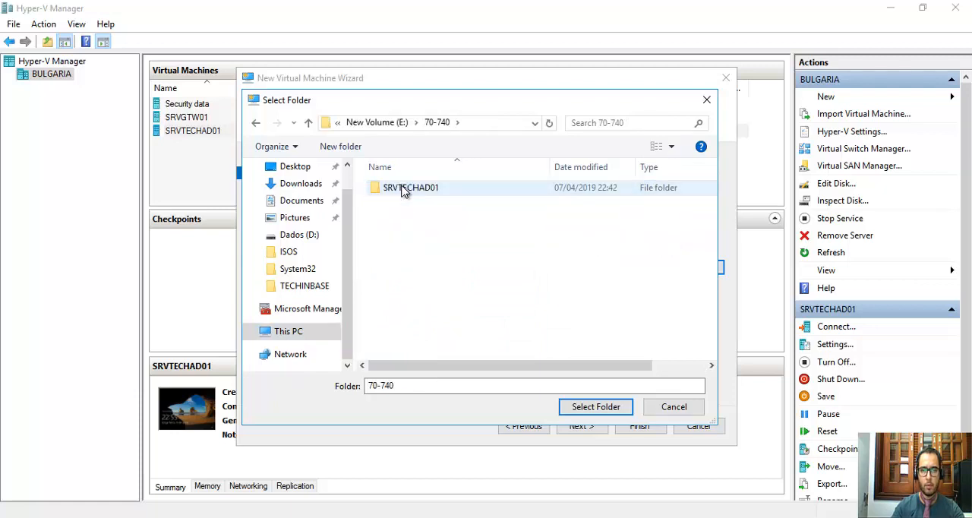
Create a folder named SRVTECHWEB01 inside the 70-740 folder.
left_click(355, 153)
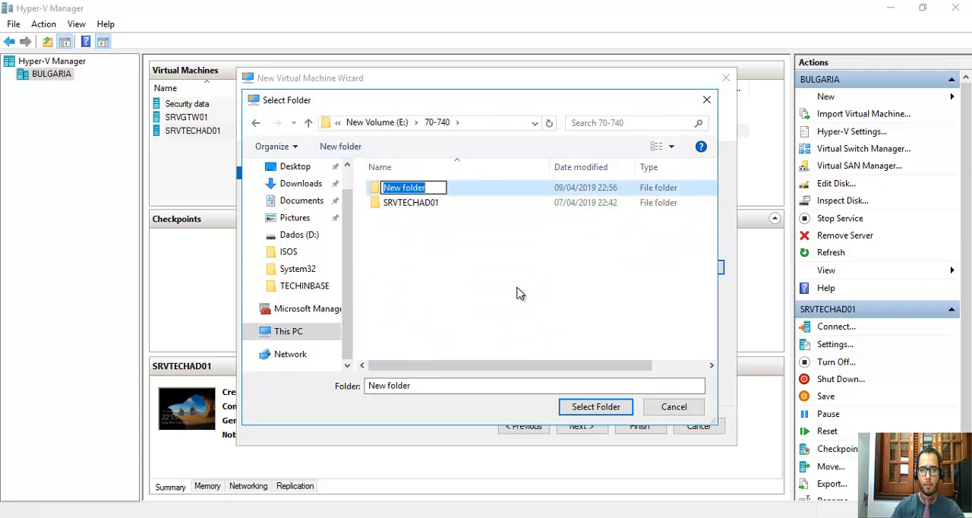
type("SRVT")
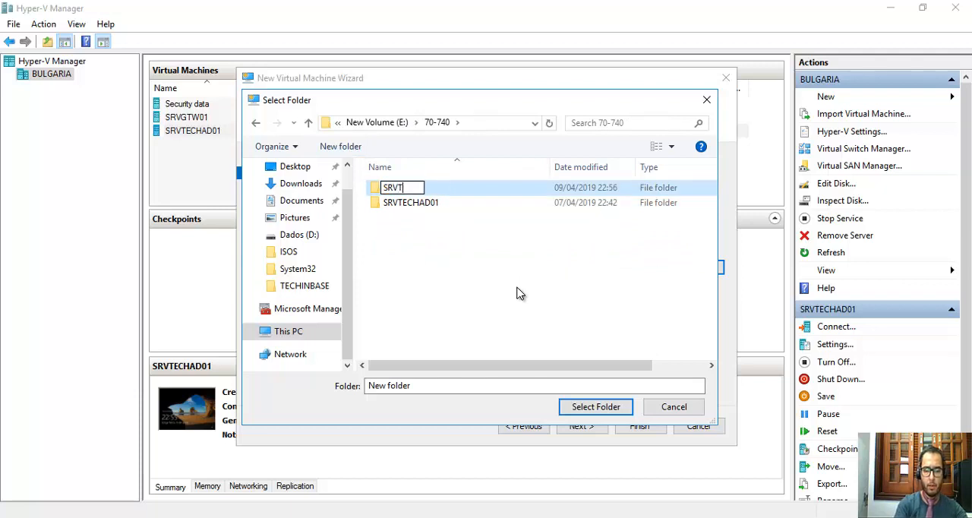
type("ECHWEB01")
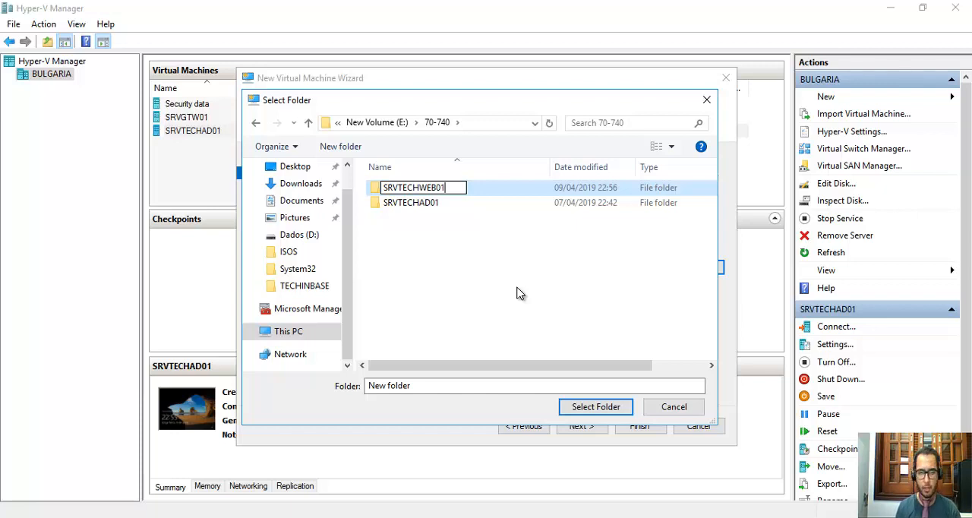
left_click(520, 286)
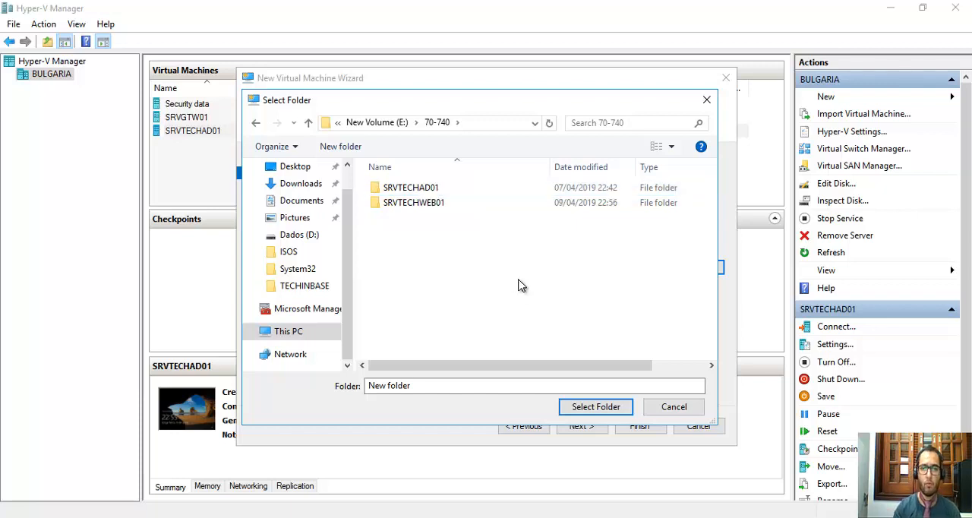
Use the SRVTECHWEB01 folder as the virtual machine's storage location and continue to the generation settings.
double_click(443, 204)
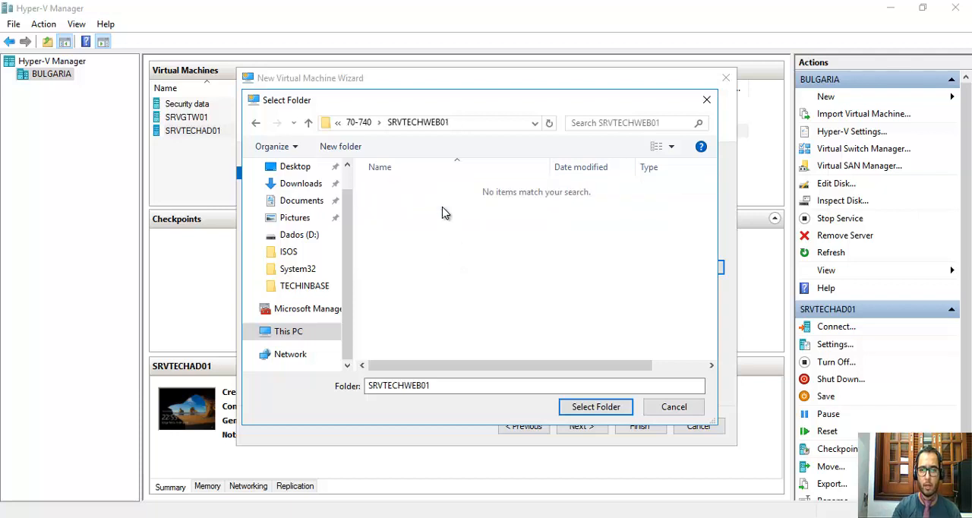
left_click(581, 410)
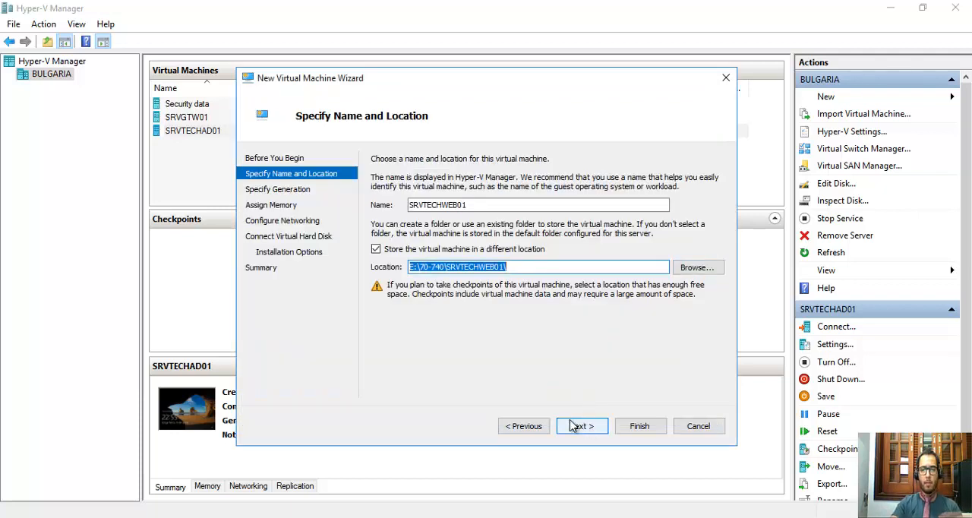
left_click(581, 426)
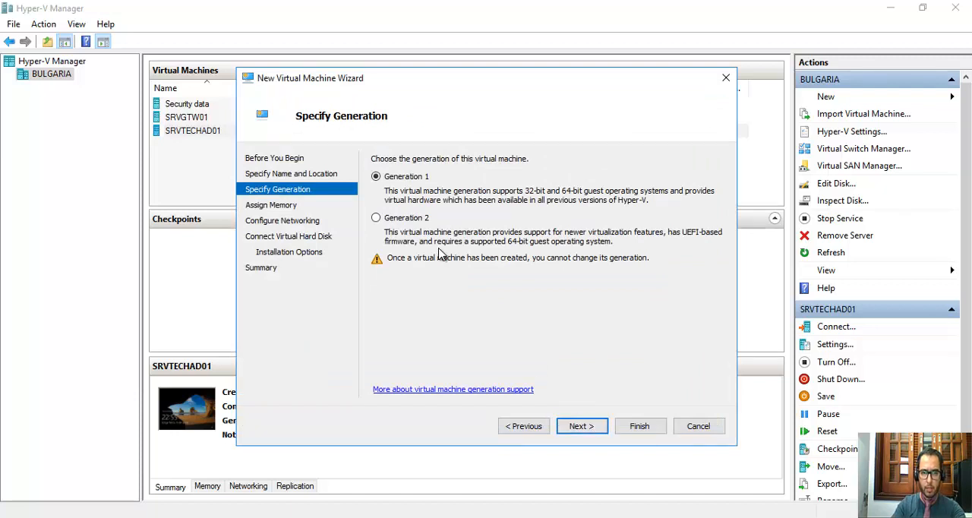
Choose Generation 2 for the virtual machine and assign it 1500 MB of startup memory.
left_click(384, 219)
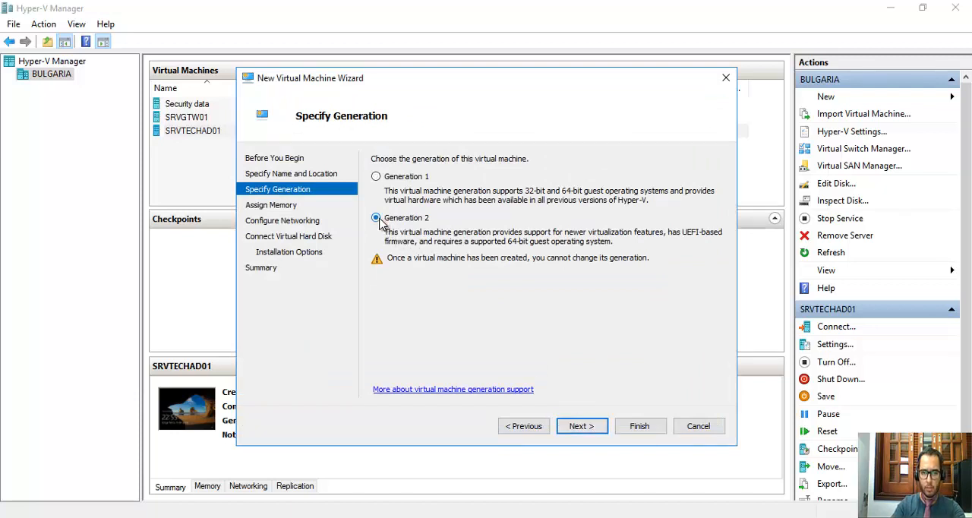
left_click(603, 430)
left_click_drag(445, 195, 484, 197)
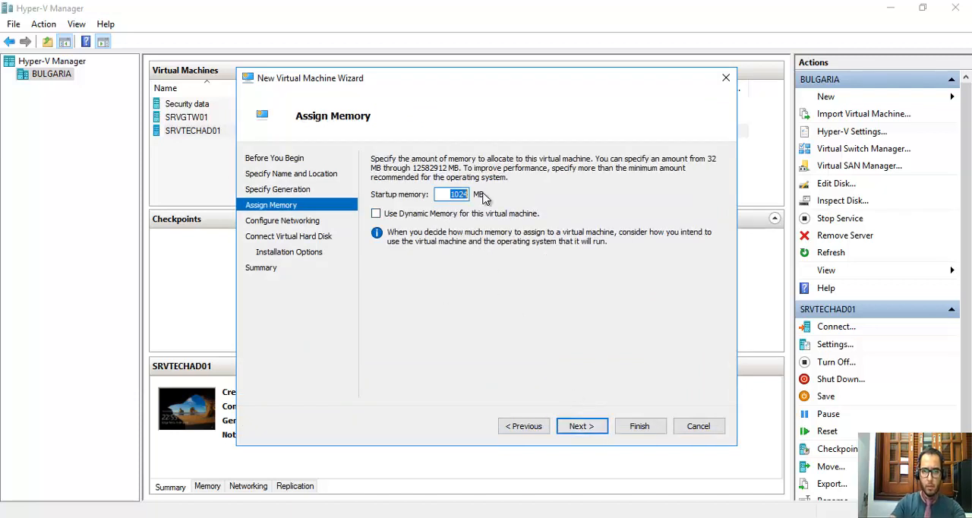
left_click(534, 428)
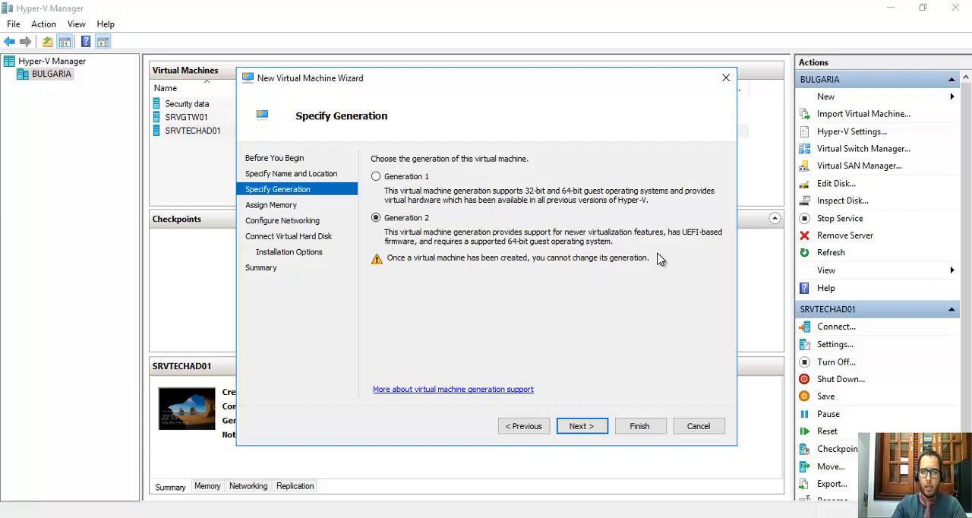
left_click(595, 426)
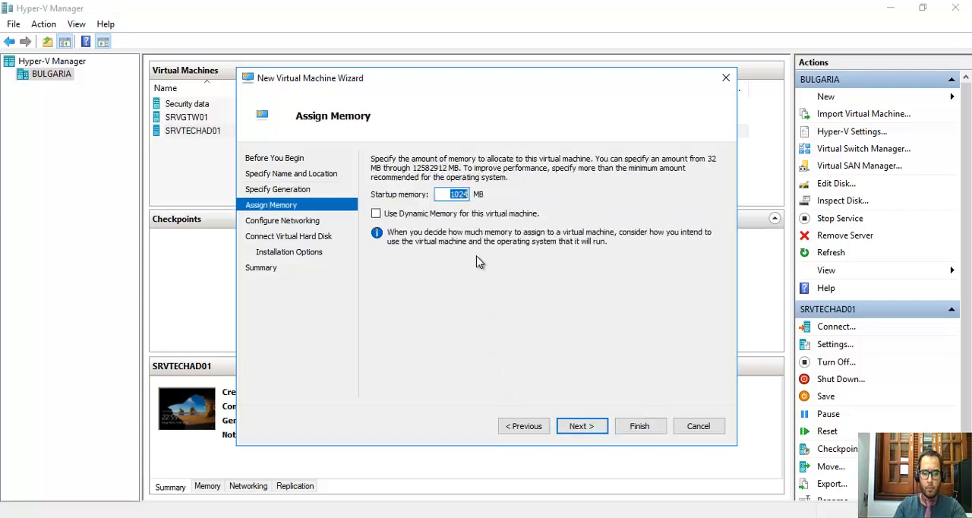
type("1500")
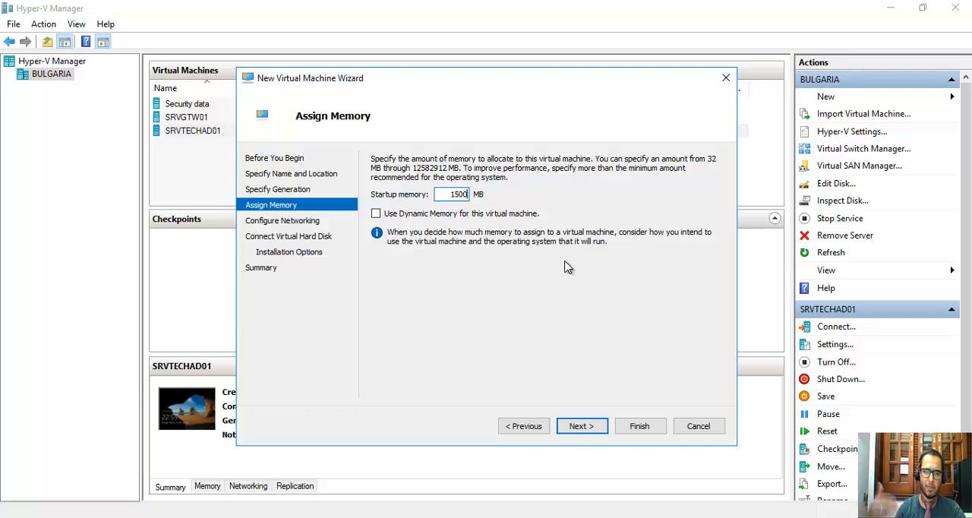
left_click(582, 427)
Connect the virtual machine's network adapter to the Internal virtual switch and continue to the hard disk settings.
left_click(486, 189)
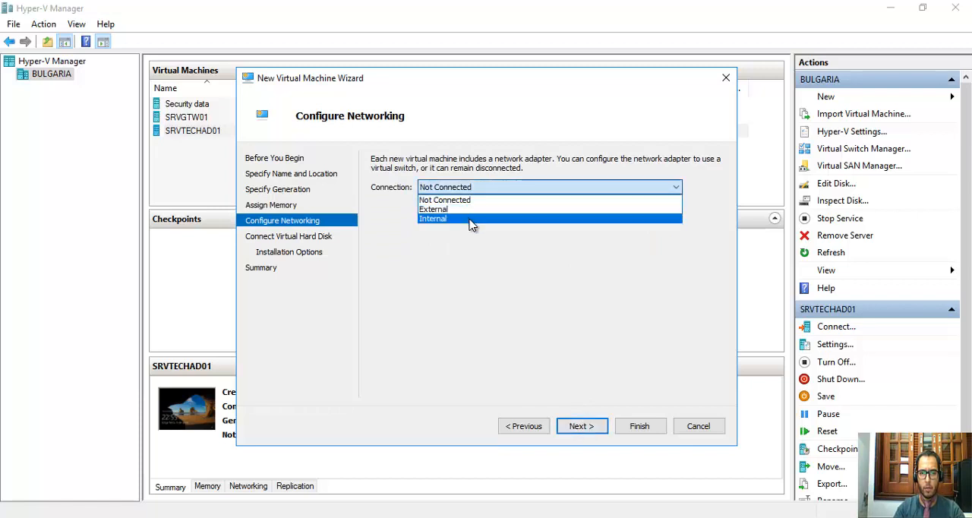
left_click(471, 219)
left_click(582, 426)
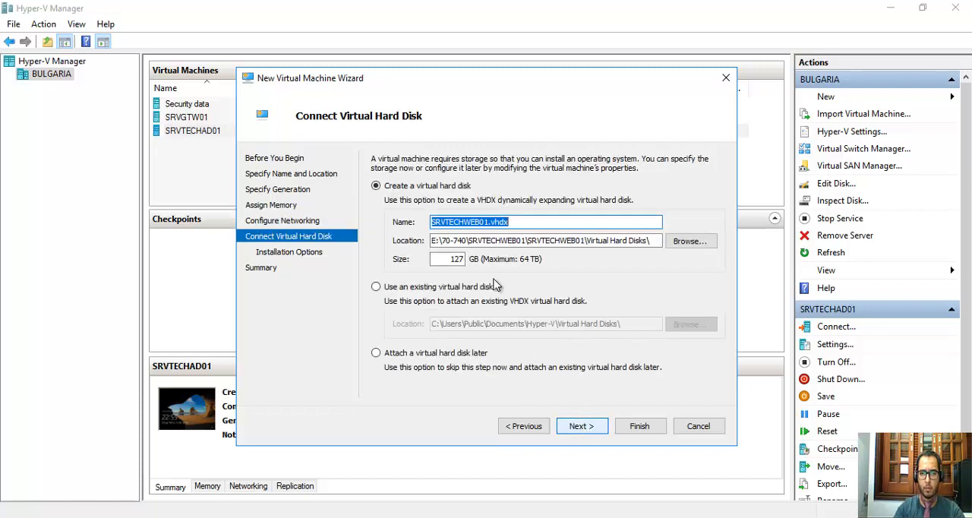
Set the size of the new virtual hard disk to 80 GB.
left_click(447, 241)
left_click_drag(446, 240, 630, 241)
double_click(456, 259)
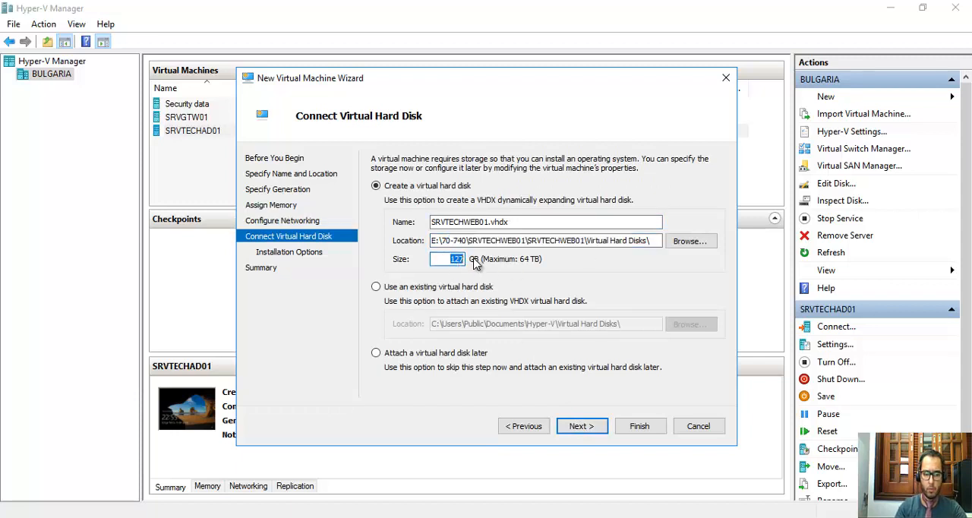
type("80")
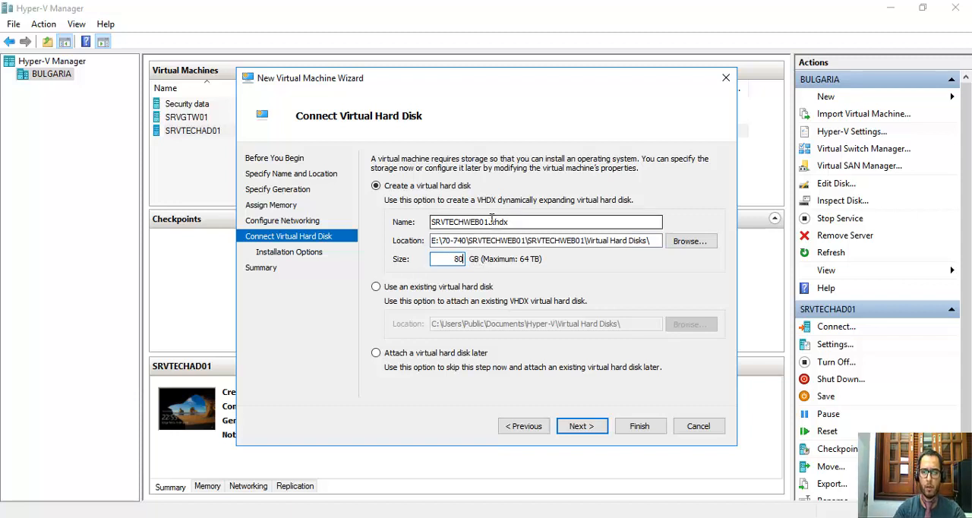
Rename the new virtual hard disk file to C.vhdx.
left_click(488, 221)
double_click(487, 222)
left_click_drag(488, 221, 362, 227)
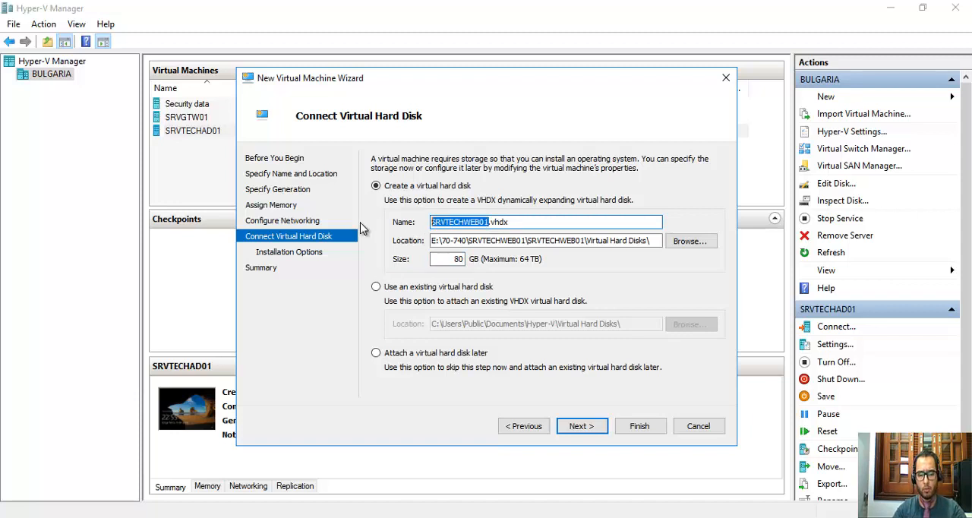
type("C")
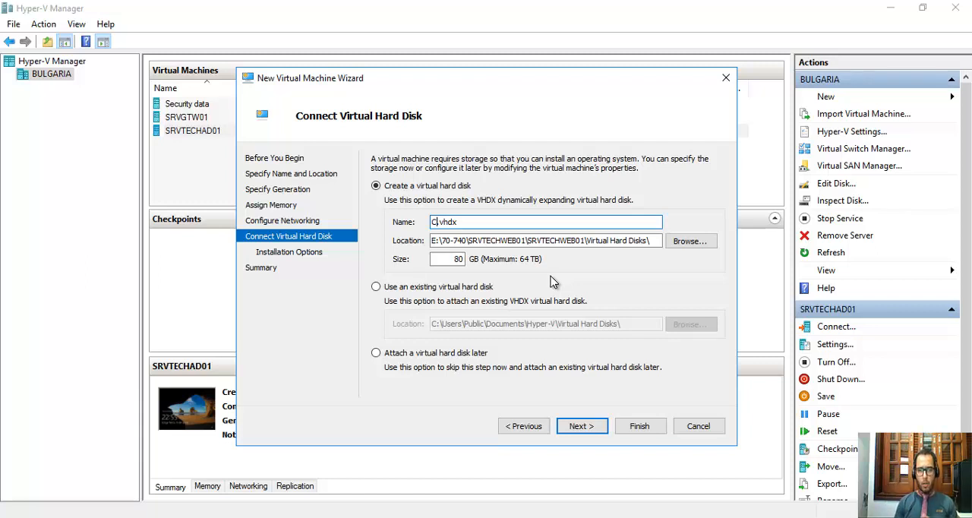
key("ctrl+z")
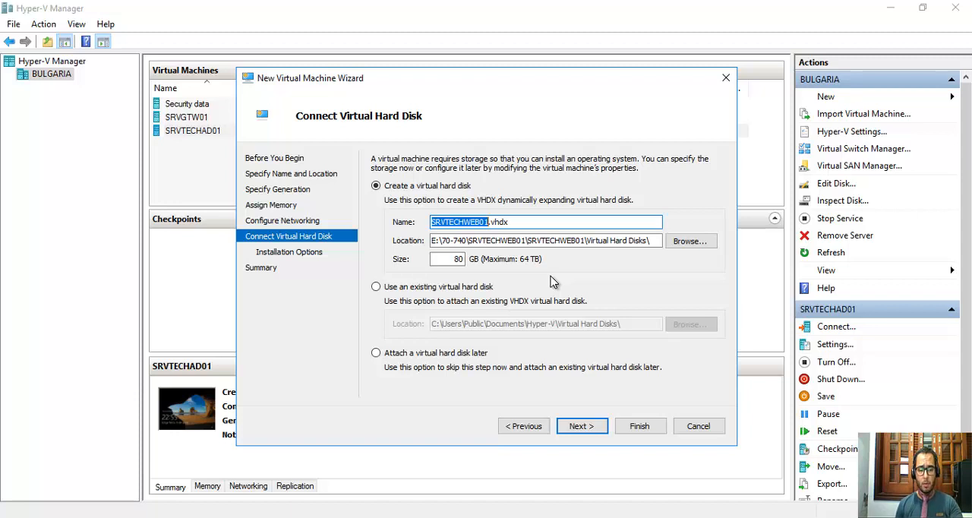
type("C")
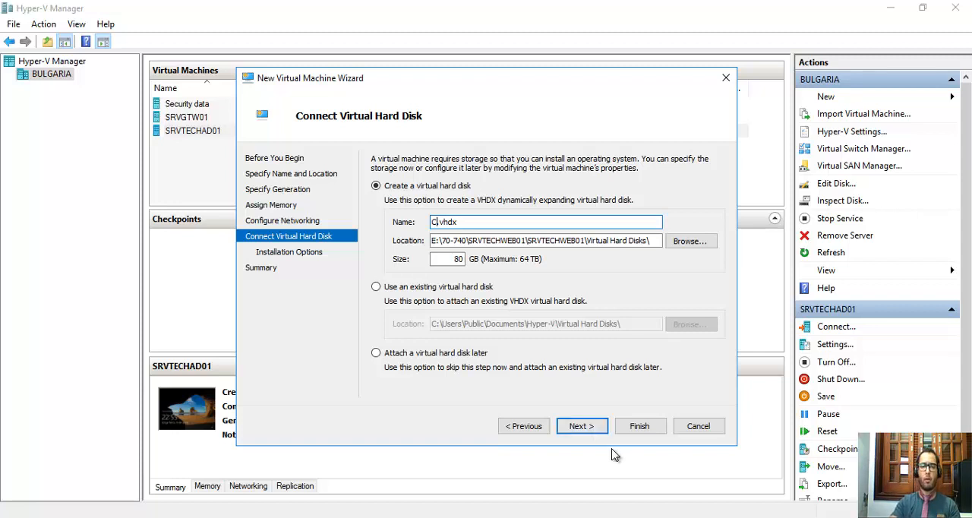
Leave the operating system to be installed later and finish the wizard to create the virtual machine.
left_click(579, 430)
left_click(579, 430)
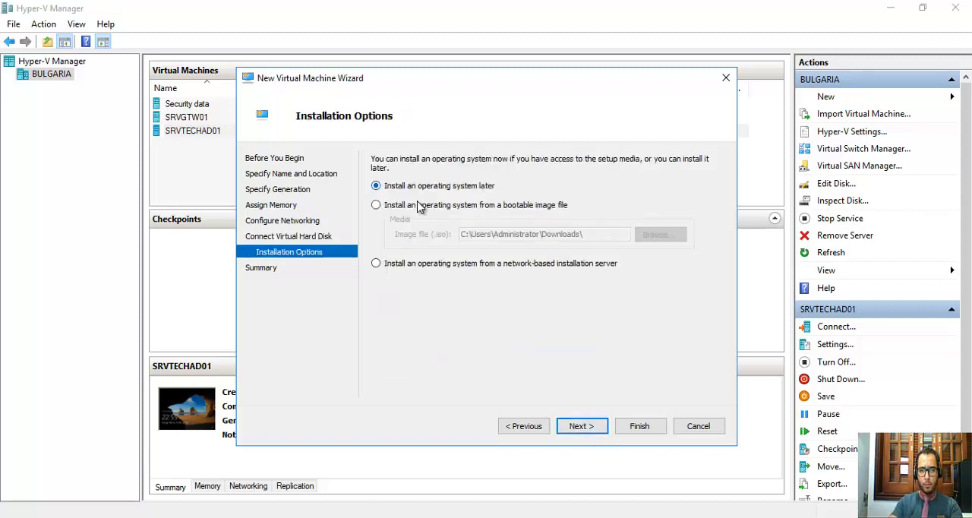
left_click(575, 431)
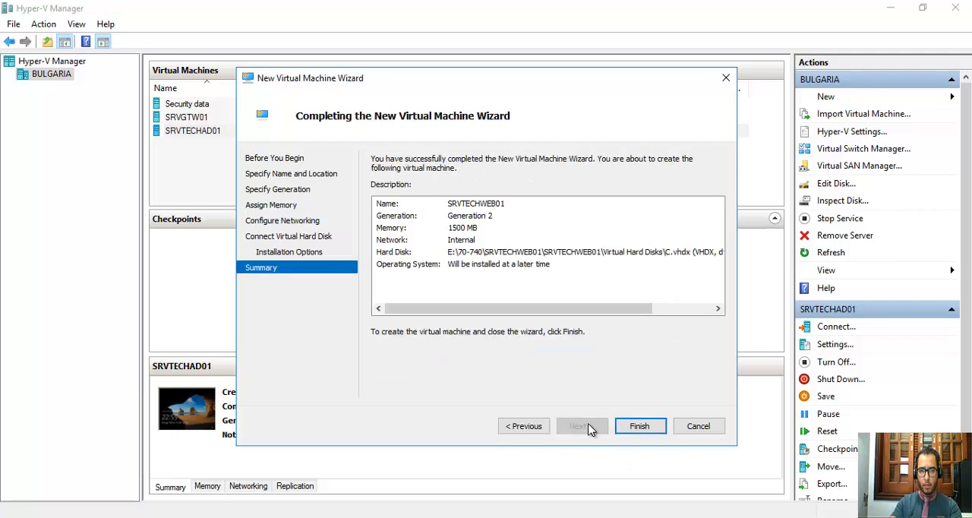
left_click(637, 429)
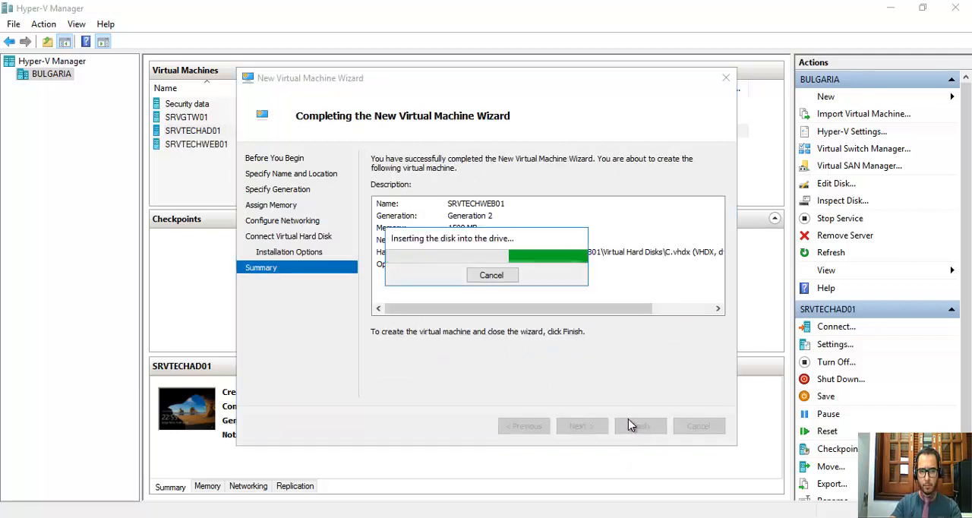
right_click(194, 144)
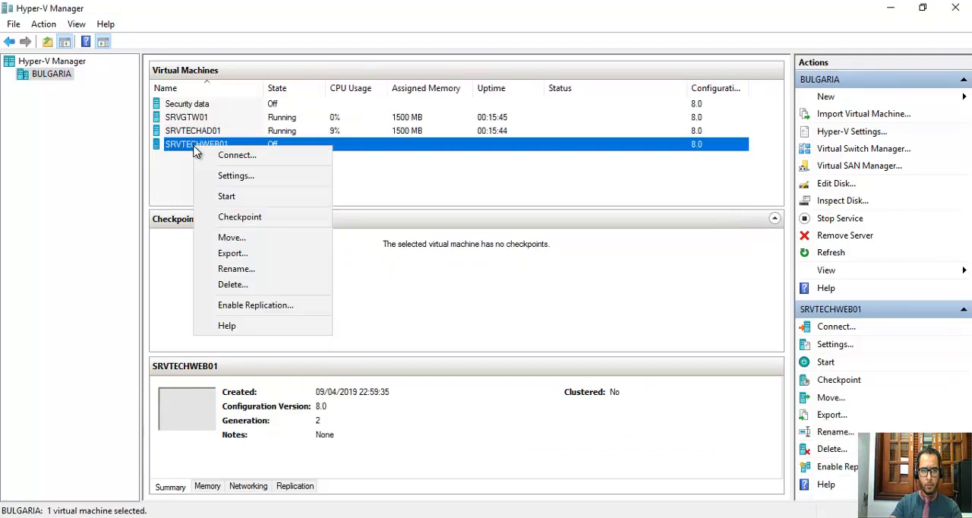
left_click(242, 185)
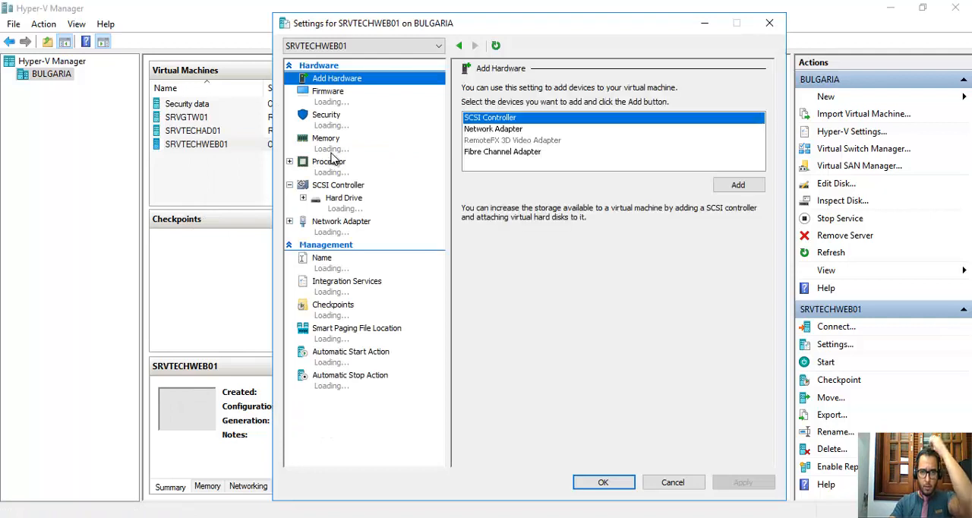
left_click(334, 171)
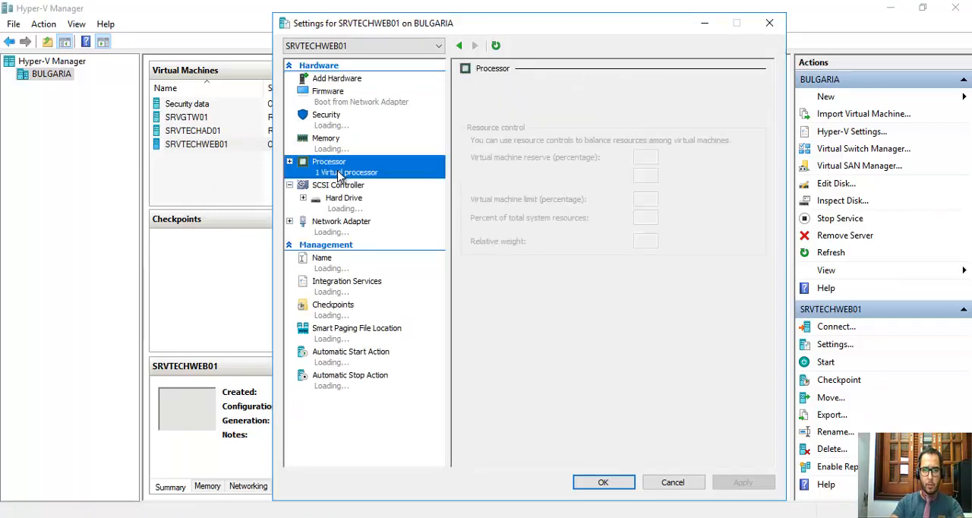
left_click(350, 187)
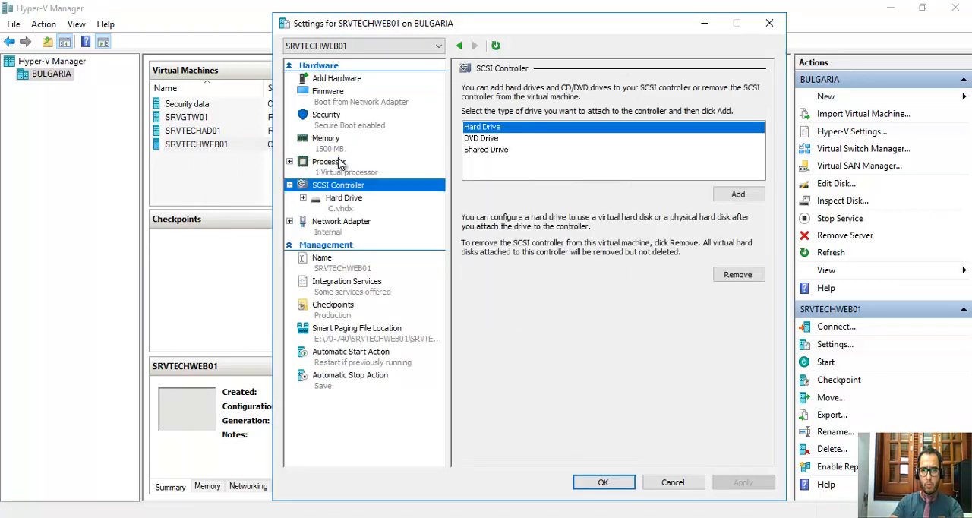
left_click(342, 164)
left_click(699, 486)
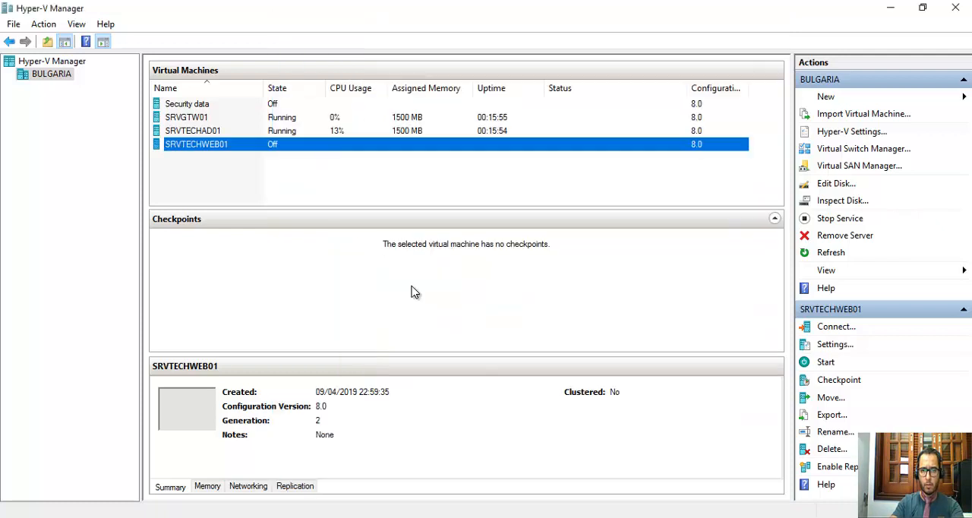
Open the settings of SRVTECHWEB01 and set its number of virtual processors to 4.
right_click(264, 147)
left_click(299, 177)
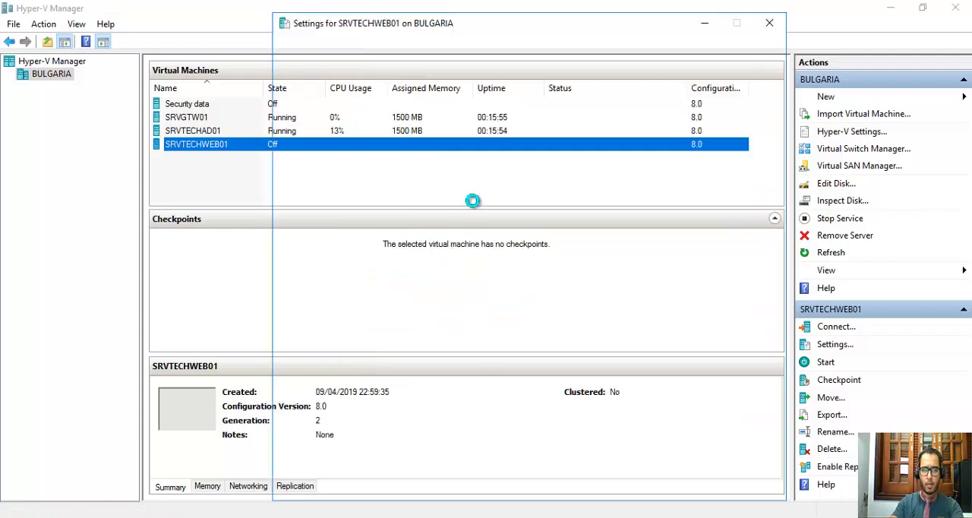
left_click(330, 164)
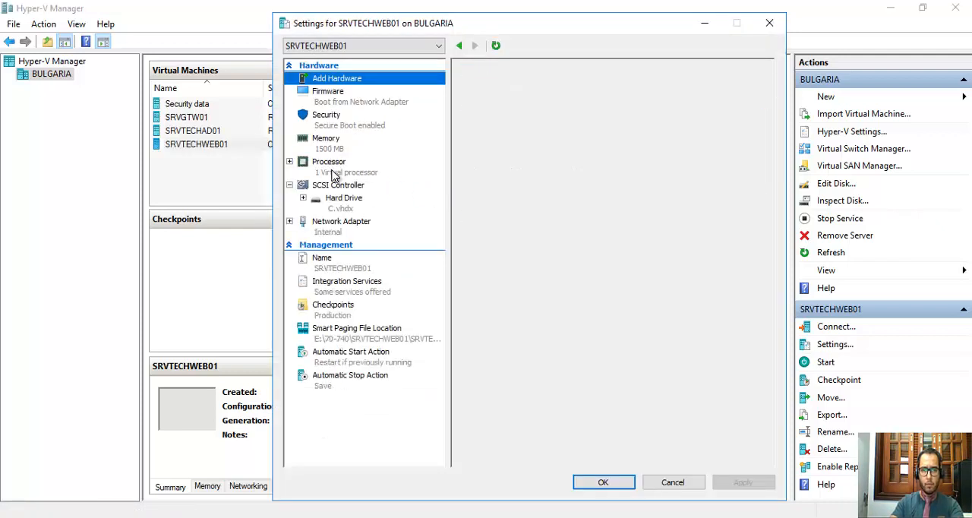
left_click(623, 111)
left_click(623, 111)
left_click(623, 111)
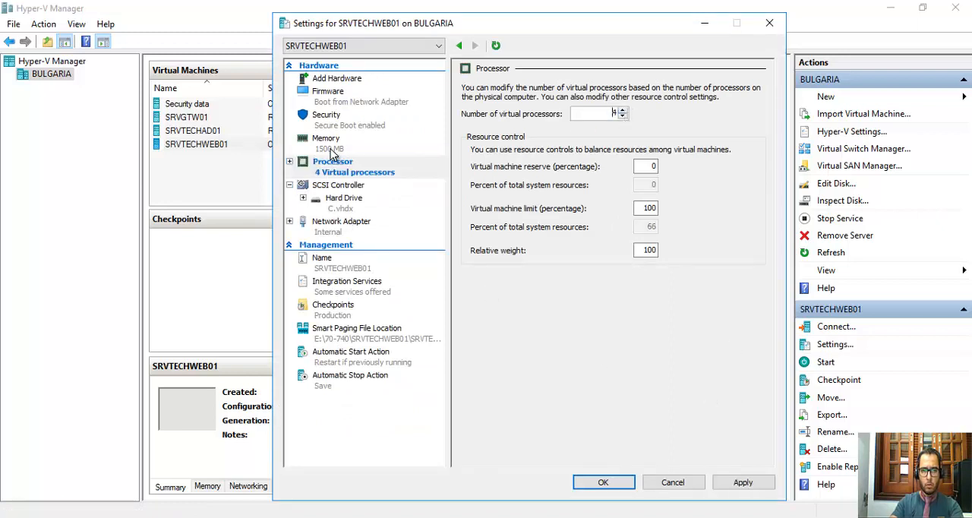
Add a DVD drive to the SCSI controller of SRVTECHWEB01.
left_click(329, 144)
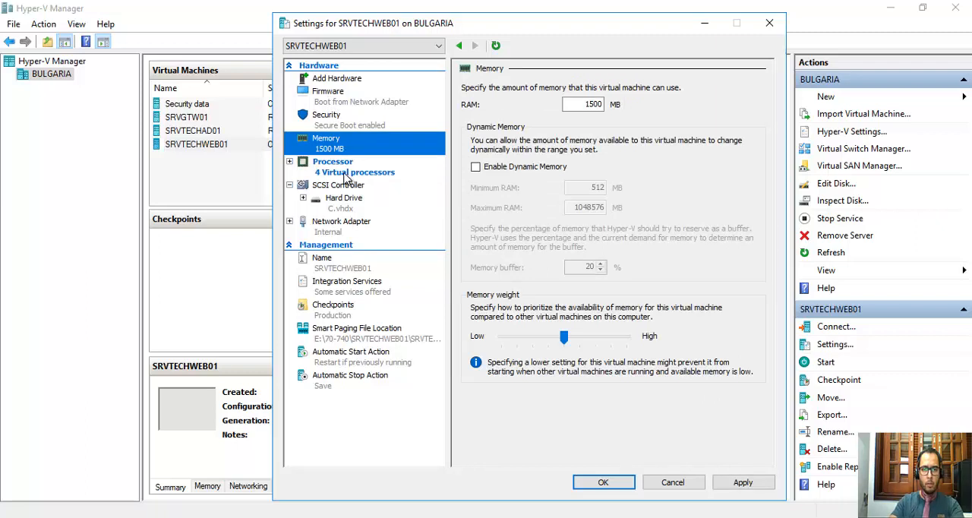
left_click(339, 188)
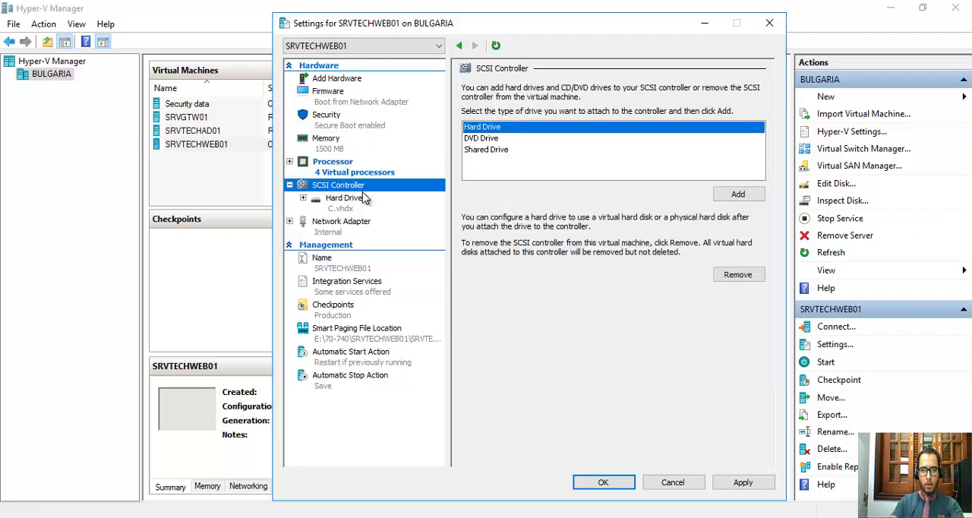
left_click(474, 140)
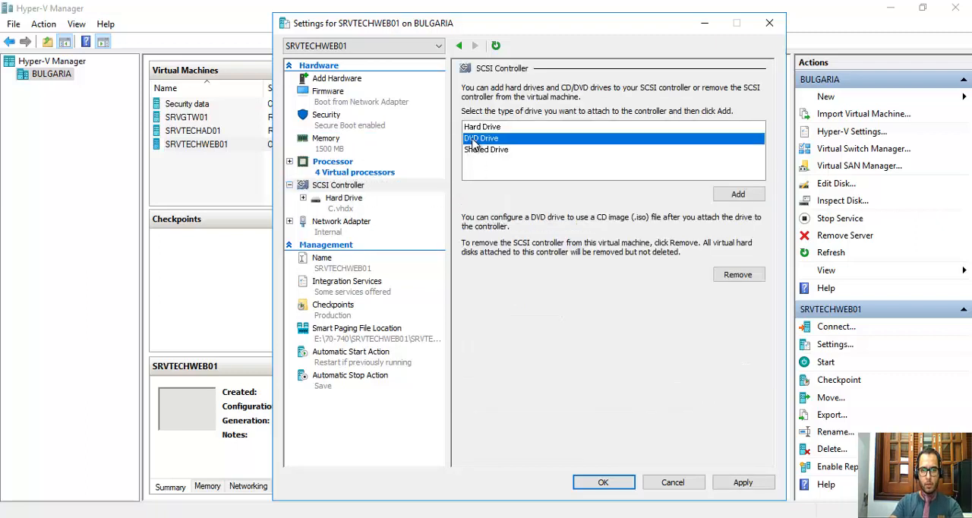
left_click(348, 189)
left_click(486, 141)
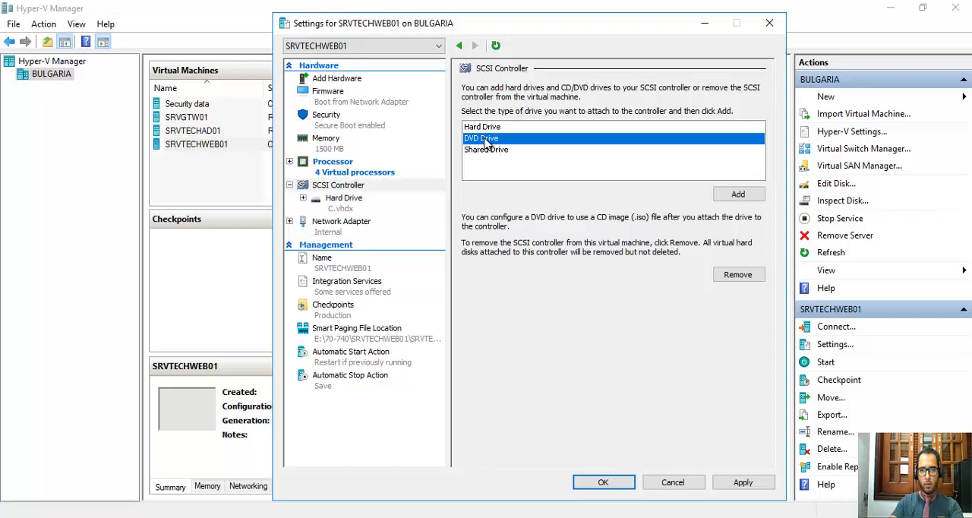
left_click(744, 199)
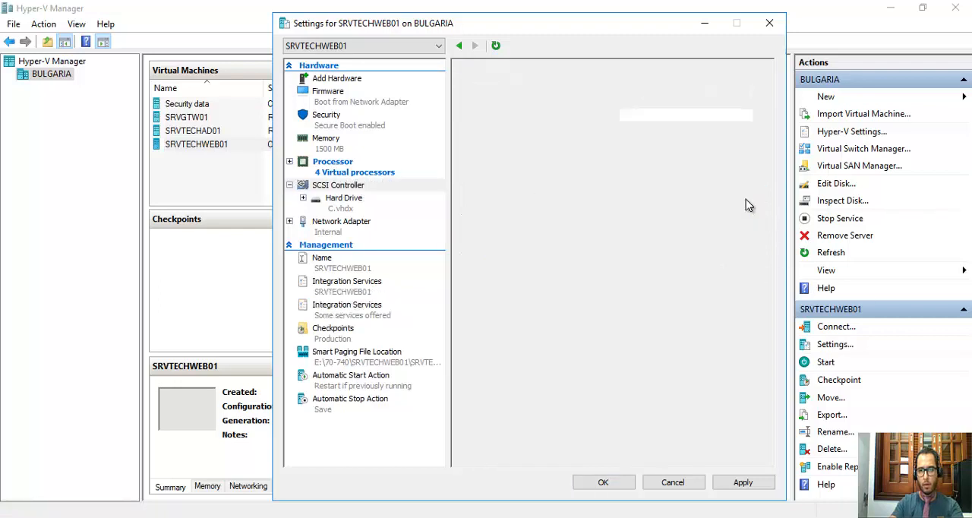
Attach the SW_DVD9_Win_Svr_STD_Core_and_DataCtr_Core_2016_64Bit_English image file from the Dados (D:) drive to the DVD drive and apply the settings.
left_click(476, 179)
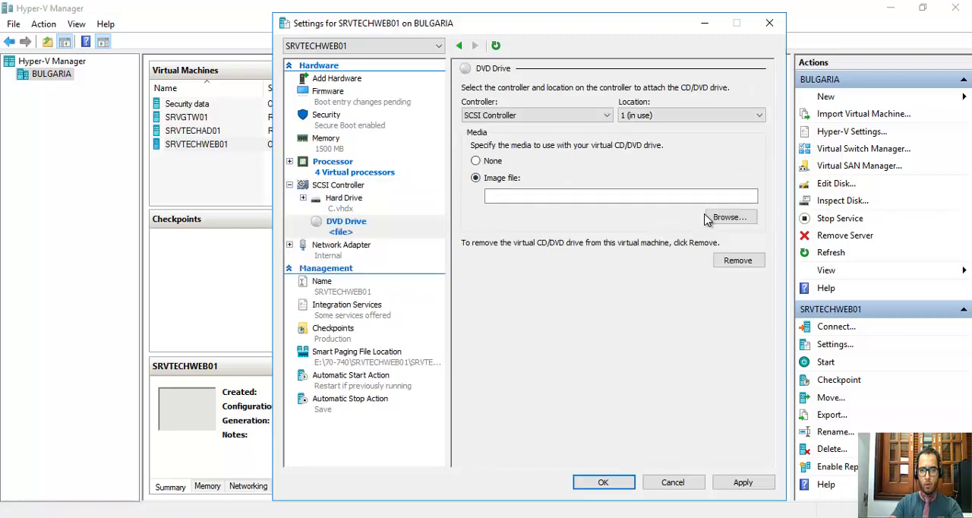
left_click(728, 217)
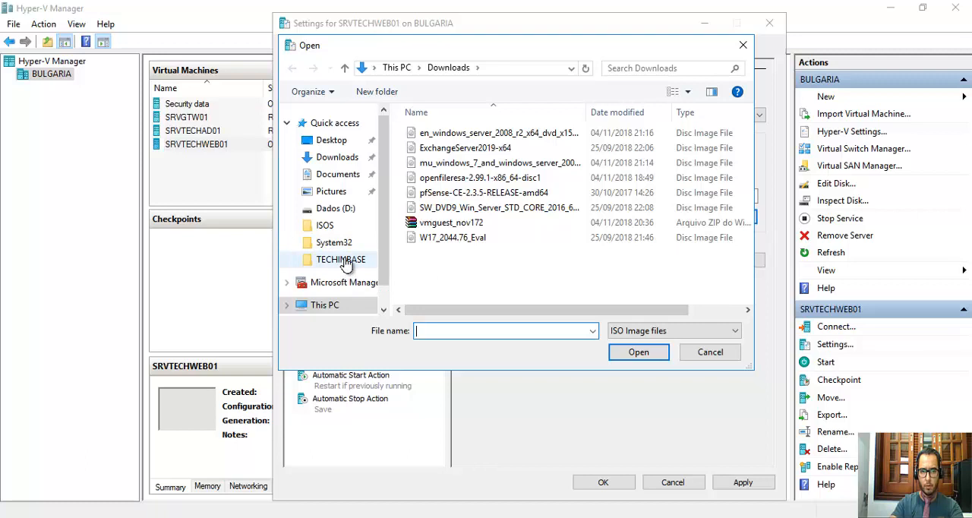
scroll(345, 263, "down", 1)
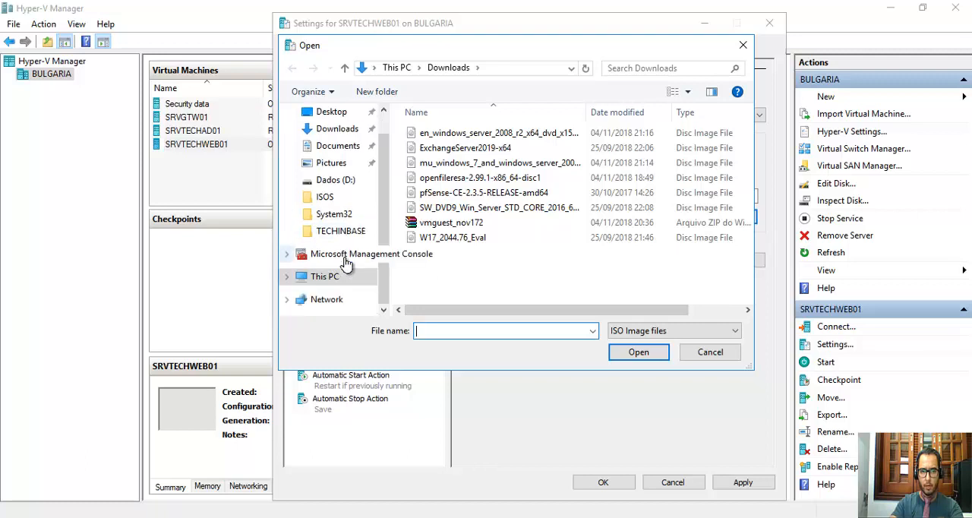
left_click(335, 180)
scroll(473, 234, "down", 2)
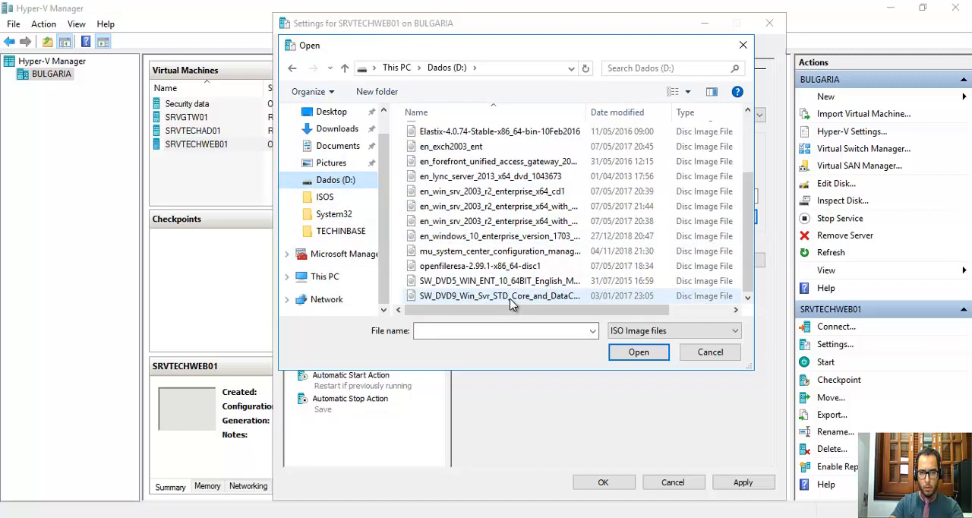
double_click(510, 297)
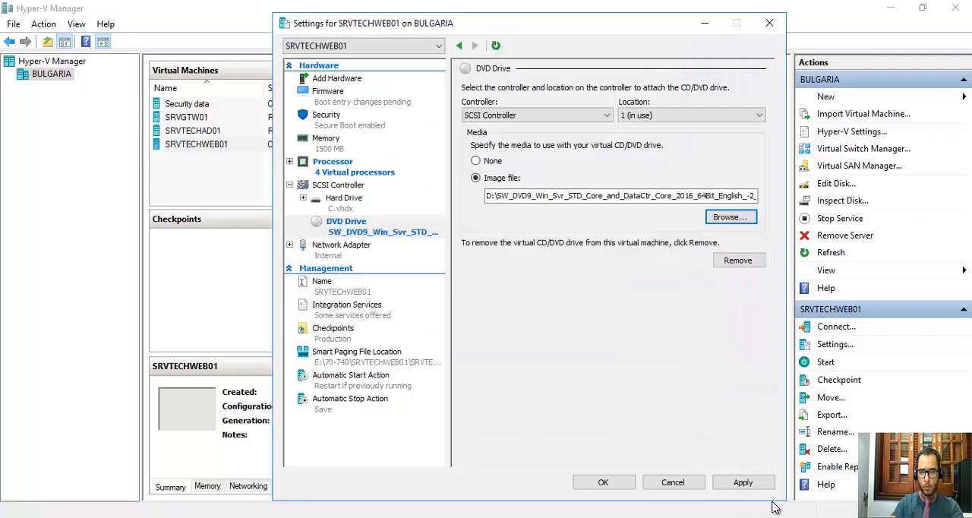
left_click(738, 483)
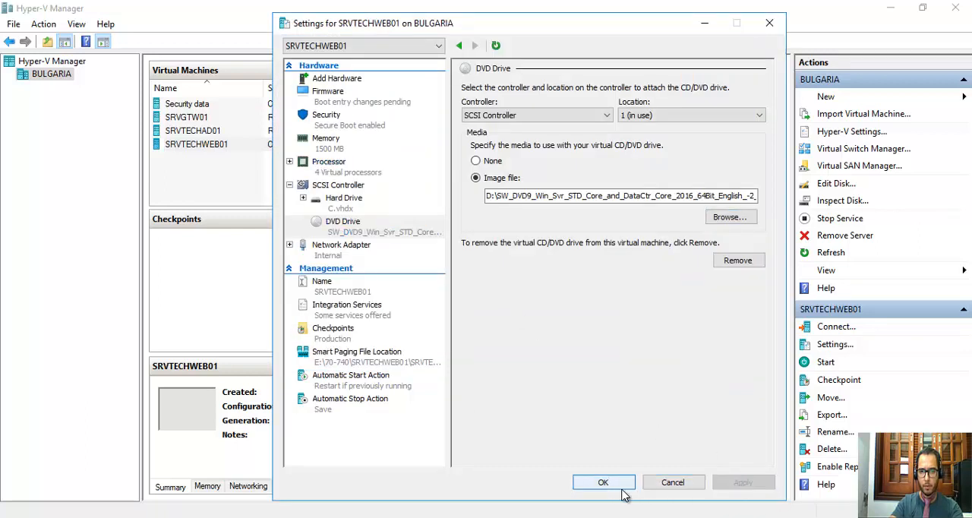
Move the DVD drive to the first place in SRVTECHWEB01's firmware boot order, apply the change and close the settings.
left_click(332, 104)
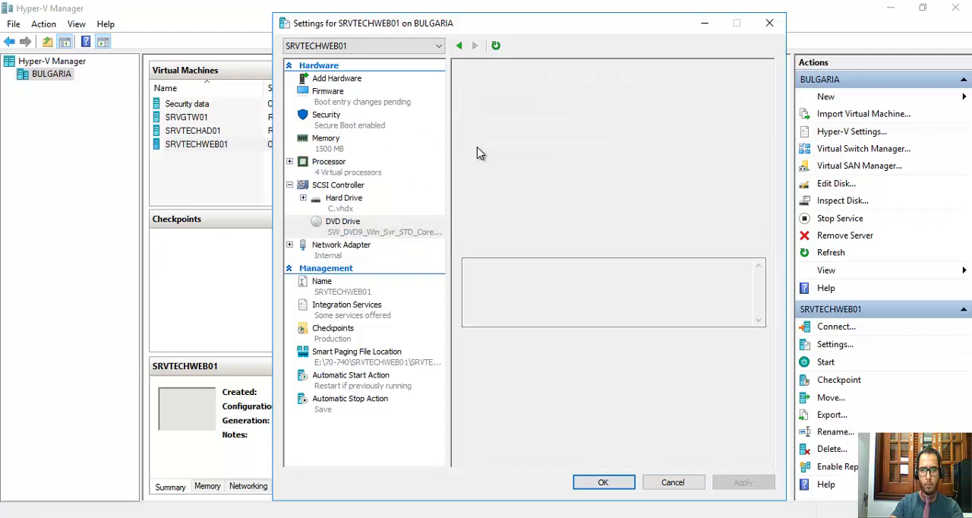
left_click(498, 158)
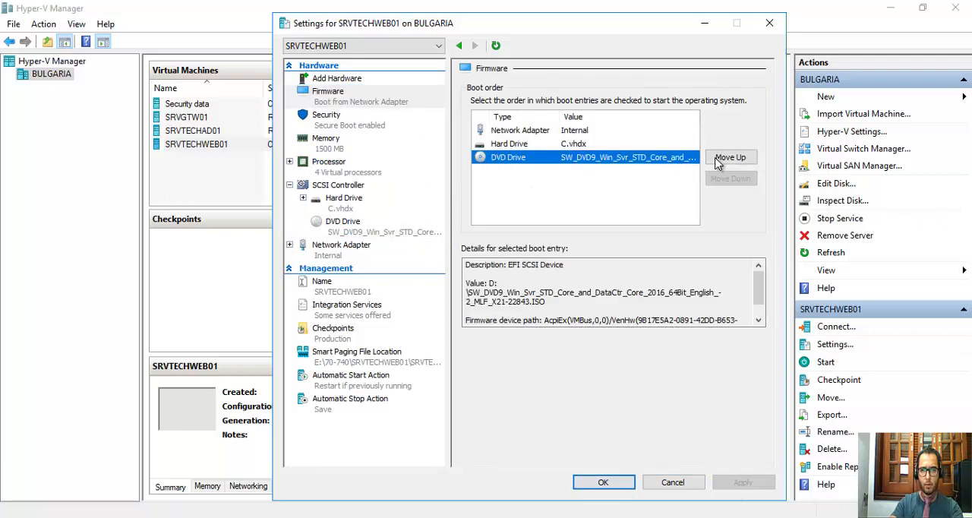
left_click(729, 158)
left_click(730, 157)
left_click(741, 482)
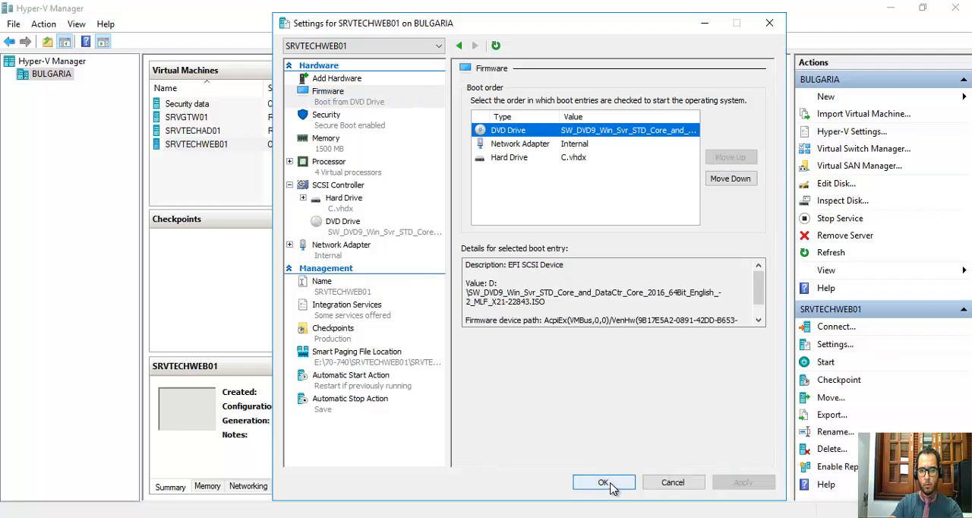
left_click(605, 484)
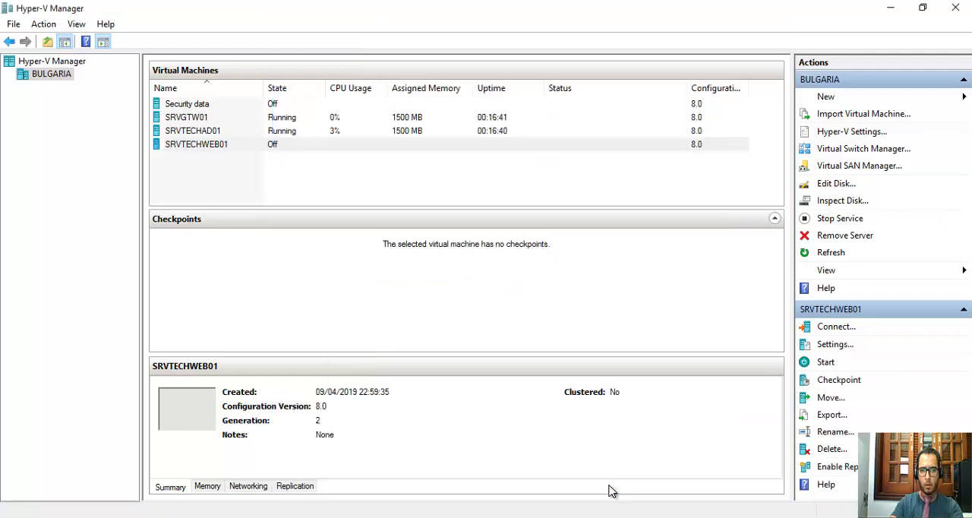
Connect to SRVTECHWEB01, start the virtual machine and boot it from the DVD.
left_click(209, 134)
left_click(212, 148)
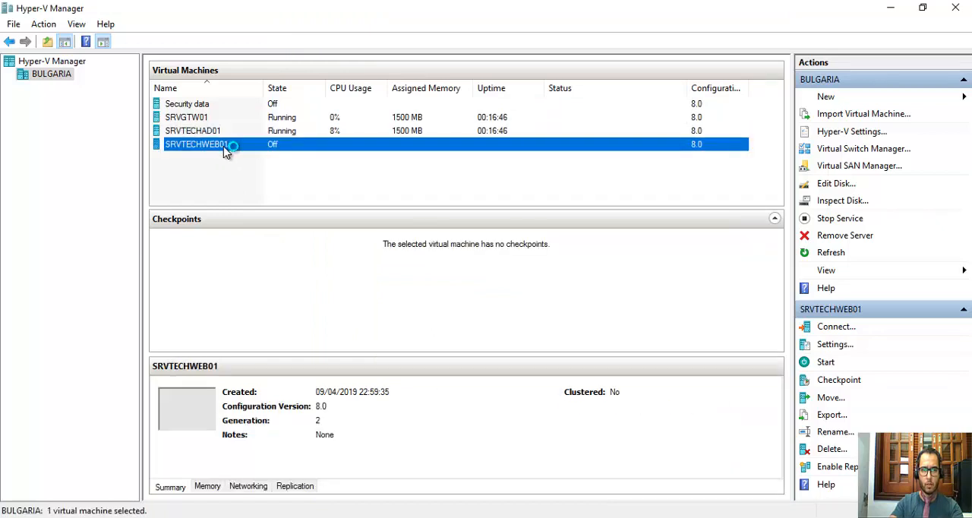
double_click(228, 156)
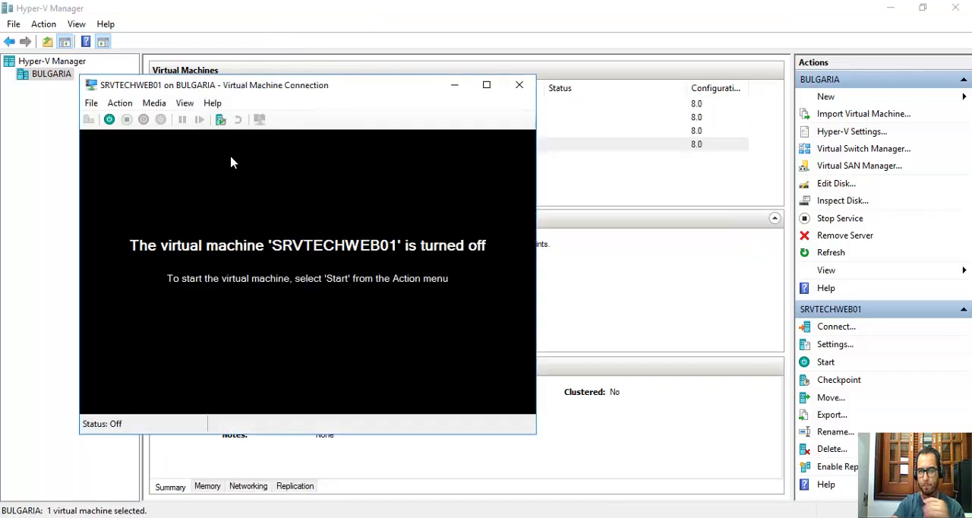
left_click_drag(256, 77, 270, 33)
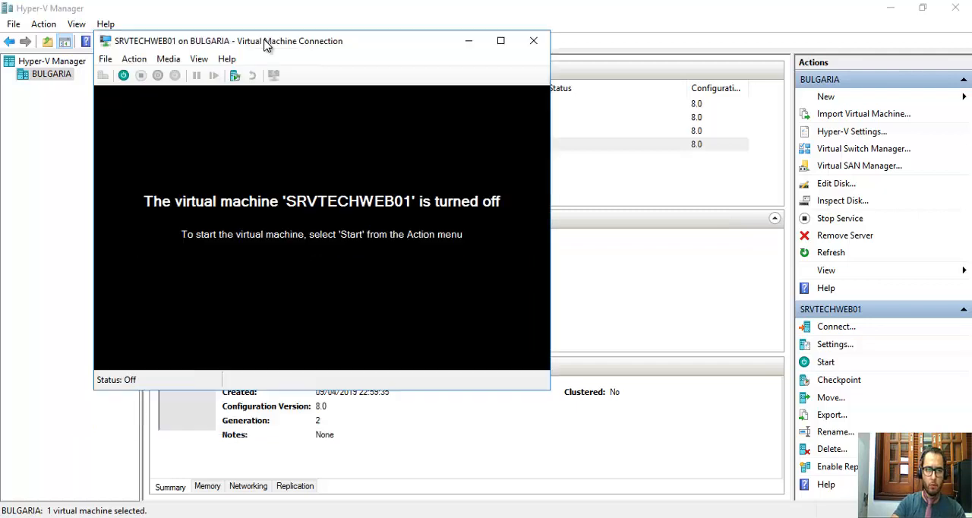
left_click(123, 75)
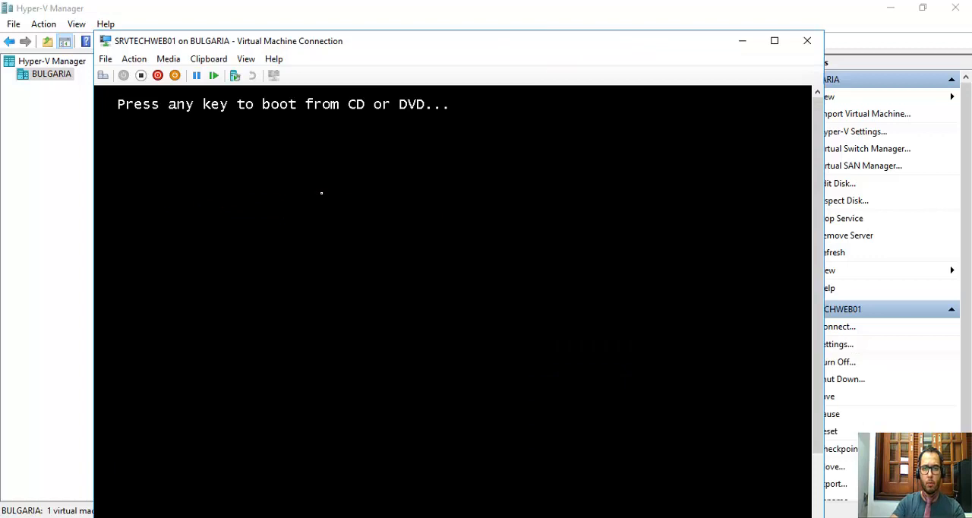
key("Return")
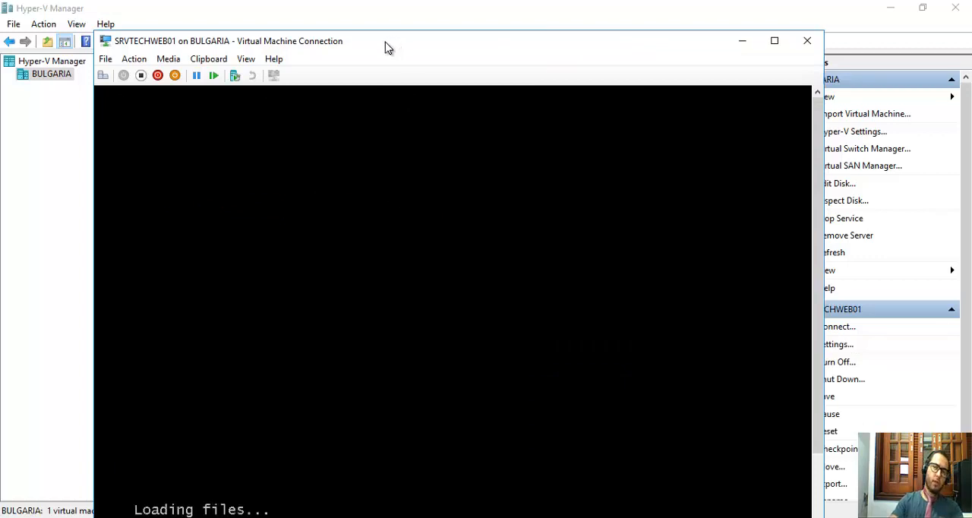
Set the time and currency format to Portuguese (Brazil) and the keyboard to Portuguese (Brazil ABNT2) in Windows Setup, then continue.
left_click_drag(387, 46, 364, 16)
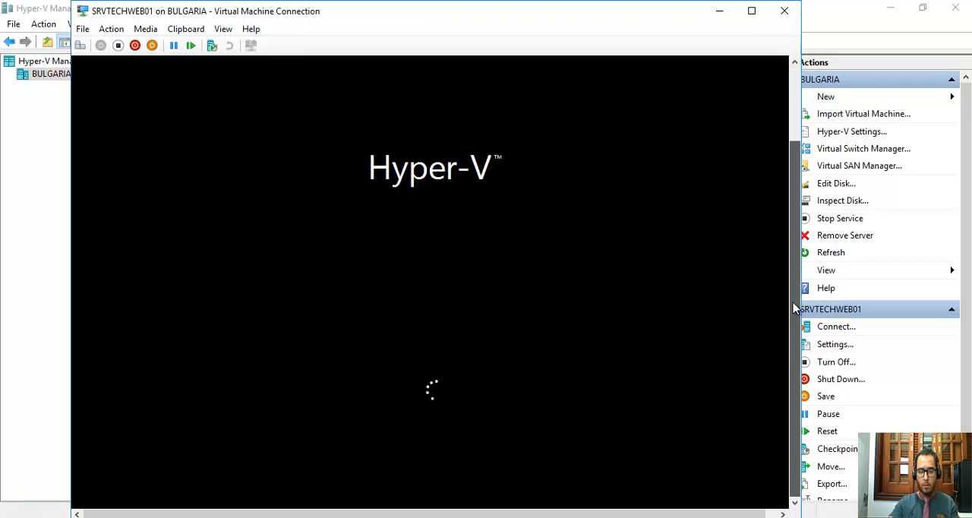
left_click_drag(794, 309, 794, 235)
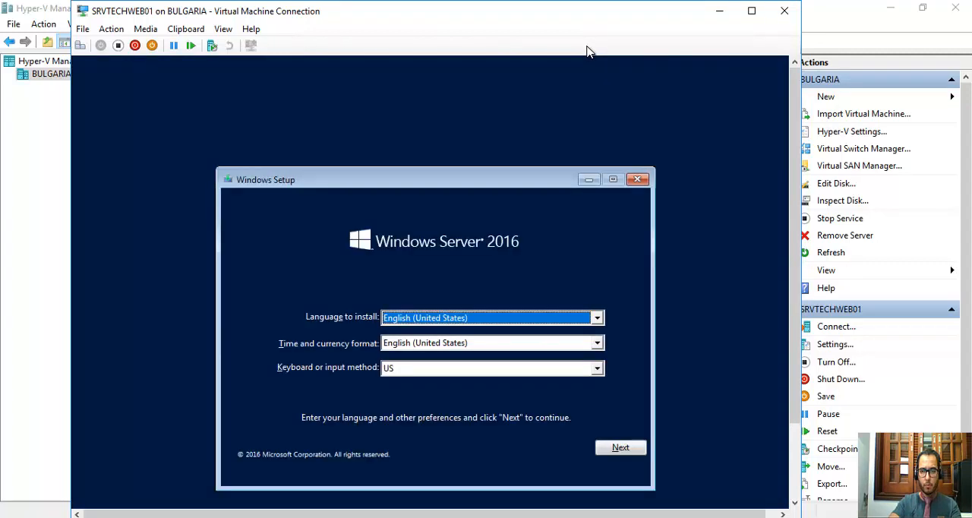
left_click(468, 319)
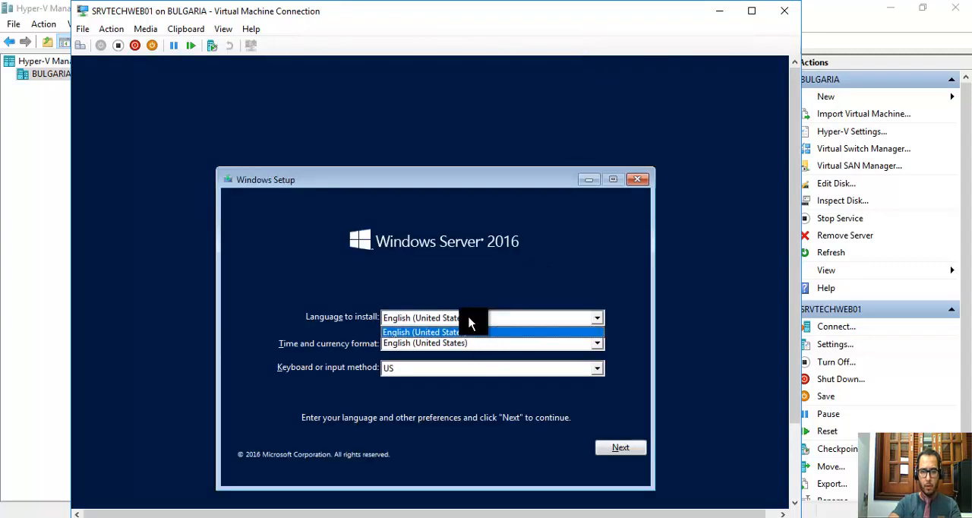
left_click(468, 319)
left_click(467, 347)
left_click(465, 348)
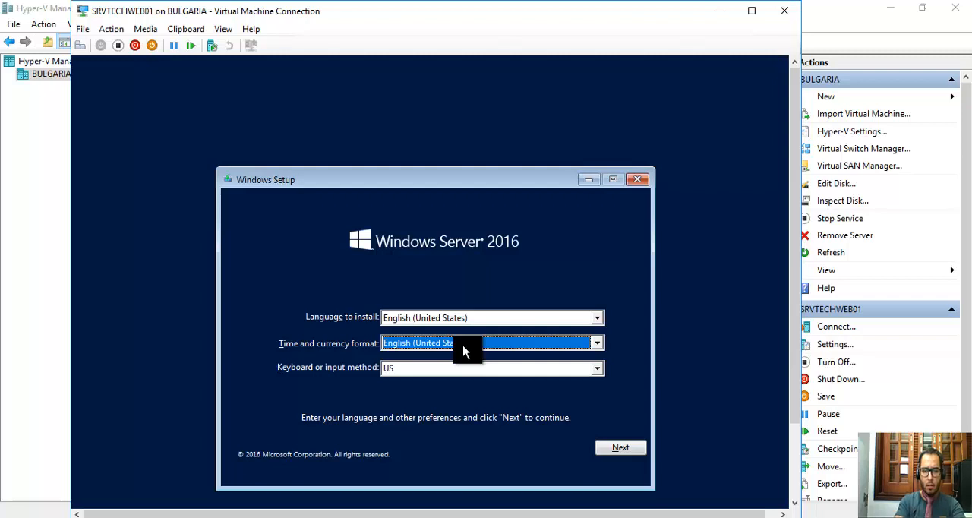
type("por")
key("Tab")
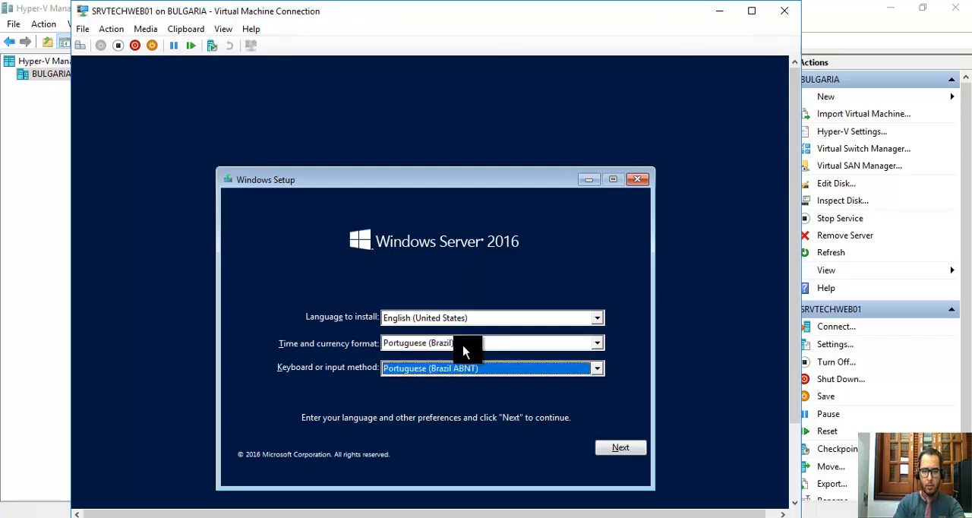
key("Down")
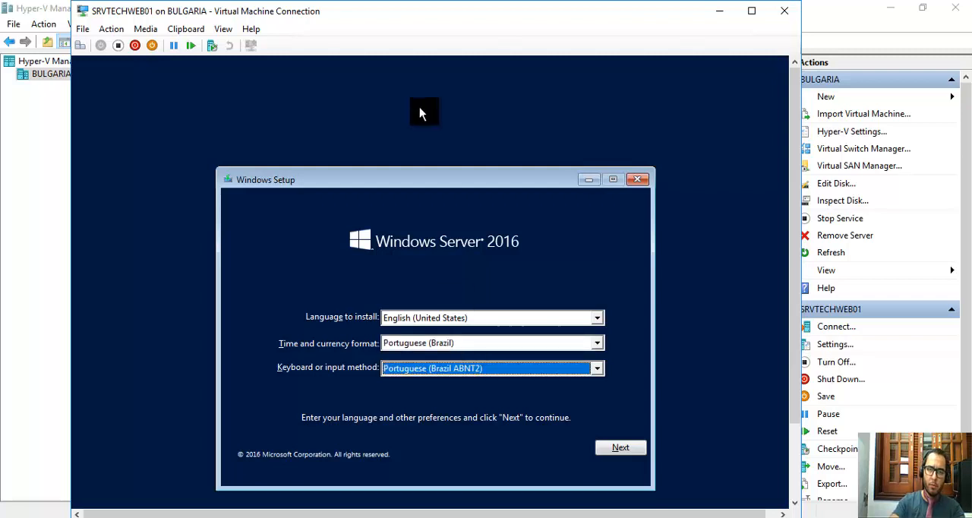
left_click_drag(433, 184, 430, 124)
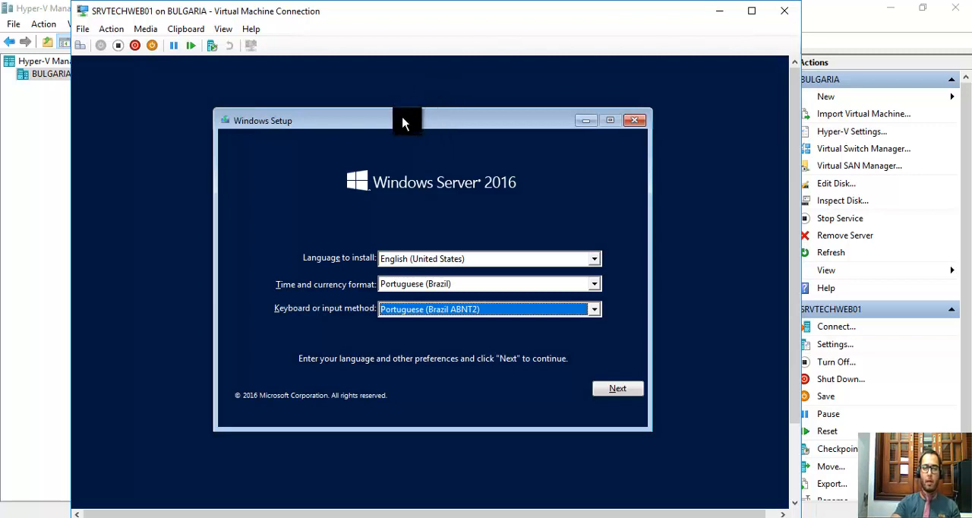
left_click(615, 392)
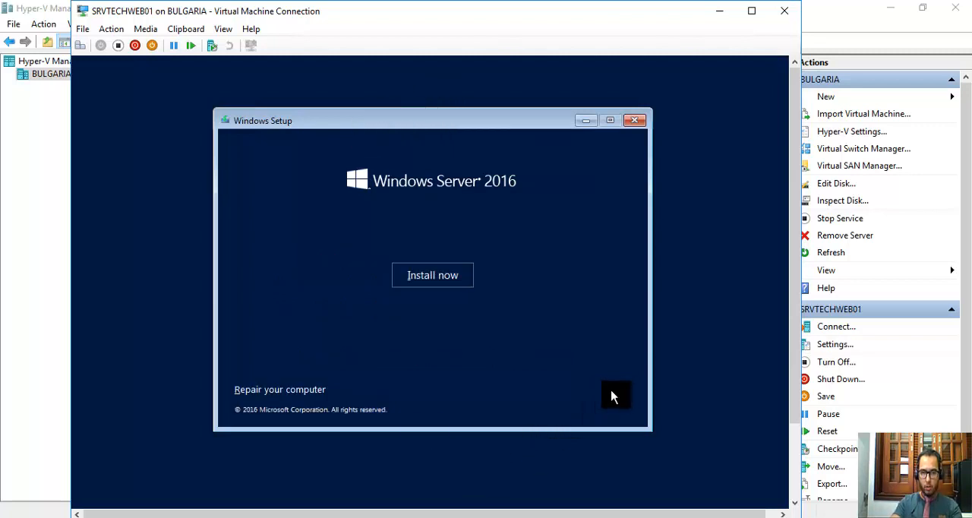
Start the Windows installation and choose Windows Server 2016 Standard without Desktop Experience as the operating system.
left_click(443, 285)
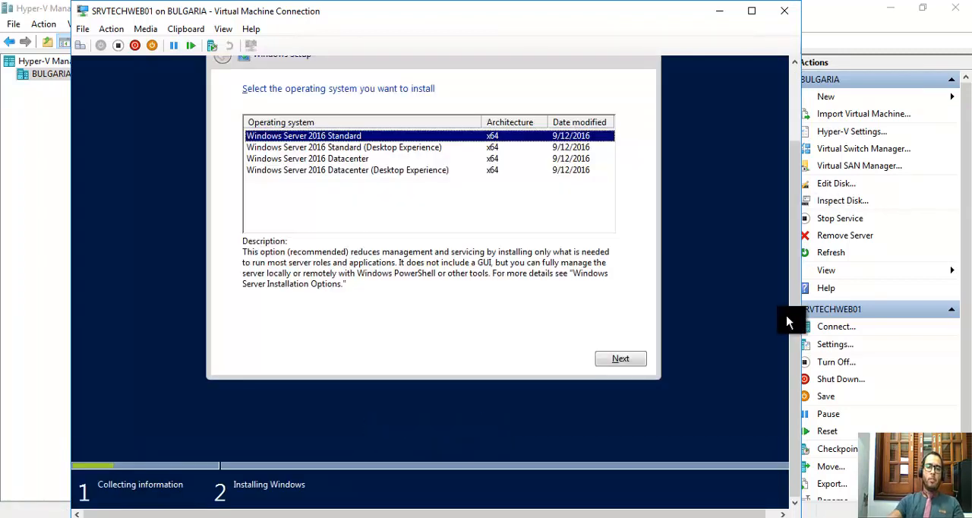
left_click(408, 159)
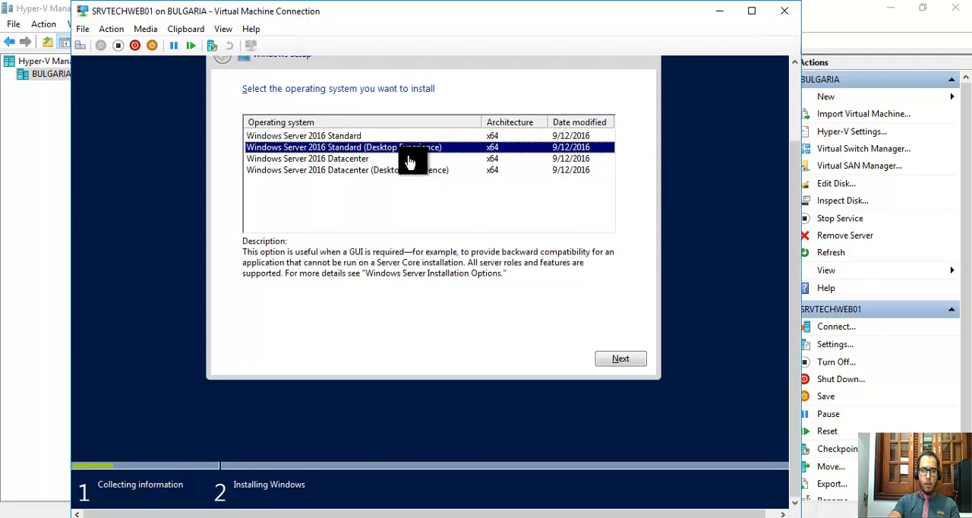
left_click(386, 169)
left_click(389, 146)
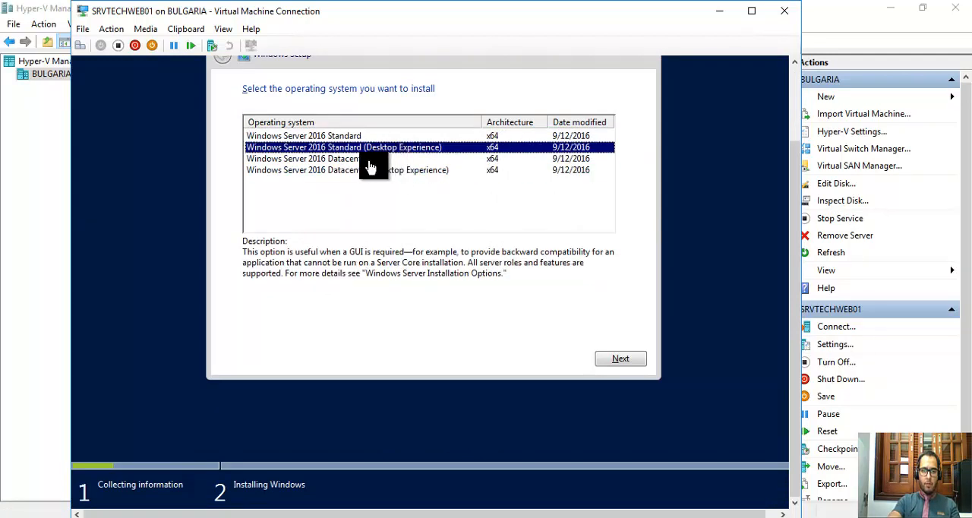
left_click(370, 161)
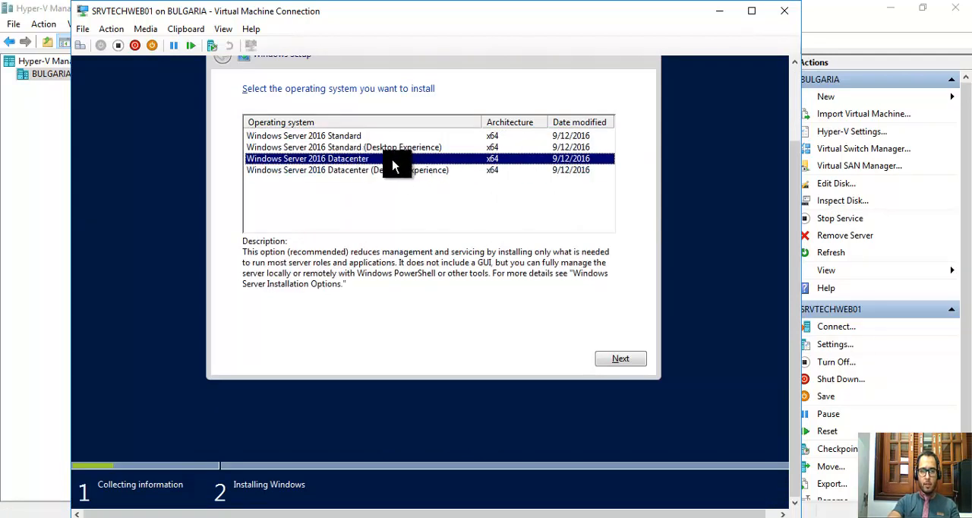
left_click(334, 136)
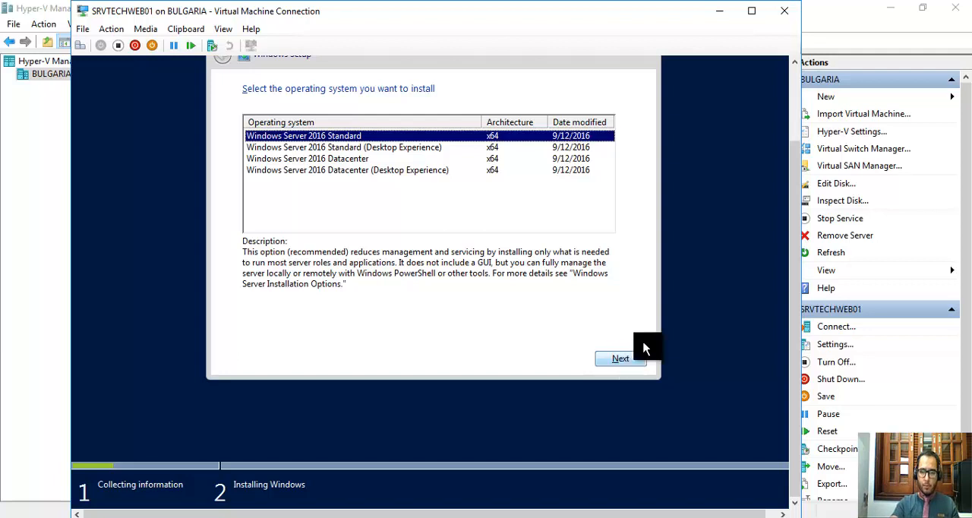
left_click(617, 362)
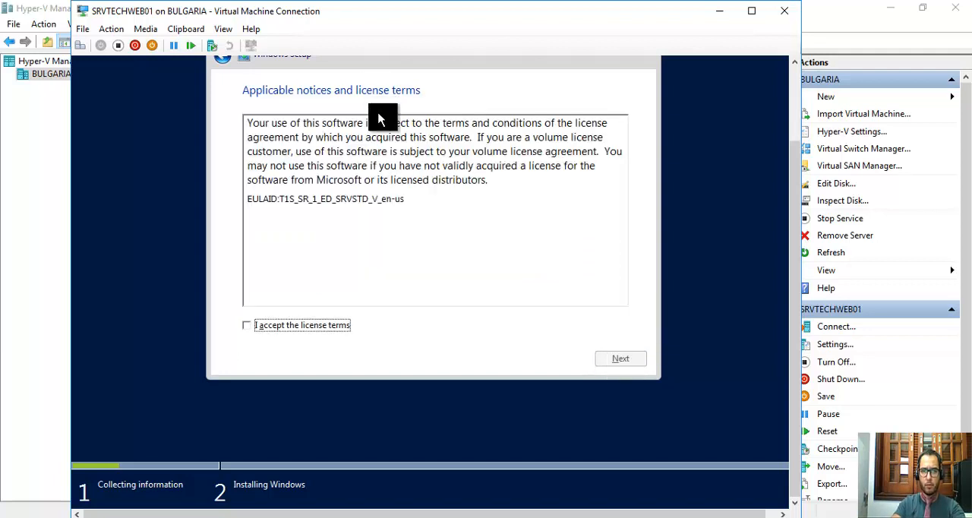
Accept the license terms and choose the custom installation type that installs Windows only.
left_click(254, 333)
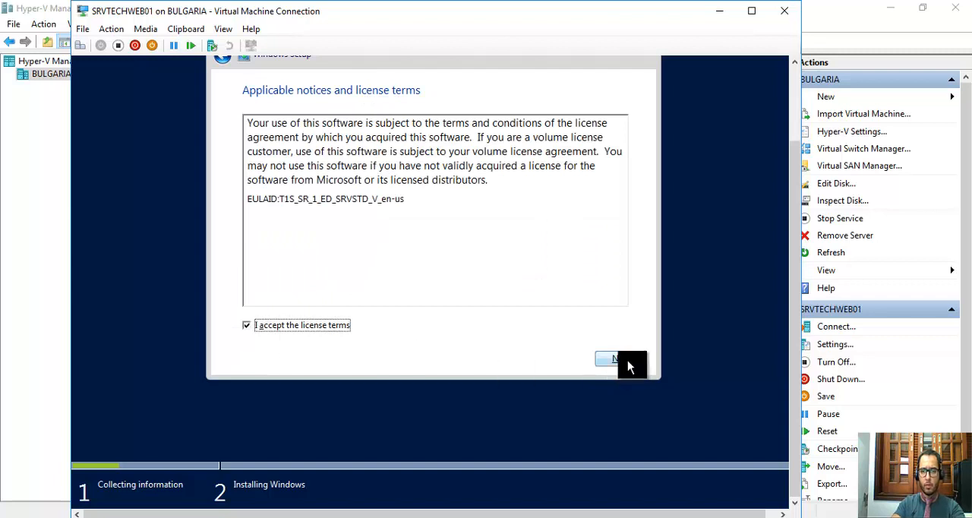
left_click(625, 362)
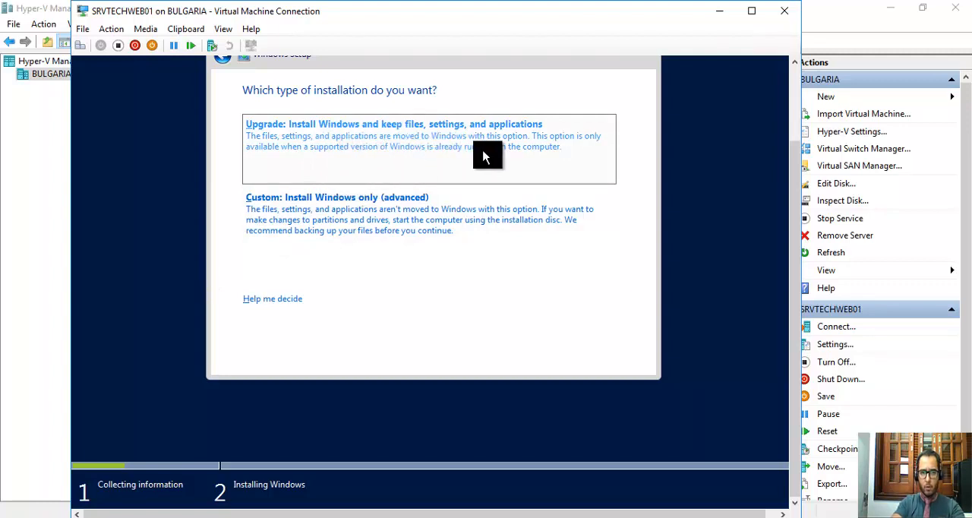
left_click(371, 216)
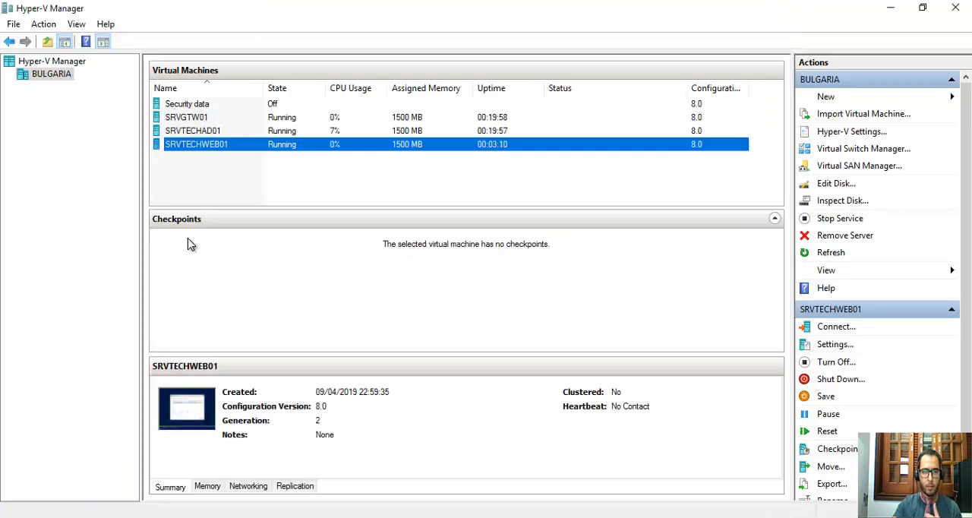
Open the settings of SRVTECHWEB01 in Hyper-V Manager and add a second hard drive to the SCSI controller.
right_click(196, 148)
left_click(237, 179)
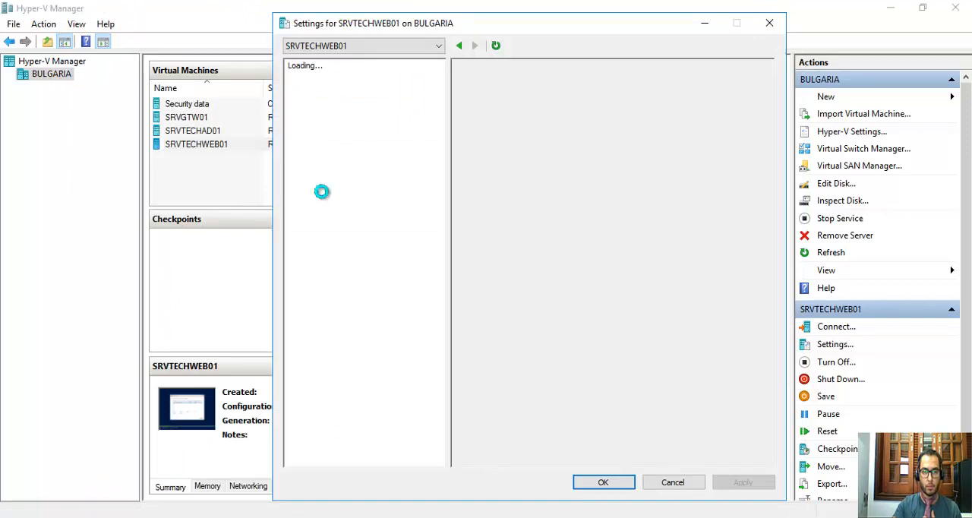
left_click(338, 185)
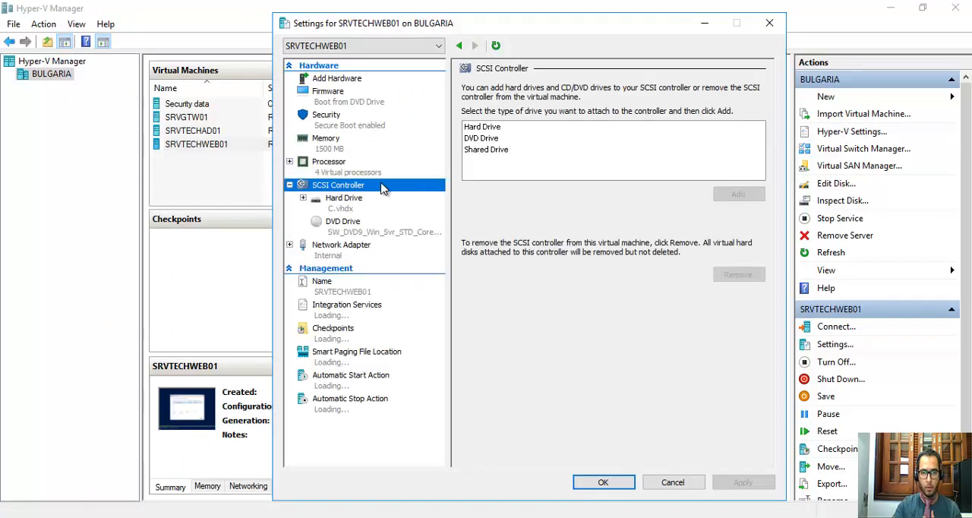
left_click(493, 124)
left_click(722, 195)
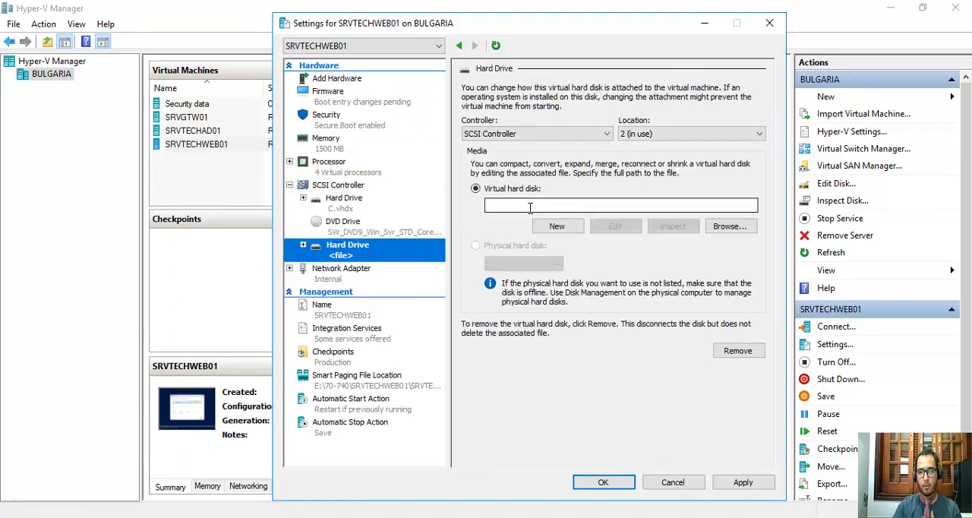
Start creating a new virtual hard disk for the added drive, keeping the dynamically expanding disk type.
left_click(568, 233)
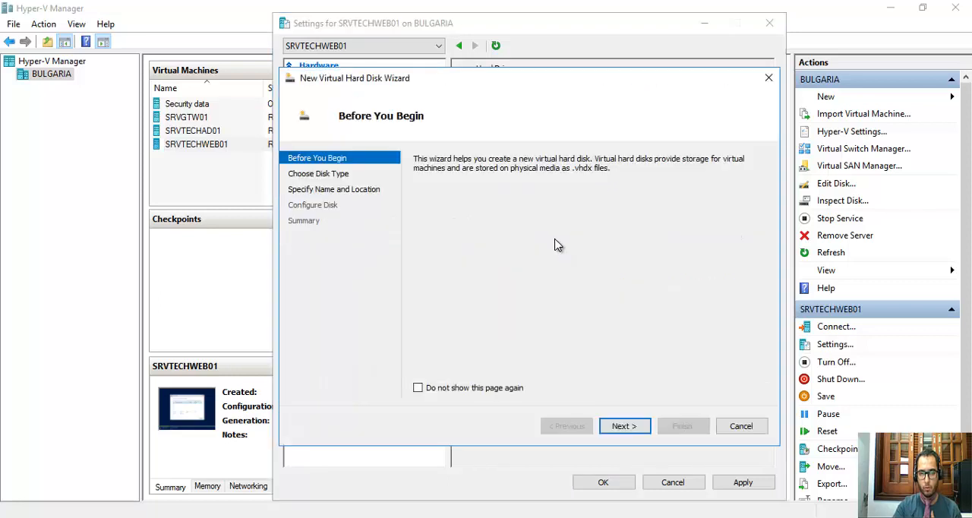
left_click(642, 431)
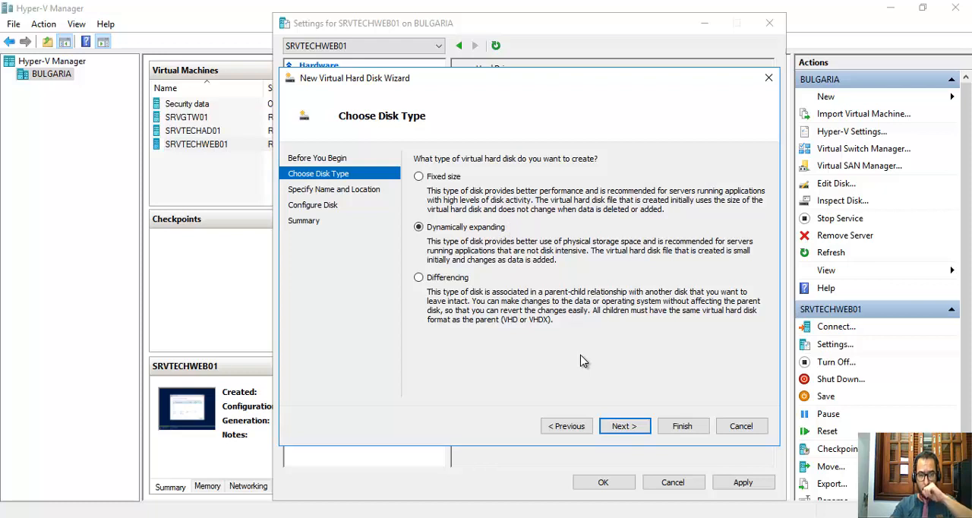
left_click(644, 427)
Name the new virtual hard disk file E.vhdx.
left_click_drag(527, 177, 409, 188)
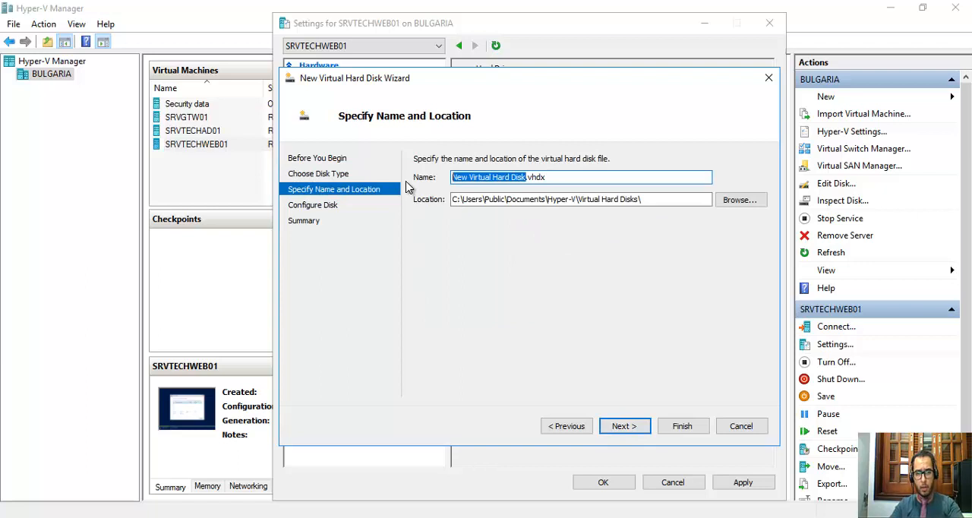
type("D")
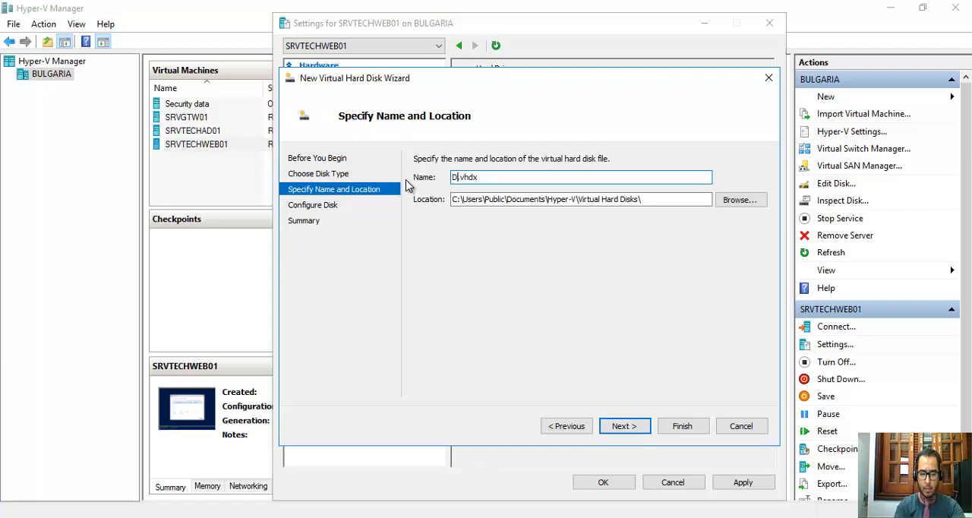
key("BackSpace")
type("E")
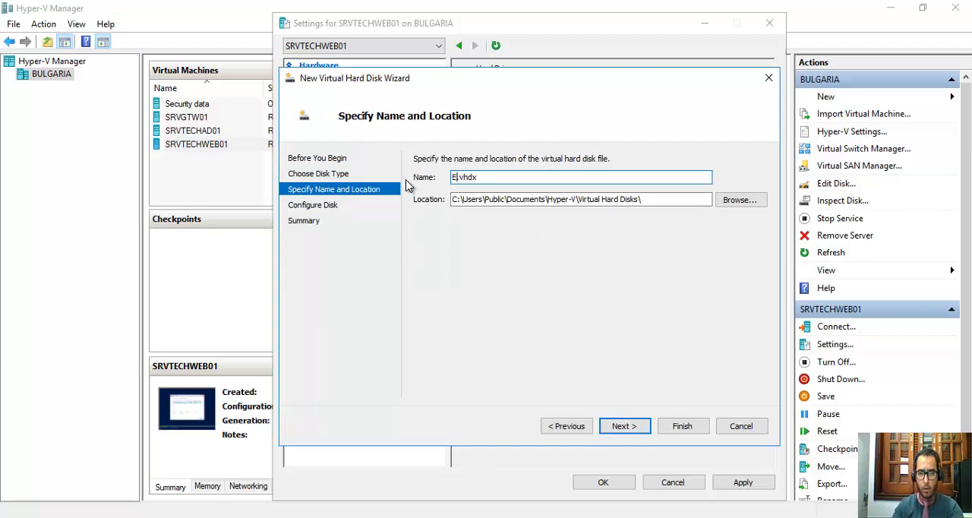
Set the new virtual hard disk's location to the folder E:\70-740\SRVTECHWEB01 and continue to the disk configuration.
left_click(729, 200)
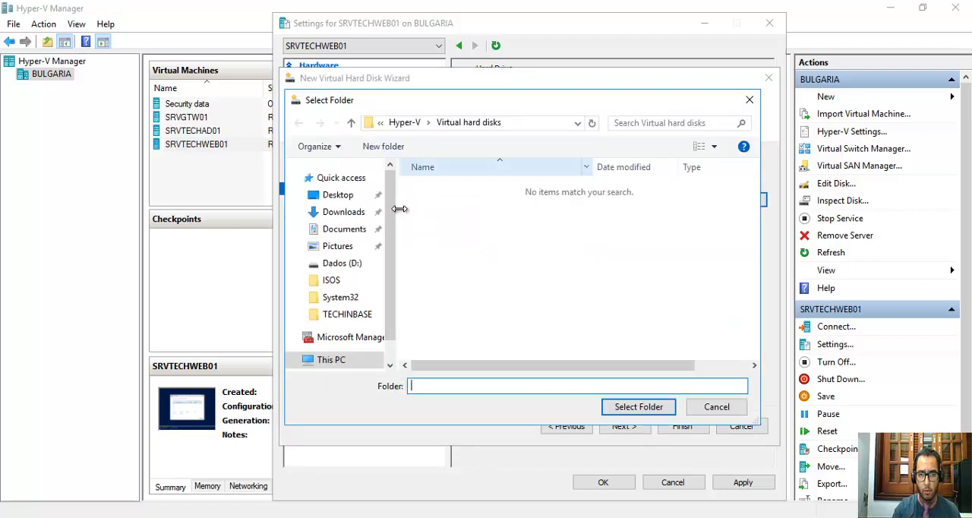
scroll(364, 282, "down", 1)
left_click(347, 334)
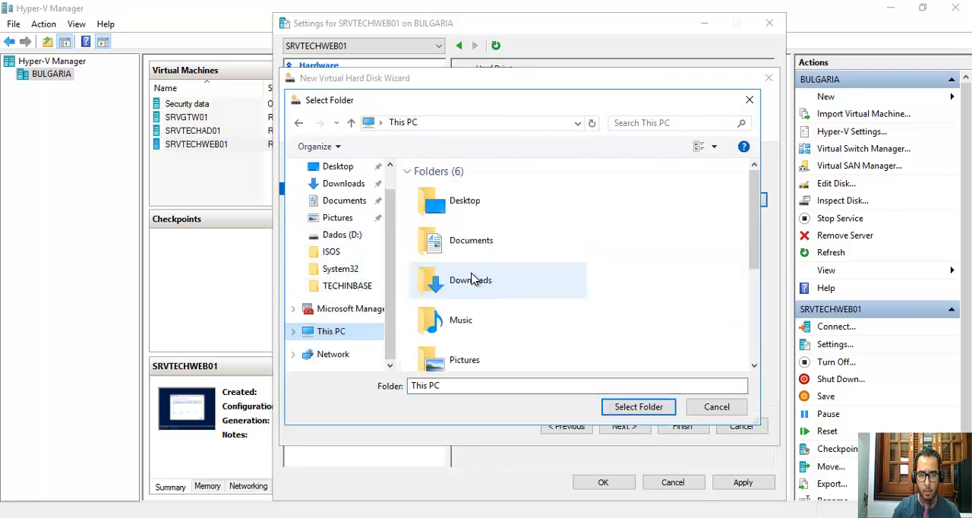
scroll(473, 280, "down", 2)
left_click(457, 358)
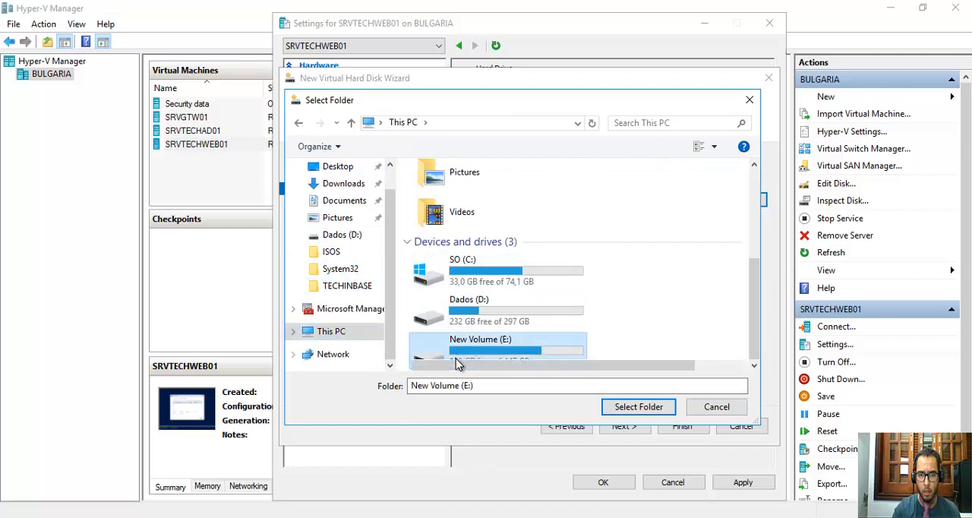
double_click(457, 362)
double_click(429, 190)
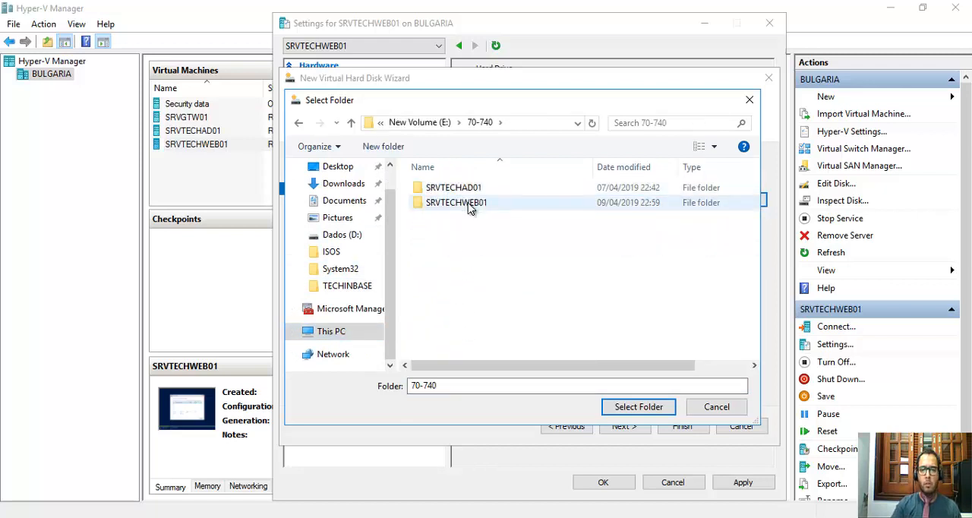
double_click(464, 204)
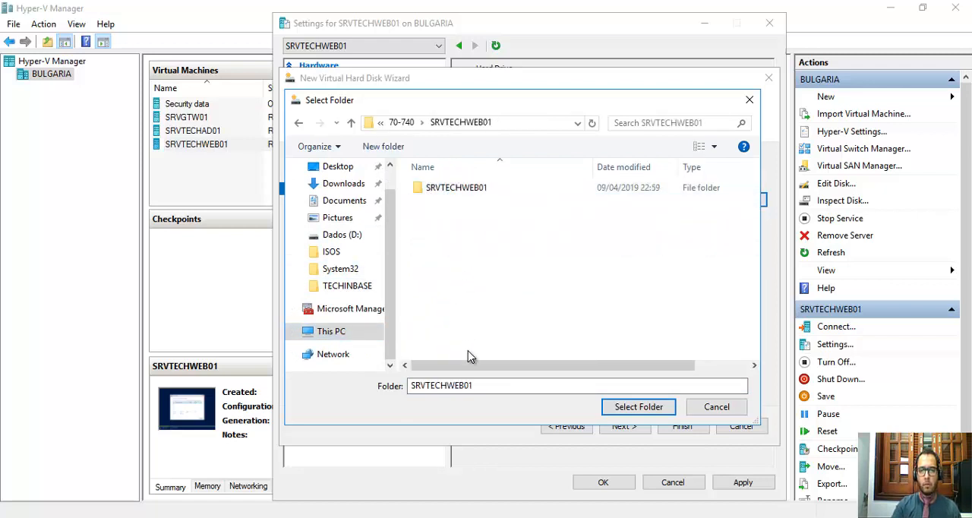
left_click(639, 407)
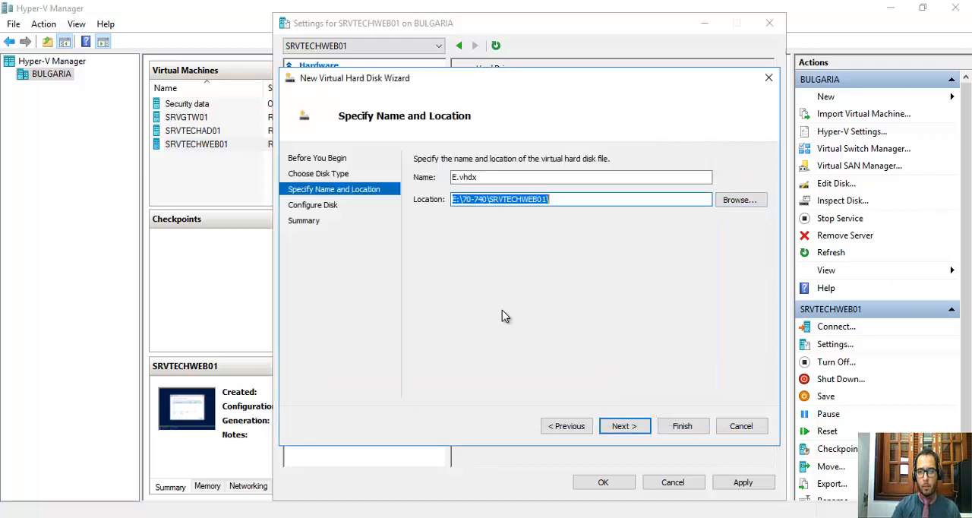
left_click(628, 428)
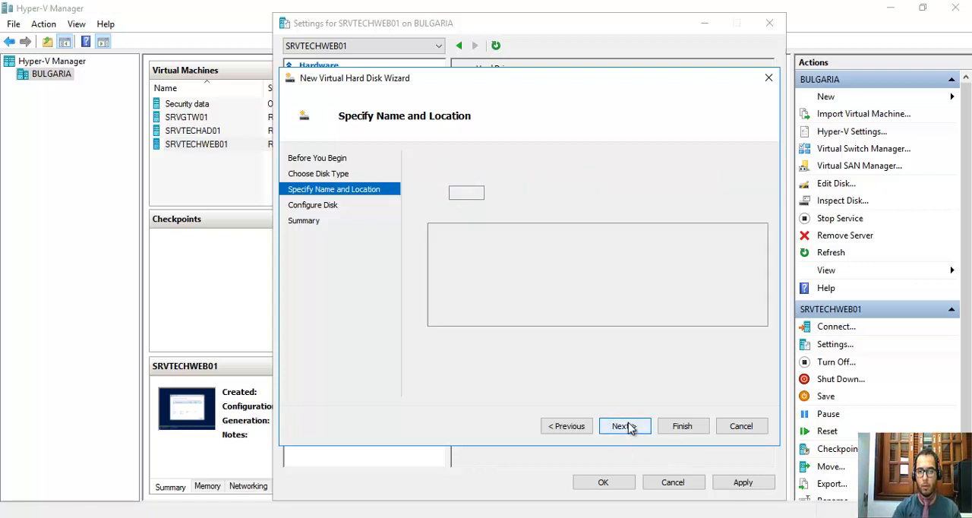
Create the blank virtual hard disk with a size of 80 GB, and apply and close the SRVTECHWEB01 settings.
left_click_drag(468, 192, 492, 195)
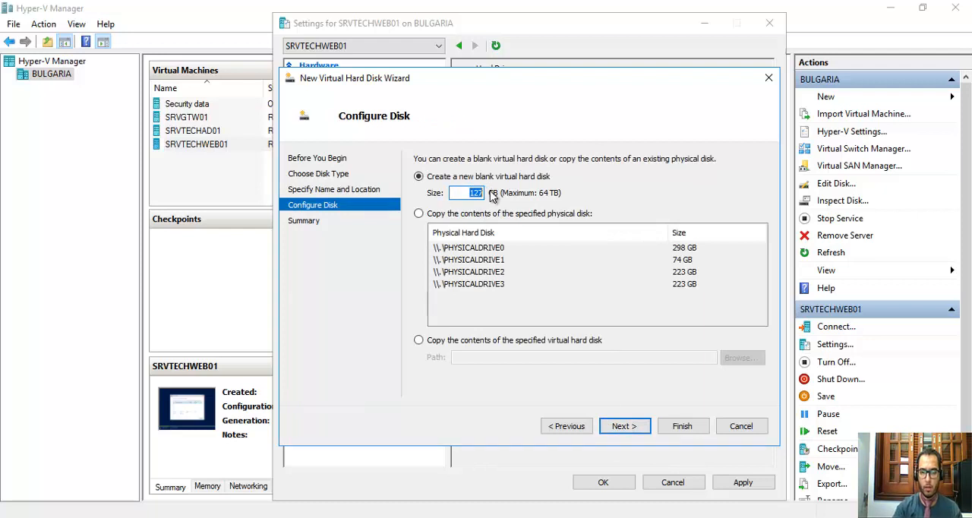
type("80")
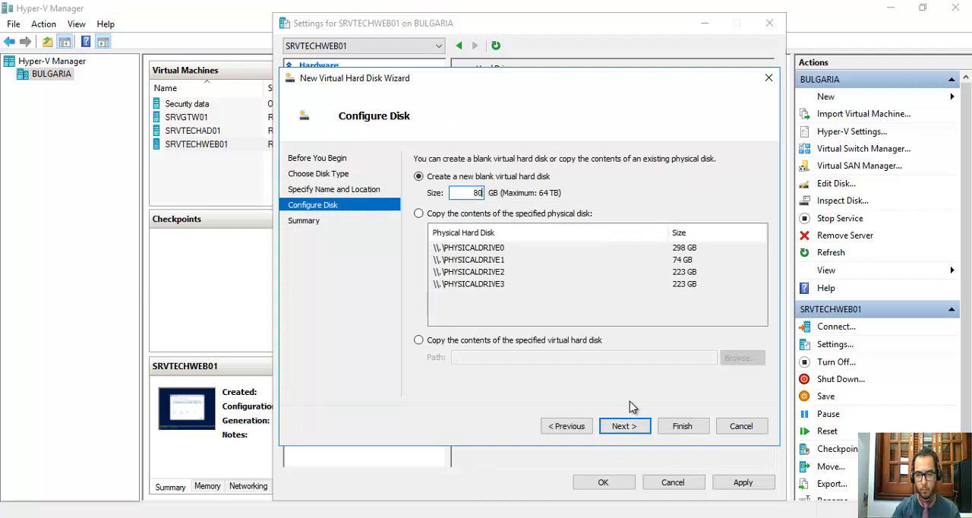
left_click(626, 426)
left_click(680, 429)
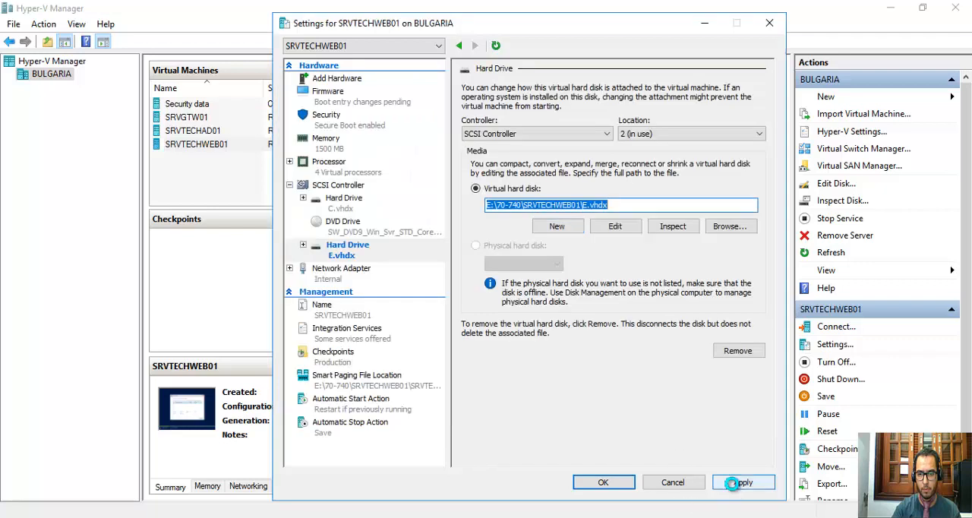
left_click(737, 482)
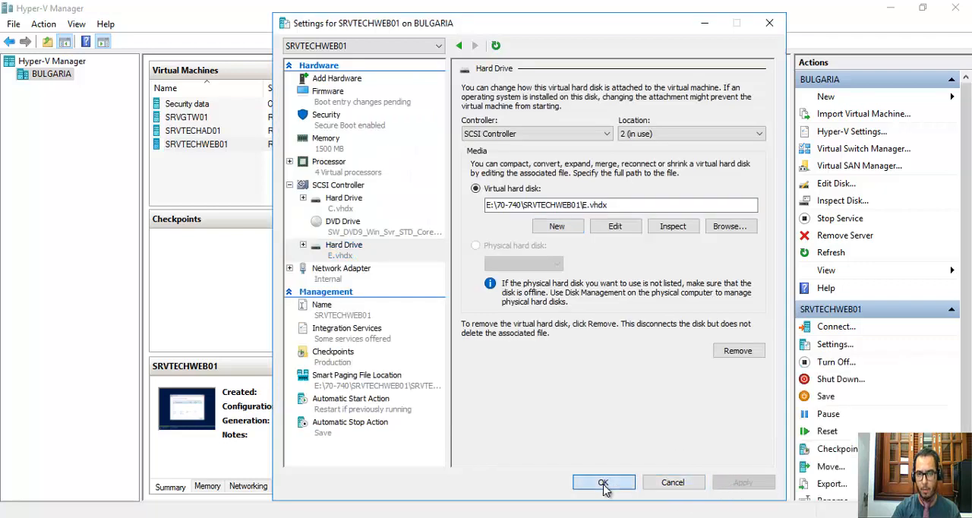
left_click(603, 483)
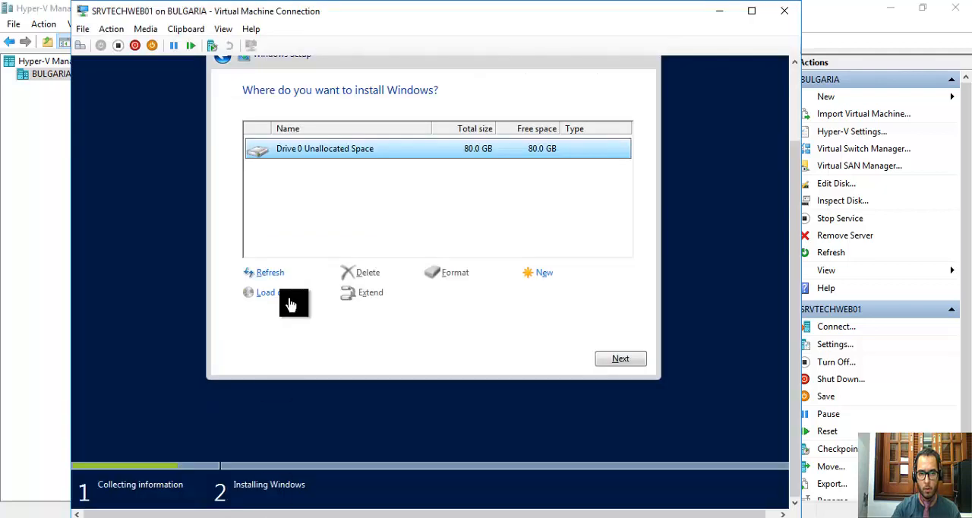
Refresh the drive list in the SRVTECHWEB01 Windows Setup, check Drive 1, and select the unallocated space of Drive 0.
left_click(274, 275)
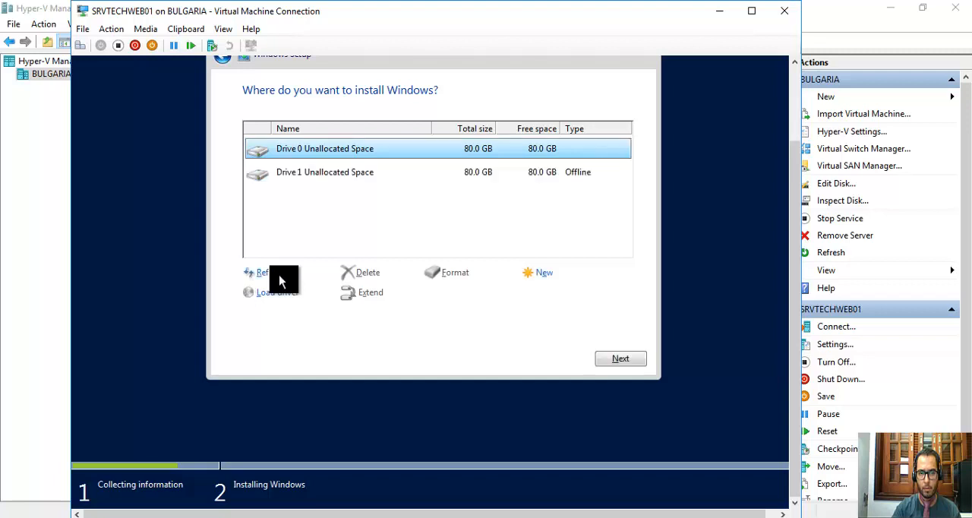
left_click(505, 179)
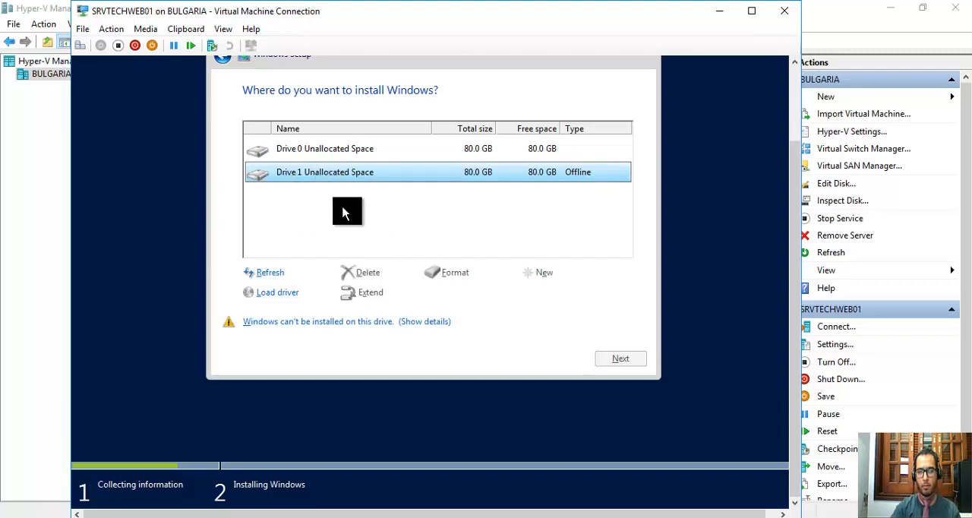
left_click(348, 155)
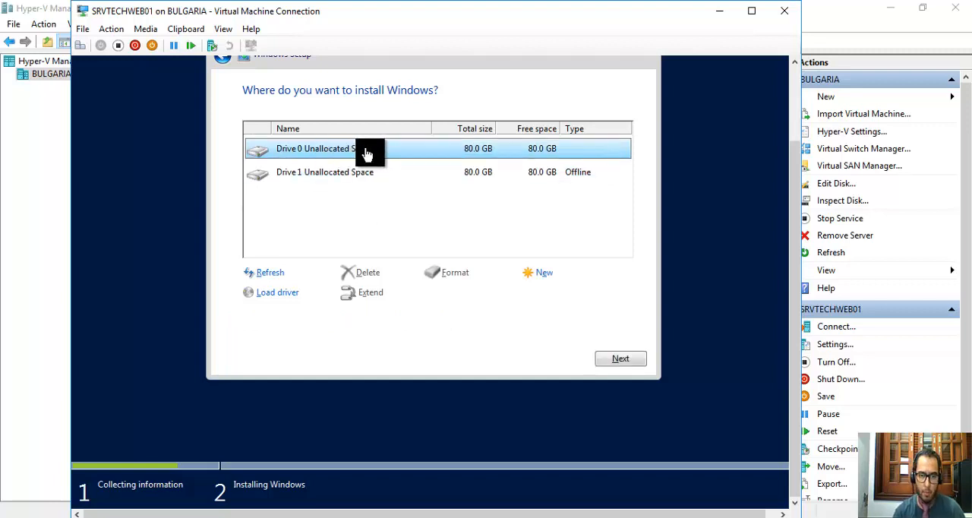
left_click(548, 281)
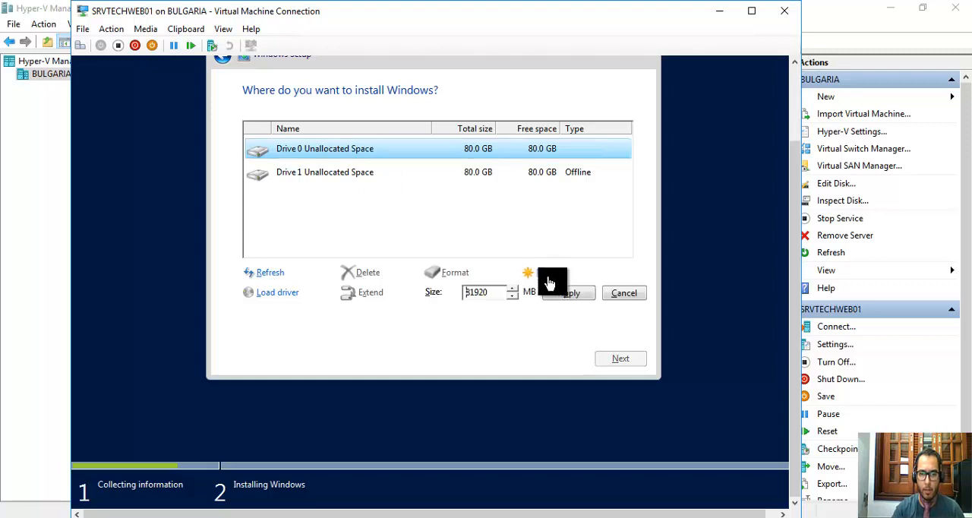
double_click(492, 295)
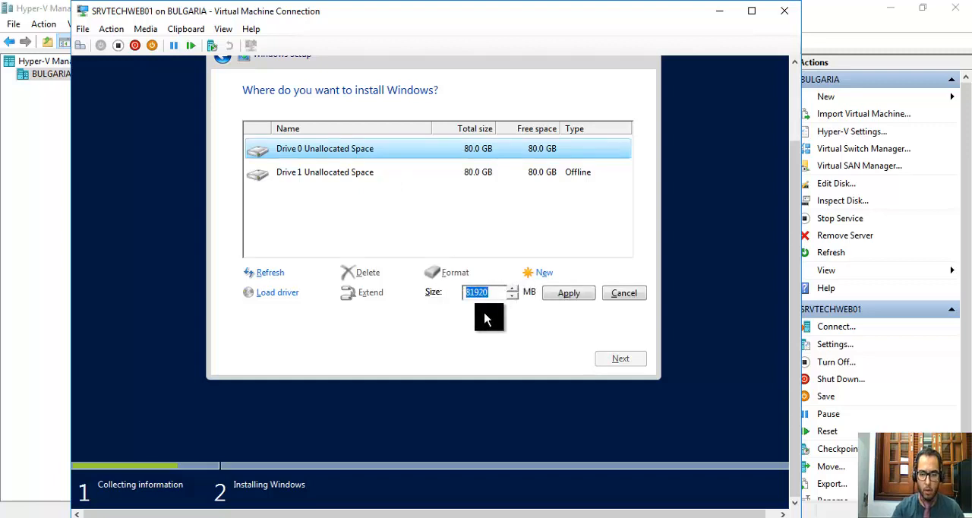
type("50")
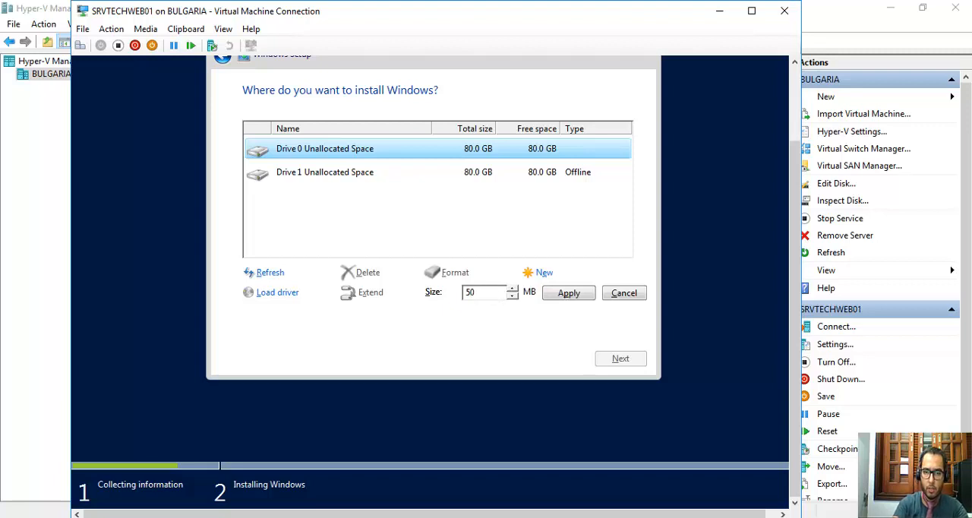
type("000")
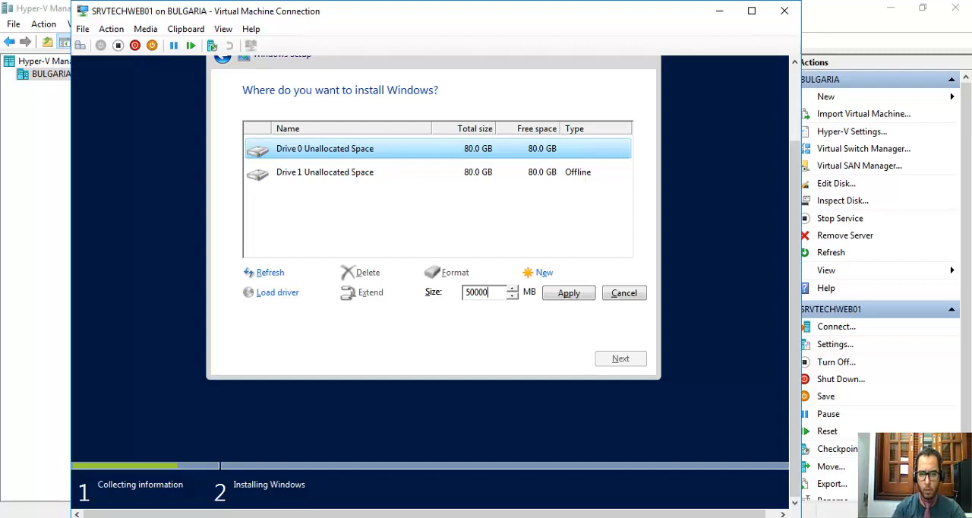
left_click(637, 297)
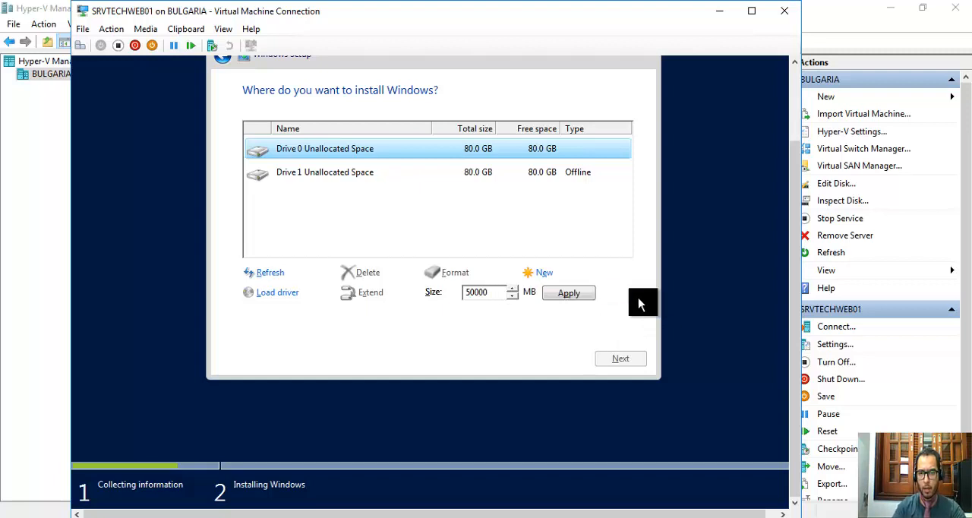
left_click(548, 276)
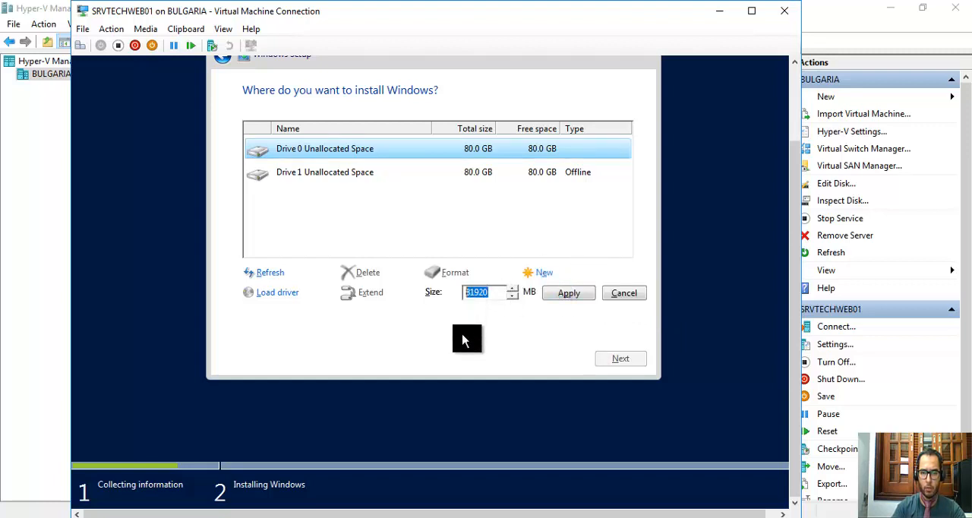
left_click(625, 295)
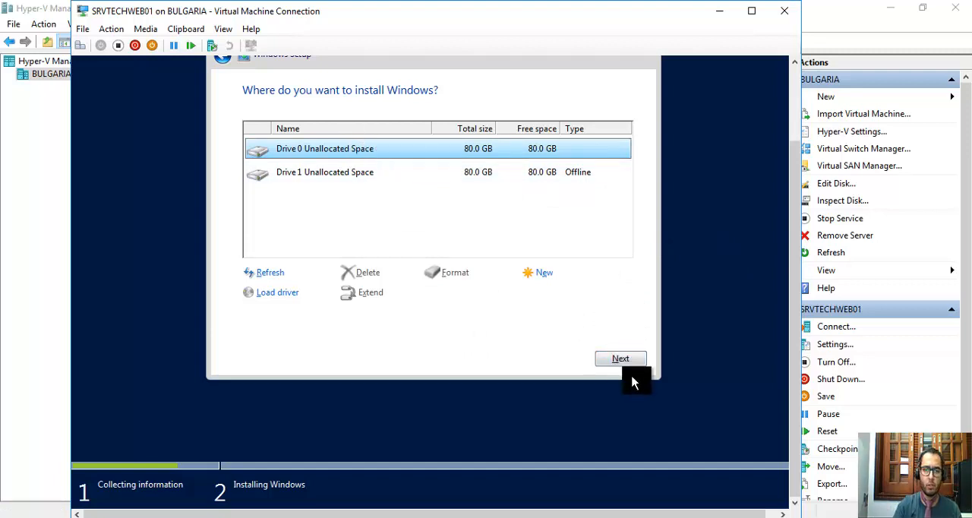
Start installing Windows on the unallocated space of Drive 0.
left_click(619, 359)
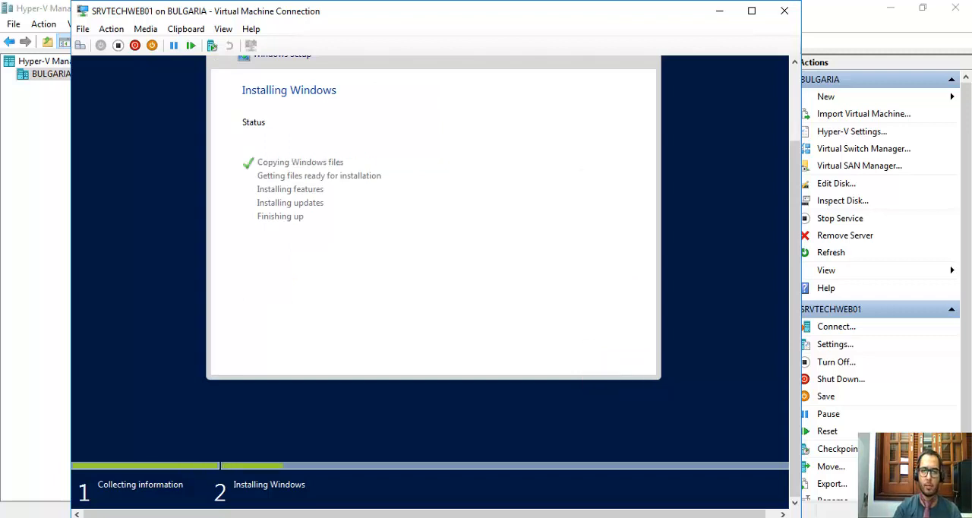
mouse_move(539, 20)
left_click(657, 17)
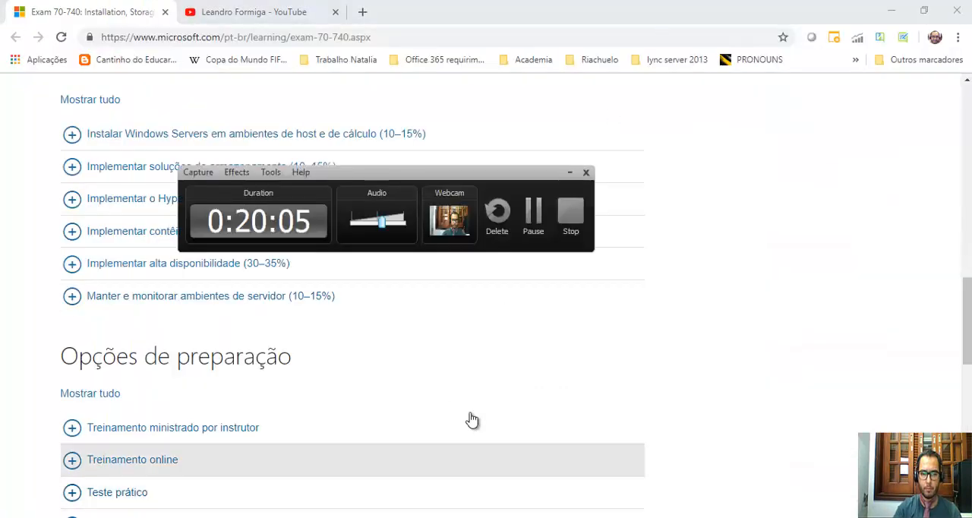
left_click(534, 215)
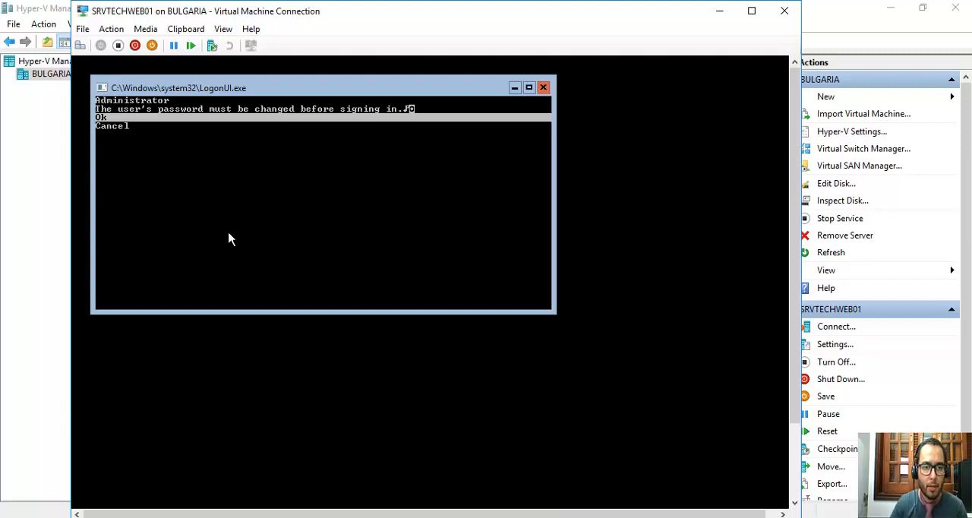
Reposition the LogonUI console window and highlight Ok at the Administrator password change prompt.
left_click_drag(261, 94, 331, 104)
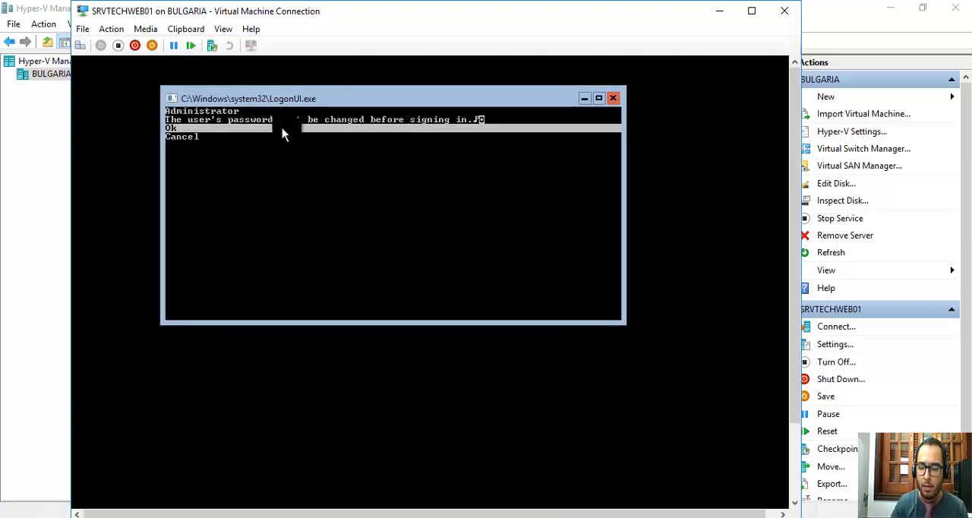
key("Down")
key("Up")
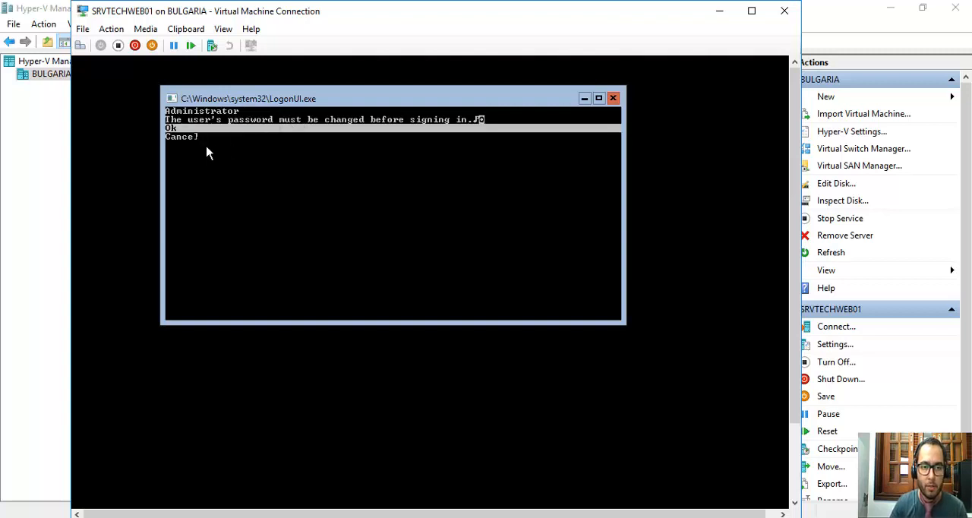
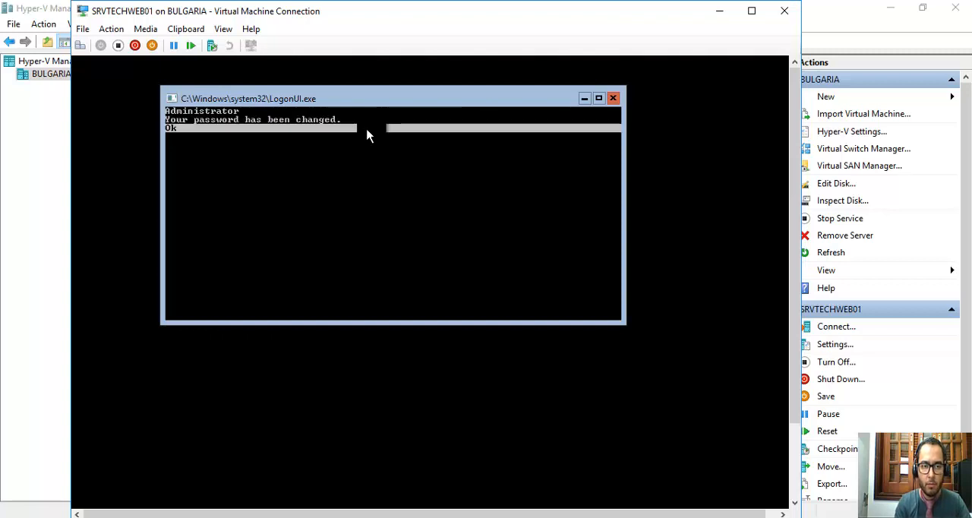
Acknowledge the Administrator password change and reposition the SRVTECHWEB01 connection window and its command prompt.
key("Return")
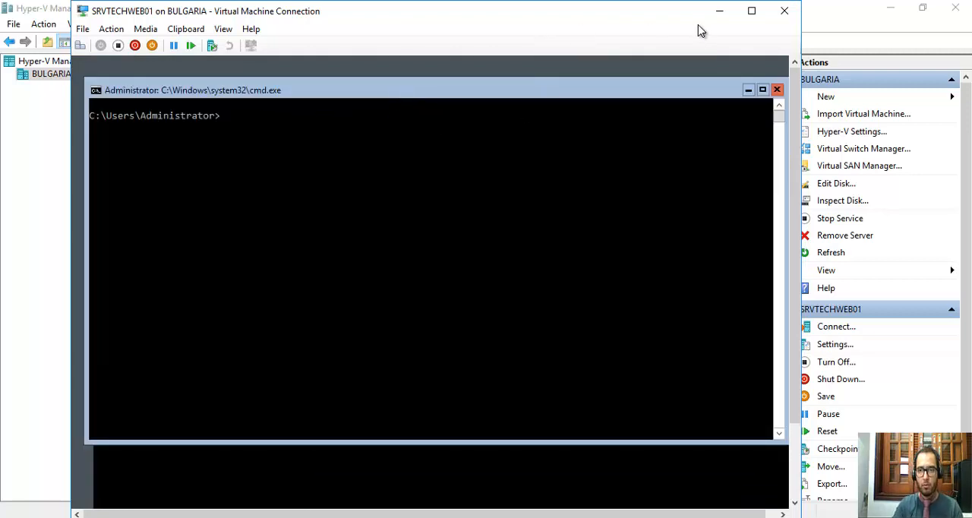
left_click_drag(606, 6, 609, 4)
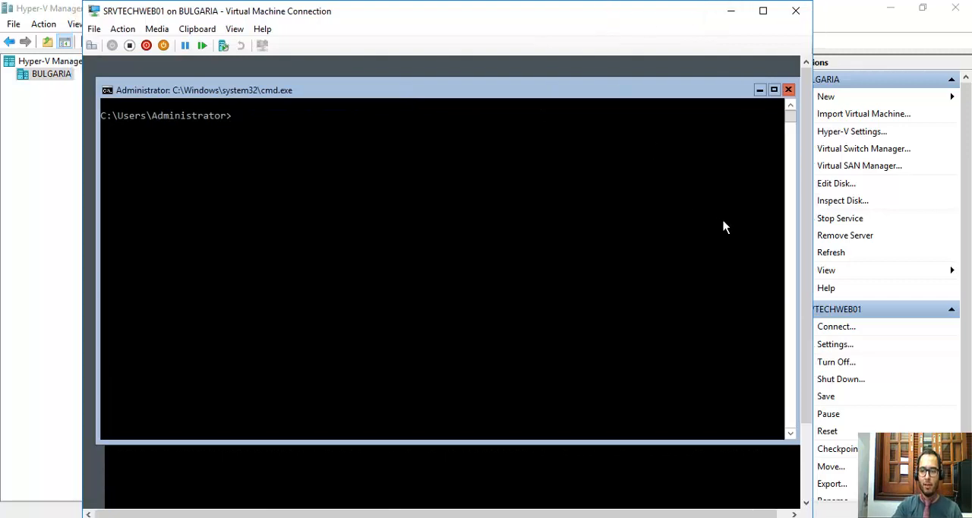
mouse_move(806, 177)
left_mouse_down()
mouse_move(811, 253)
mouse_move(810, 182)
left_mouse_up()
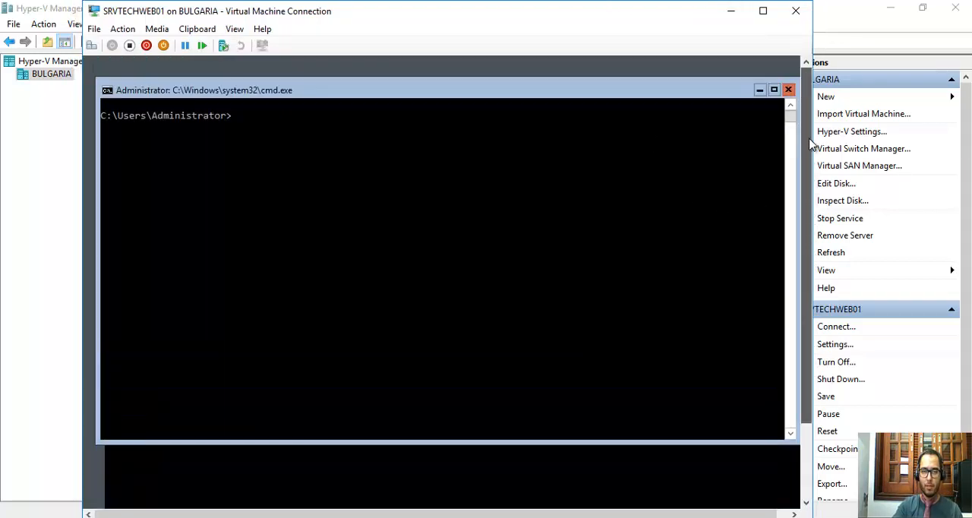
left_click_drag(450, 106, 448, 114)
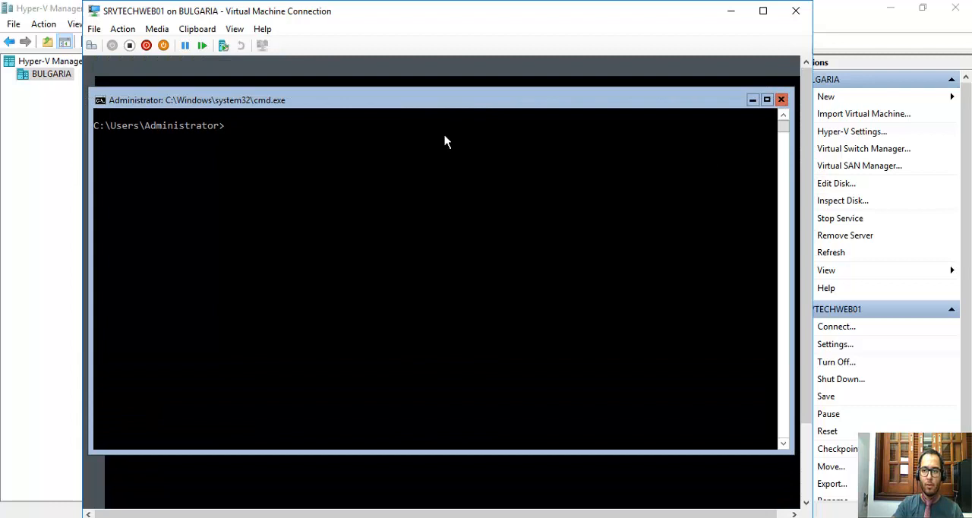
Run ipconfig in the command prompt to view the server's IP configuration, and clear the console with cls.
left_click(250, 184)
type("ipconfig")
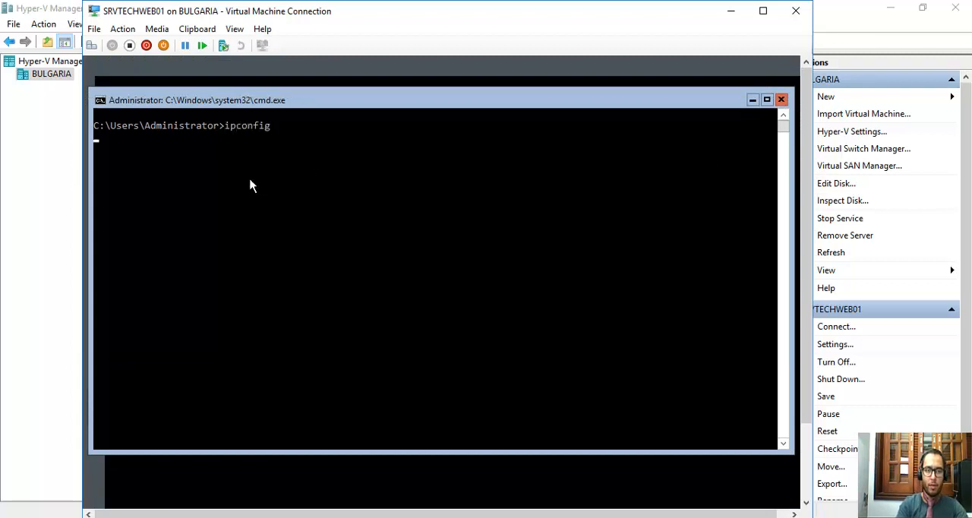
key("Return")
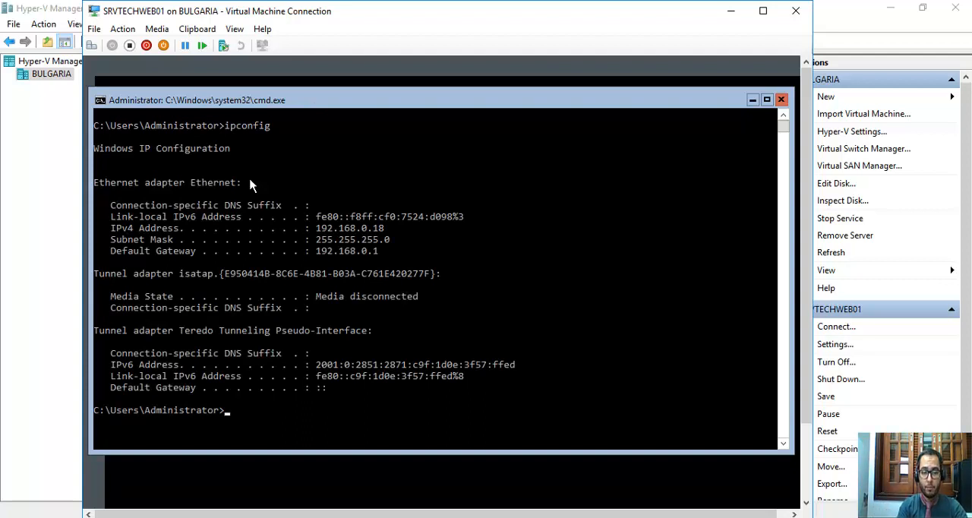
type("cls")
key("Return")
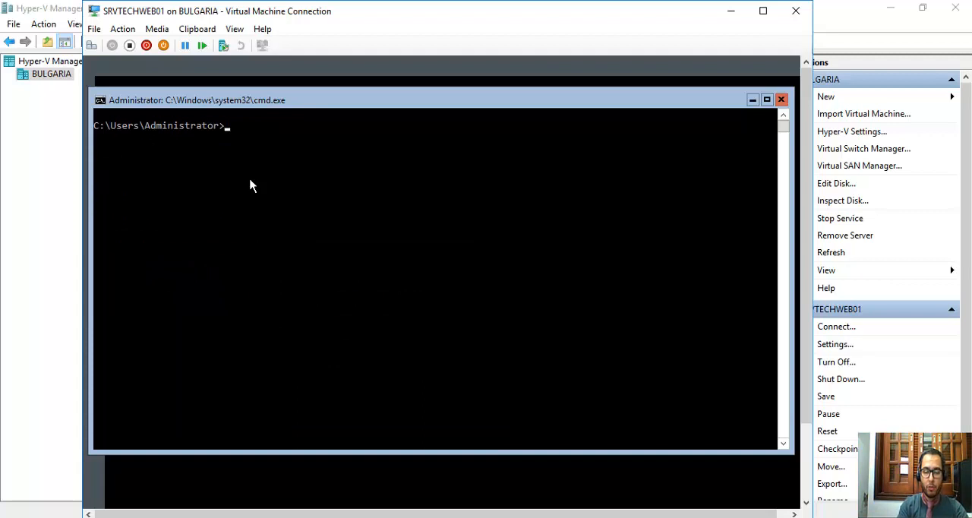
Start powershell from the command prompt and clear the console with cls.
type("powershell")
key("Return")
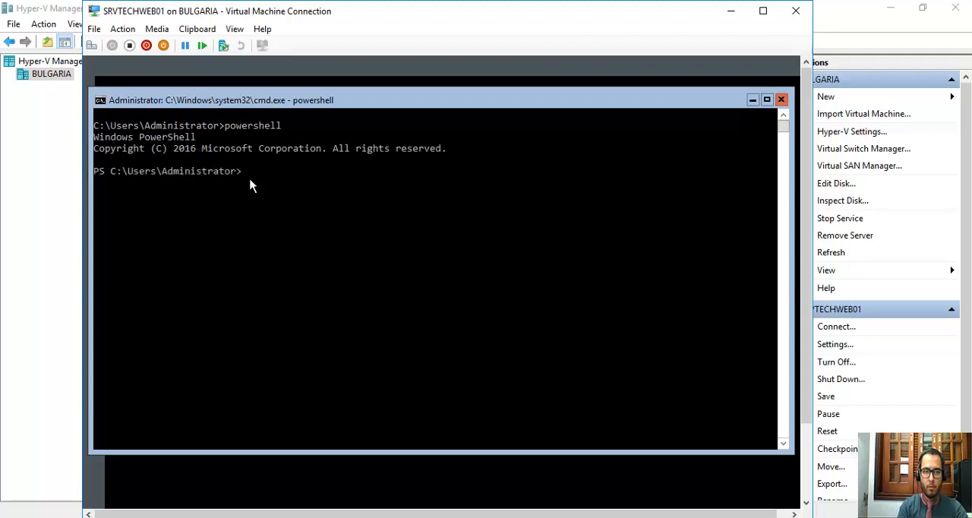
type("cls")
key("Return")
type("get")
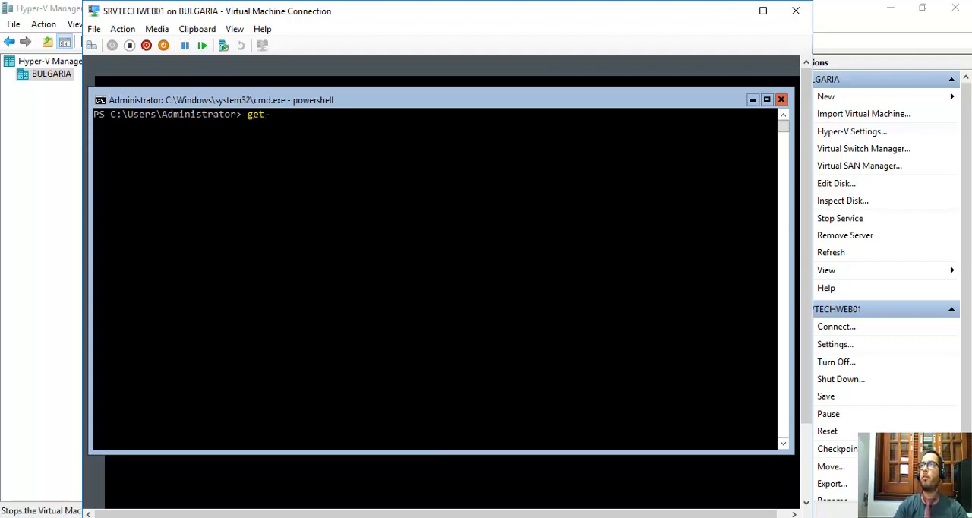
type("-")
key("Tab")
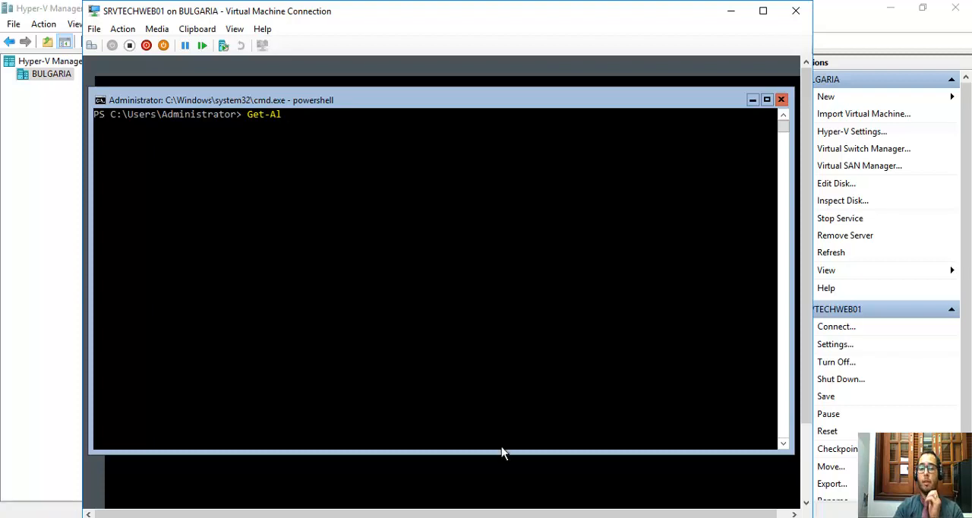
left_click(351, 159)
key("BackSpace")
key("BackSpace")
key("BackSpace")
key("BackSpace")
key("BackSpace")
key("BackSpace")
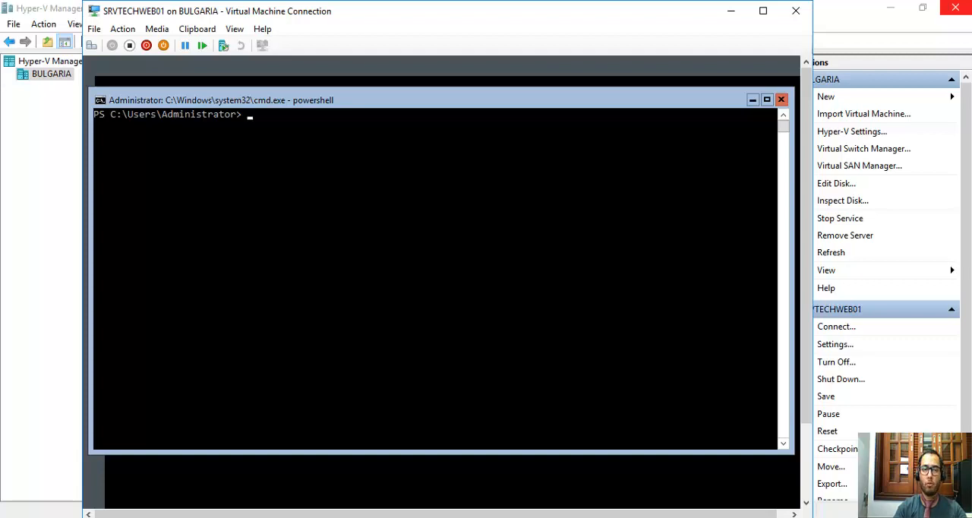
mouse_move(593, 21)
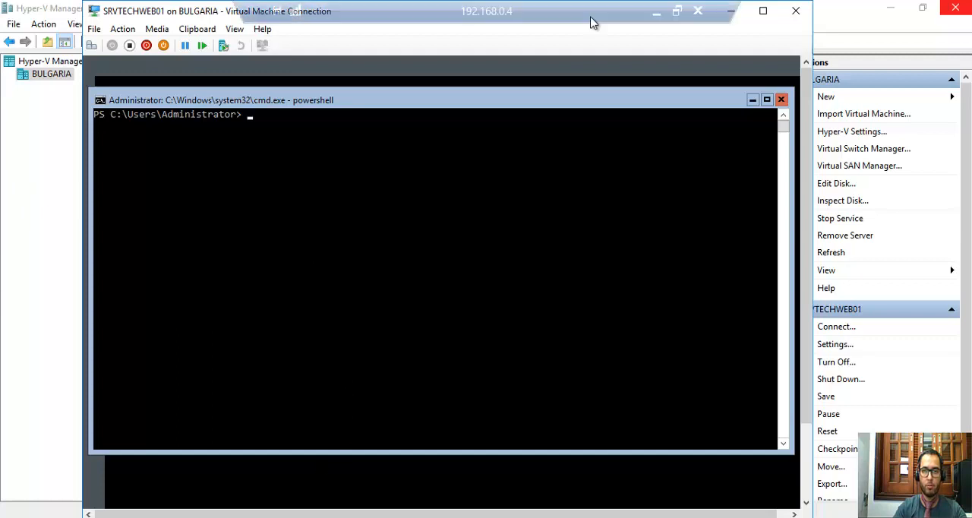
left_click(658, 13)
key("F9")
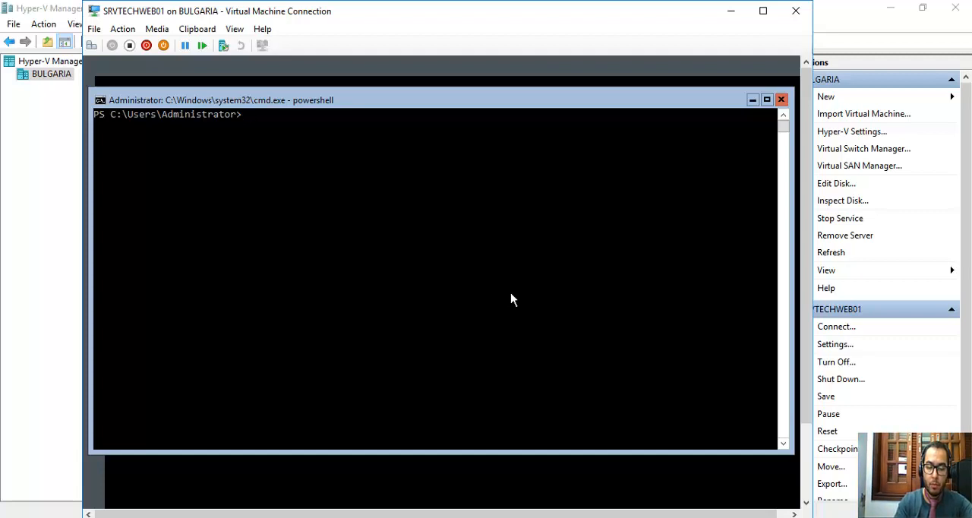
Run Get-NetAdapter in PowerShell to list the server's network adapters and their interface indexes.
type("get-")
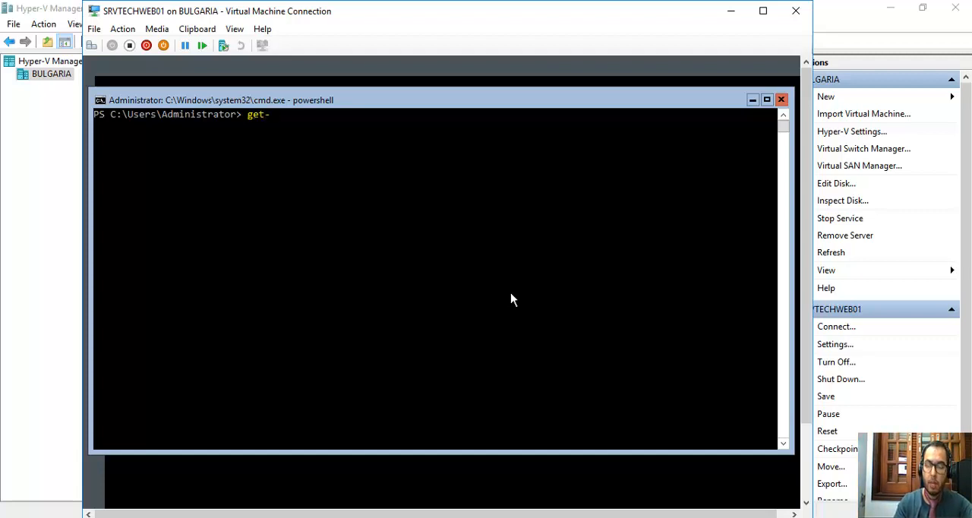
type("net")
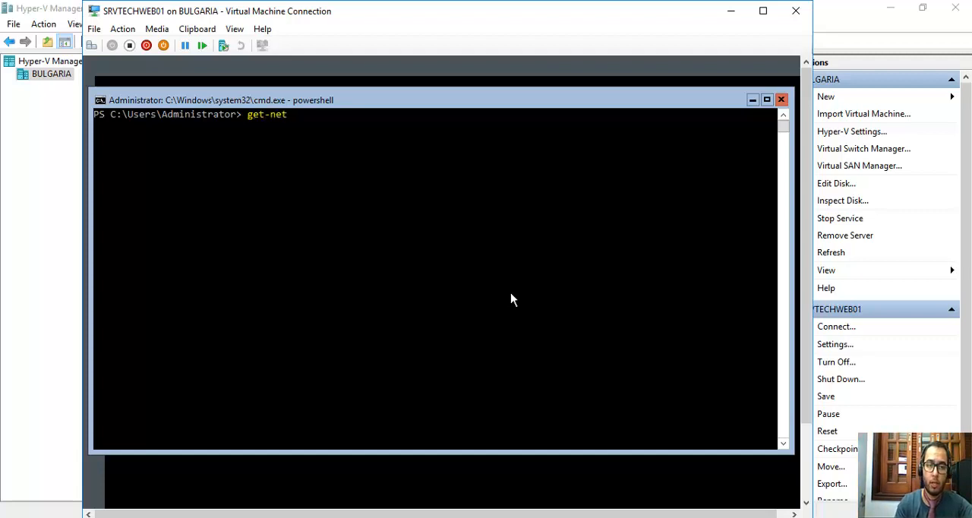
key("Tab")
key("Tab")
key("Return")
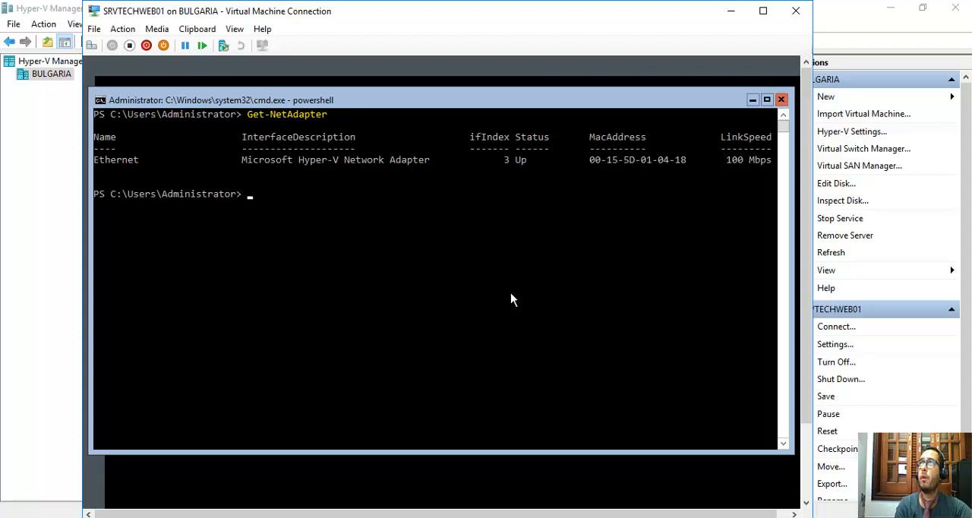
Enter the New-NetIPAddress cmdlet at the PowerShell prompt without running it.
type("new-")
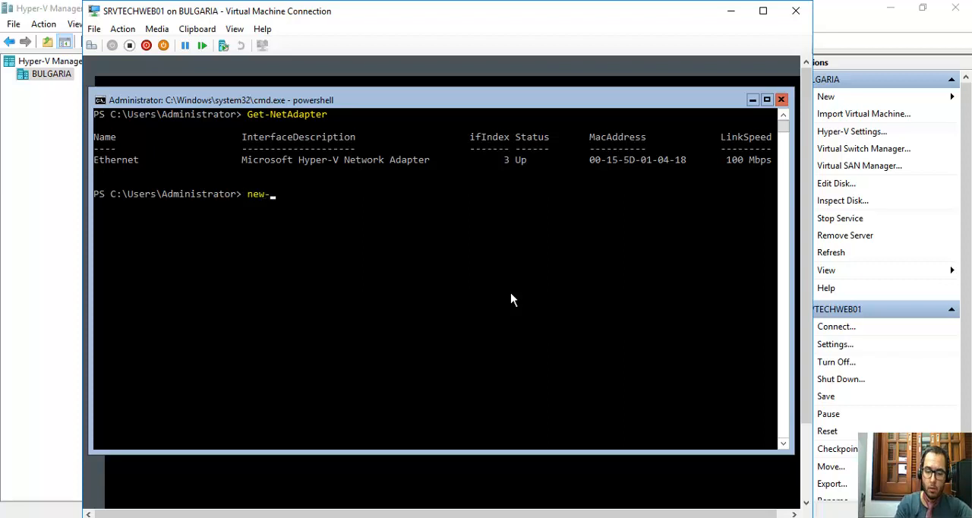
type("inter")
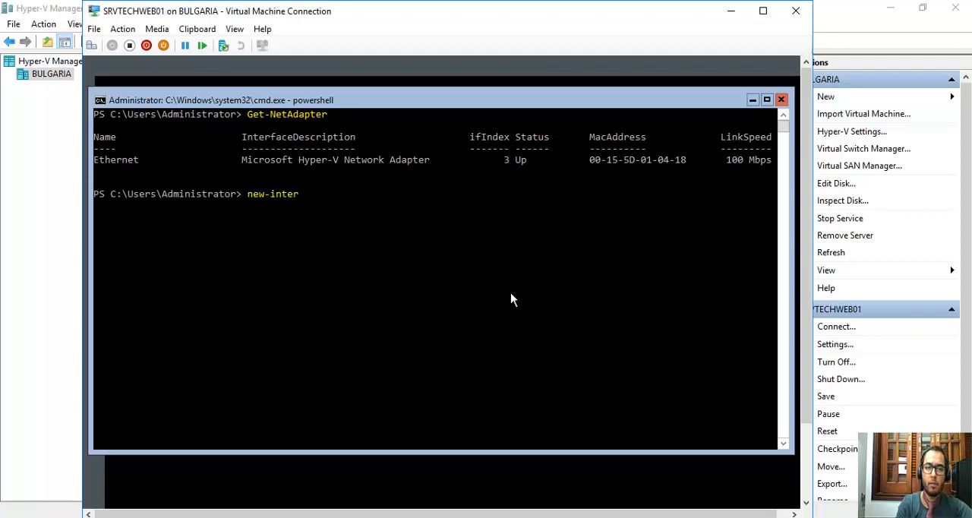
key("BackSpace")
key("BackSpace")
key("BackSpace")
key("BackSpace")
key("BackSpace")
key("BackSpace")
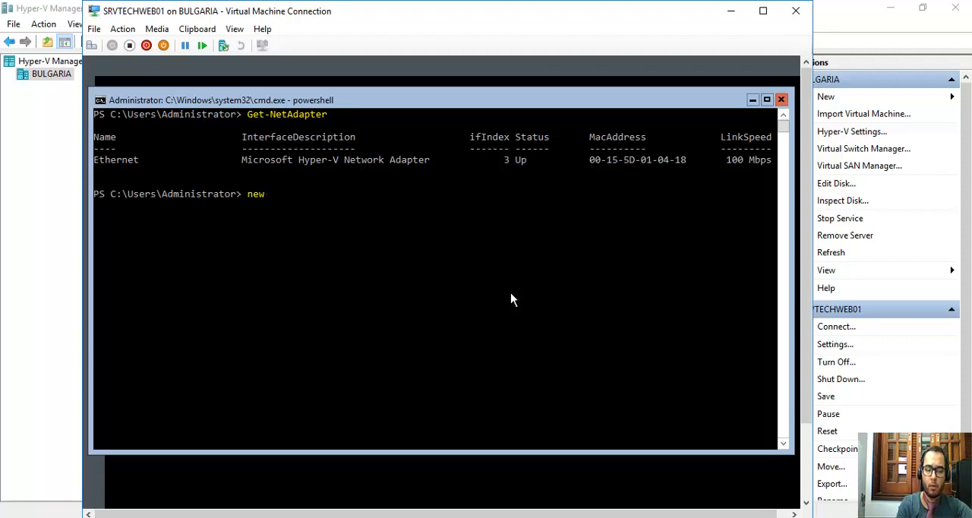
type("-netin")
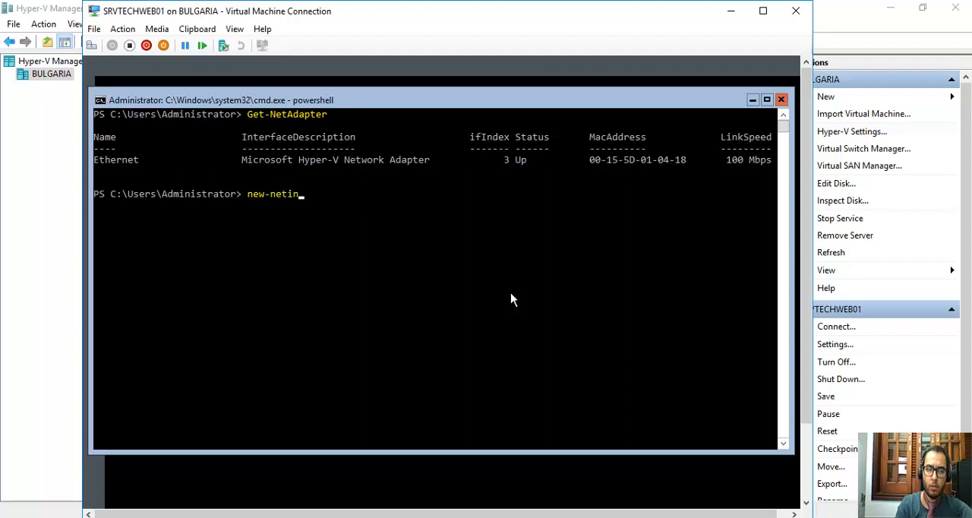
key("BackSpace")
key("BackSpace")
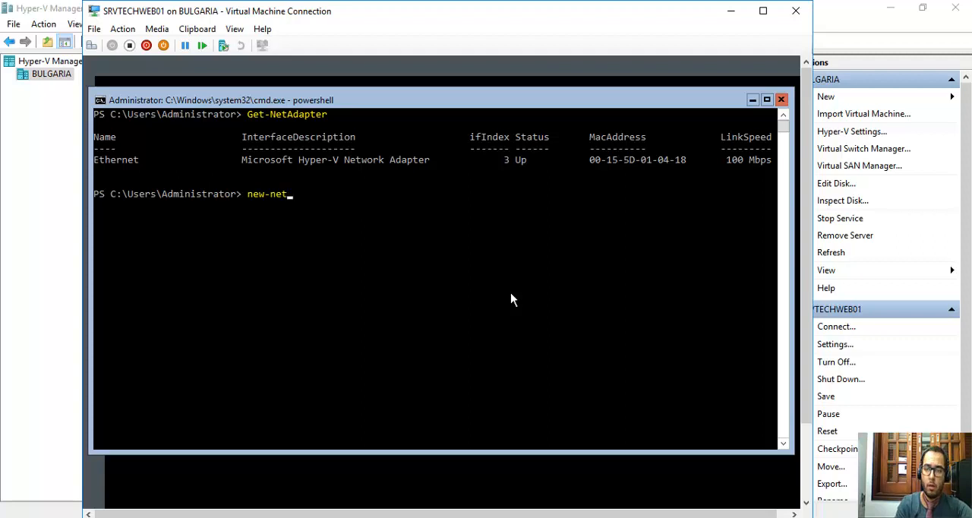
type("ipa")
key("Tab")
Add the -InterfaceIndex parameter with the Ethernet adapter's index 3 to the New-NetIPAddress command.
type("-")
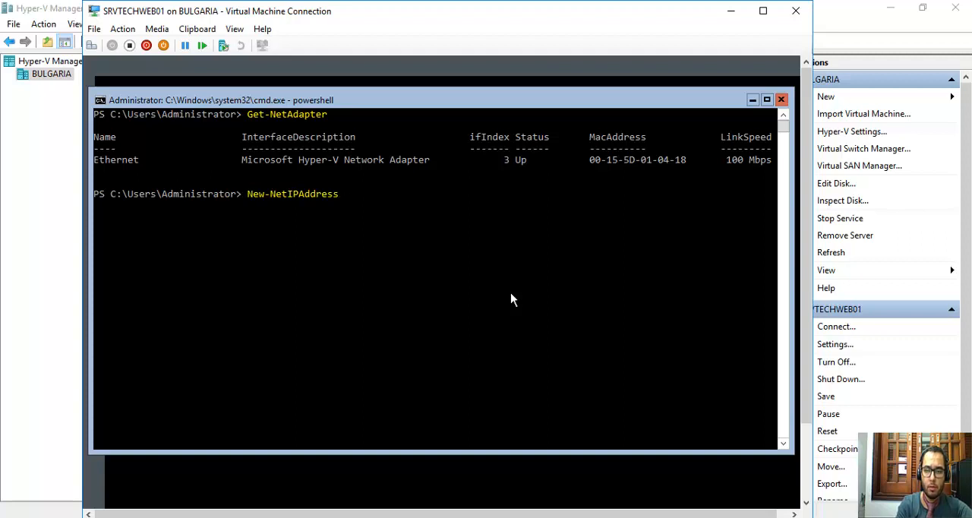
type("in")
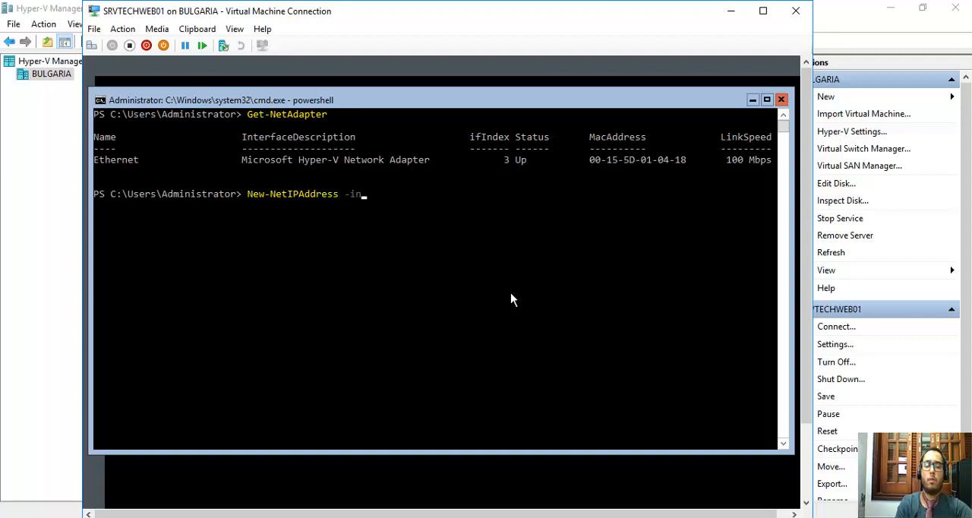
type("t")
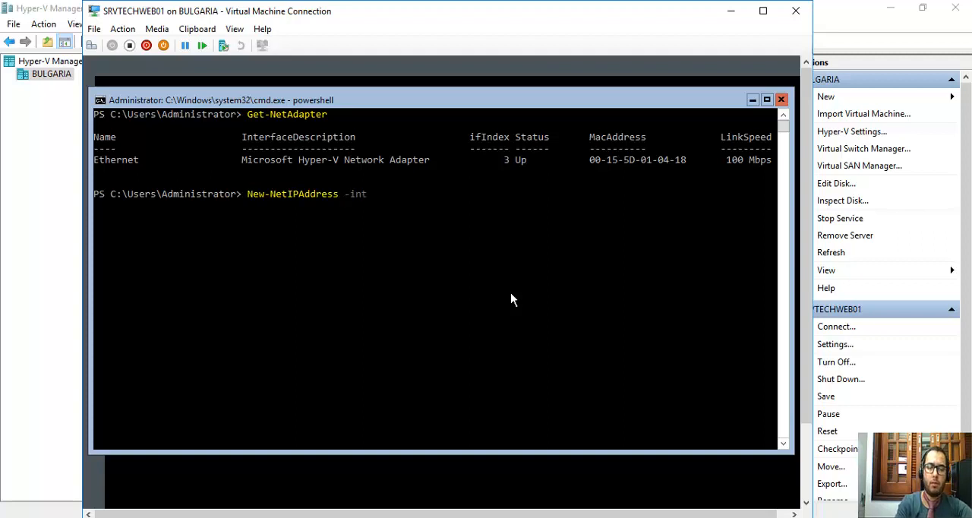
key("Tab")
key("Tab")
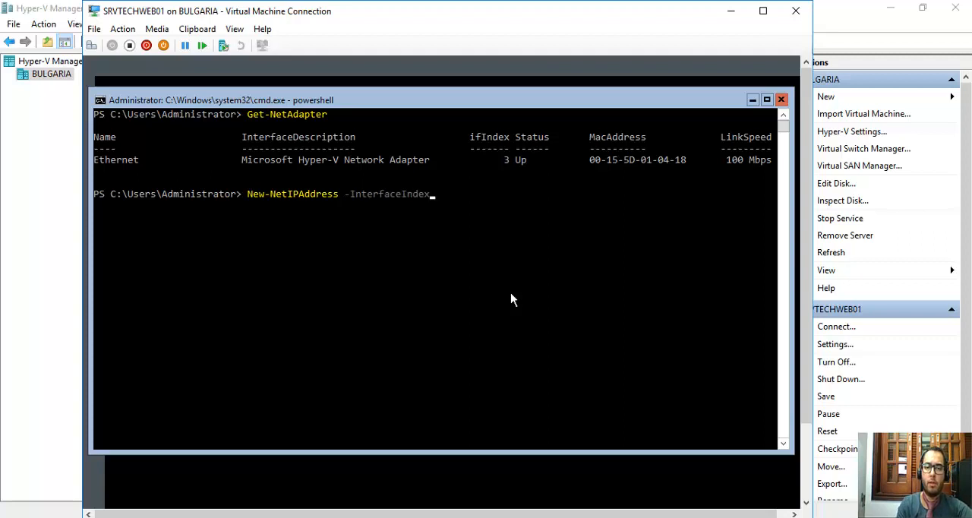
left_click(509, 164)
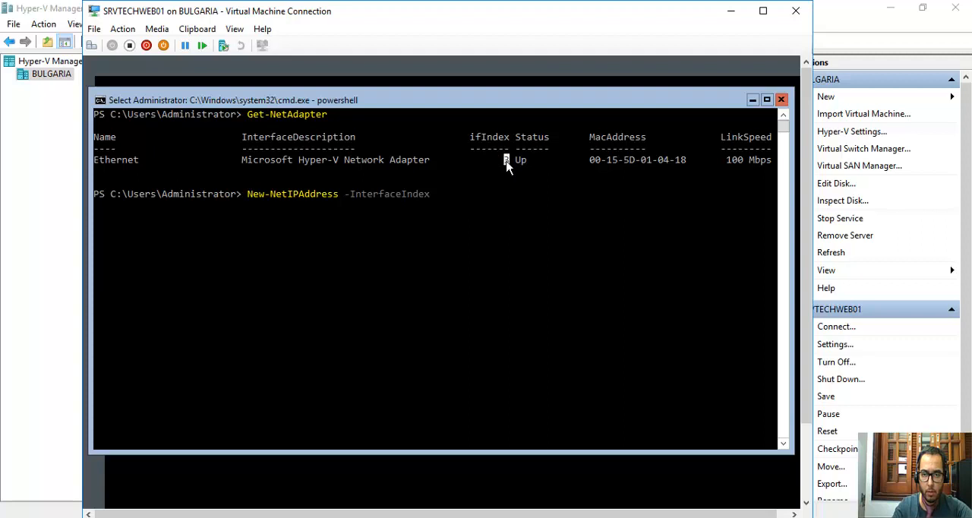
left_click(438, 196)
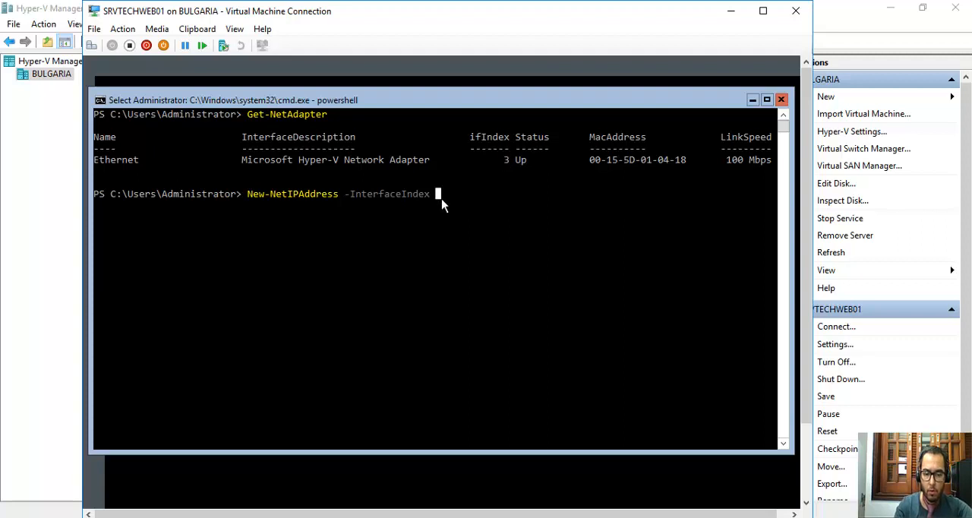
type("3")
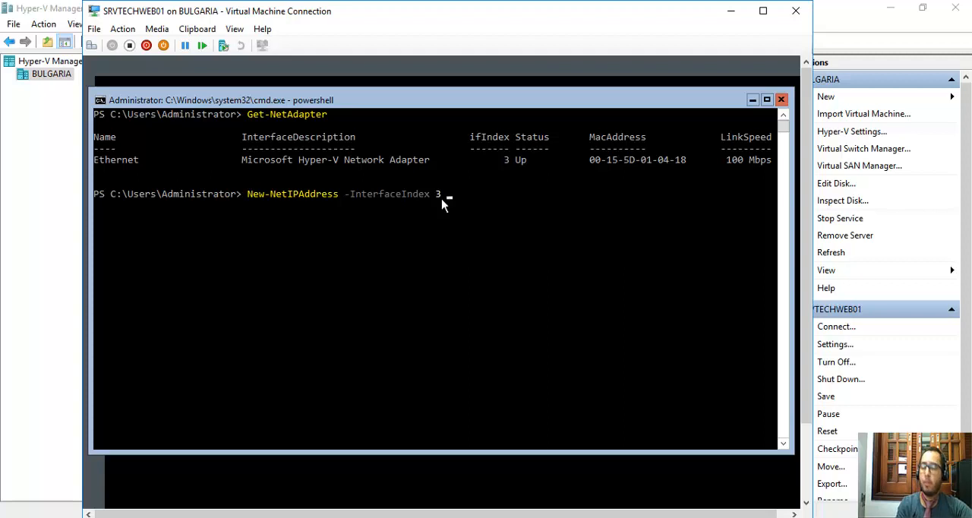
type(" -op")
Add the -IPAddress parameter with the address 172.16.0.11 to the New-NetIPAddress command.
key("BackSpace")
key("BackSpace")
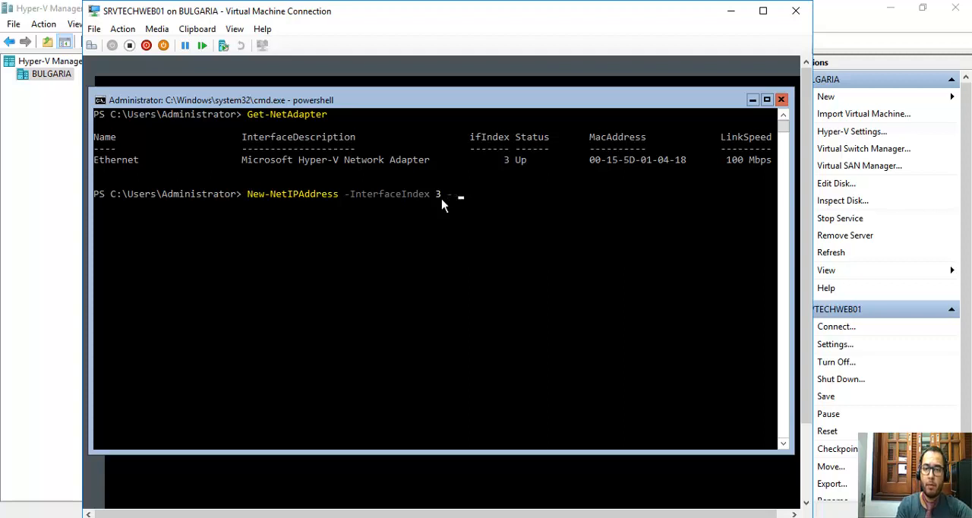
type("IPAddress")
key("Tab")
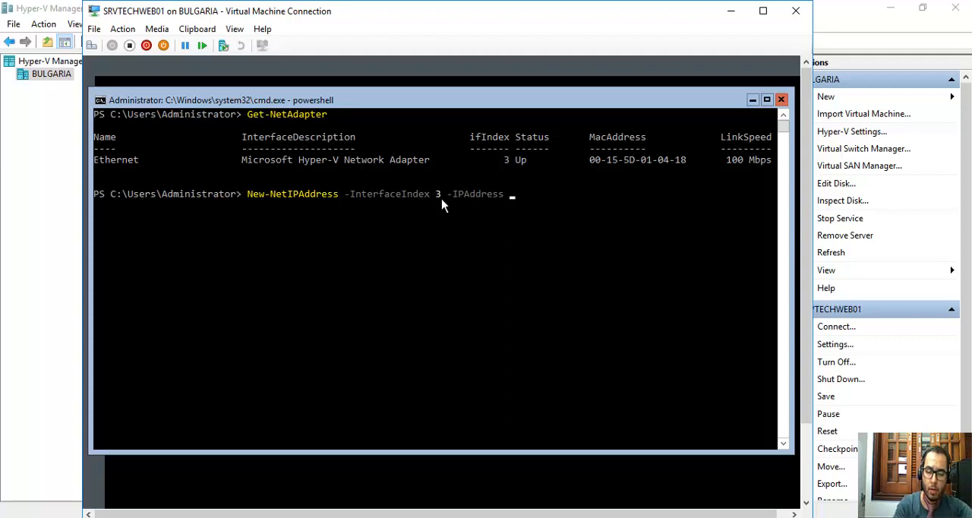
type("172.16")
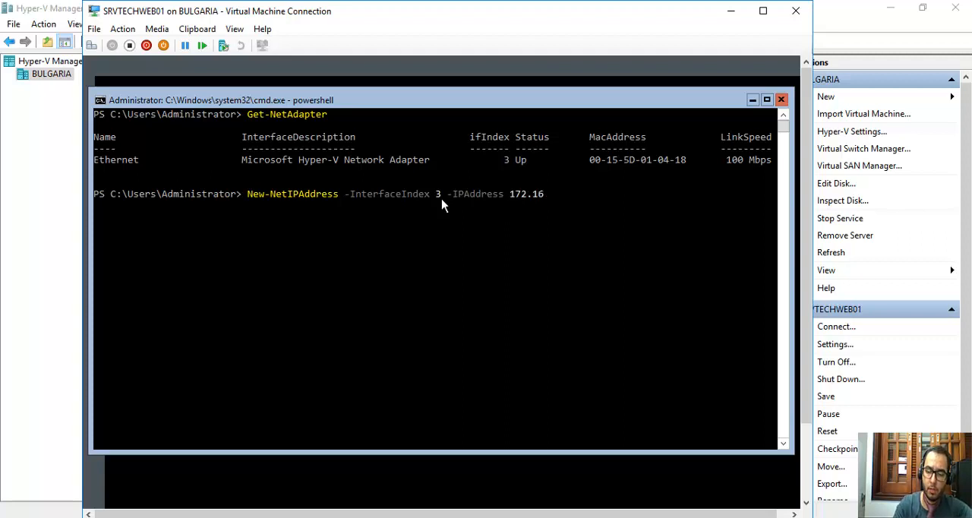
type(".0.")
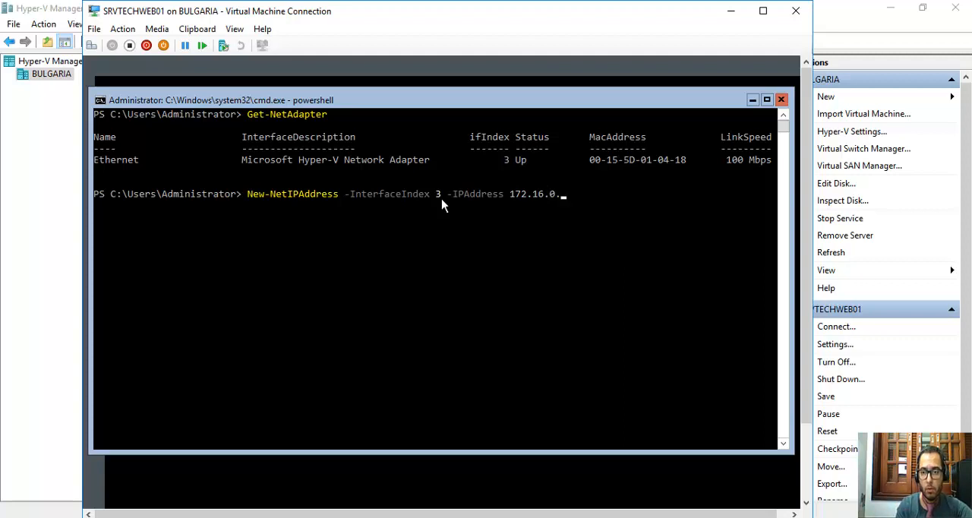
type("11")
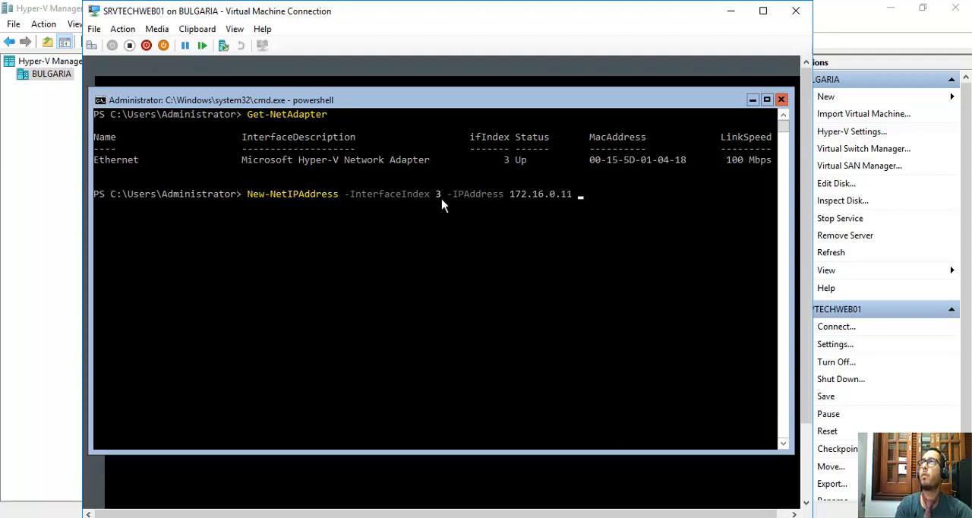
type(" -")
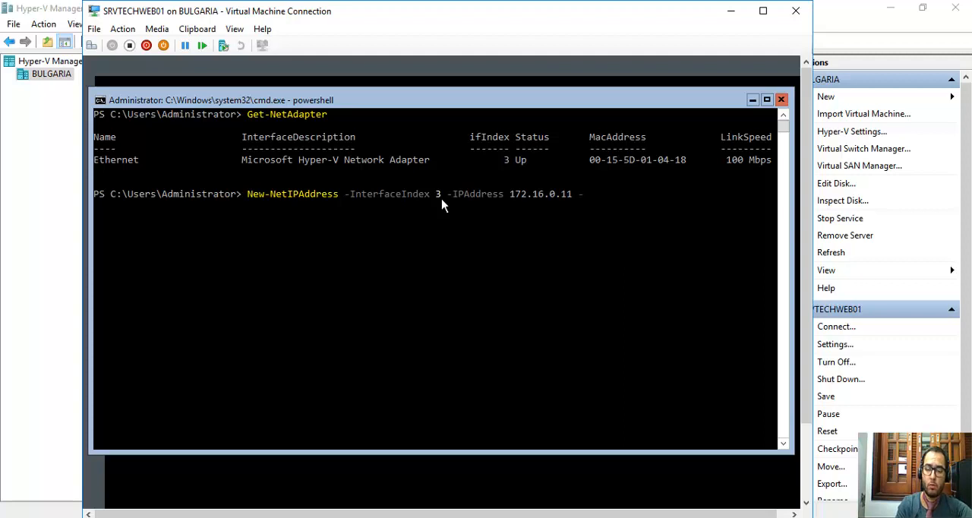
type("pr")
Add the -PrefixLength parameter with the value 16 to the New-NetIPAddress command.
key("Tab")
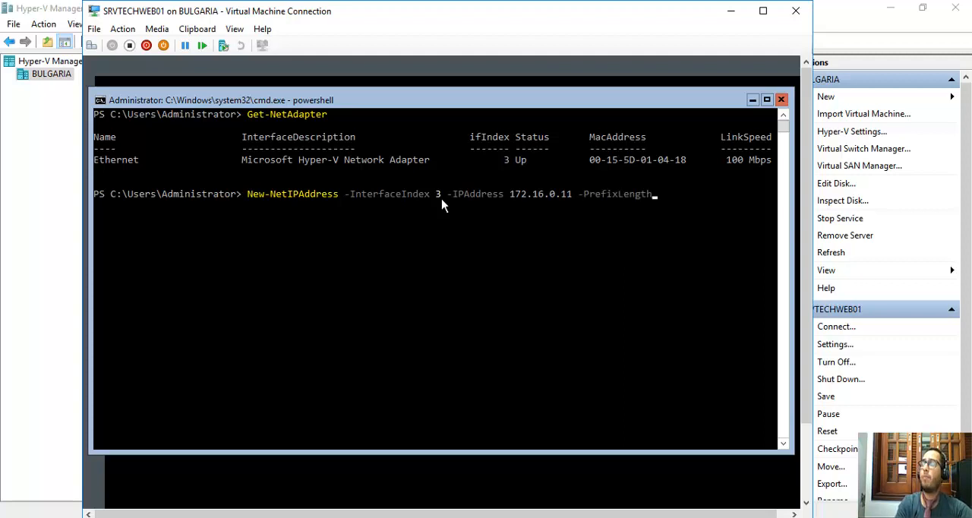
type("16")
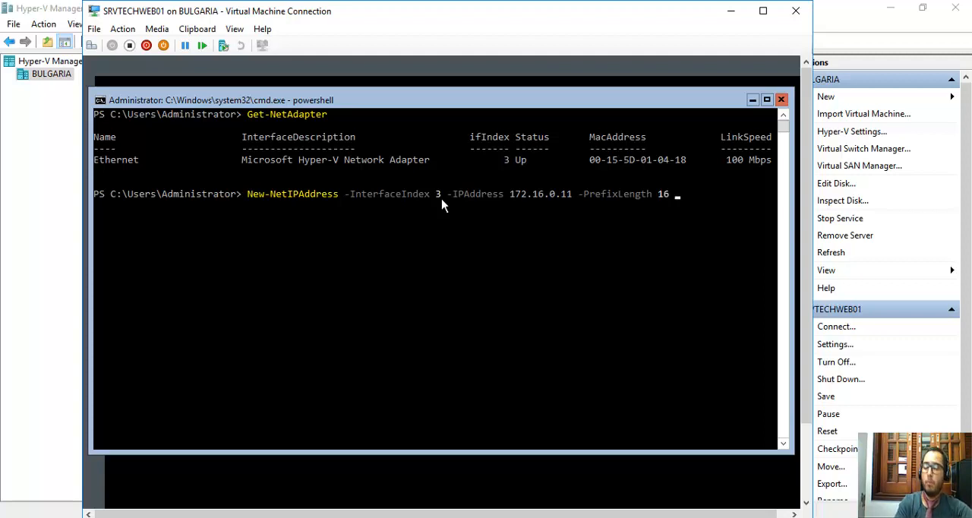
type(" -Def")
Add the -DefaultGateway parameter with the address 172.16.0.31 and run the New-NetIPAddress command.
key("Tab")
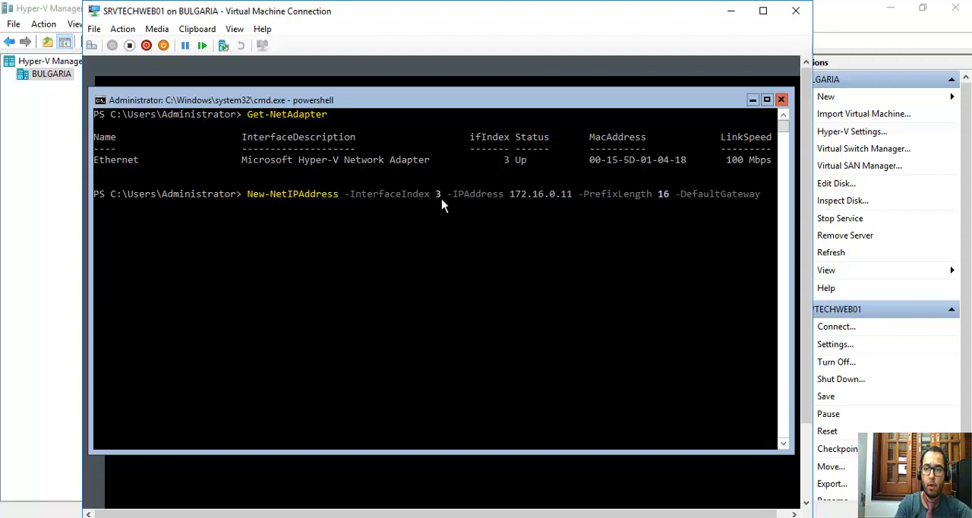
type("17")
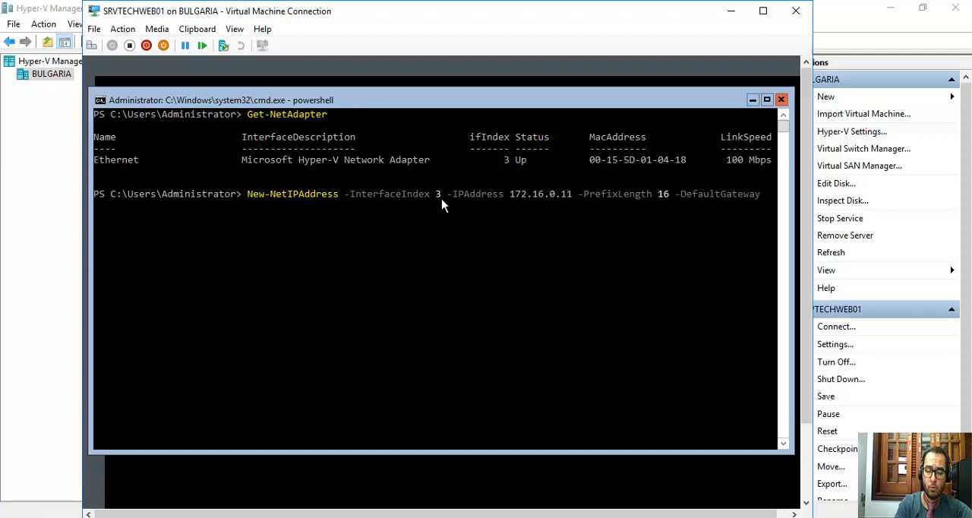
type("2.16.0")
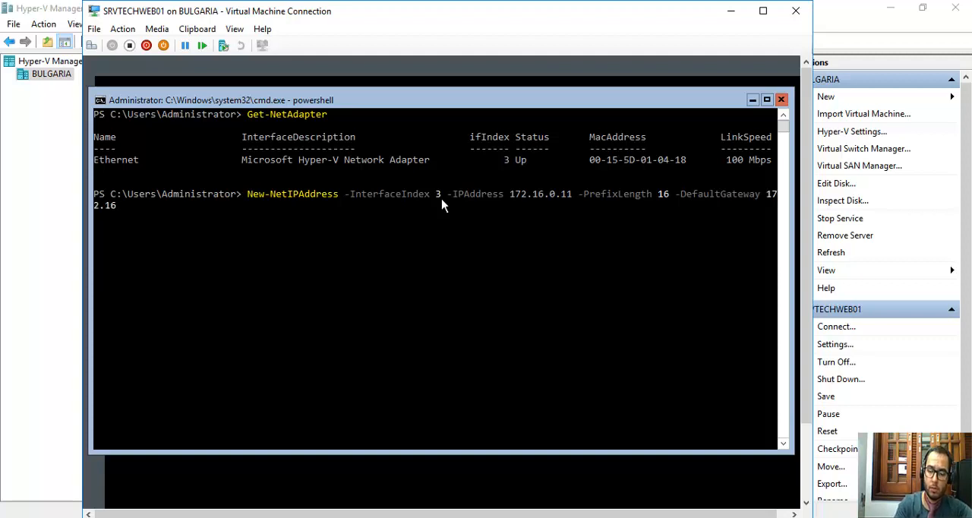
type(".")
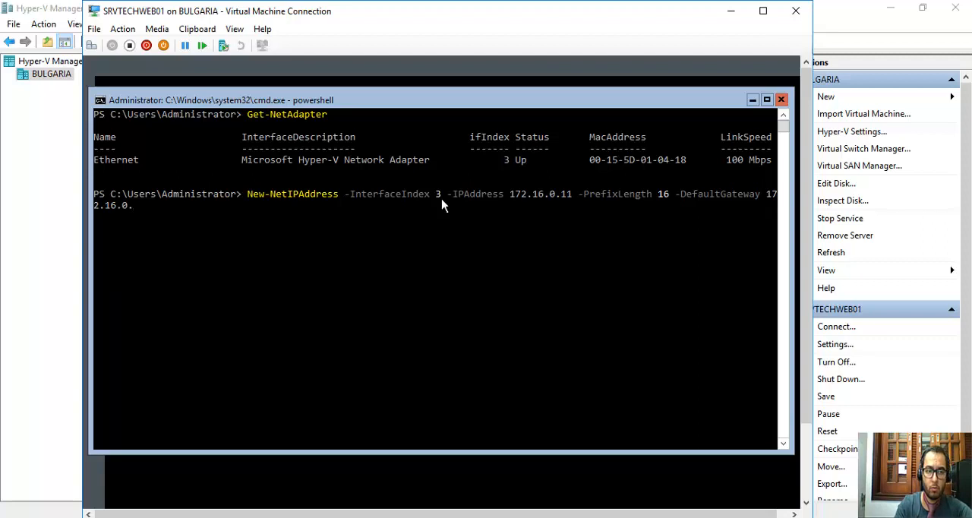
type("31")
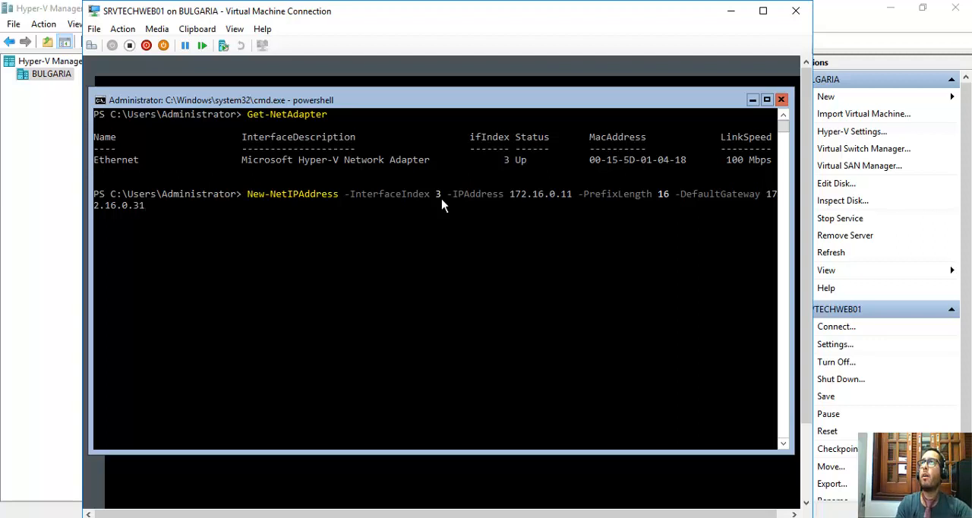
key("Return")
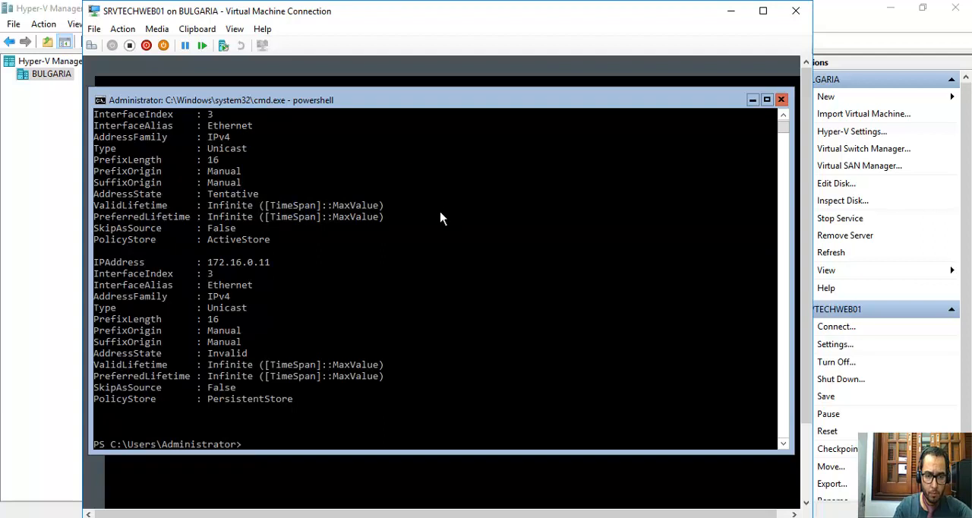
Run ipconfig and check the Ethernet adapter's IPv4 address, subnet mask and default gateway.
scroll(415, 310, "up", 2)
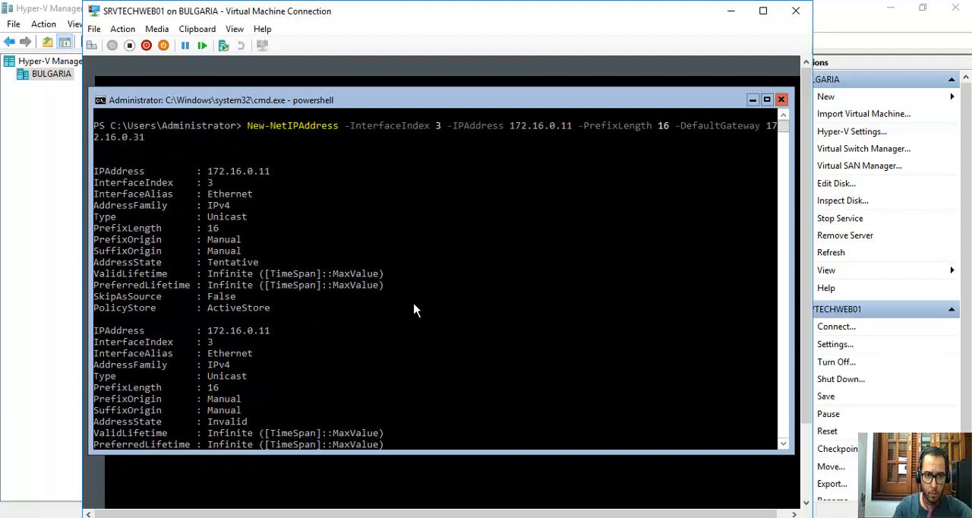
scroll(415, 310, "down", 2)
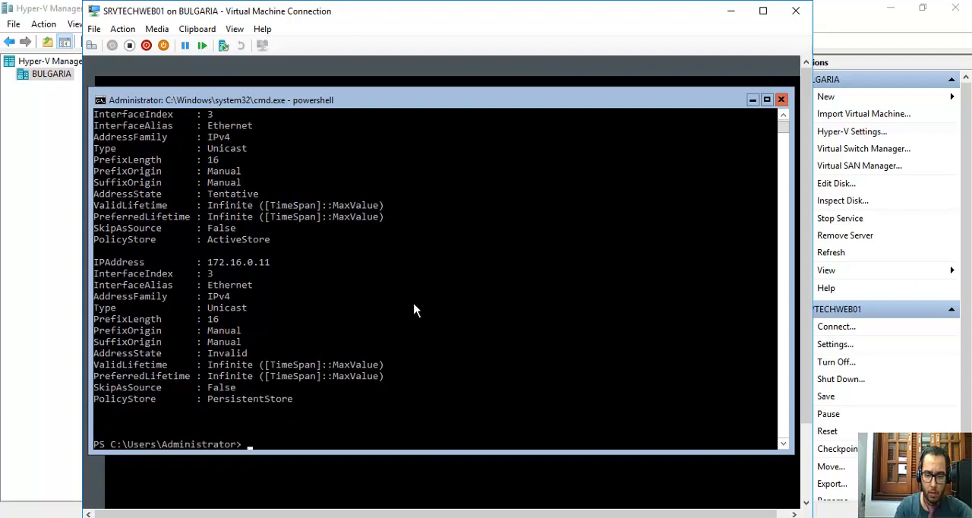
type("ipconfig")
key("Return")
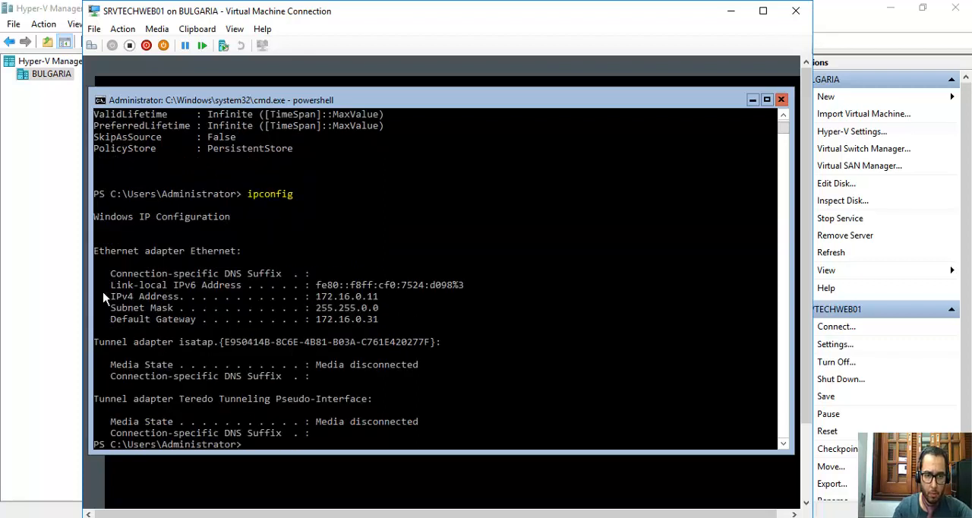
left_click_drag(113, 300, 383, 323)
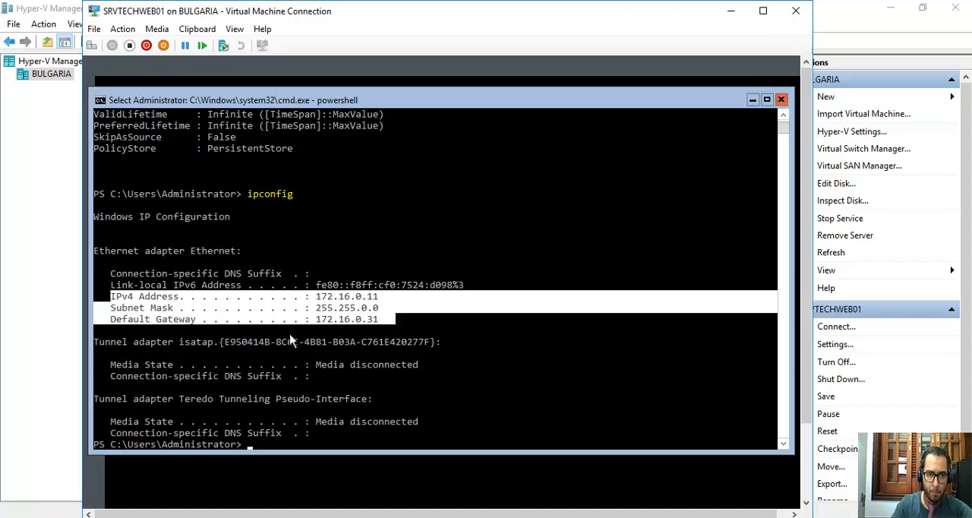
scroll(292, 340, "up", 2)
scroll(314, 339, "down", 2)
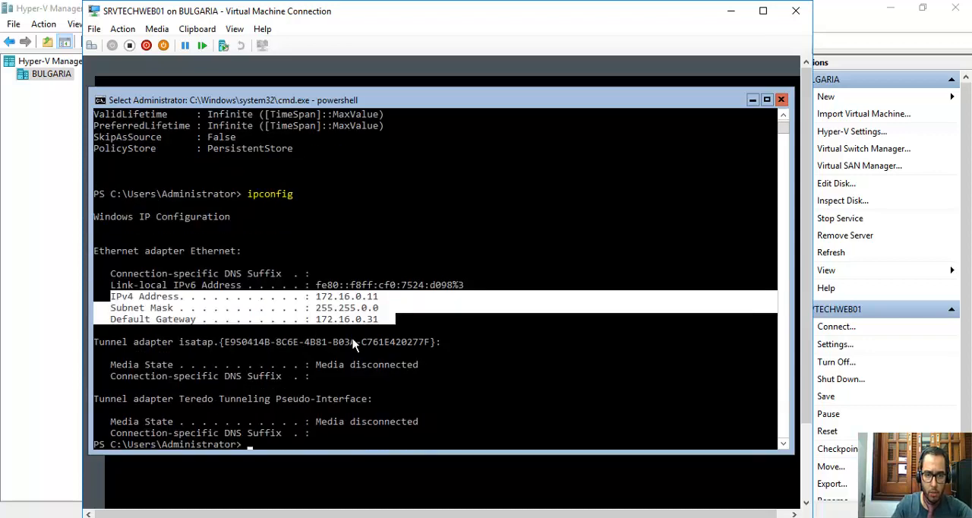
left_click(353, 342)
Review the New-NetIPAddress output and run ipconfig /all to examine the full IP configuration, including the DNS servers.
scroll(425, 220, "up", 4)
scroll(425, 220, "up", 7)
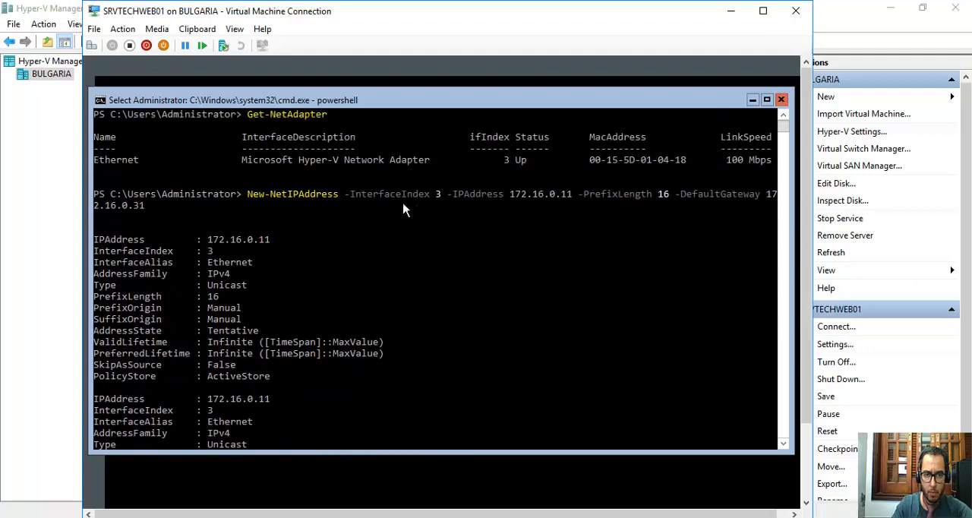
scroll(228, 254, "down", 5)
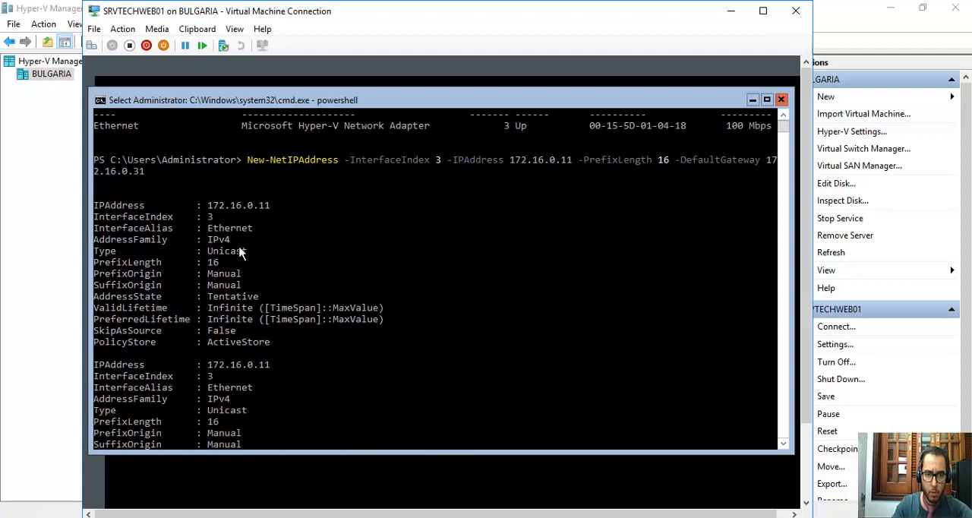
scroll(239, 254, "down", 2)
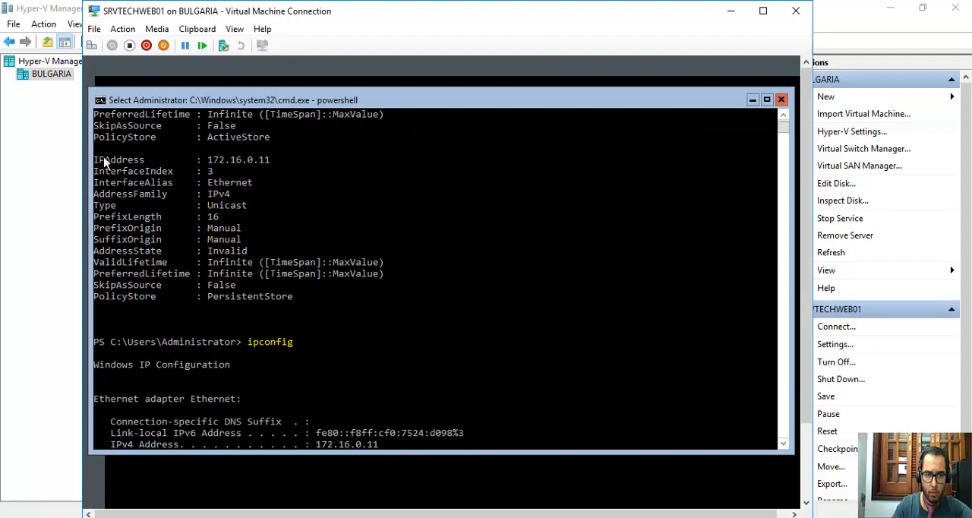
scroll(281, 357, "down", 6)
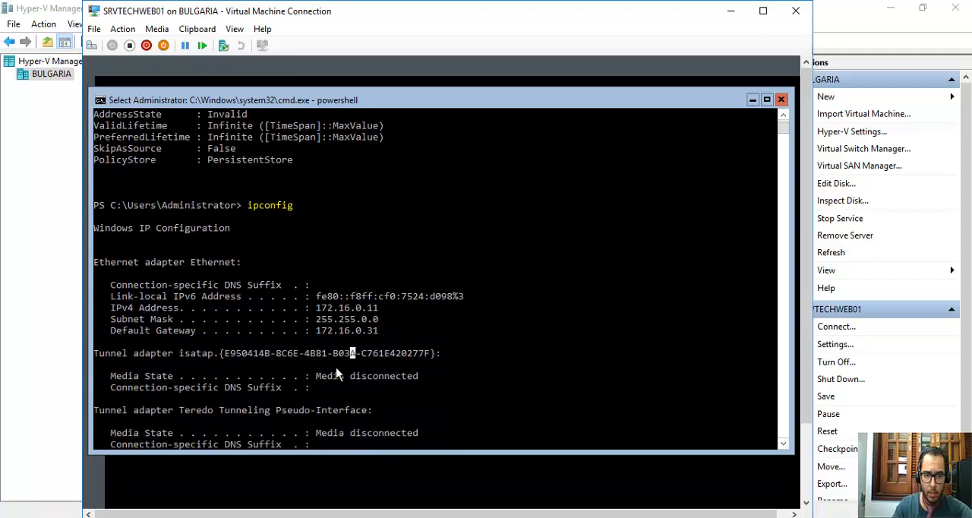
type("ipconfig")
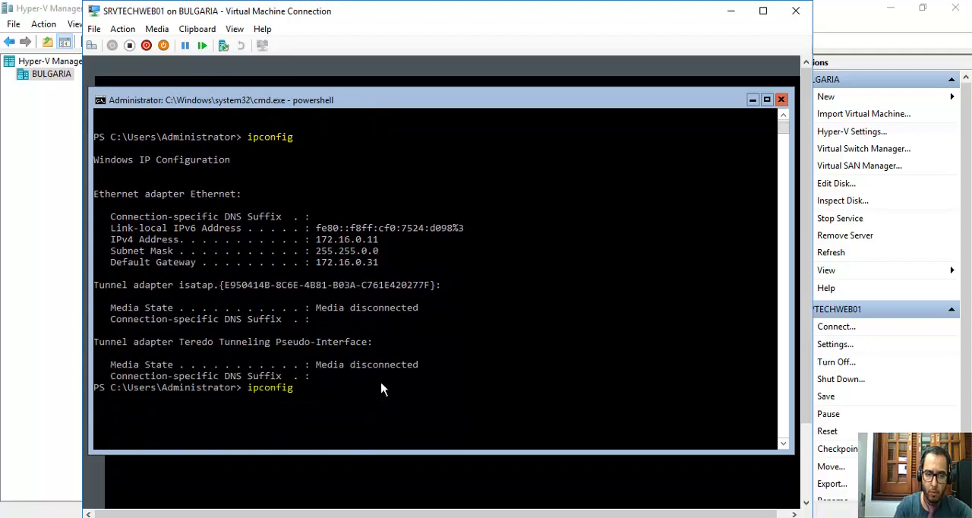
type(" /all")
key("Return")
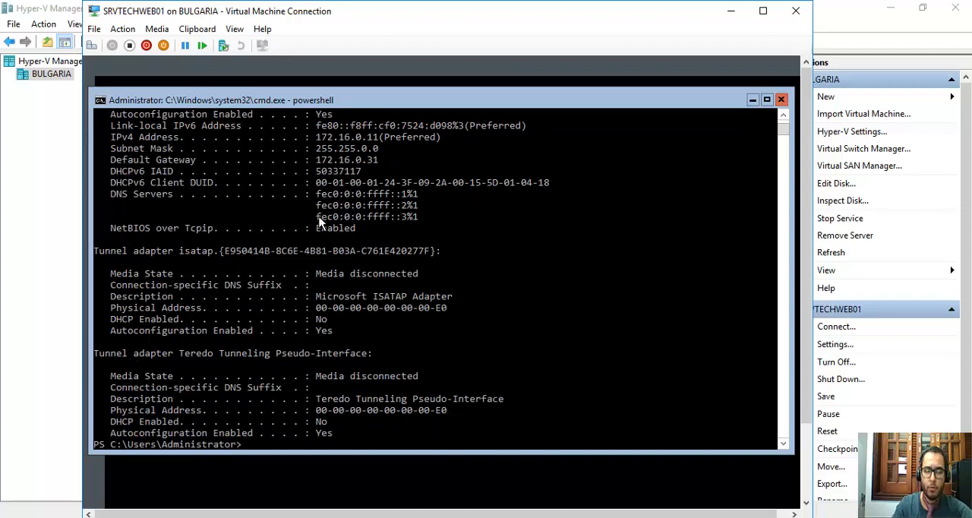
Clear the PowerShell console with the cls command.
scroll(429, 304, "down", 2)
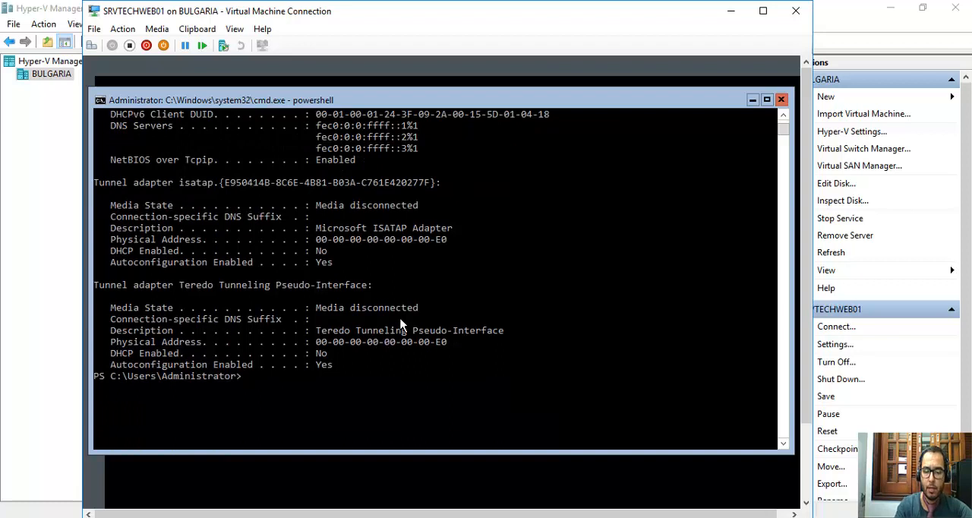
type("cls")
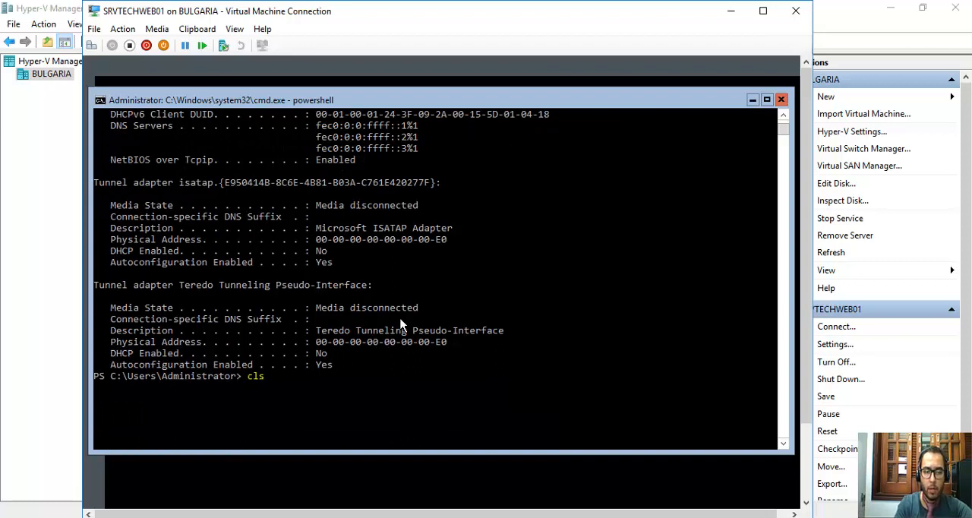
key("Return")
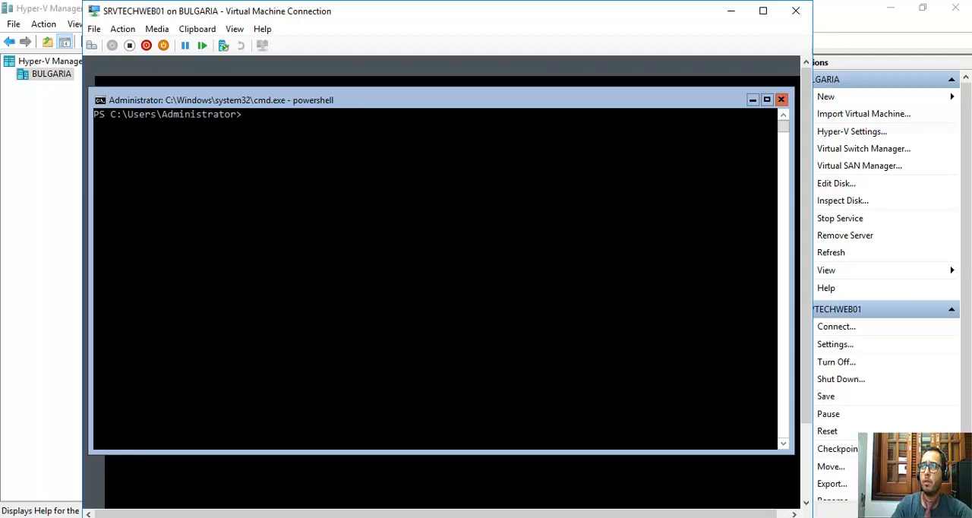
Enter the Set-DnsClientServerAddress cmdlet at the PowerShell prompt without running it.
type("set")
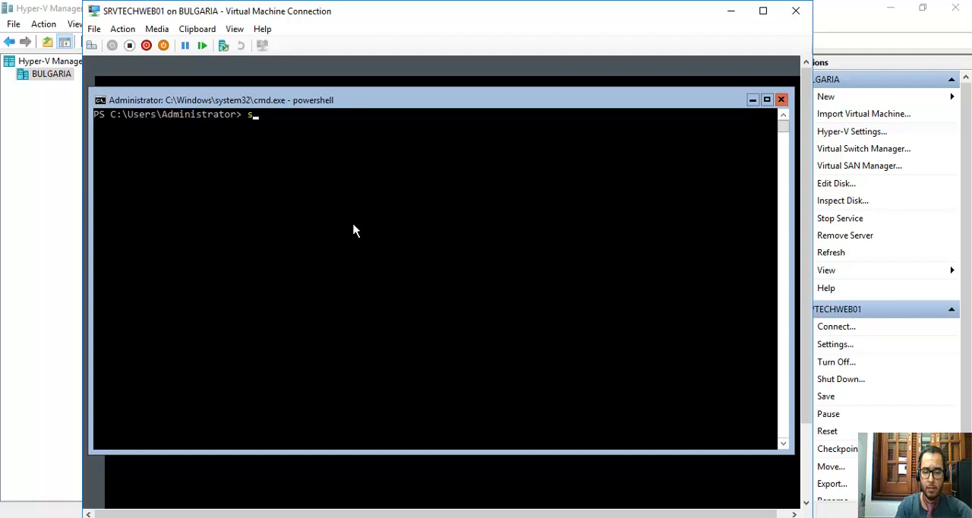
type("-cli")
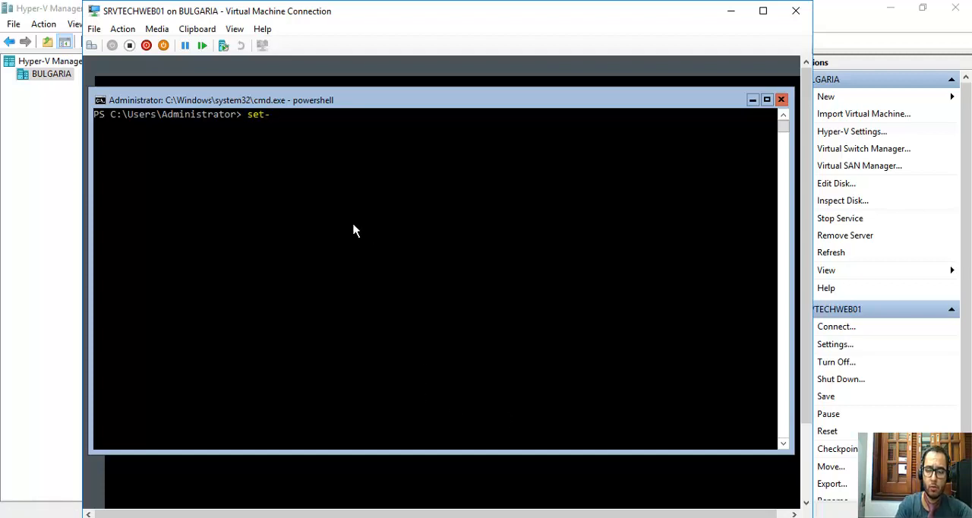
key("Tab")
key("BackSpace")
key("BackSpace")
key("BackSpace")
key("BackSpace")
key("BackSpace")
key("BackSpace")
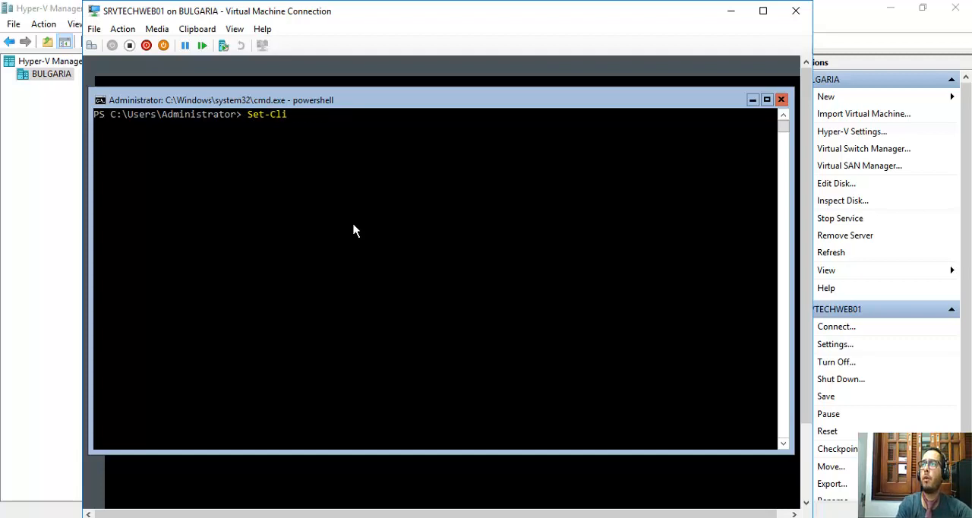
key("BackSpace")
key("BackSpace")
key("BackSpace")
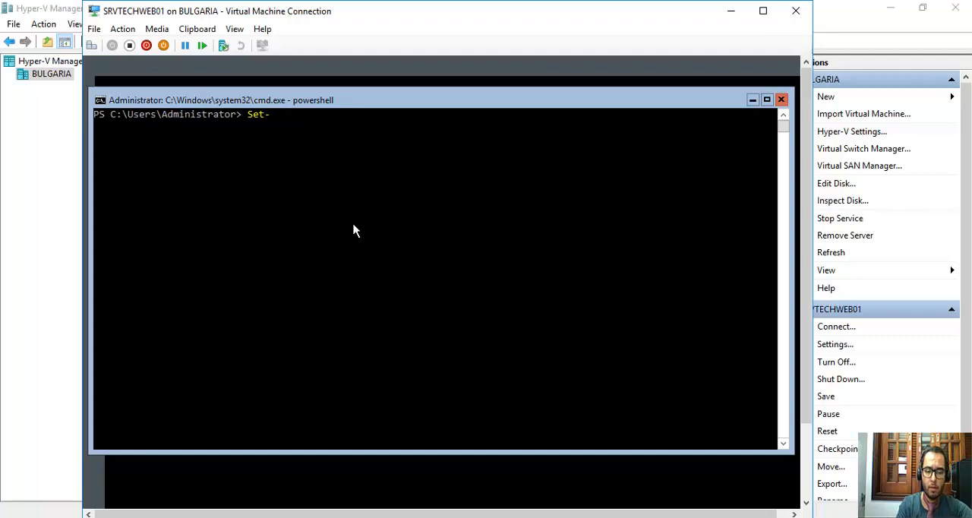
type("dnscl")
key("Tab")
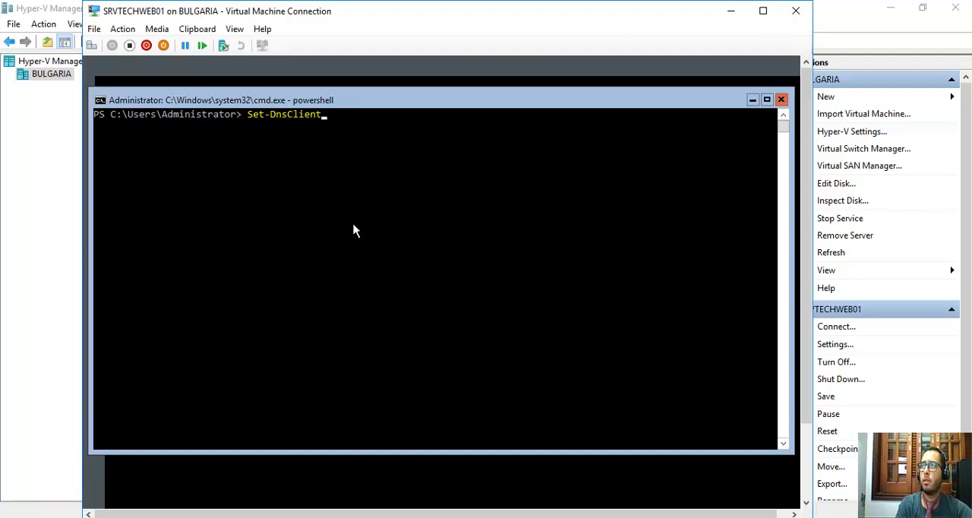
key("Tab")
key("Tab")
key("Tab")
key("Tab")
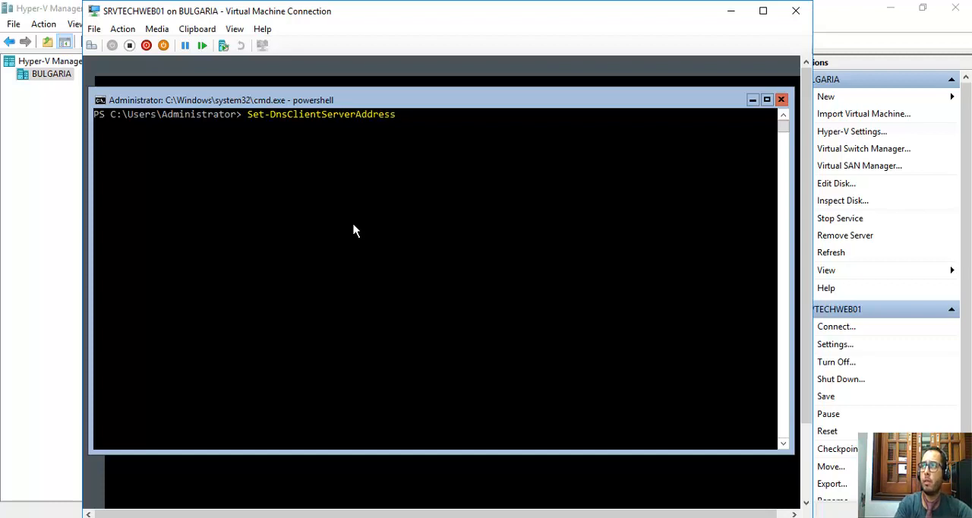
Add the -InterfaceIndex parameter with the Ethernet adapter's index 3 to the Set-DnsClientServerAddress command.
type("-inter")
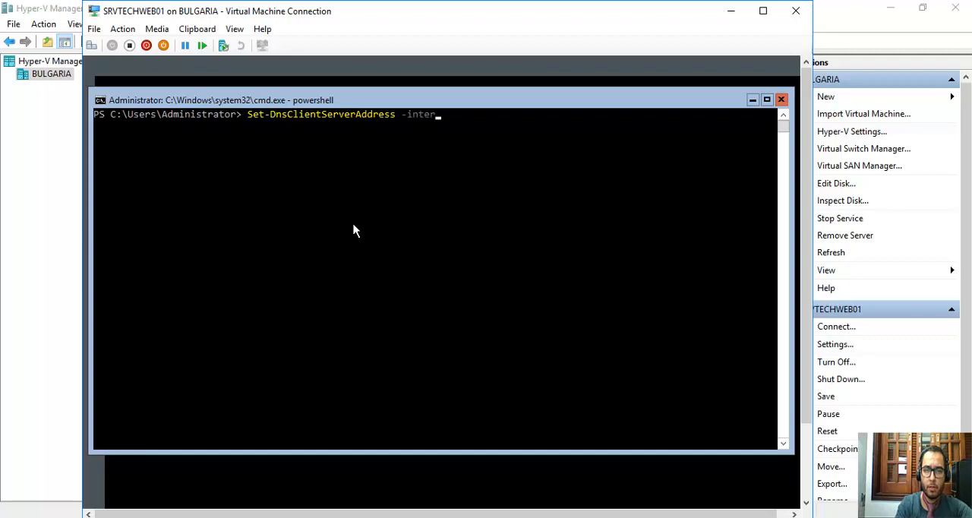
key("Tab")
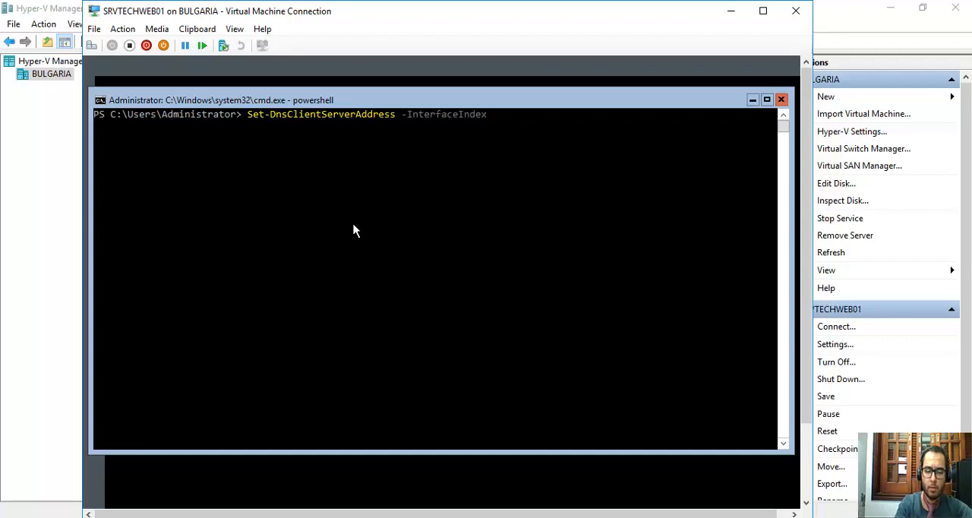
type("3")
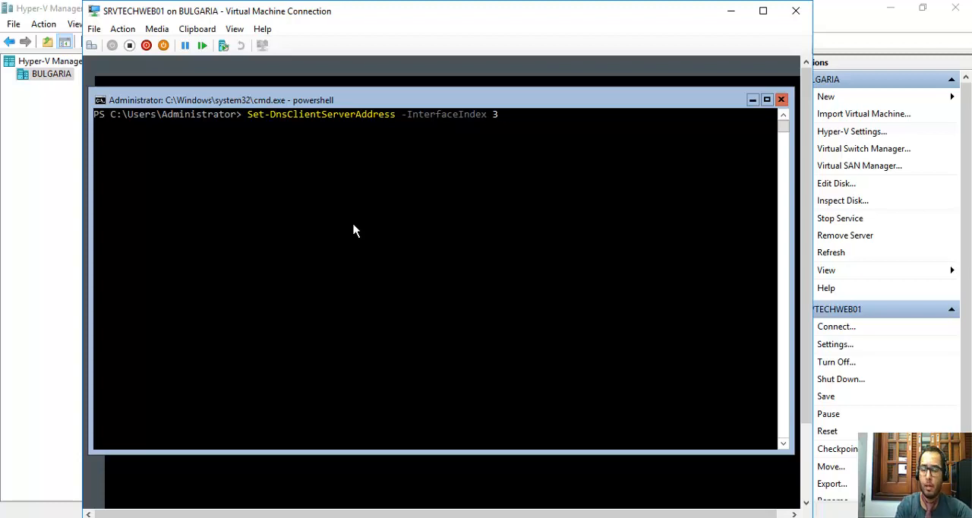
type(" -Ser")
Add the -ServerAddresses parameter with the DNS server address 172.16.0.10 to the Set-DnsClientServerAddress command.
key("Tab")
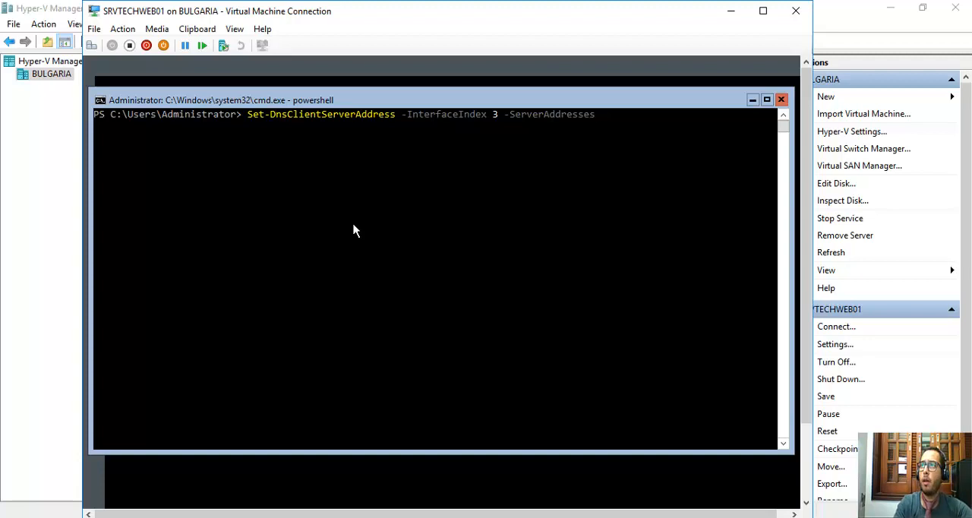
type("172")
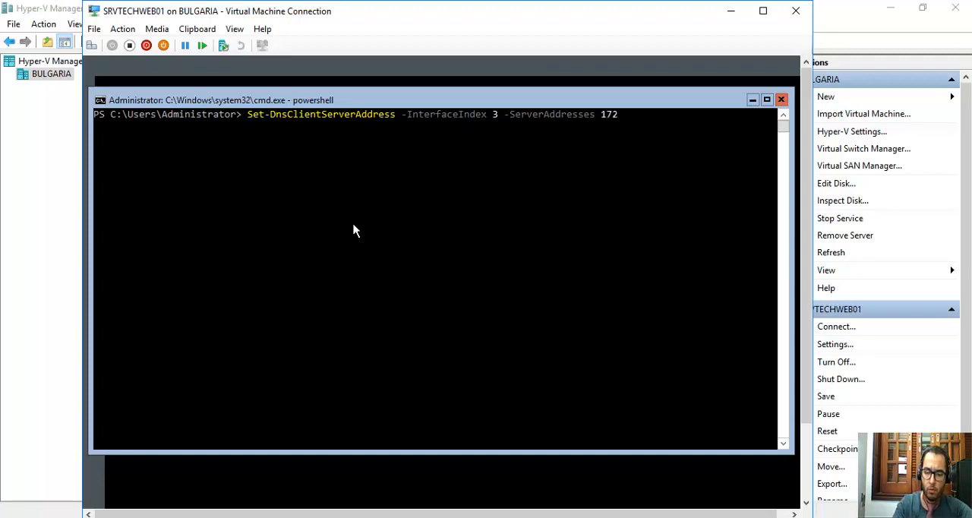
type(".16.0.10")
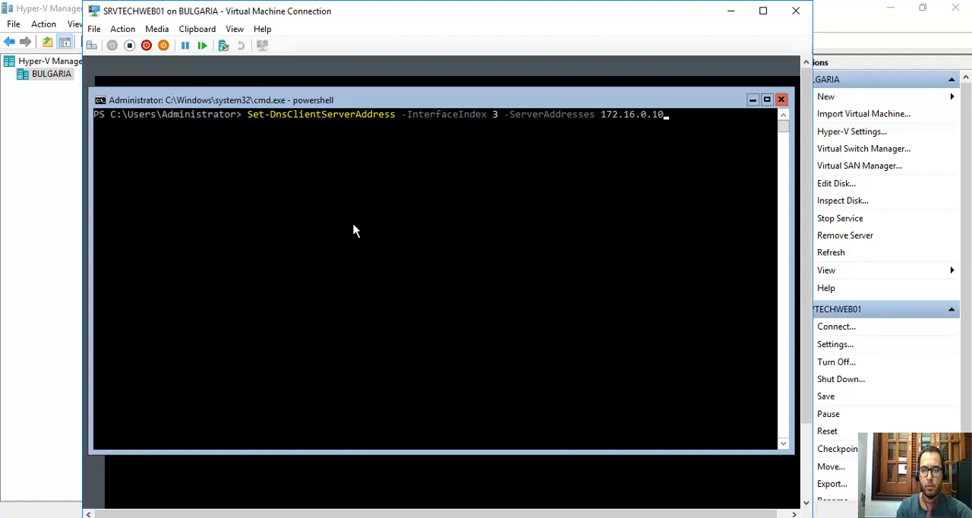
Run the prepared DNS server command and check the Ethernet adapter's DNS Servers entry with ipconfig /all.
key("Return")
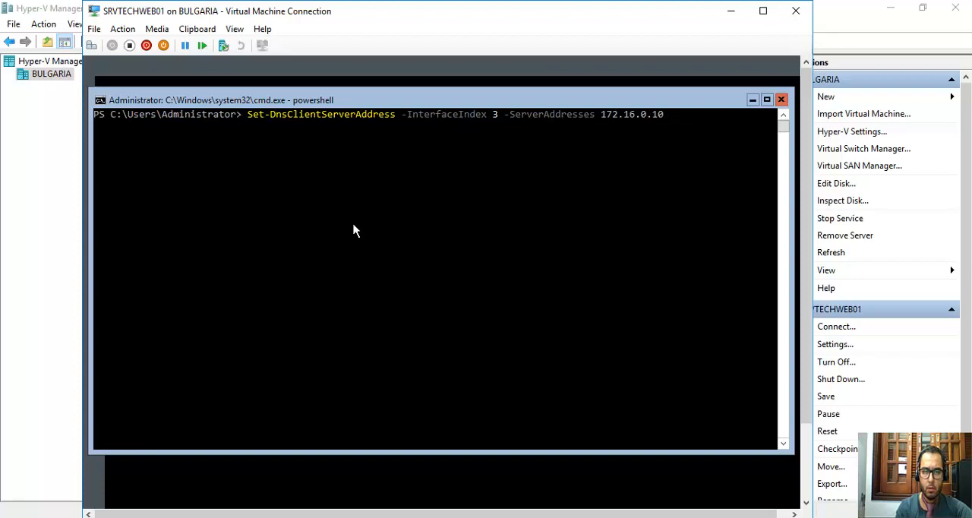
type("ipc")
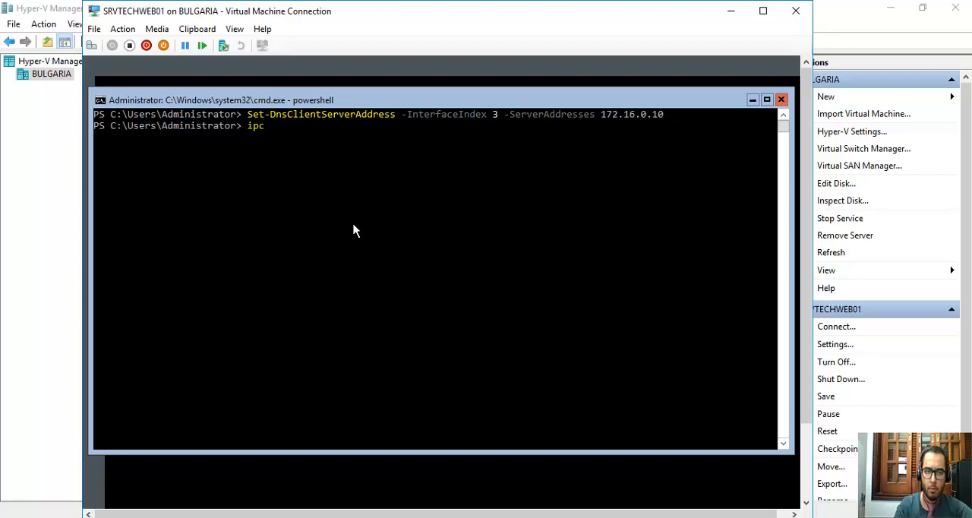
type("onfig /all")
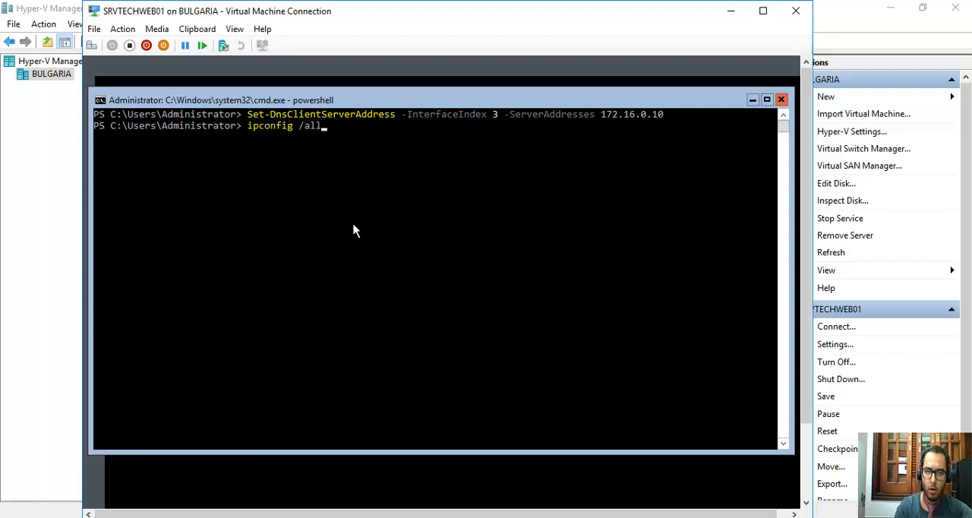
key("Return")
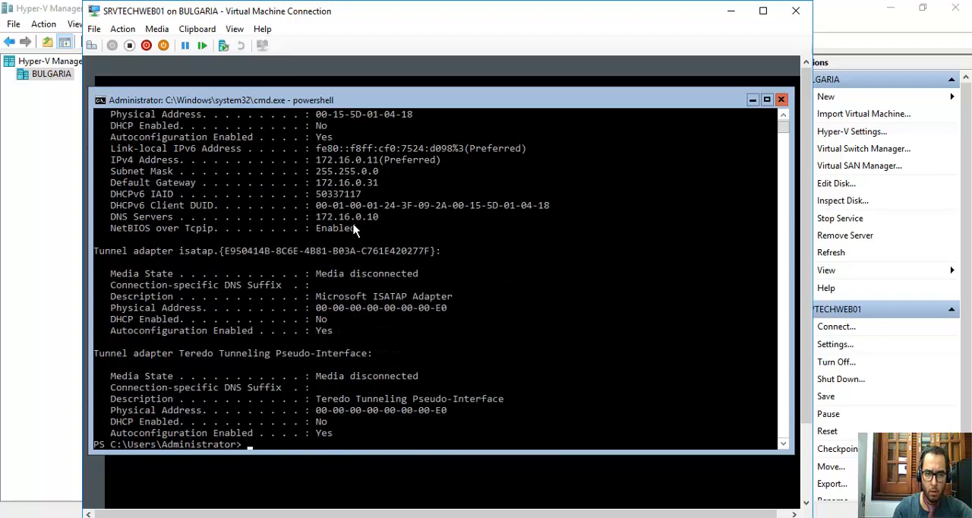
left_click_drag(115, 220, 381, 222)
left_click(114, 222)
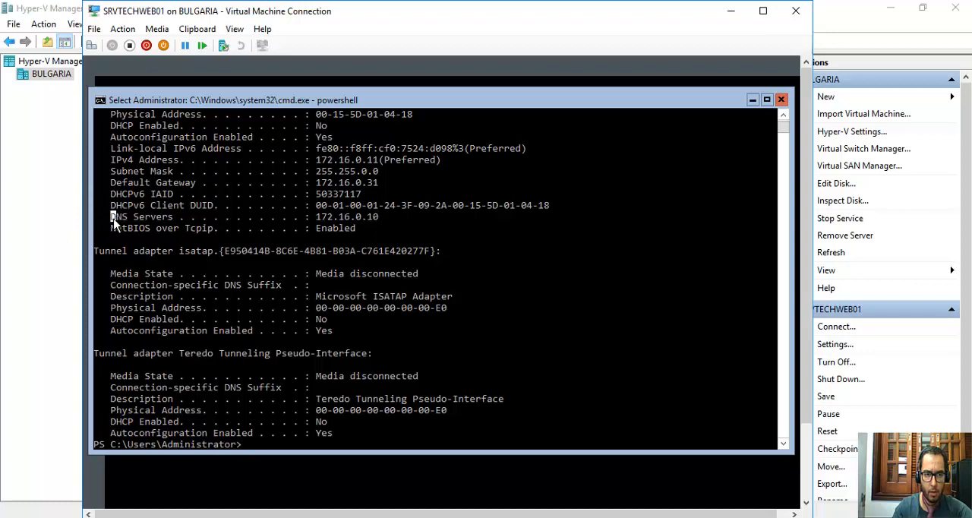
left_click_drag(109, 221, 379, 220)
scroll(386, 296, "down", 2)
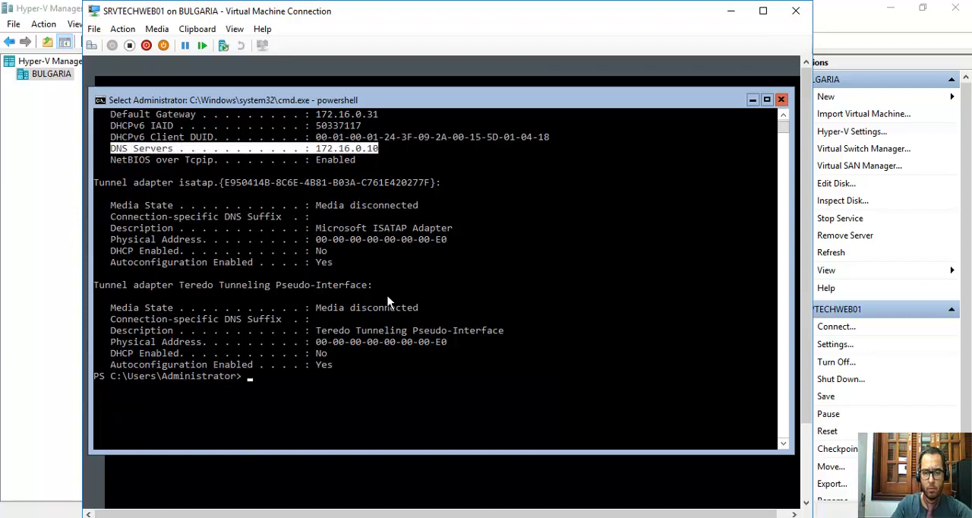
Clear the ipconfig output from the PowerShell console with the cls command.
left_click(347, 366)
type("cls")
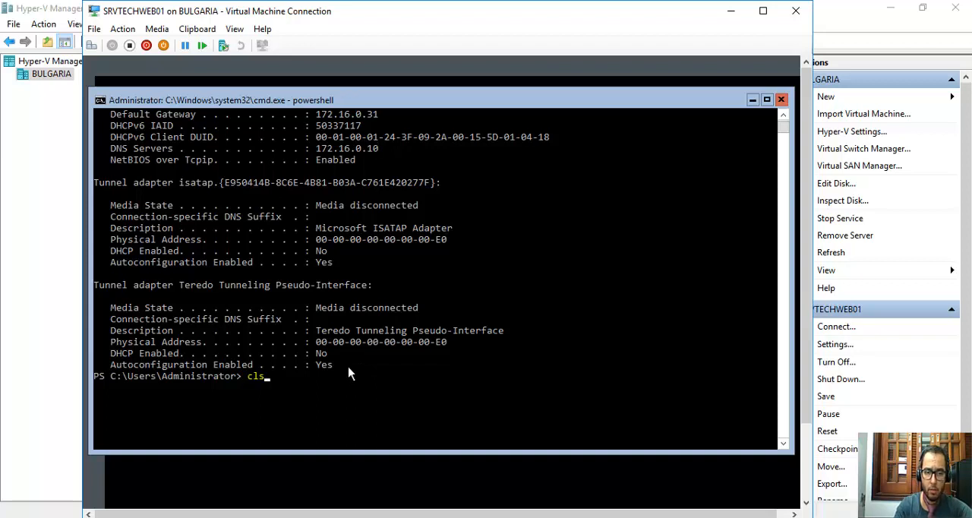
key("Return")
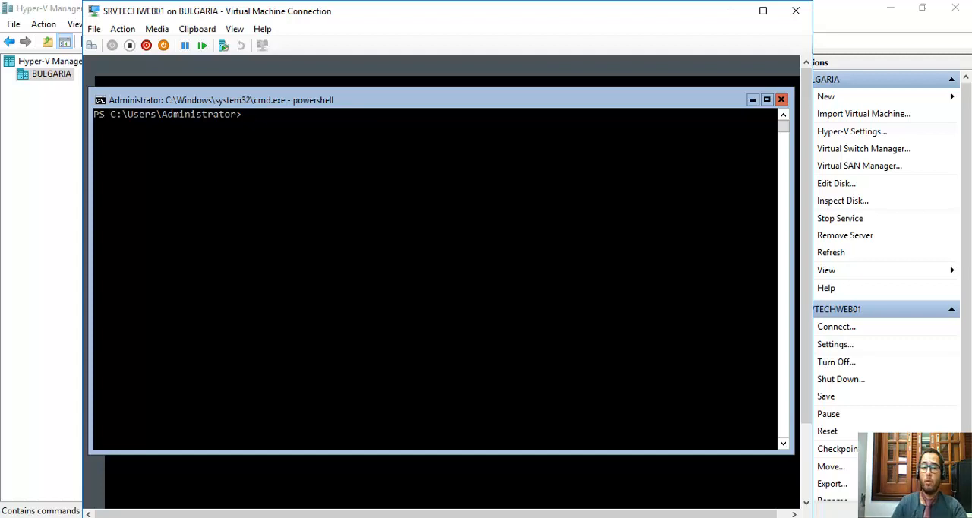
Enter the Add-Computer cmdlet with the -DomainName parameter set to techinbase.local, without running it.
left_click(392, 245)
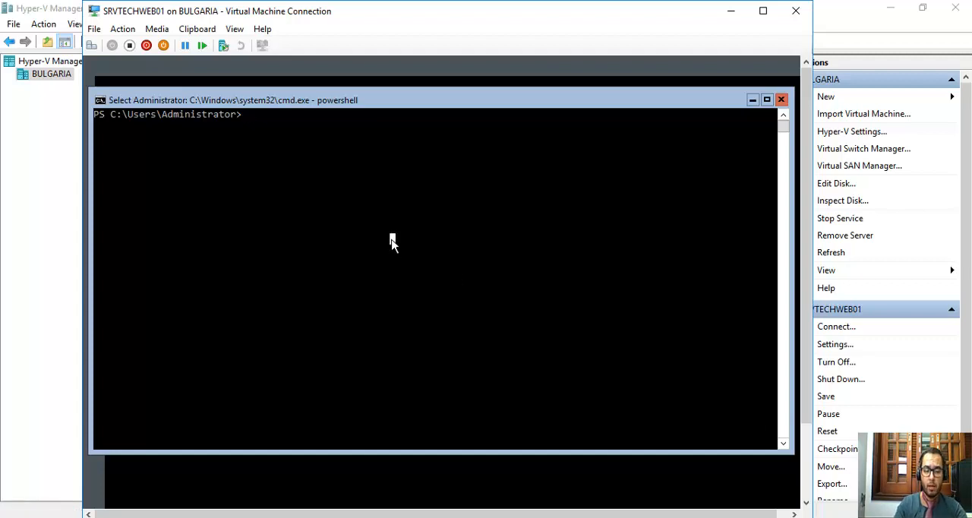
type("add-com")
key("Tab")
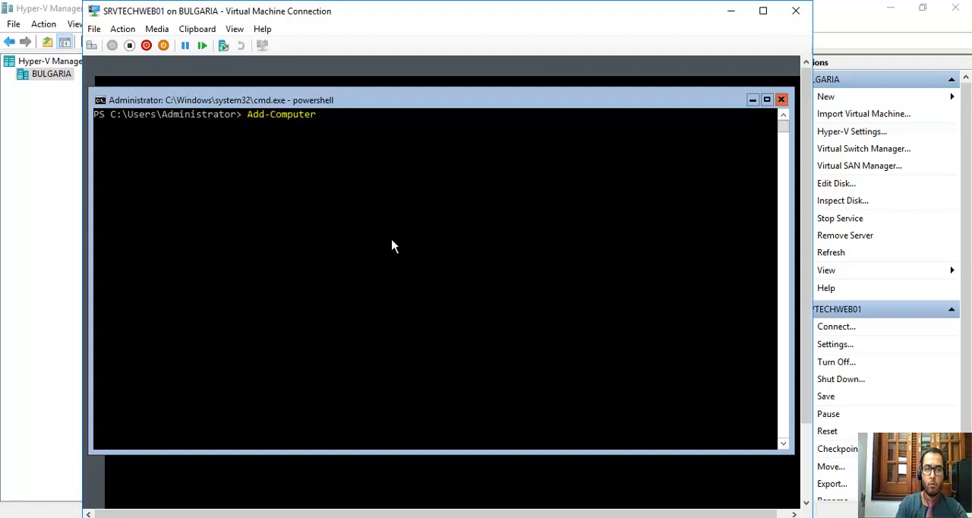
type("-")
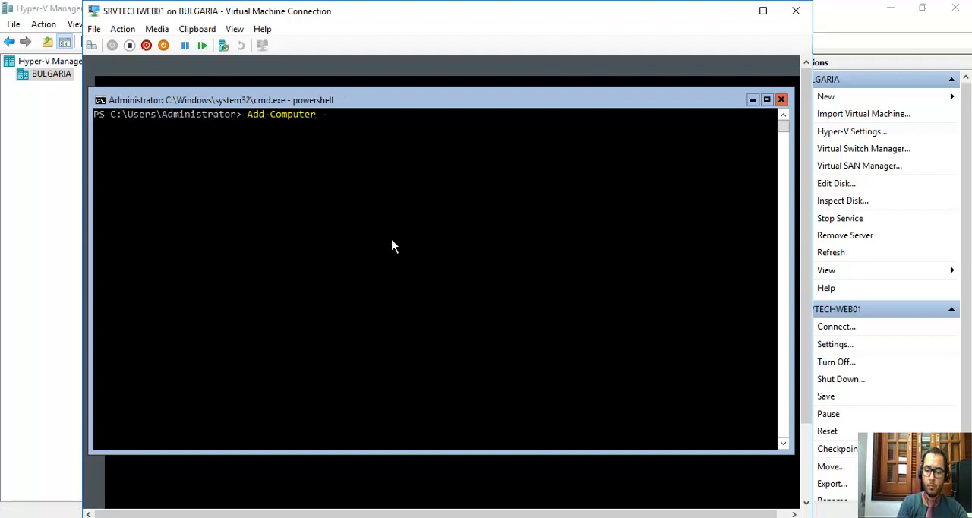
type("doma")
key("Tab")
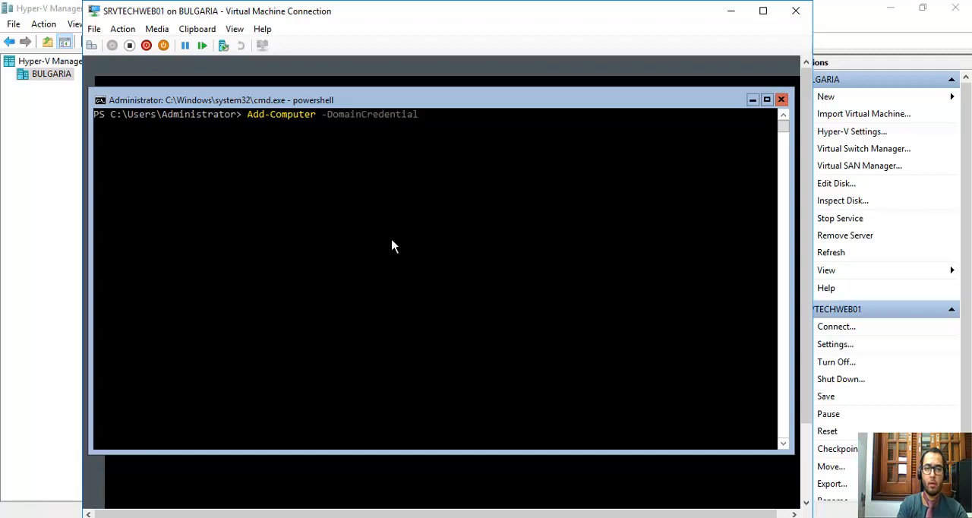
key("Tab")
type("te")
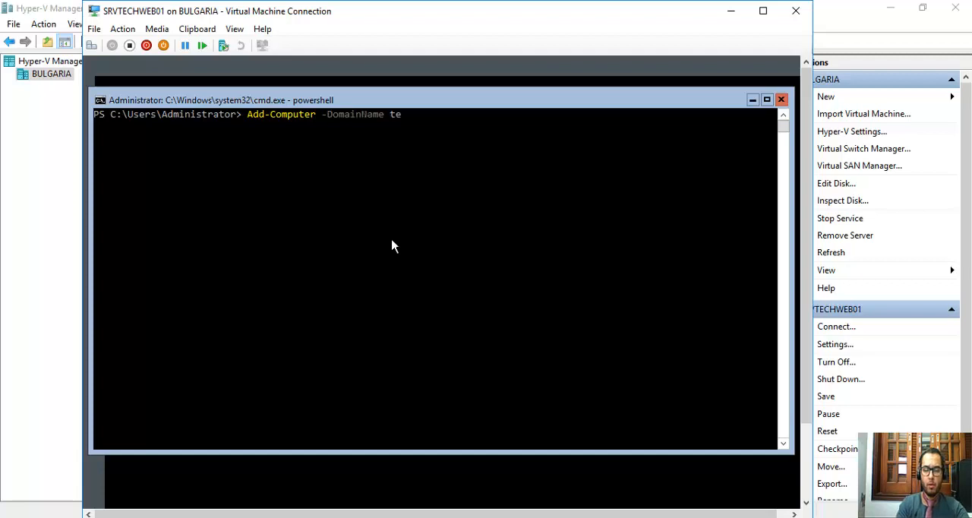
type("chinbase.local")
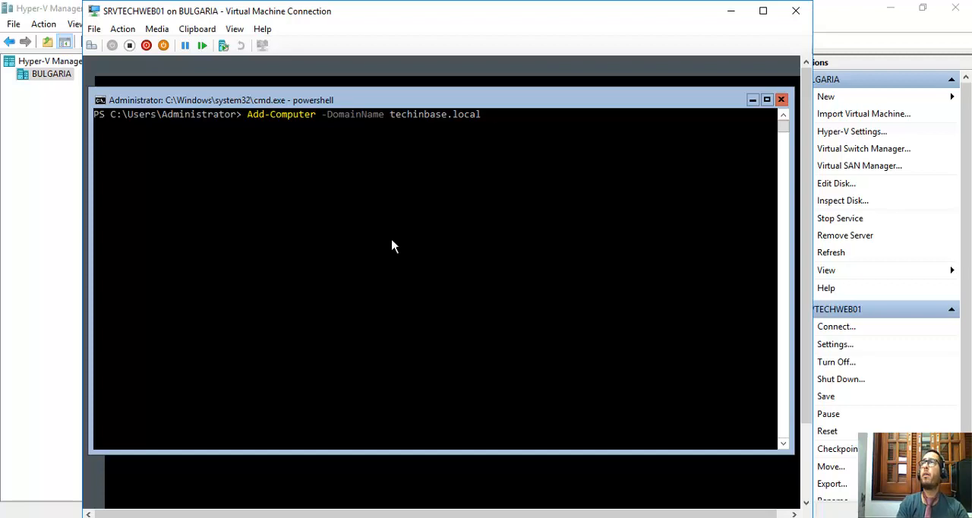
Add the -NewName parameter with the computer name SRVTECHWEB01 to the Add-Computer command.
type("-")
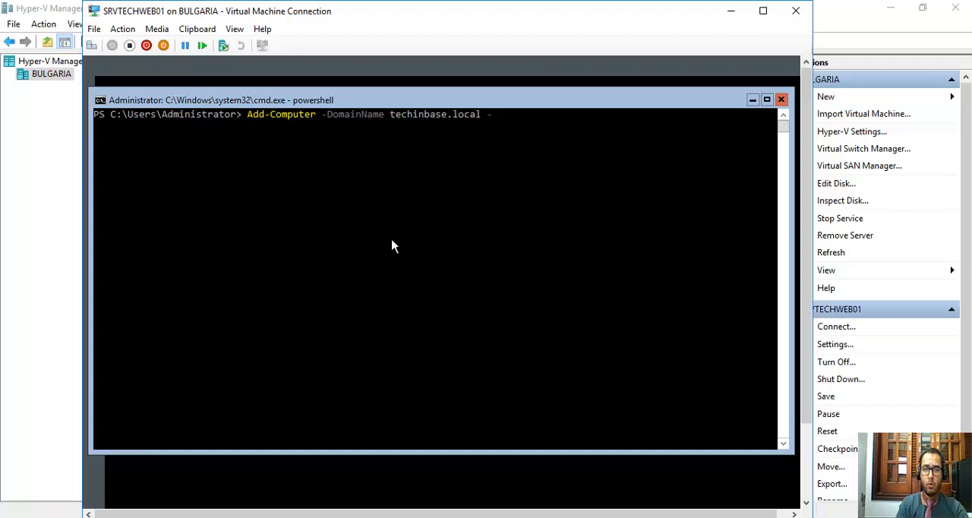
type("NewName")
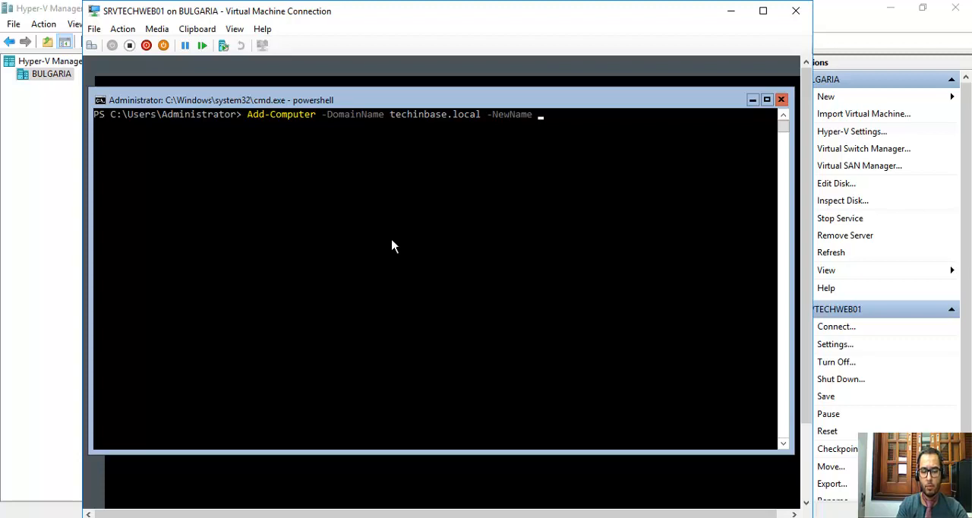
type(" SRVTECH")
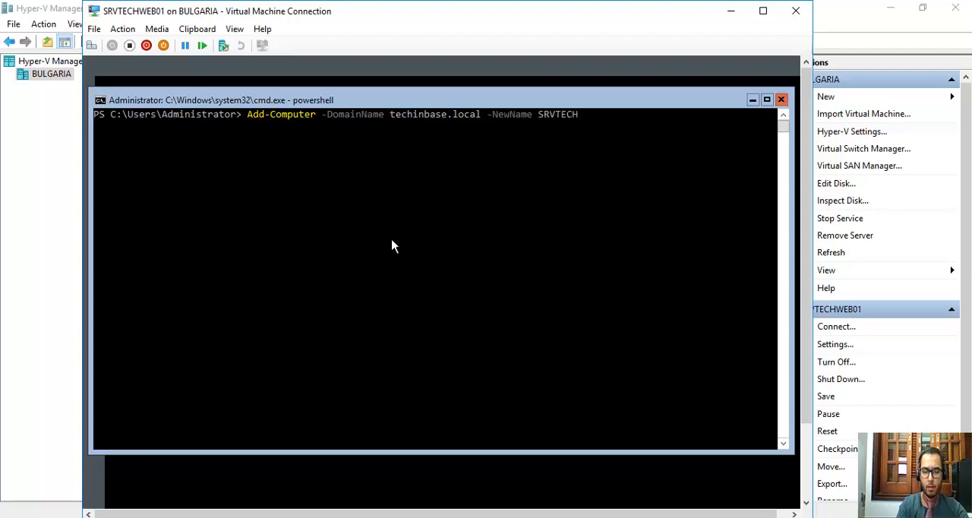
type("WEB01 -")
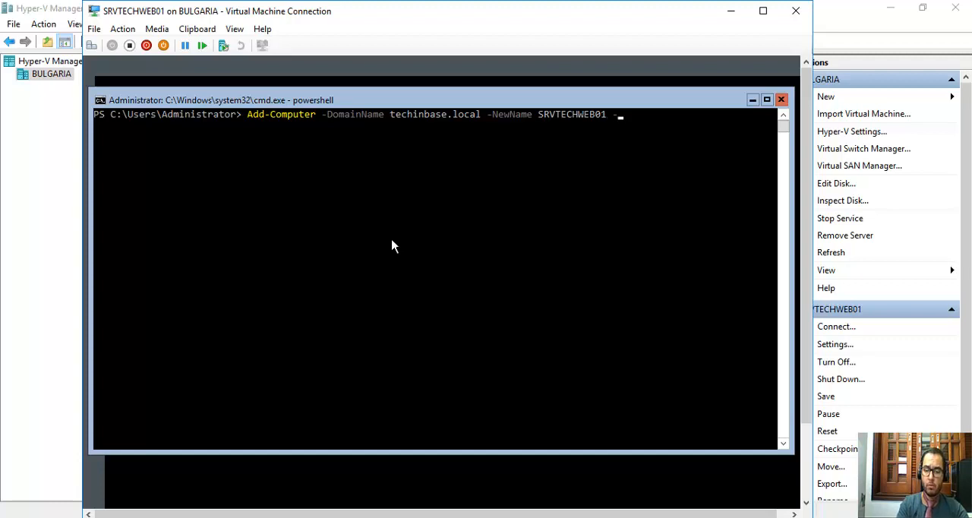
Add the -Credential parameter with the account TECHINBASE\administrator to the Add-Computer command.
type("Cre")
key("Tab")
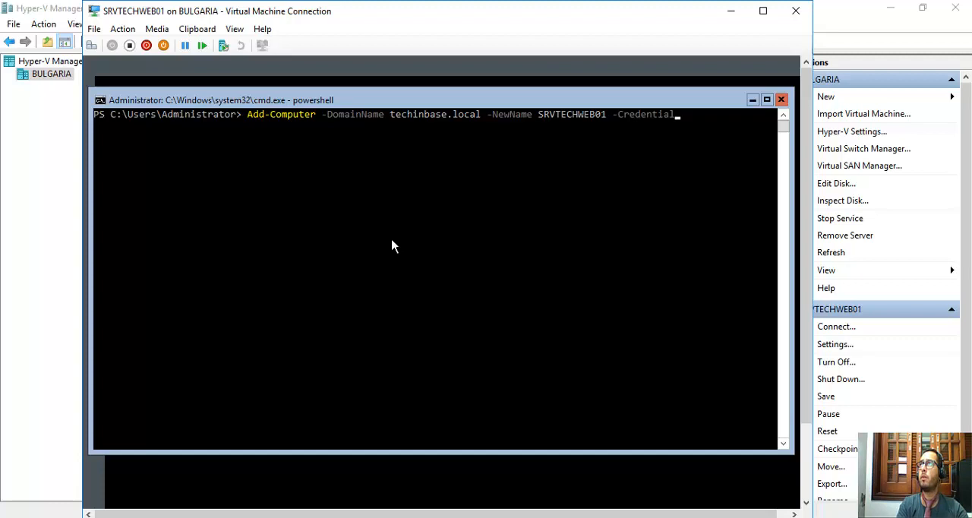
type("TECHINBASE")
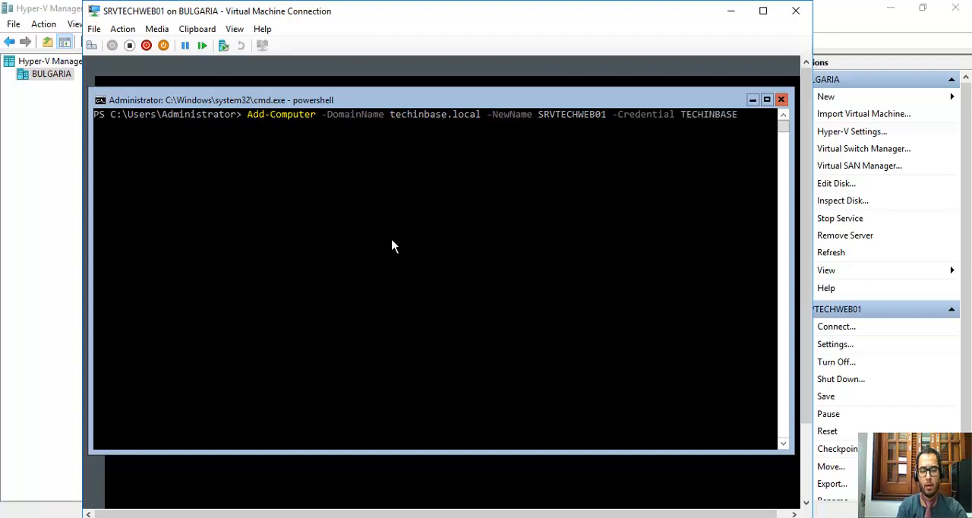
type("\\")
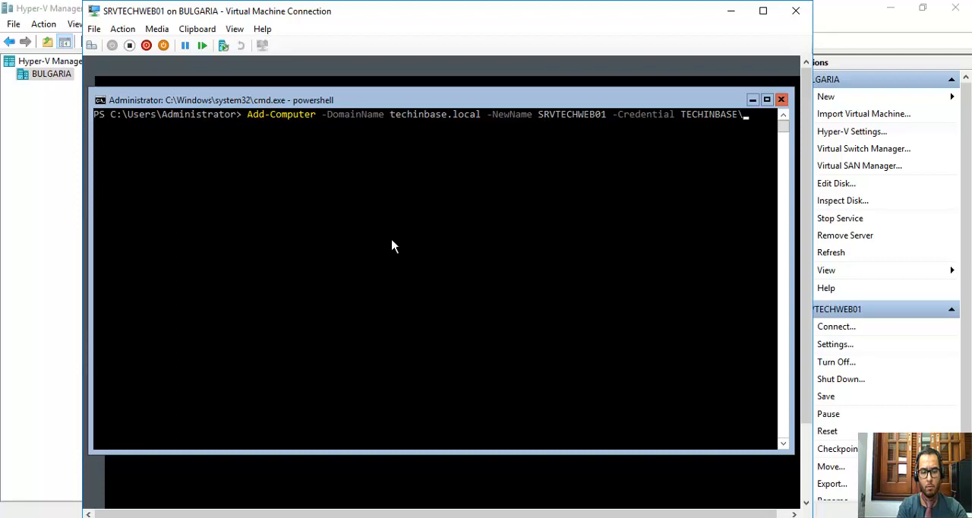
type("administ")
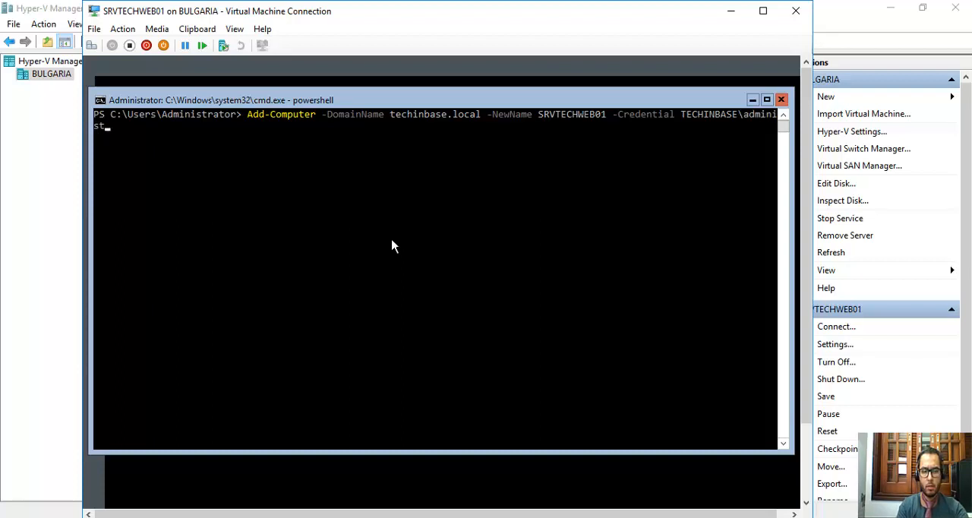
type("rator")
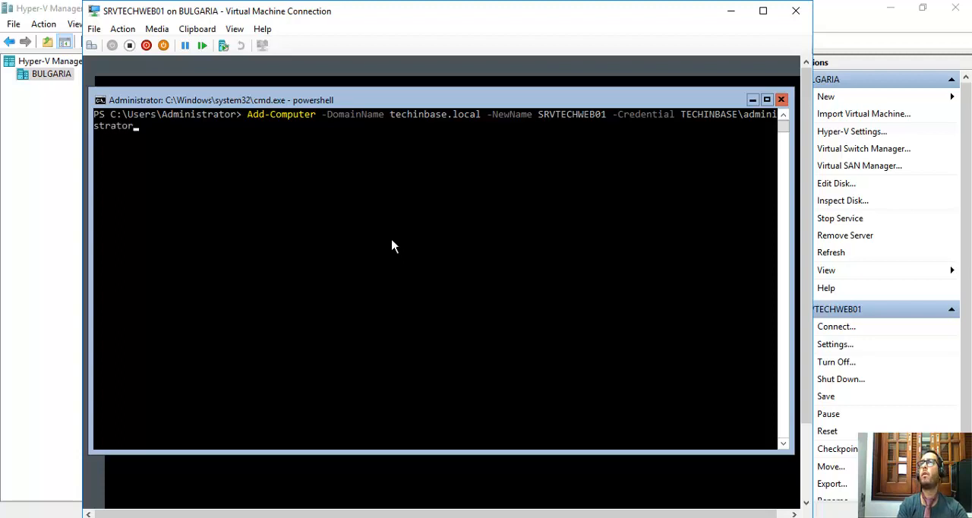
Run the Add-Computer command and submit the domain administrator's password in the credential request.
key("Return")
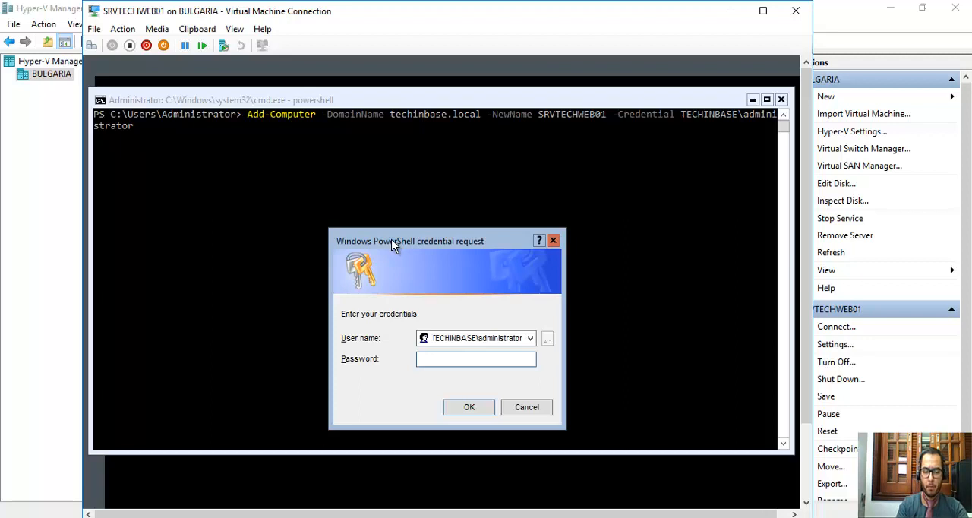
type("••••••••••")
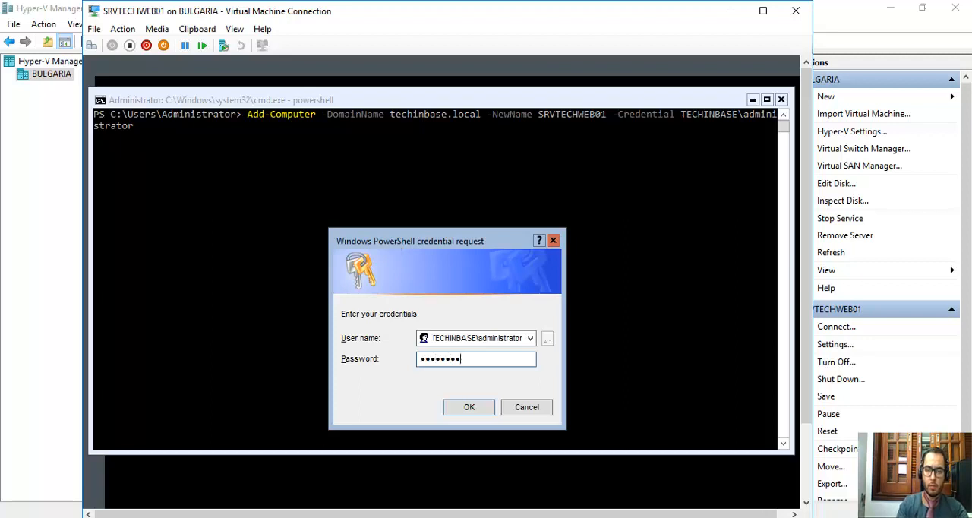
key("Return")
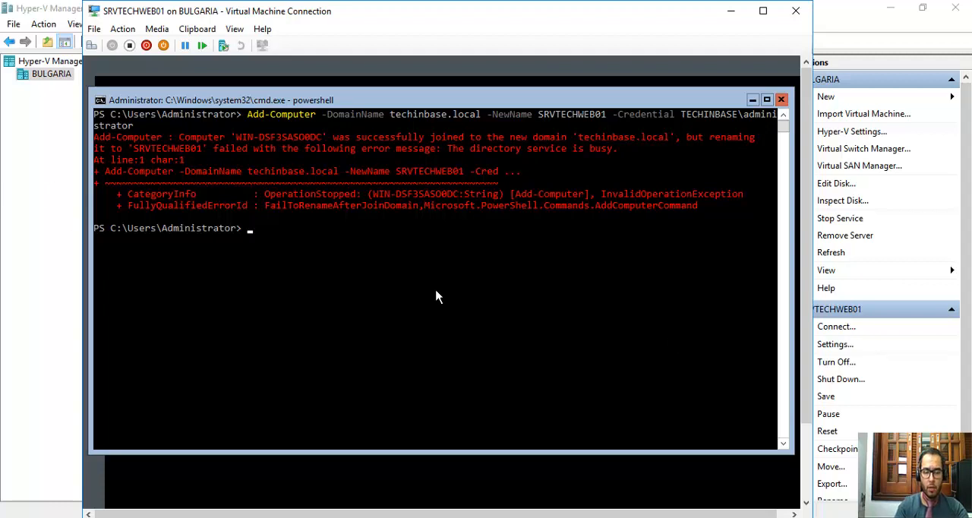
Display the shutdown command's help with shutdown /? and examine its restart, time-out and force options.
type("shu")
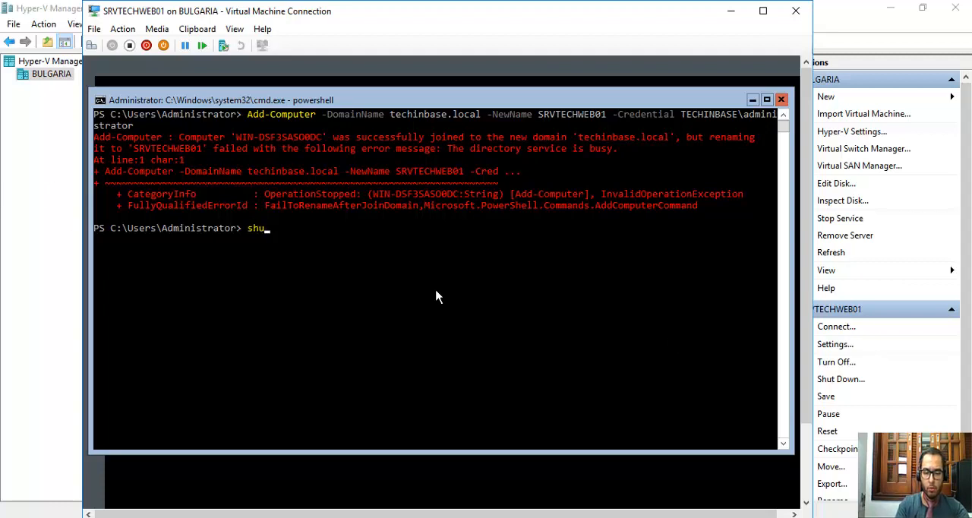
type("tdown -r")
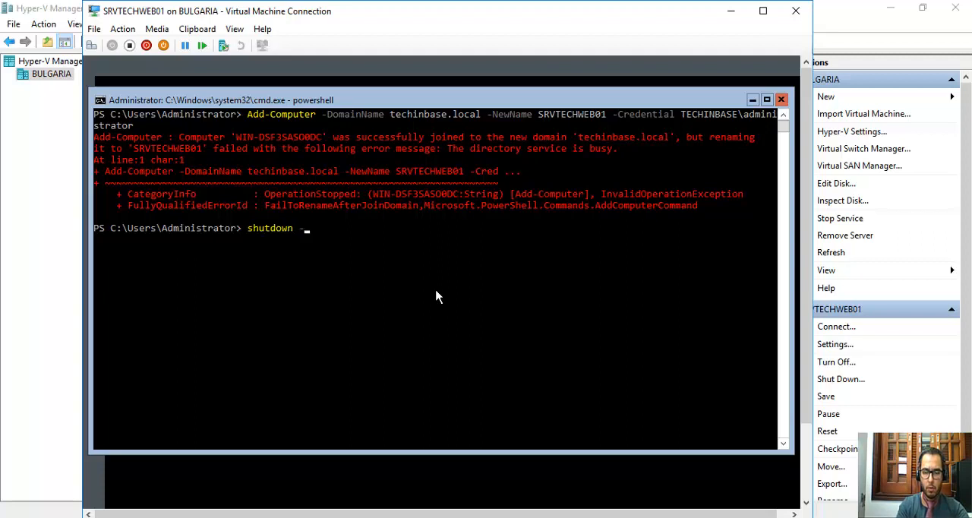
key("BackSpace")
key("BackSpace")
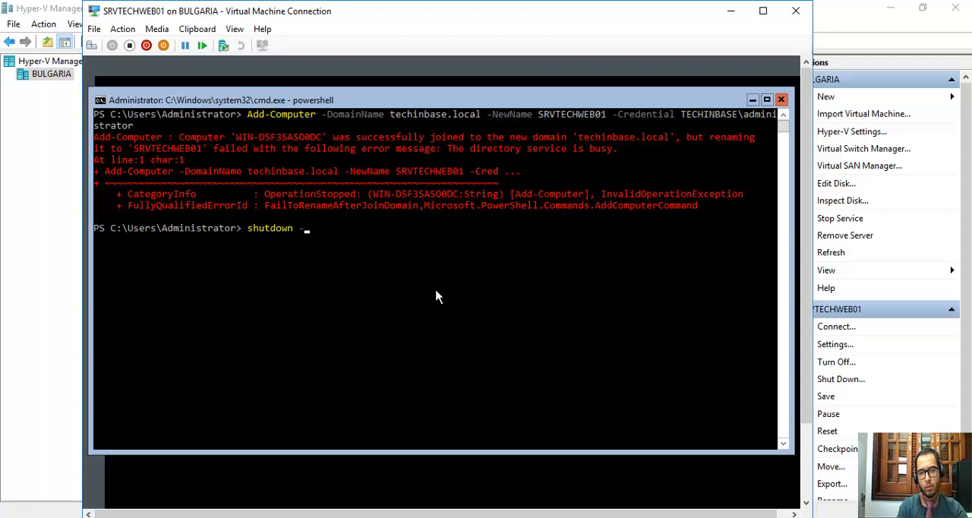
type("/?")
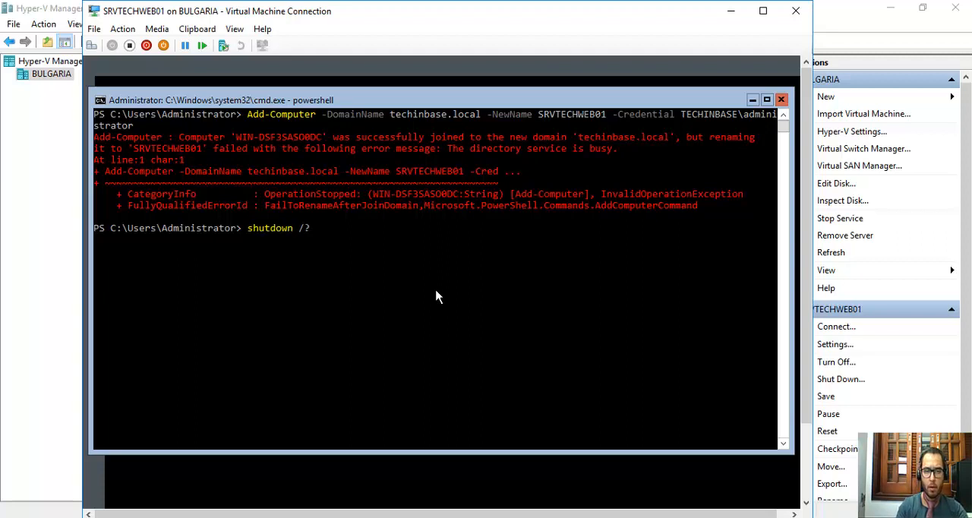
key("Return")
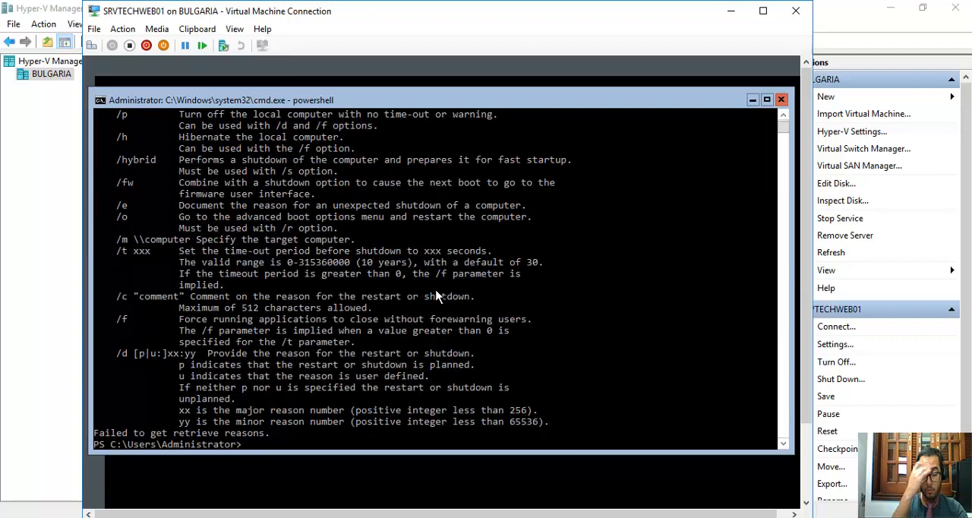
scroll(376, 296, "up", 4)
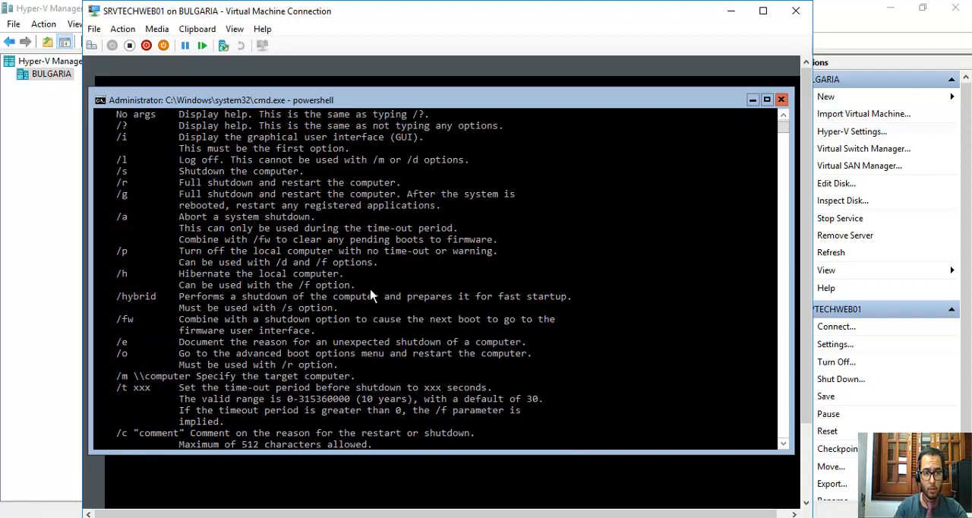
scroll(372, 296, "up", 3)
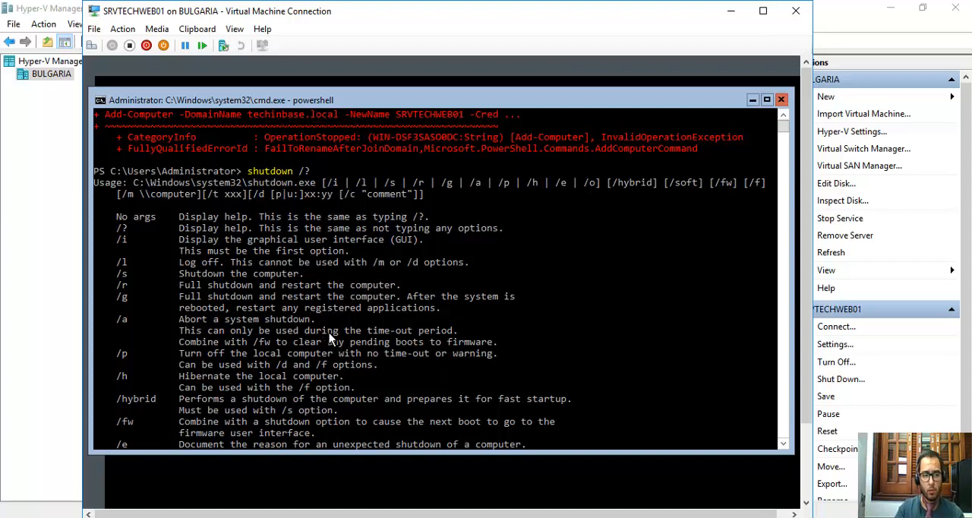
scroll(329, 340, "down", 6)
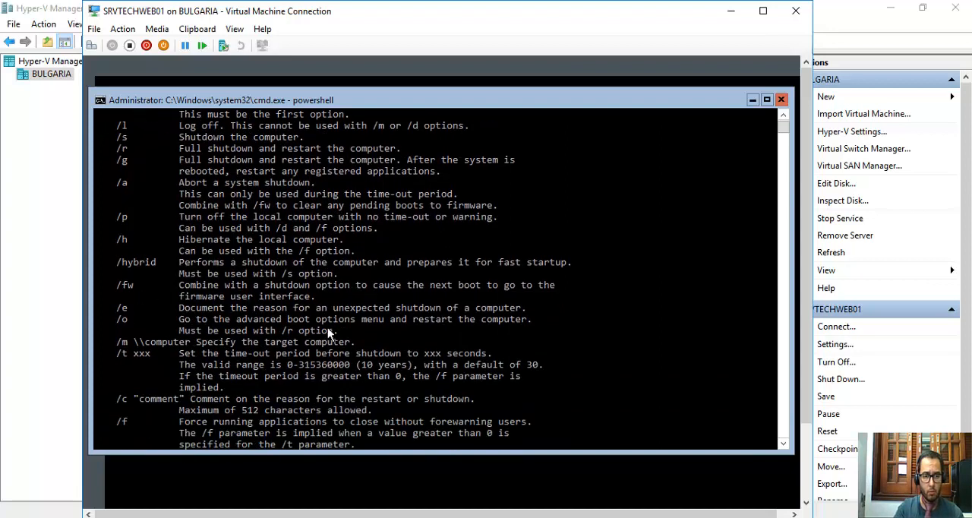
scroll(327, 327, "down", 3)
scroll(327, 327, "up", 6)
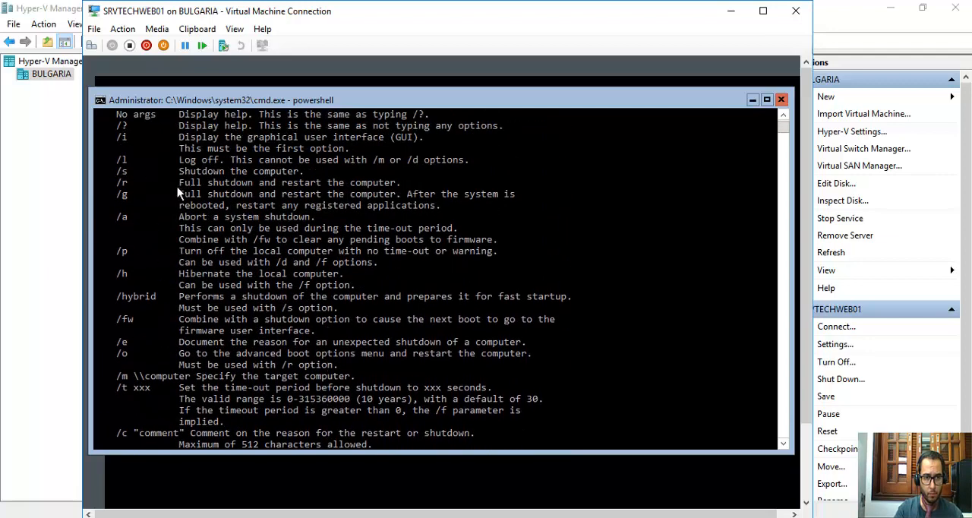
Examine the /r restart, /s shutdown and /l log-off options in the shutdown command's help.
left_click_drag(180, 183, 395, 184)
left_click_drag(119, 185, 353, 185)
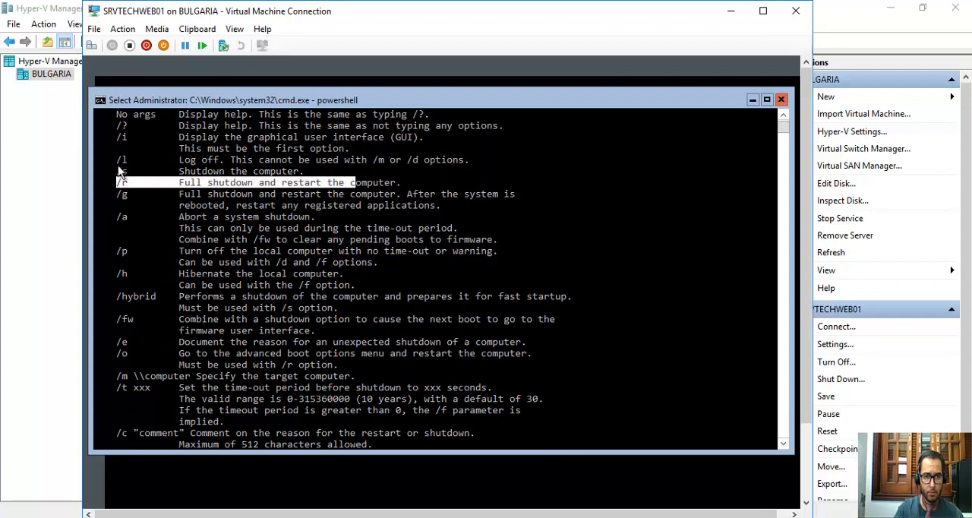
left_click_drag(115, 173, 310, 176)
left_click_drag(106, 161, 459, 160)
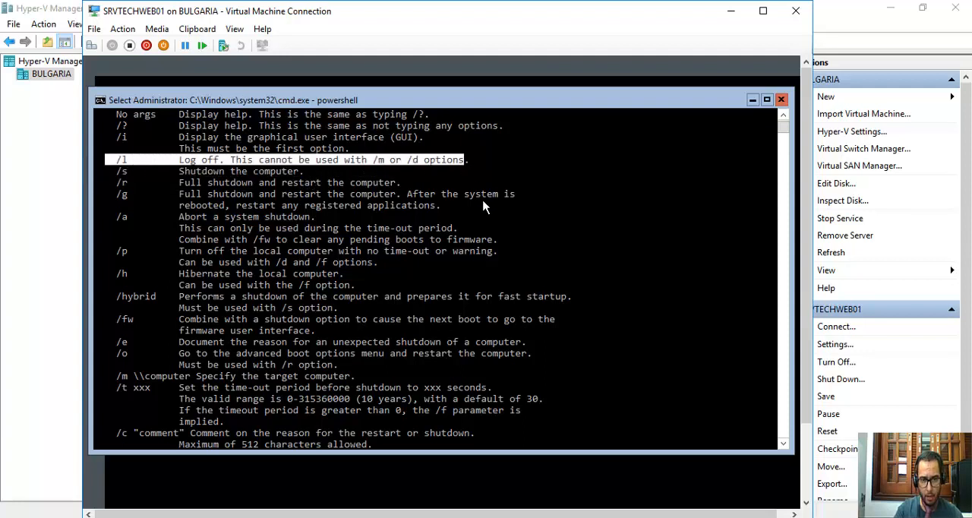
scroll(483, 203, "down", 5)
scroll(462, 276, "down", 6)
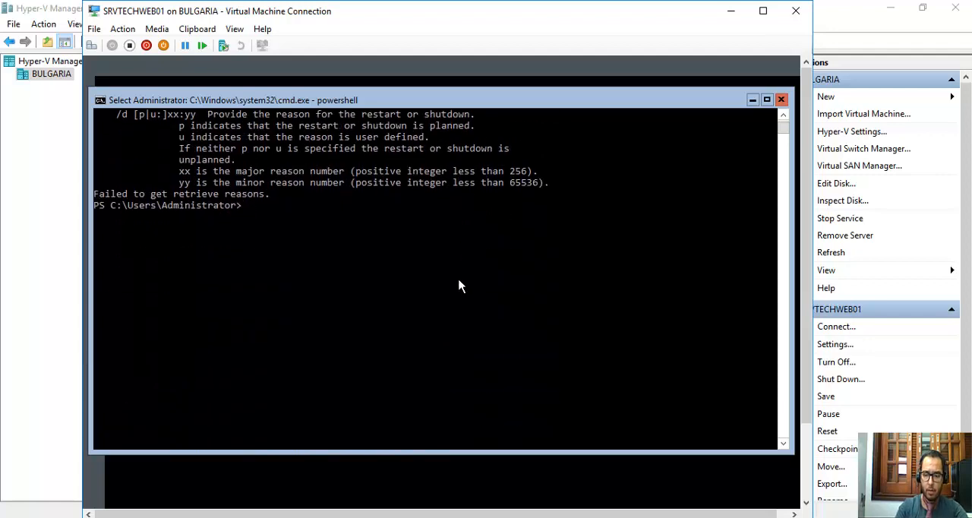
Restart the server with the command shutdown /r and dismiss the sign-out notice.
key("Up")
key("BackSpace")
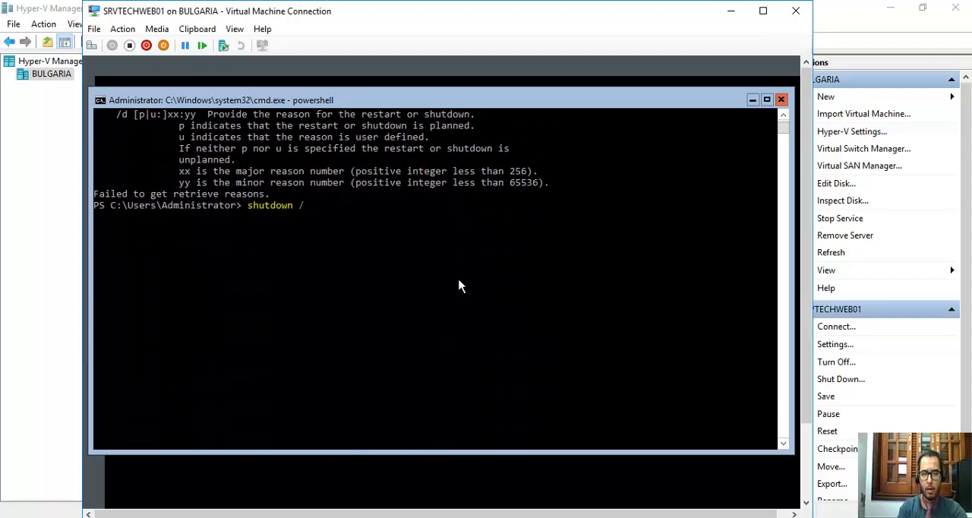
type("r")
key("Return")
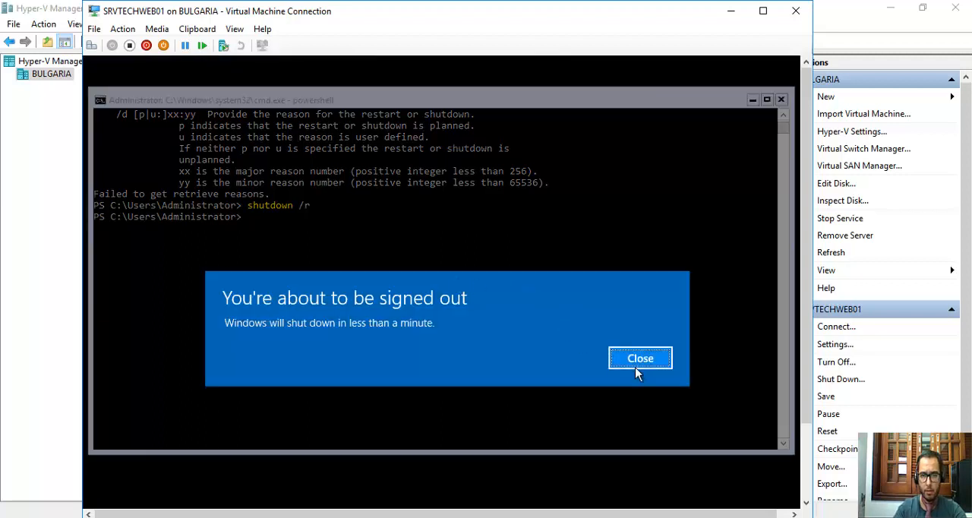
left_click(640, 359)
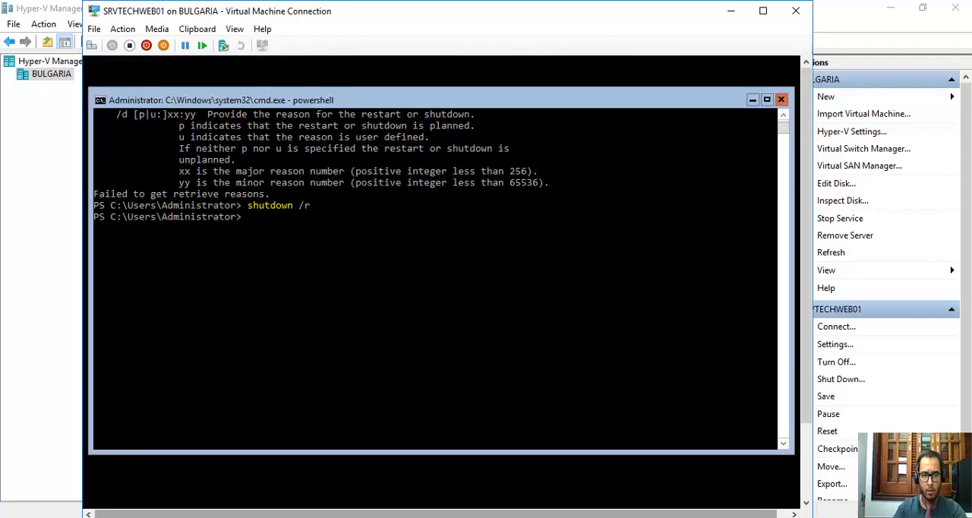
Request the server restart again with the command shutdown -r.
mouse_move(226, 517)
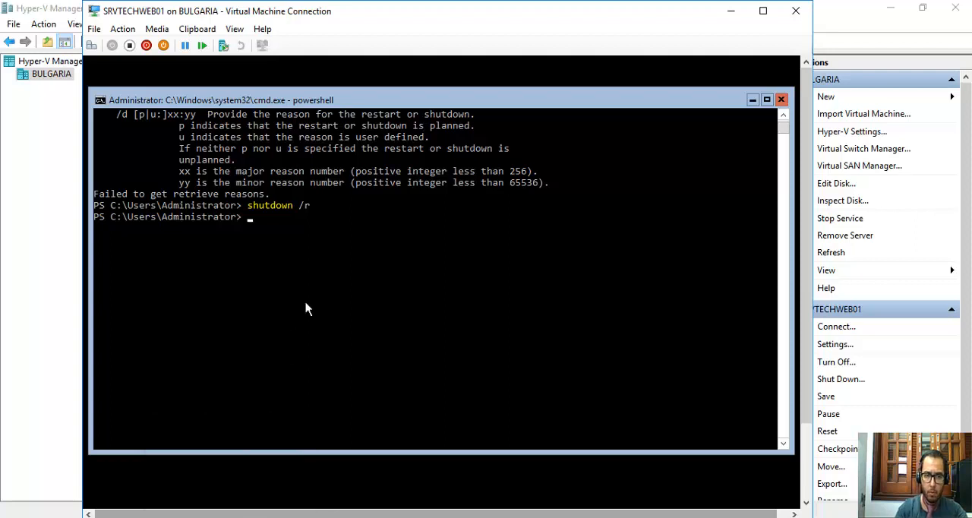
key("Up")
key("BackSpace")
key("BackSpace")
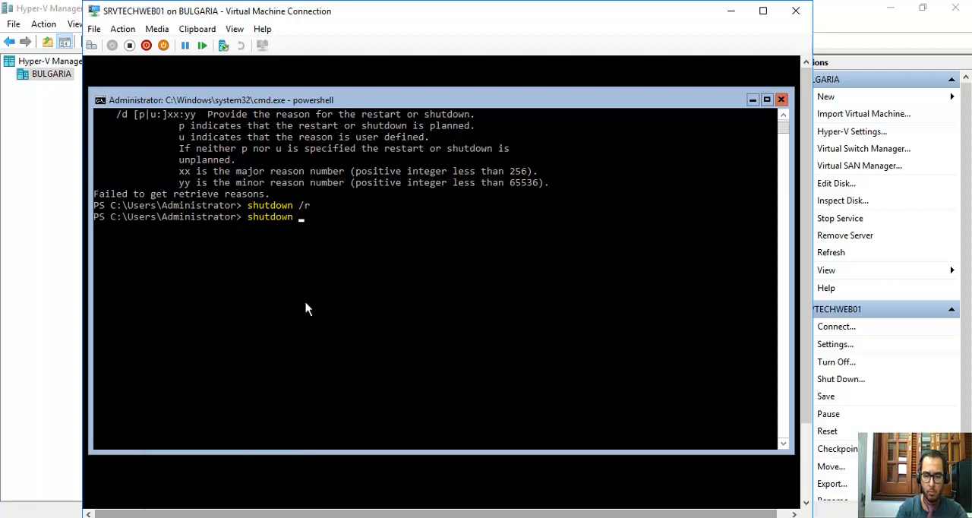
type("-r")
key("Return")
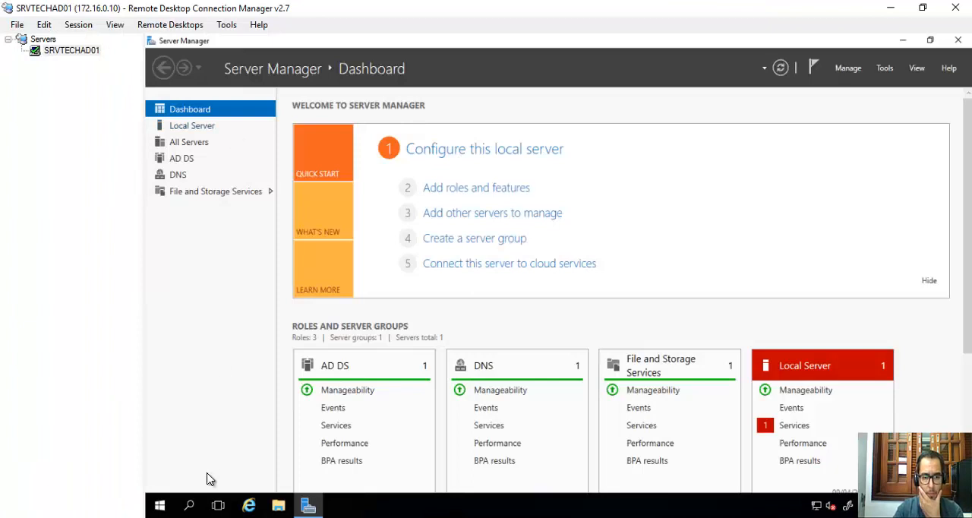
In the SRVTECHAD01 remote session, open Active Directory Users and Computers from the Windows Administrative Tools.
left_click(162, 509)
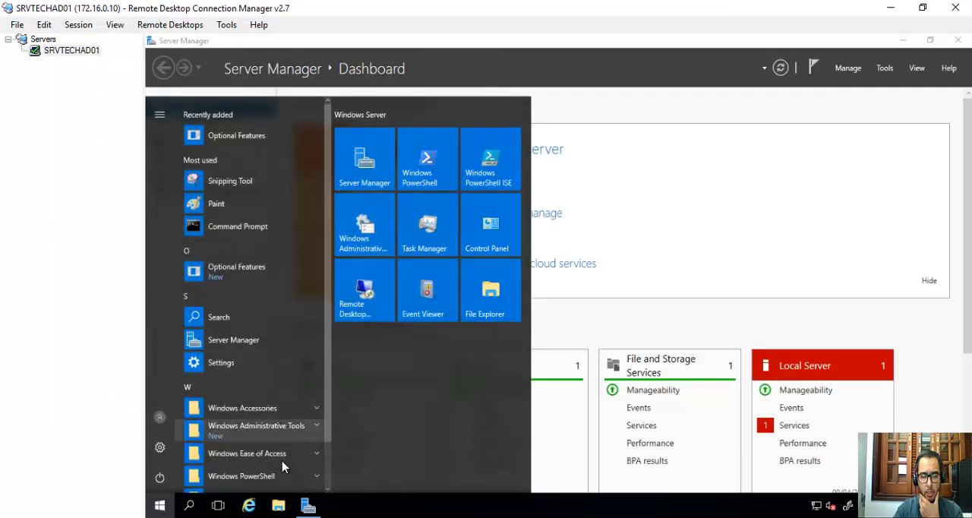
left_click(390, 242)
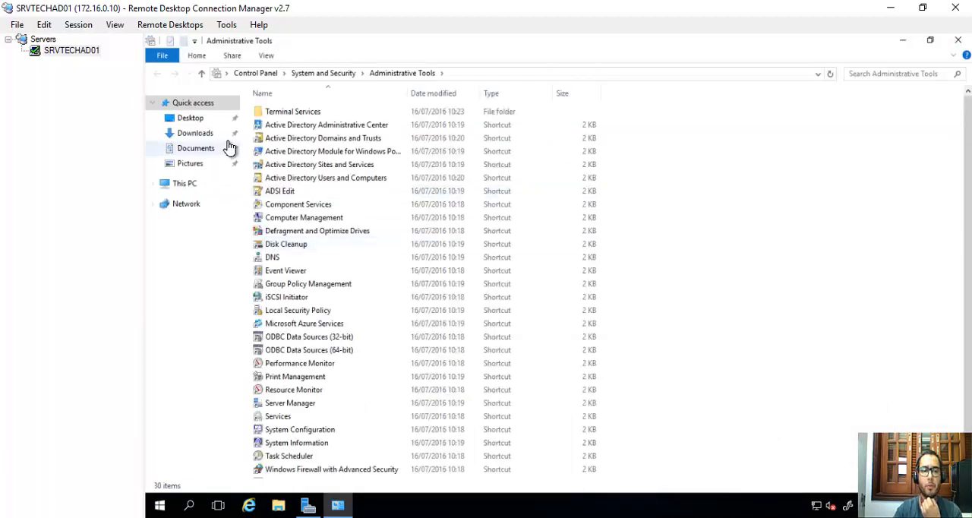
left_click(296, 183)
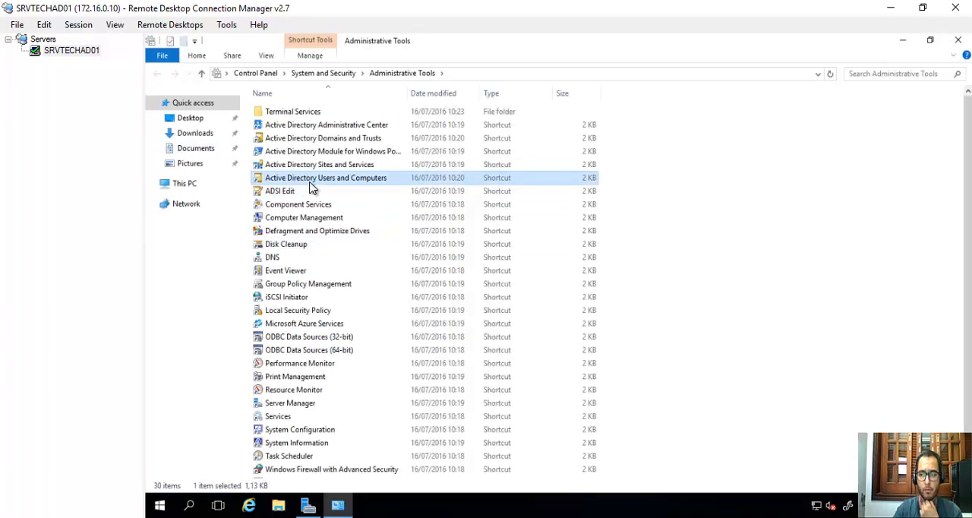
double_click(314, 178)
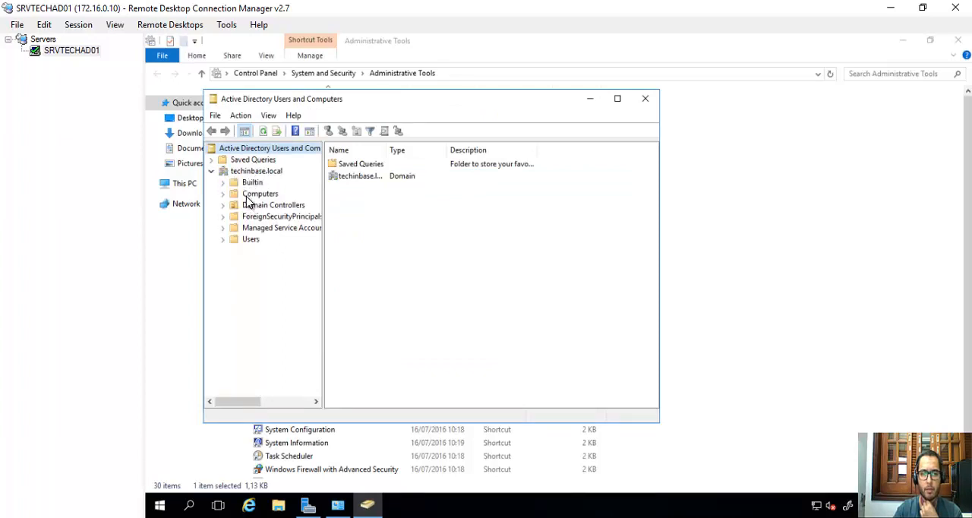
Show the Computers container of techinbase.local, widen the Name column and select the listed computer to check its full name.
left_click(250, 196)
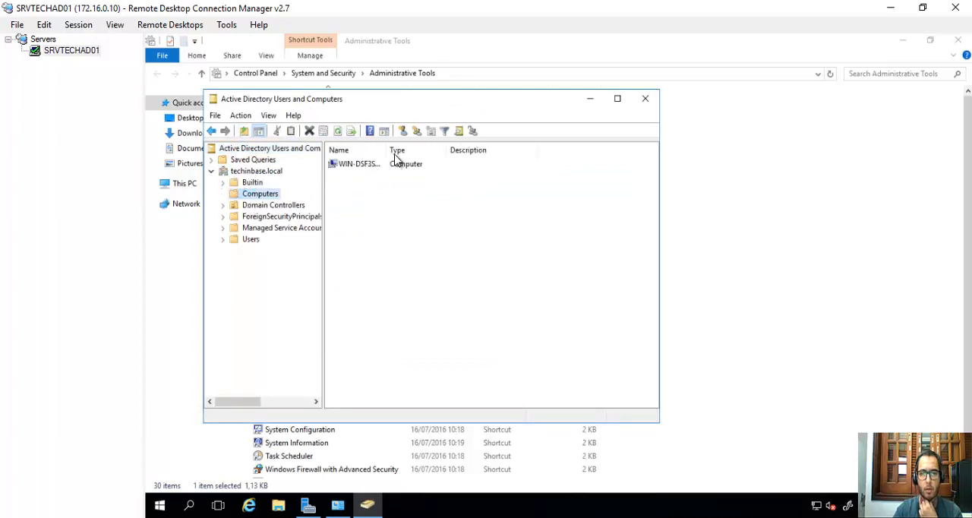
left_click_drag(448, 150, 450, 150)
left_click(363, 169)
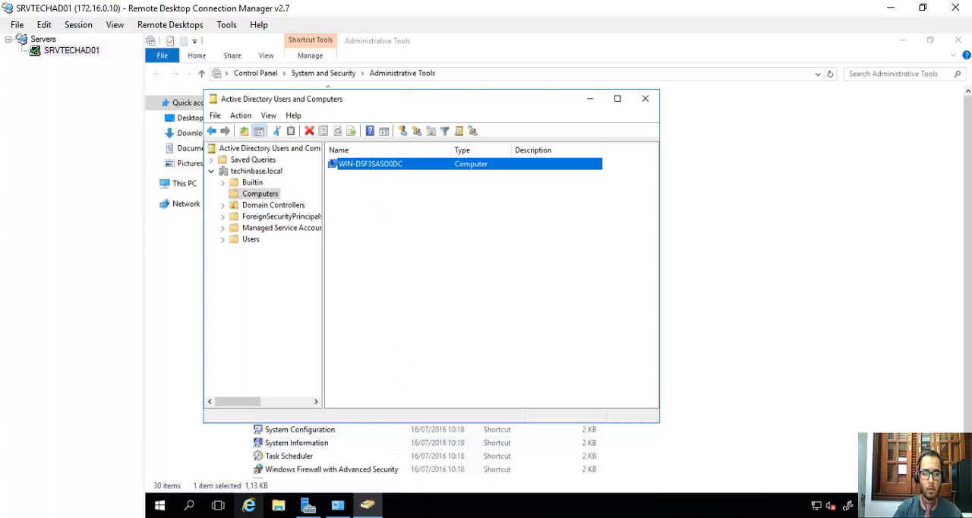
Return to the SRVTECHWEB01 virtual machine console and unlock its logon screen to reach the Administrator password entry.
key("alt+Tab")
left_click_drag(338, 83, 357, 71)
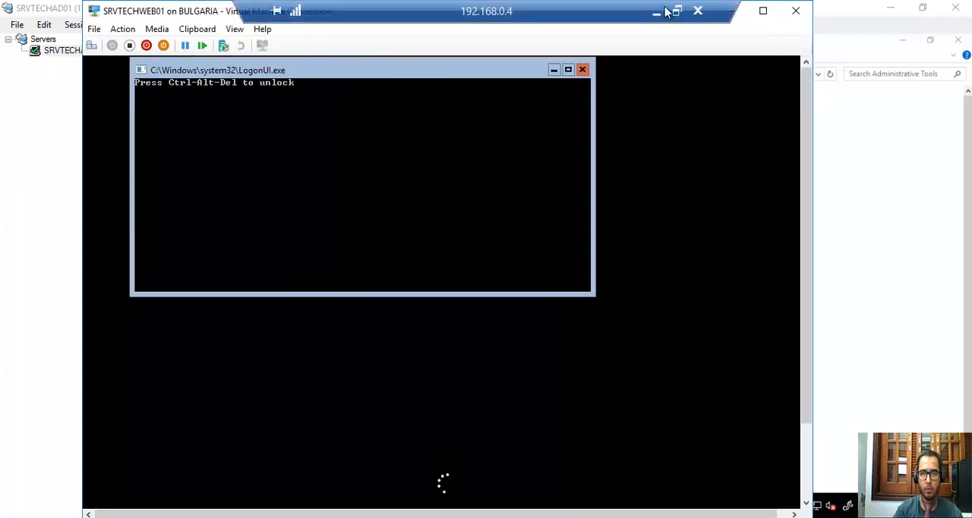
left_click(657, 17)
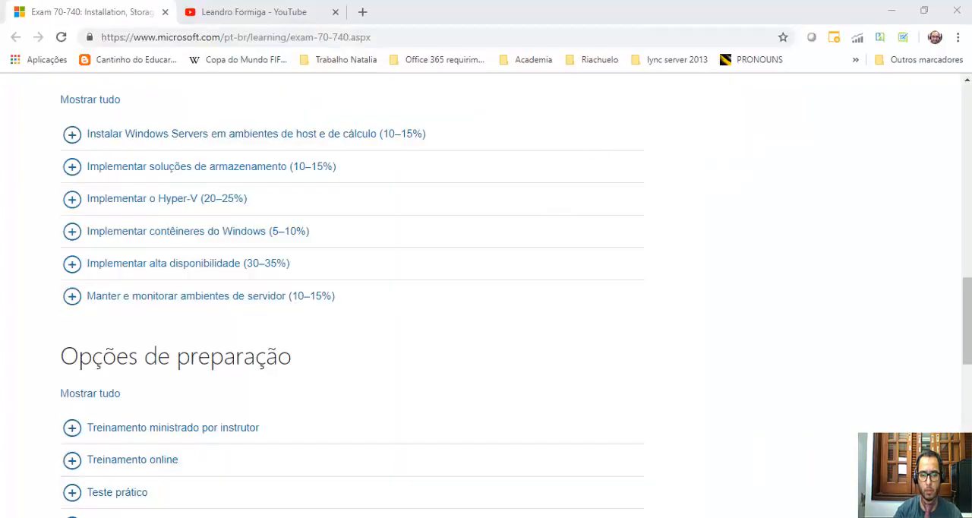
left_click(560, 296)
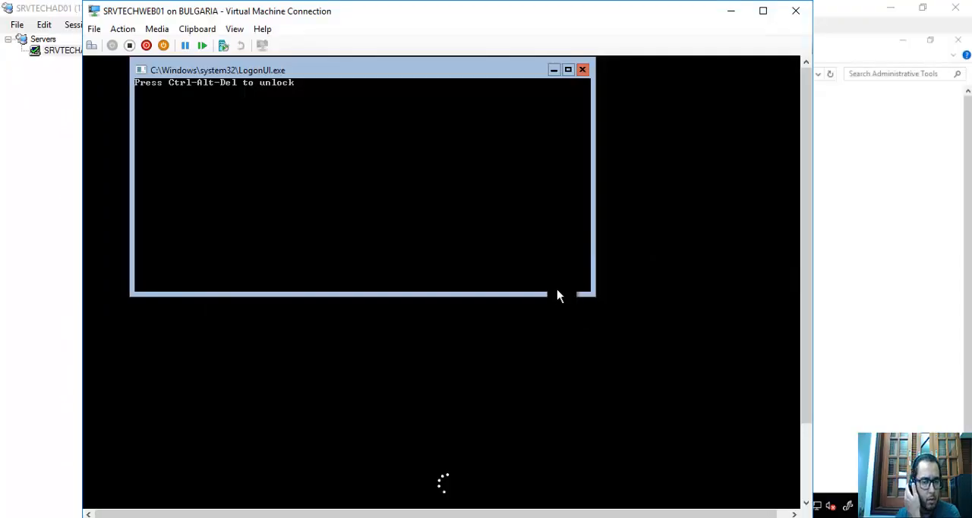
left_click(92, 49)
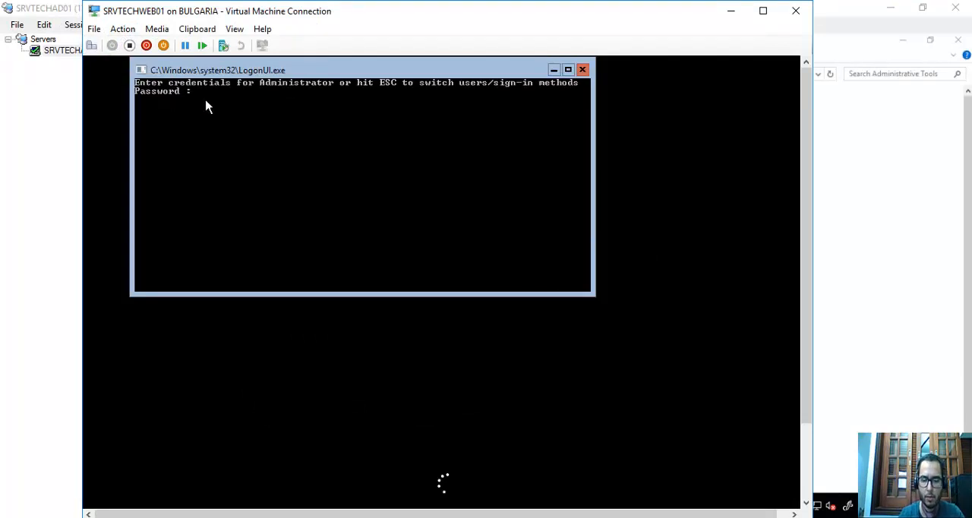
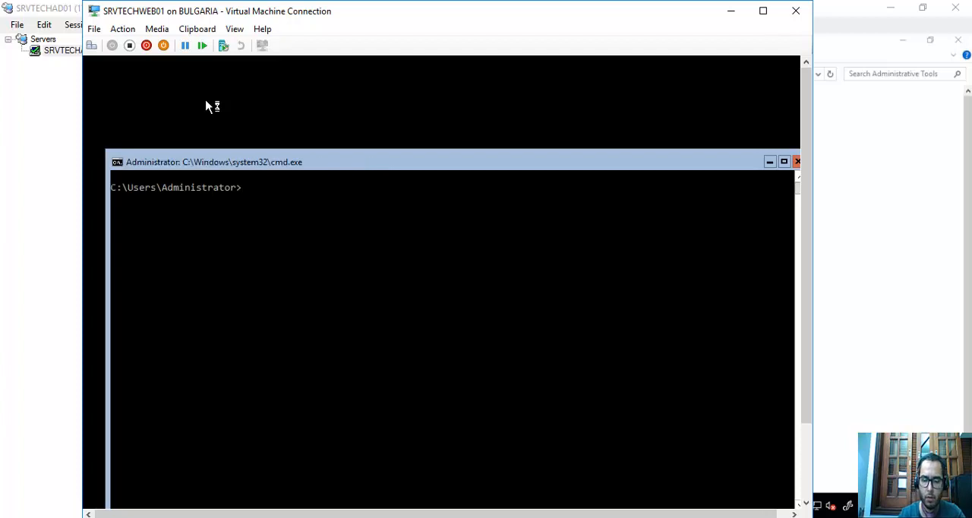
Start PowerShell from the SRVTECHWEB01 command prompt.
type("powershell")
key("Return")
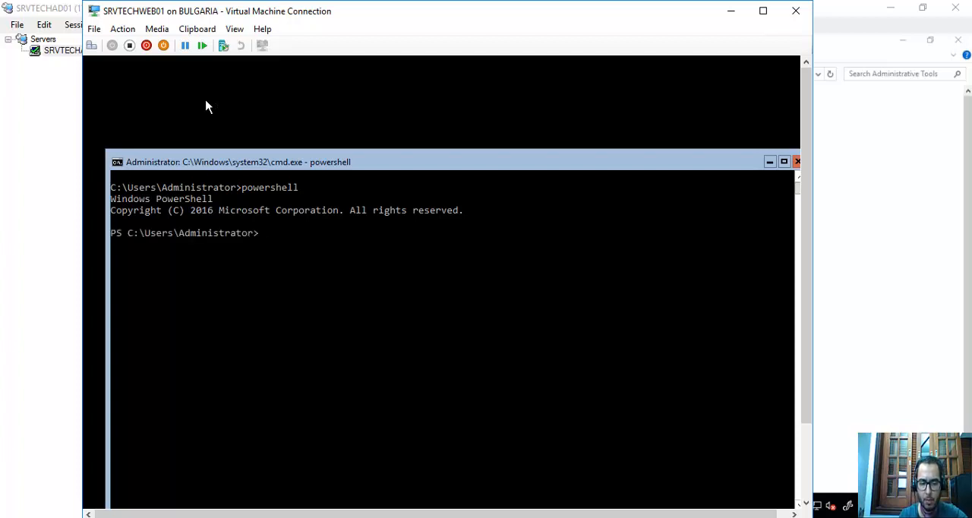
type("new-")
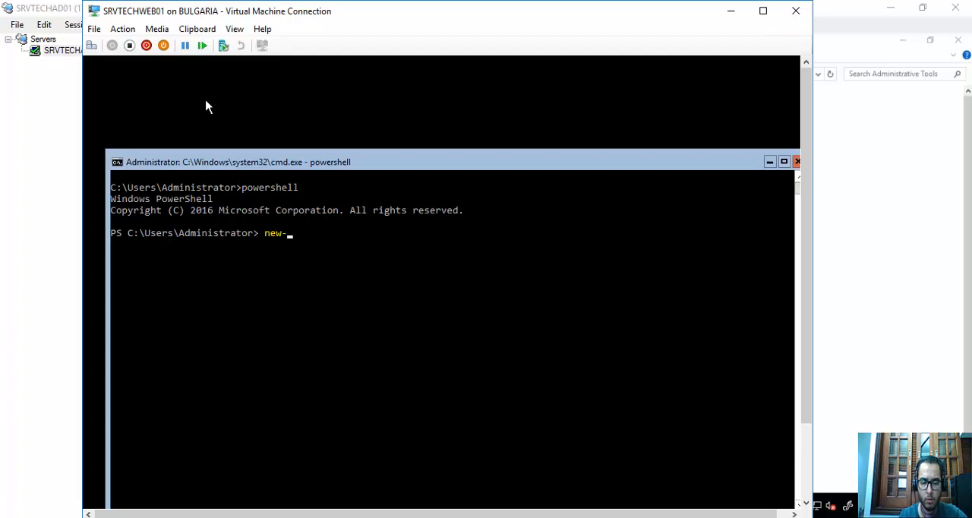
type("na")
key("BackSpace")
key("BackSpace")
type("com")
key("BackSpace")
key("BackSpace")
key("BackSpace")
key("BackSpace")
key("BackSpace")
key("BackSpace")
key("BackSpace")
Switch from the remote session to the local browser and close the Rename-Computer documentation page.
mouse_move(526, 4)
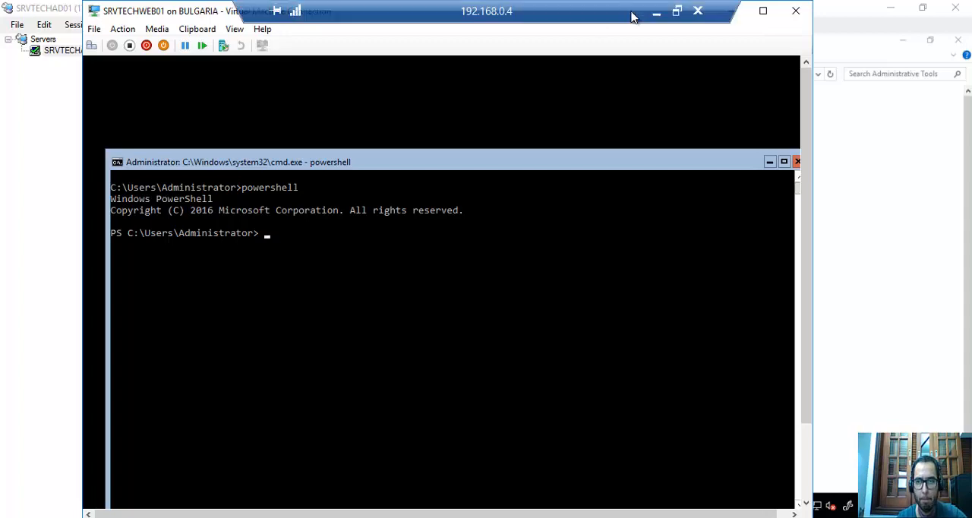
left_click(657, 15)
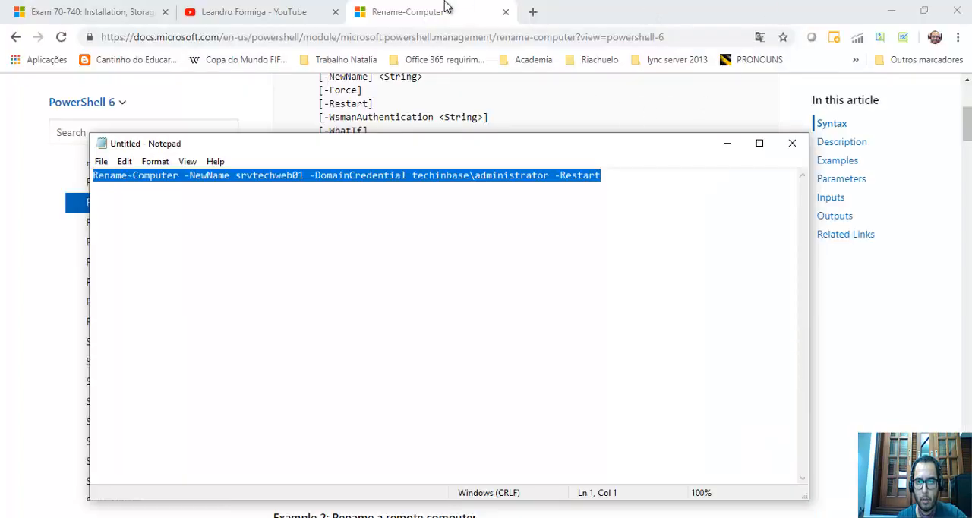
left_click(505, 12)
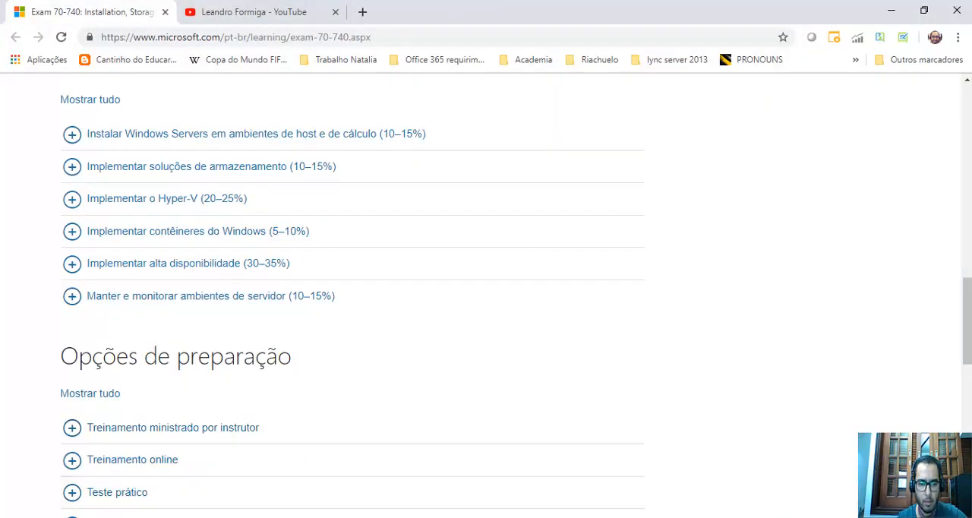
Bring up the local Notepad note and select its whole Rename-Computer command line for copying.
left_click(274, 466)
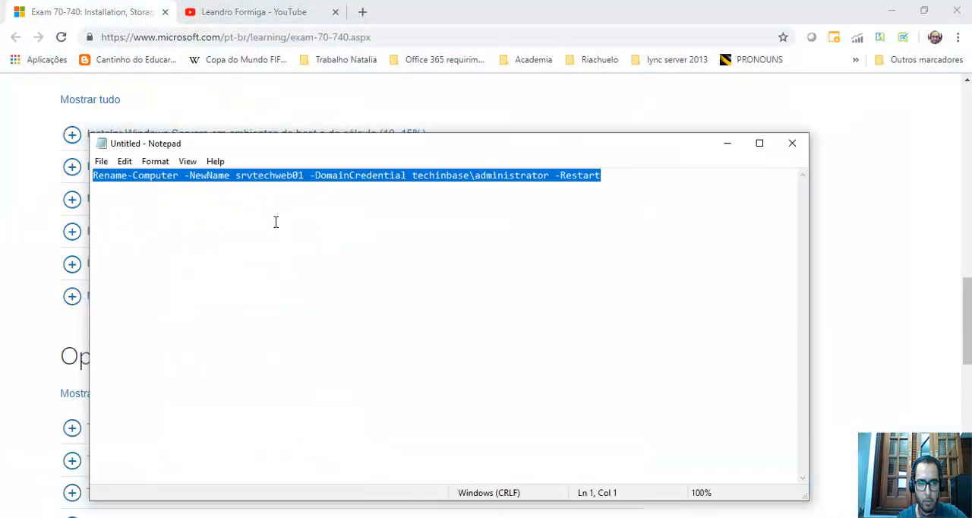
left_click(164, 183)
key("alt+Tab")
key("alt+Tab")
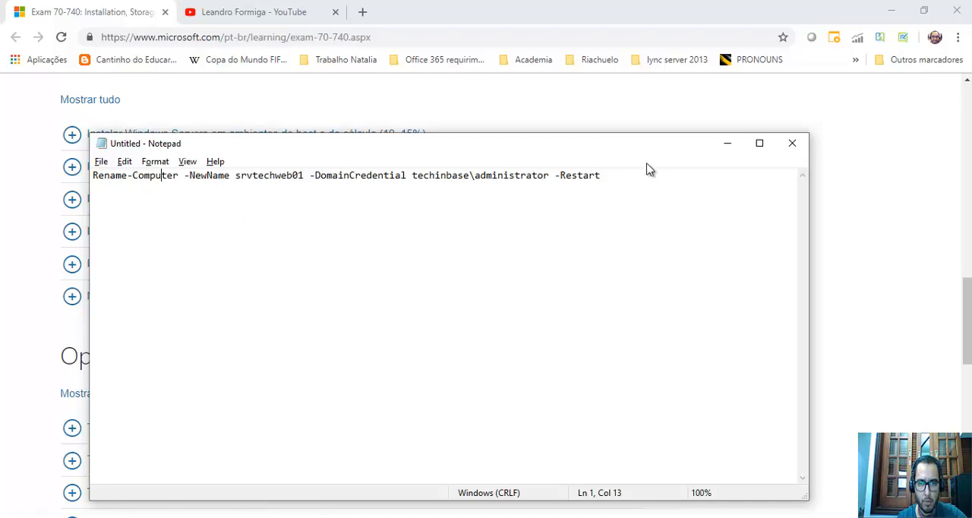
left_click_drag(601, 175, 54, 185)
key("ctrl+c")
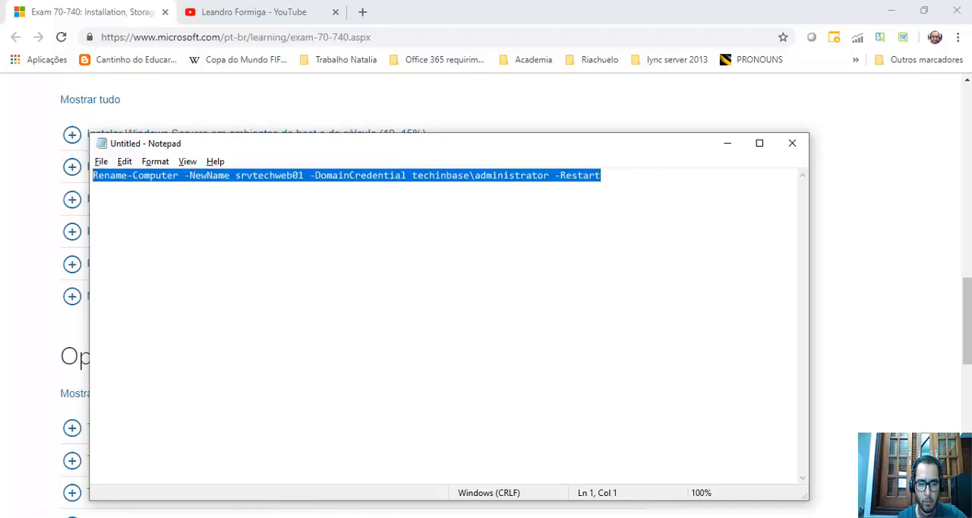
Return to the remote session, open Notepad there and paste the Rename-Computer command into it.
left_click(150, 517)
right_click(14, 517)
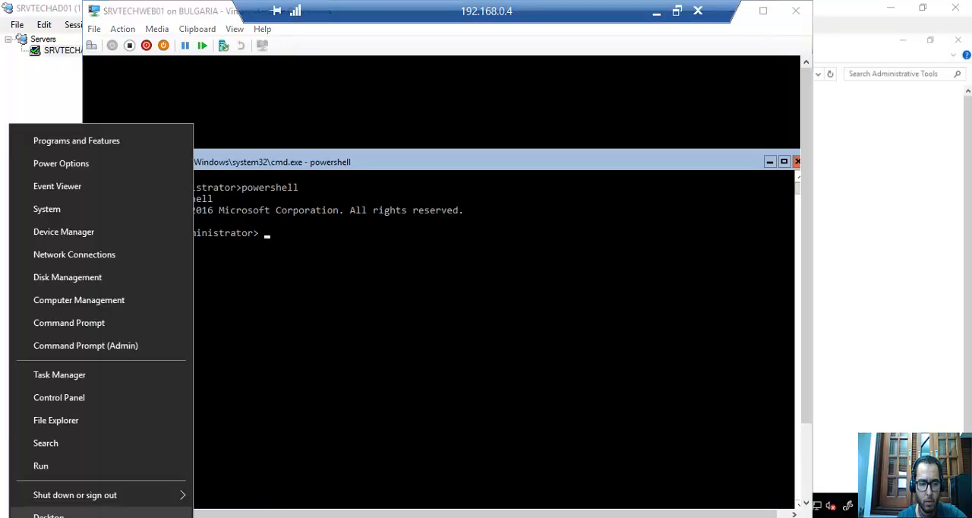
left_click(87, 466)
type("no")
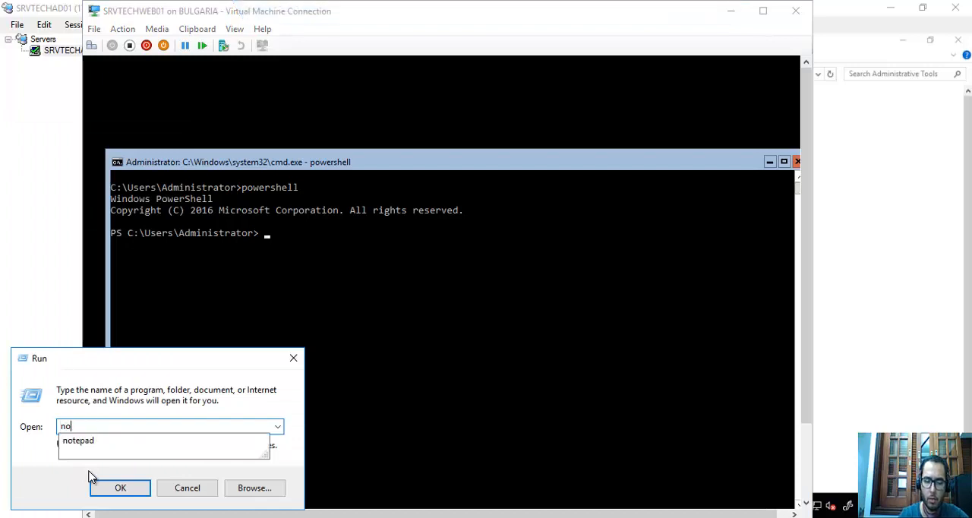
type("tepad")
key("Return")
key("ctrl+v")
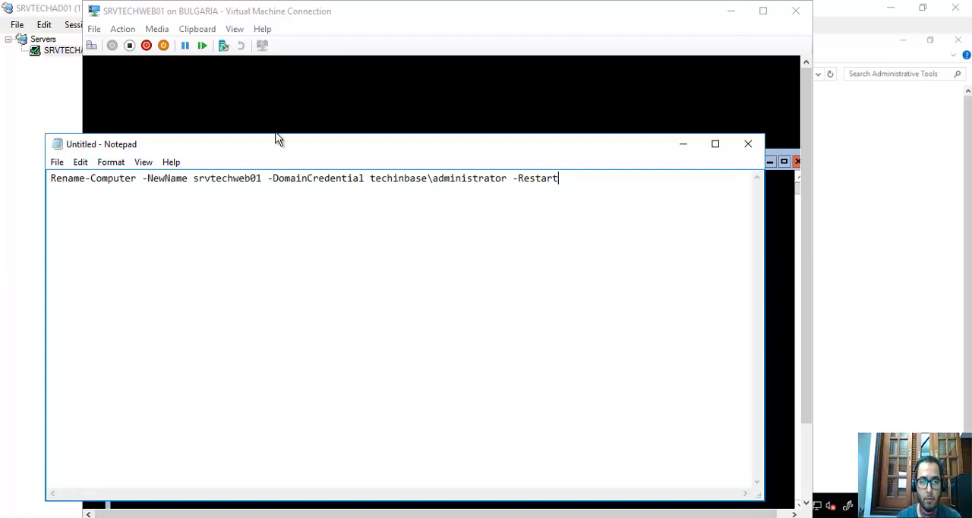
Move the remote Notepad window away from the PowerShell prompt, then minimize it.
left_click_drag(278, 152, 541, 144)
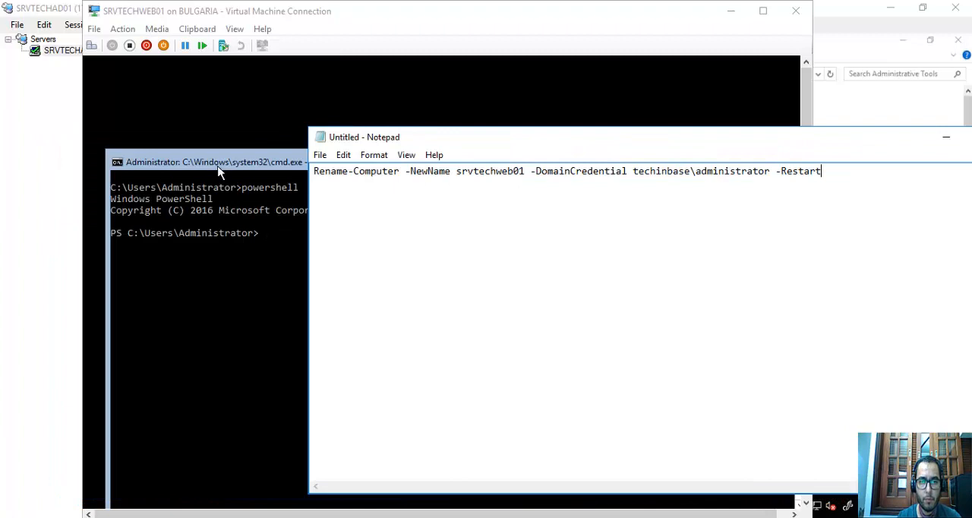
left_click(326, 169)
left_click(889, 147)
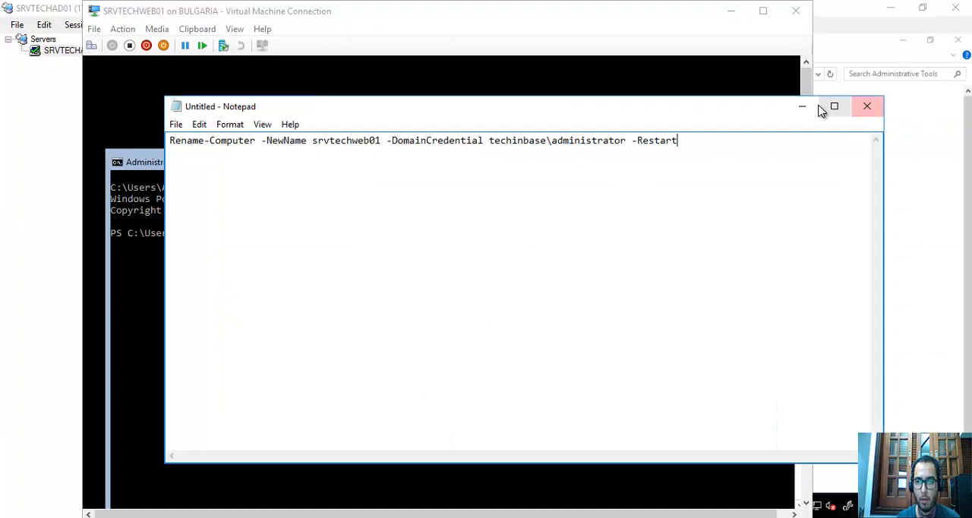
left_click(804, 107)
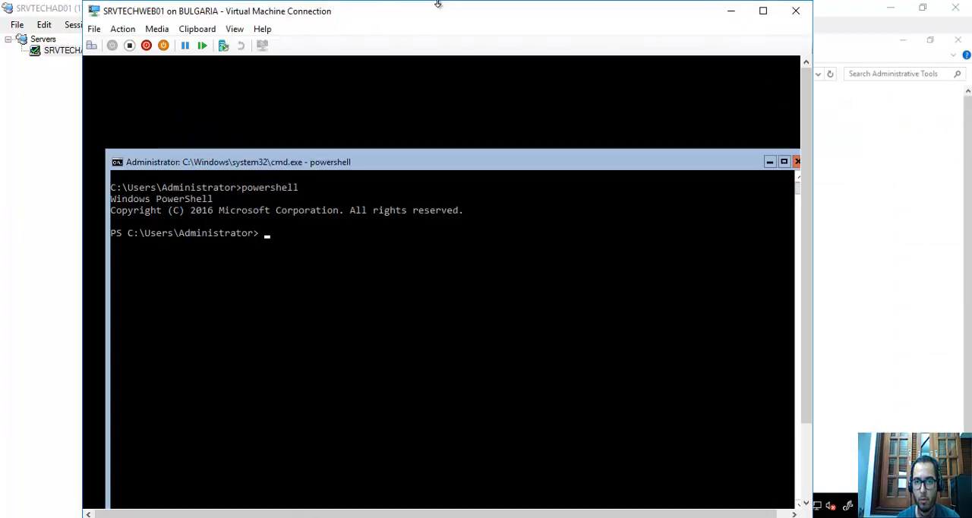
Shrink the remote session to a window, move the local Notepad note onto the other monitor, and return the session to full screen.
mouse_move(480, 24)
left_click(678, 8)
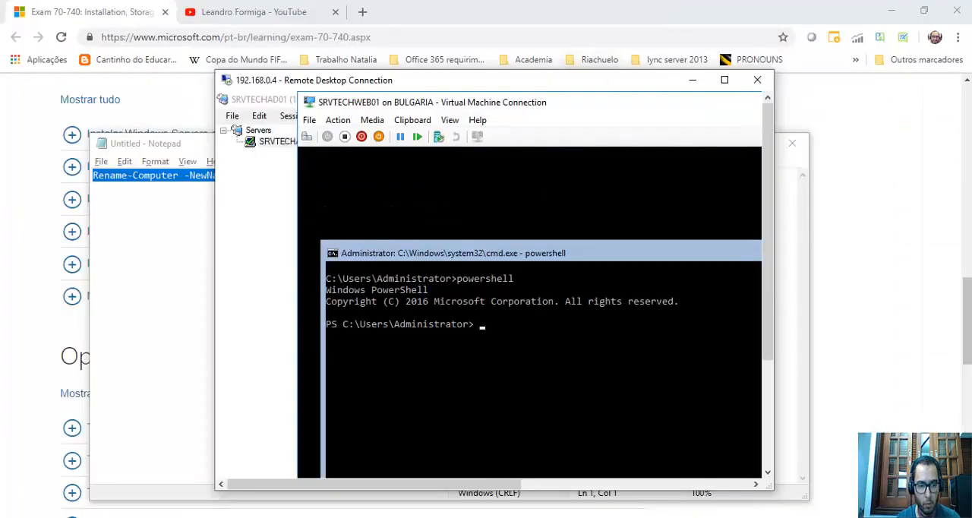
left_click(260, 434)
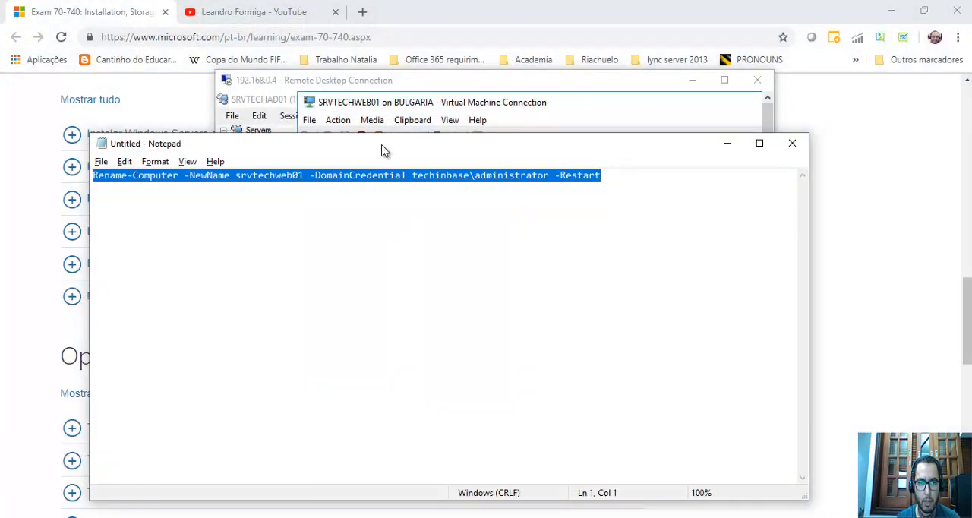
left_click_drag(384, 146, 971, 105)
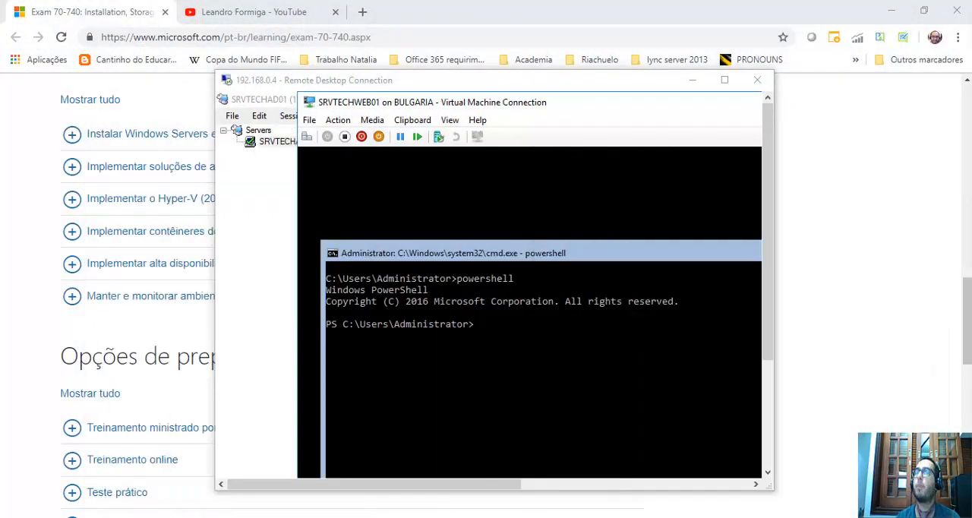
left_click(723, 79)
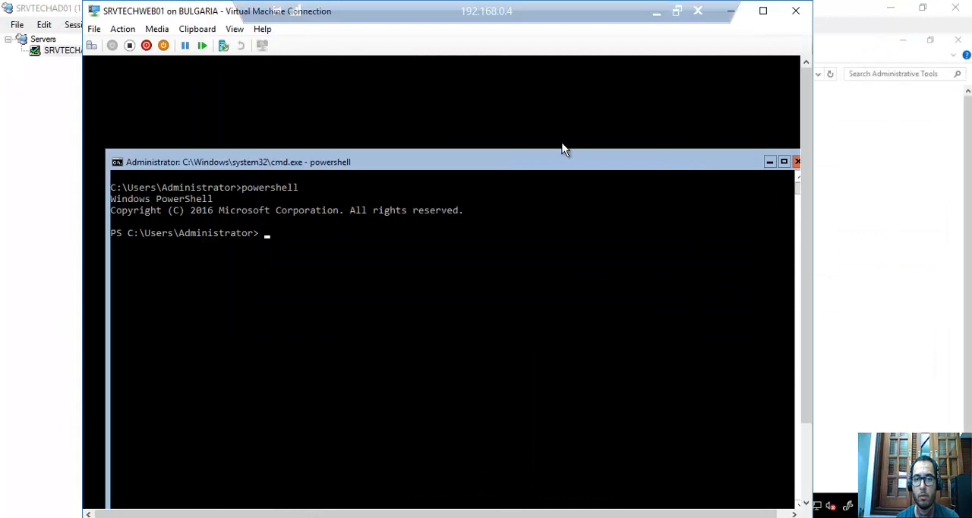
At the SRVTECHWEB01 PowerShell prompt, begin the command Rename-Computer -NewName "srvtechweb01".
left_click(386, 243)
type("rename")
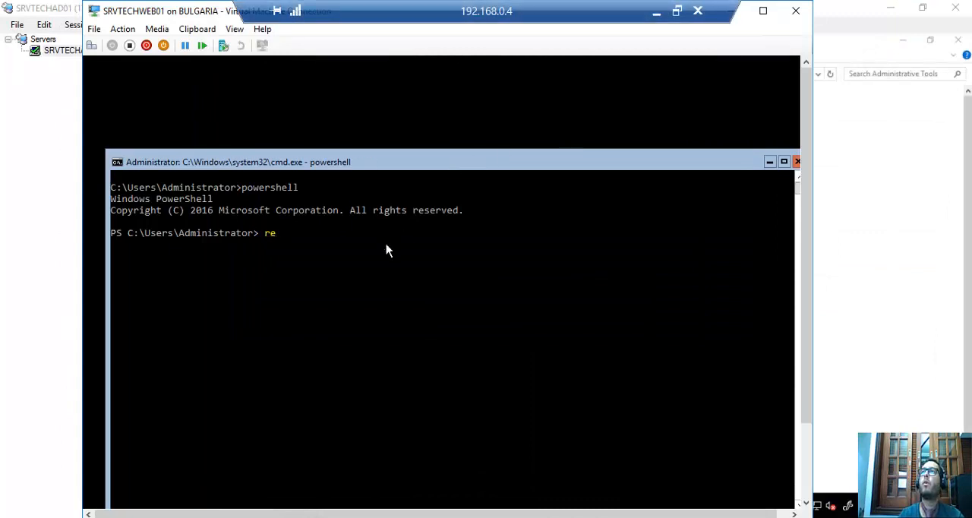
type("-com")
key("Tab")
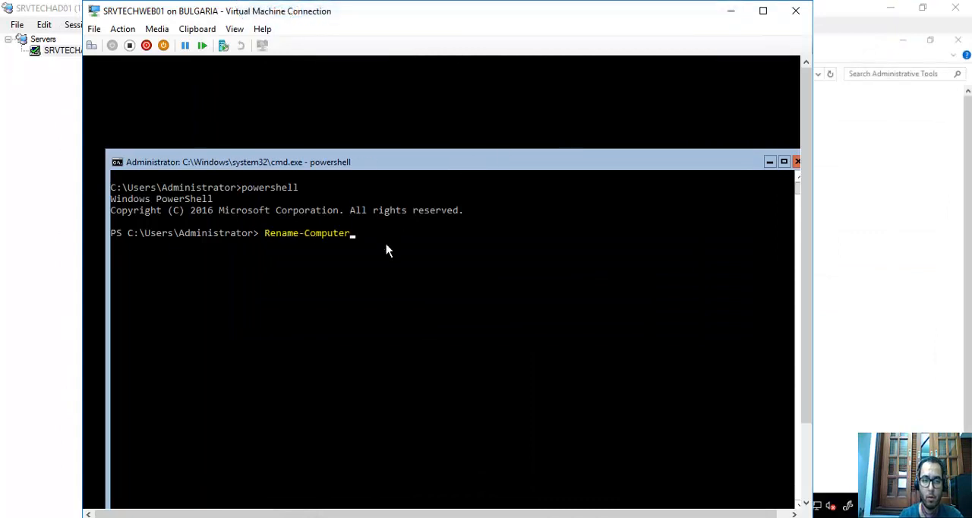
type("-")
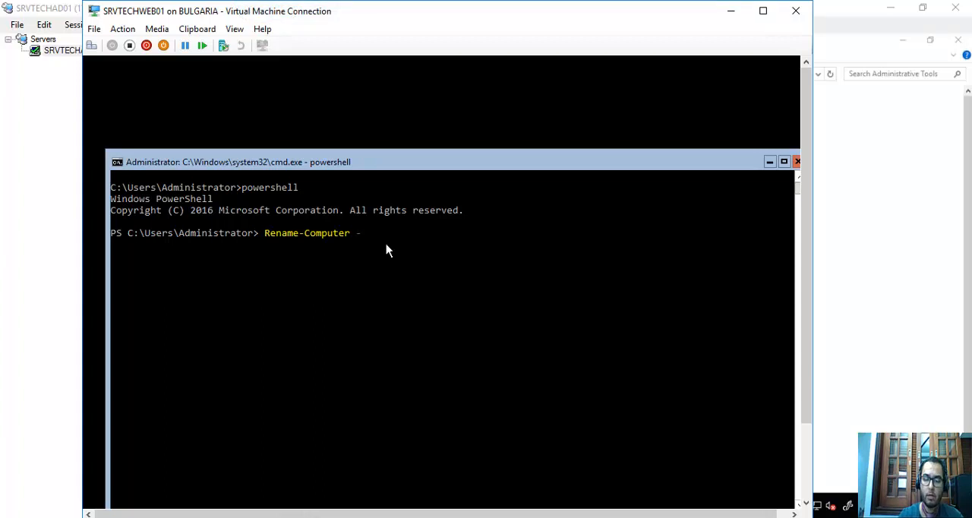
type("NewName")
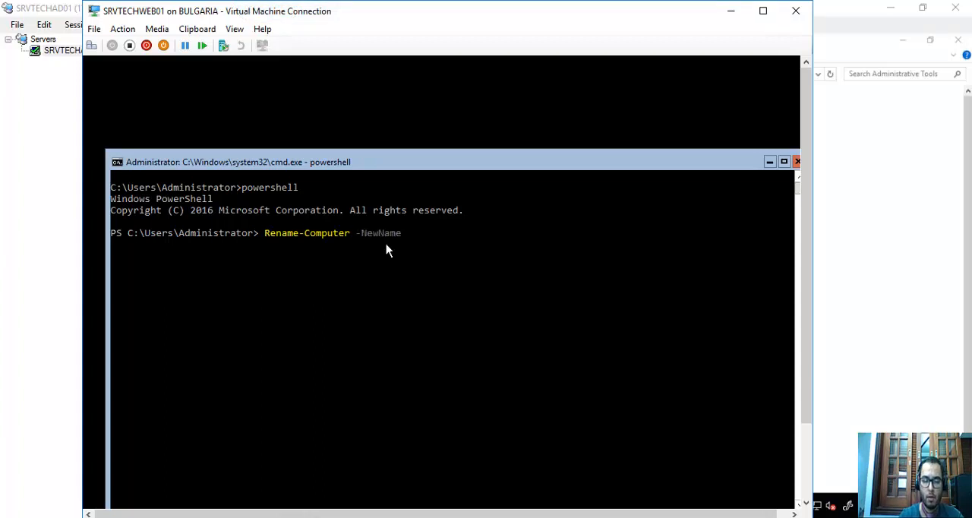
type(" srvtec")
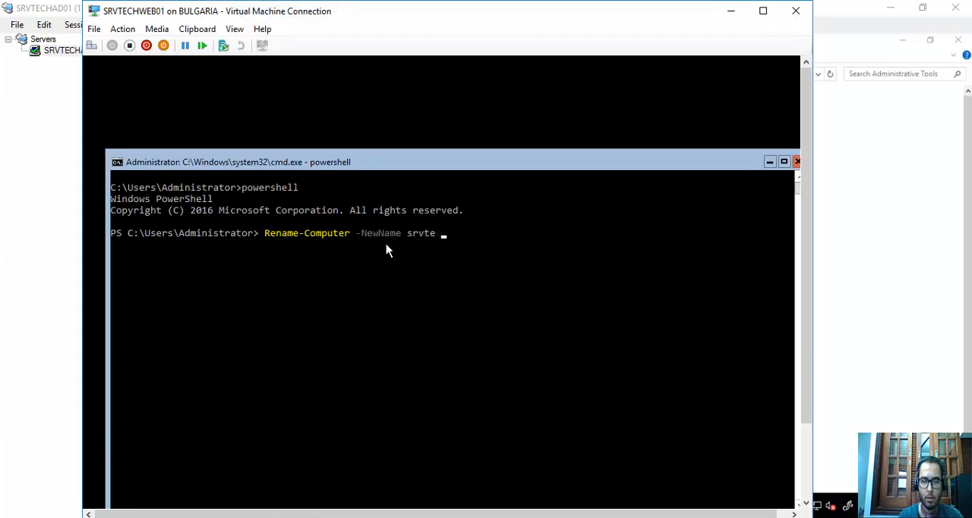
key("BackSpace")
key("BackSpace")
key("BackSpace")
key("BackSpace")
key("BackSpace")
key("BackSpace")
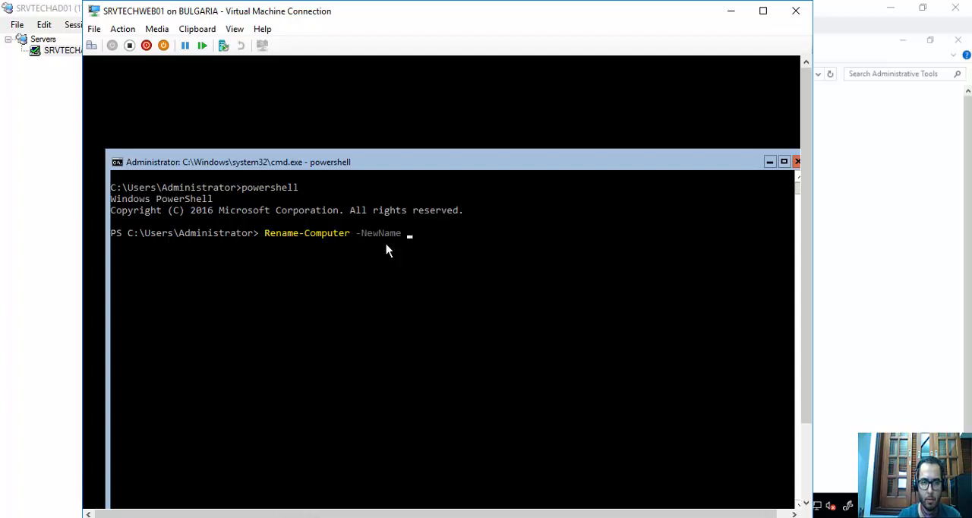
type("srvtechwe")
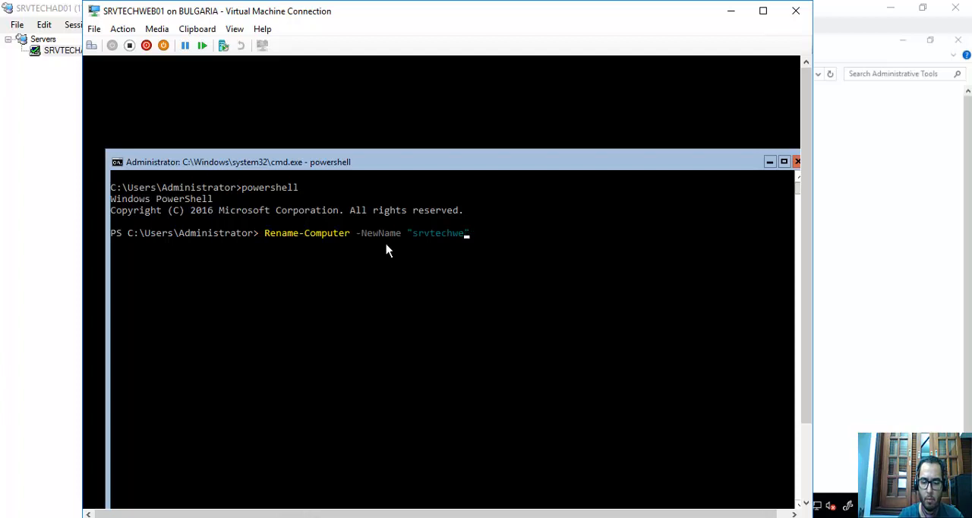
type("b01\"")
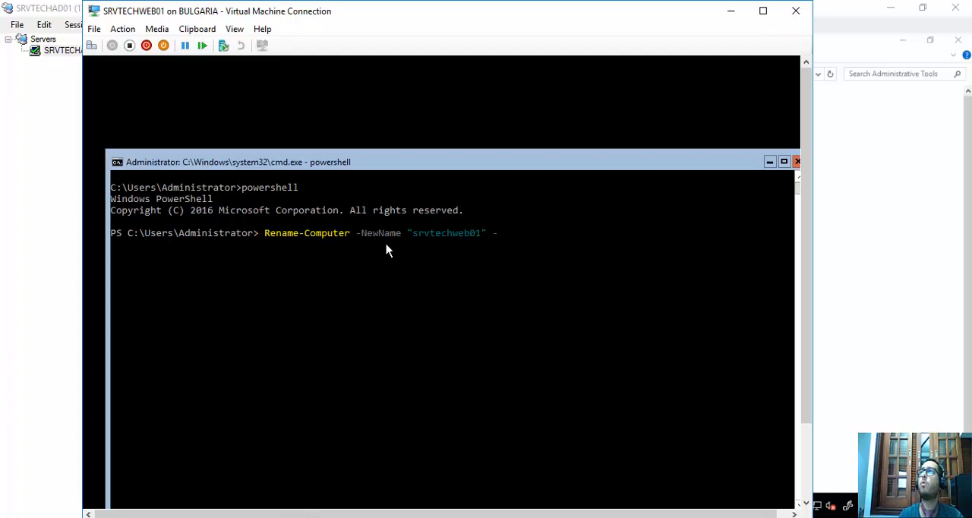
type(" -do")
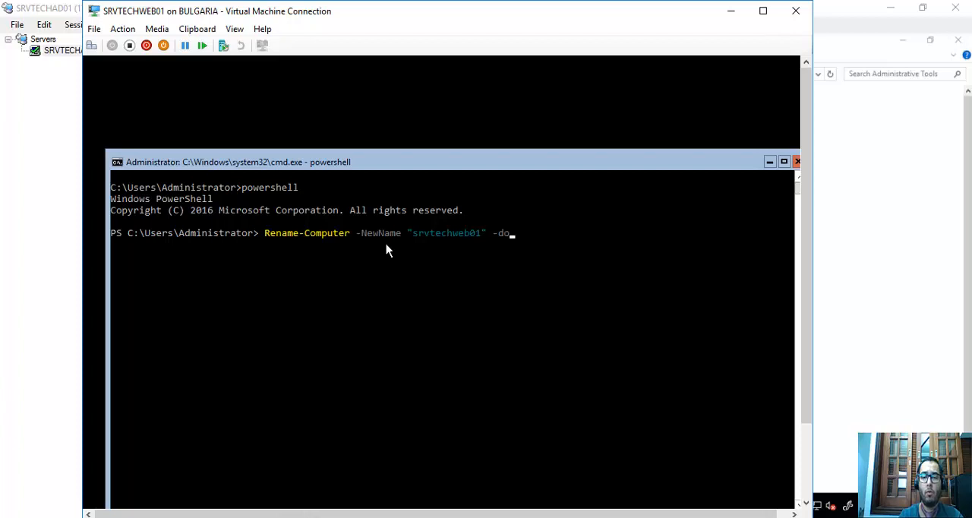
Complete the rename command with -DomainCredential techinbase\adminisrator -Restart and run it.
key("Tab")
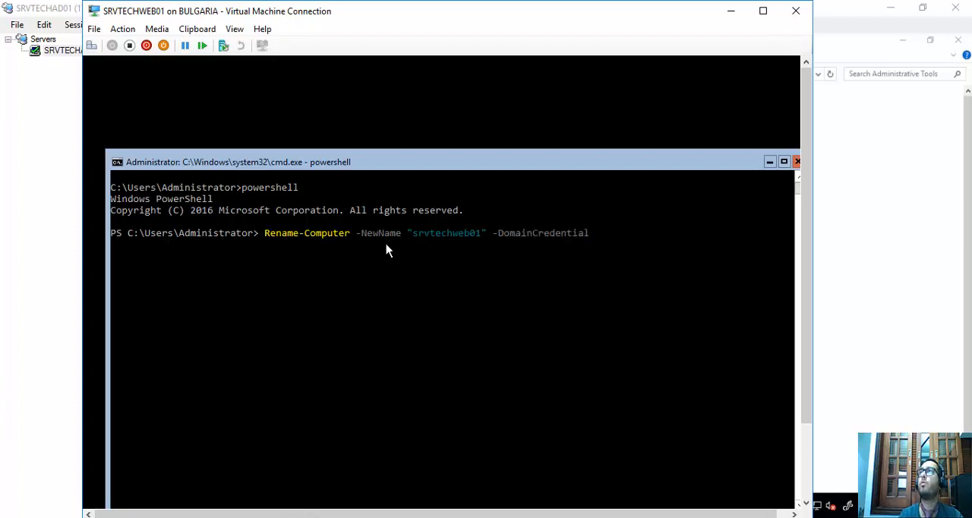
type("techinb")
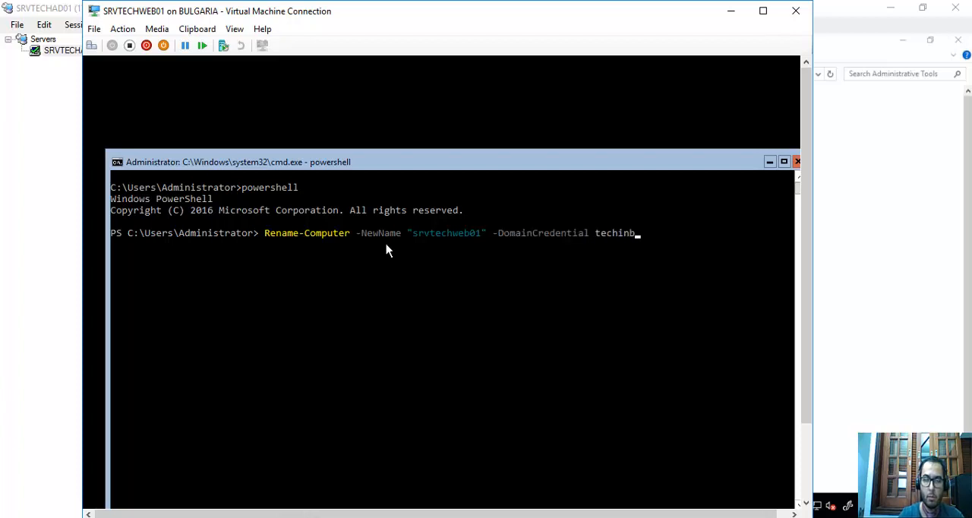
type("ase\\adminisrator")
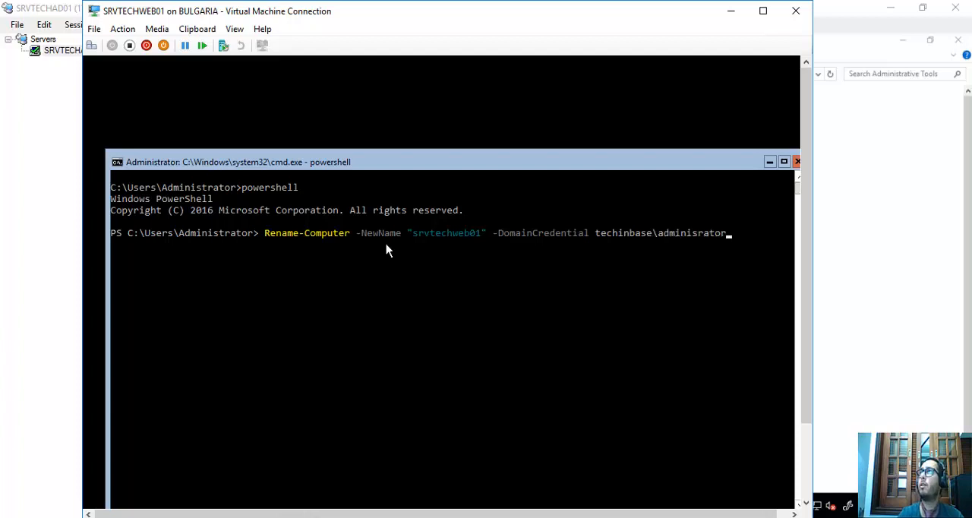
type(" -Restart")
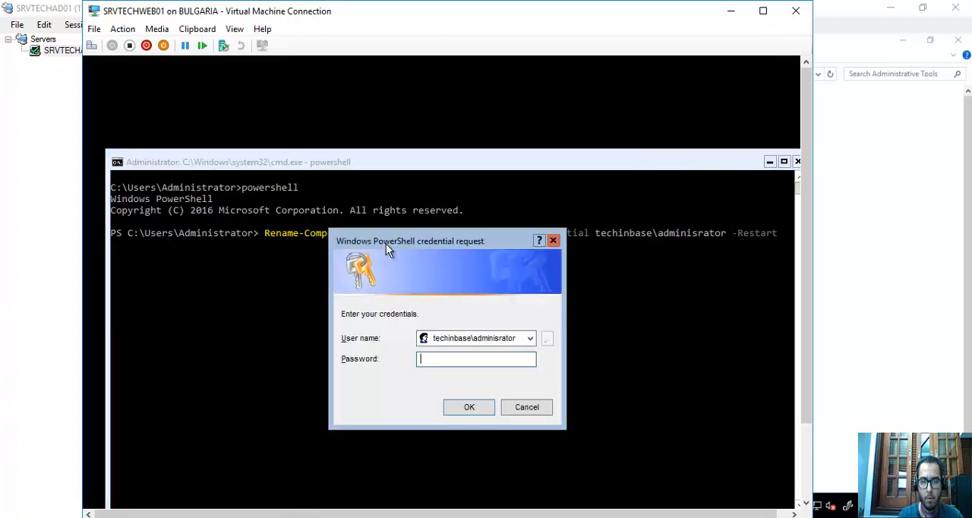
type("*********")
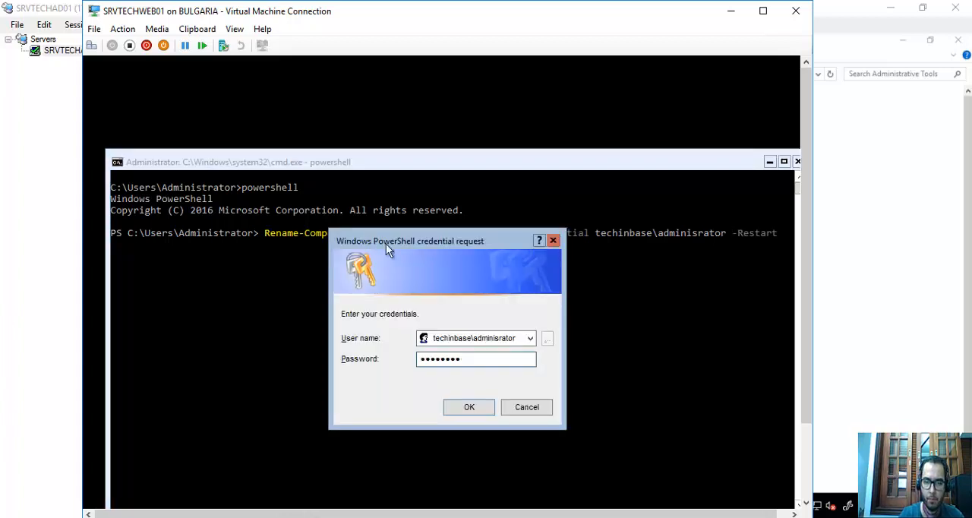
Try to authenticate the rename by submitting the account password in the PowerShell credential request.
key("Return")
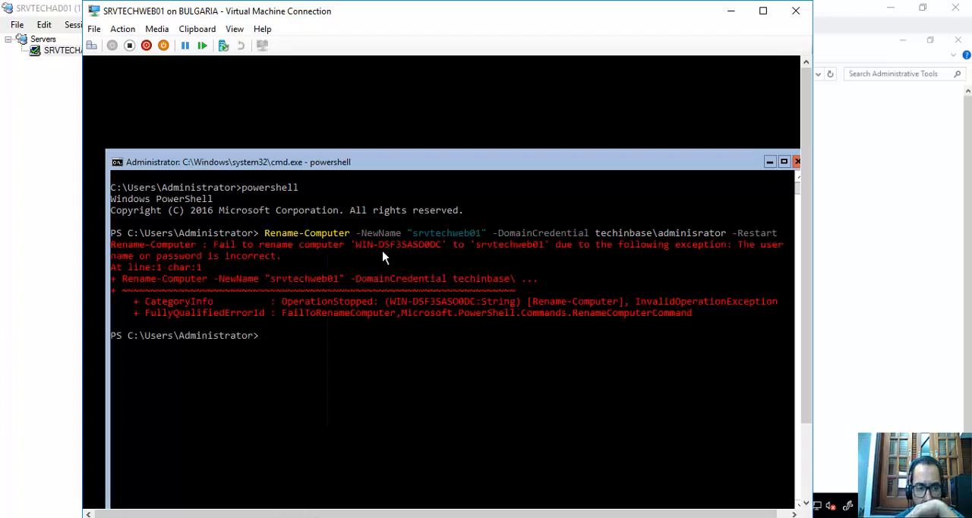
Recall the failed Rename-Computer command for srvtechweb01 and correct its domain credential to techinbase\administrator.
key("Up")
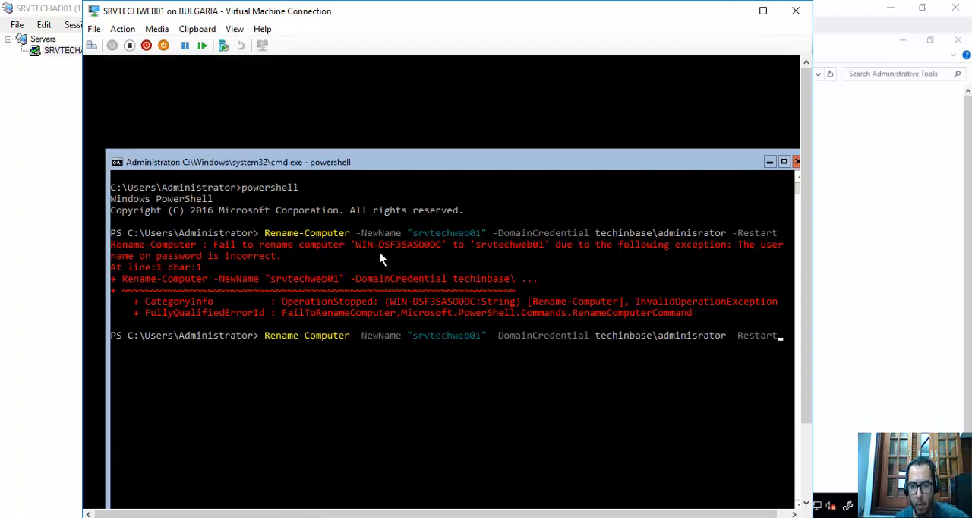
key("Left")
key("Left")
key("Left")
key("Left")
key("Left")
key("Left")
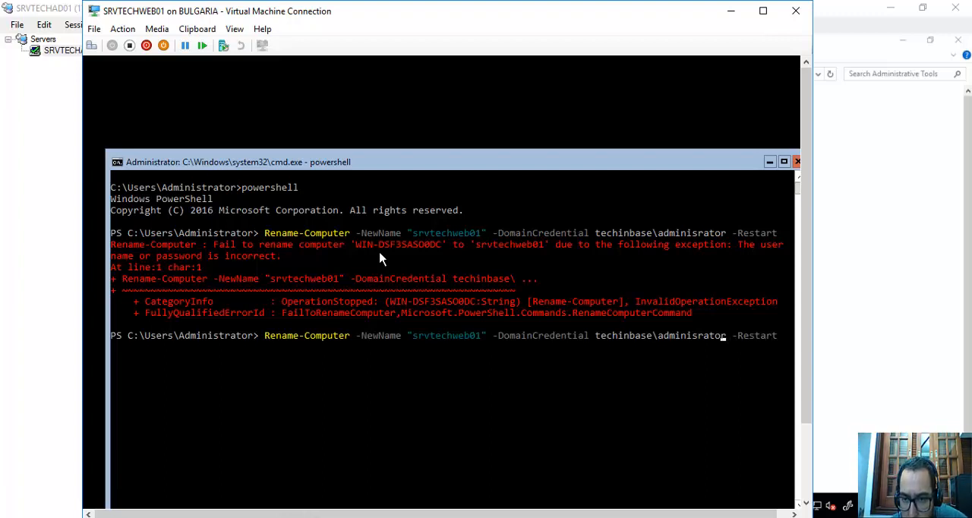
key("BackSpace")
key("BackSpace")
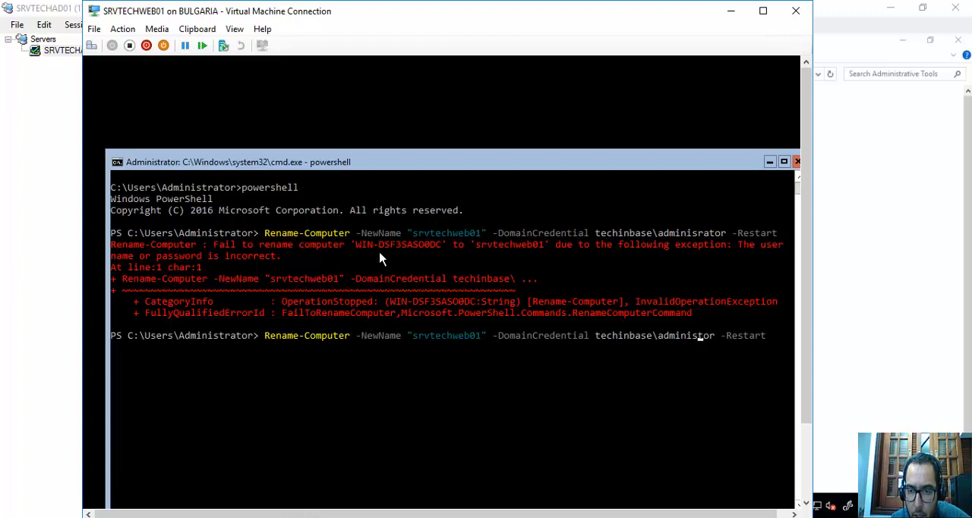
key("BackSpace")
key("BackSpace")
key("BackSpace")
key("BackSpace")
key("BackSpace")
key("BackSpace")
key("BackSpace")
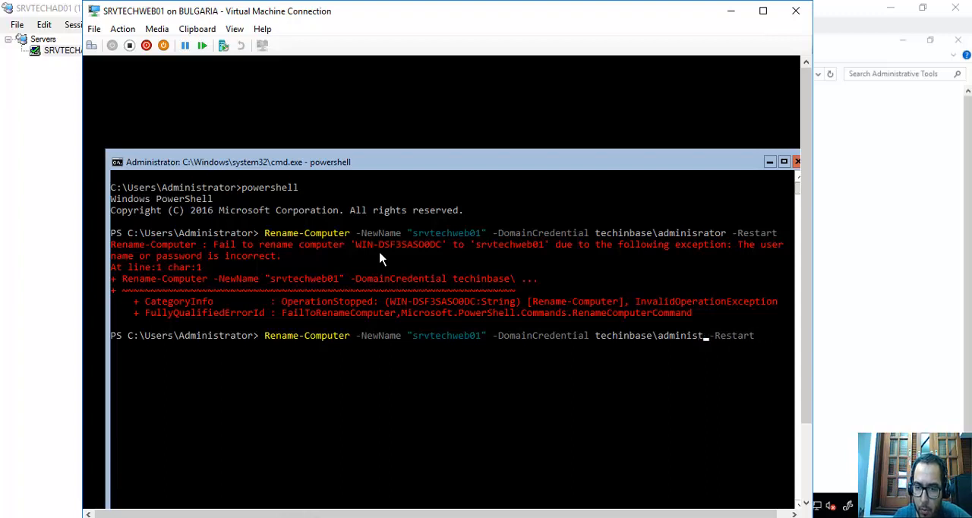
key("Delete")
key("BackSpace")
key("BackSpace")
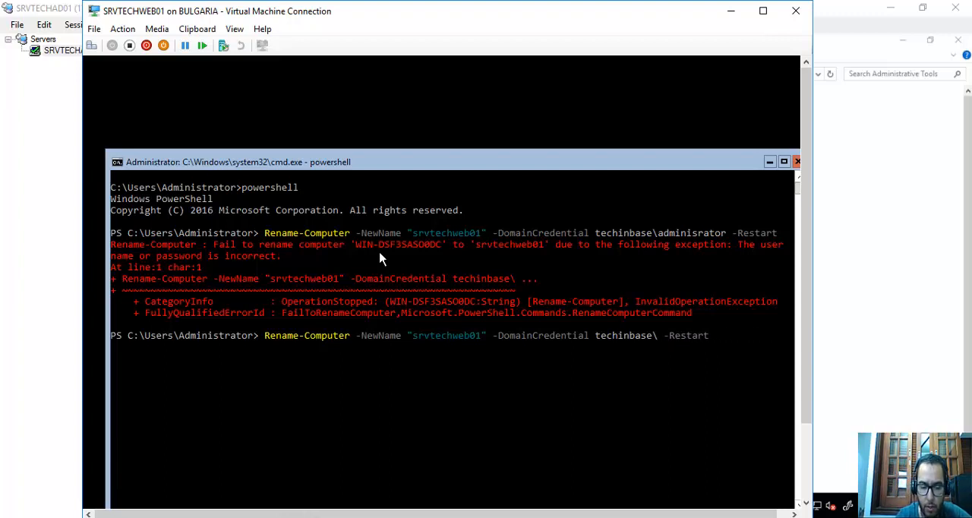
type("administra")
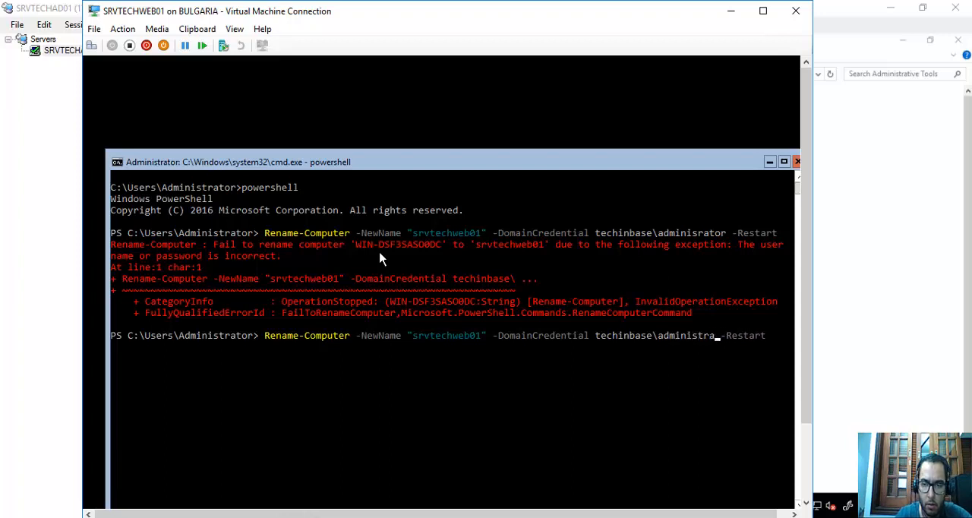
type("tor")
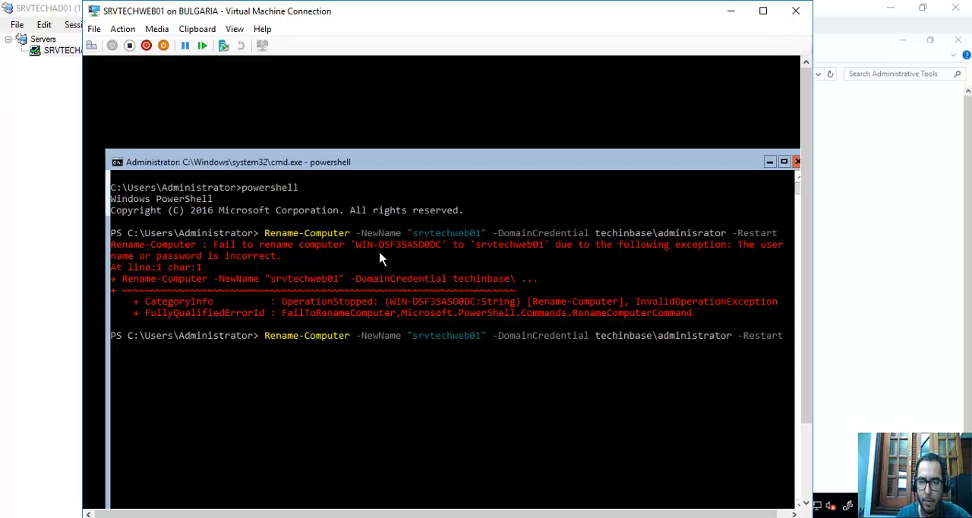
Run the corrected rename command and submit the account password in the PowerShell credential request.
key("Return")
type("******")
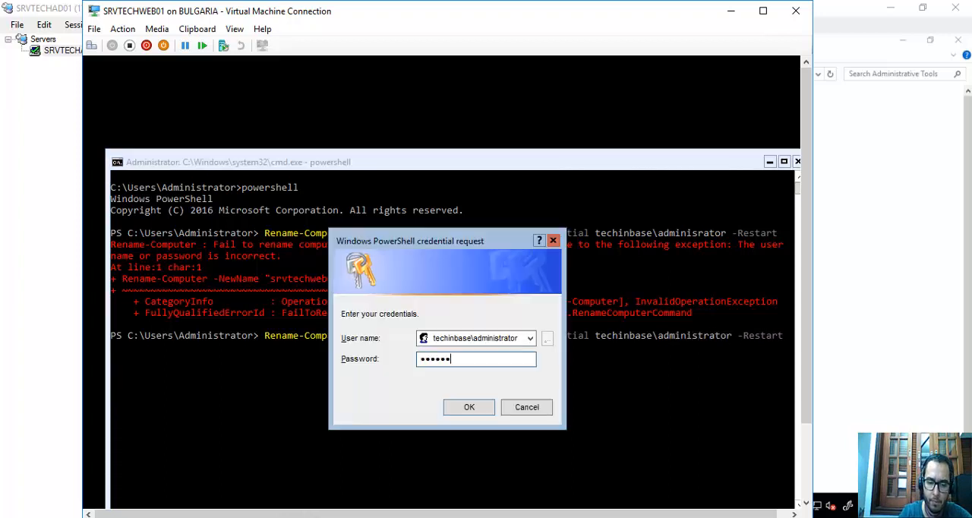
type("**")
key("Return")
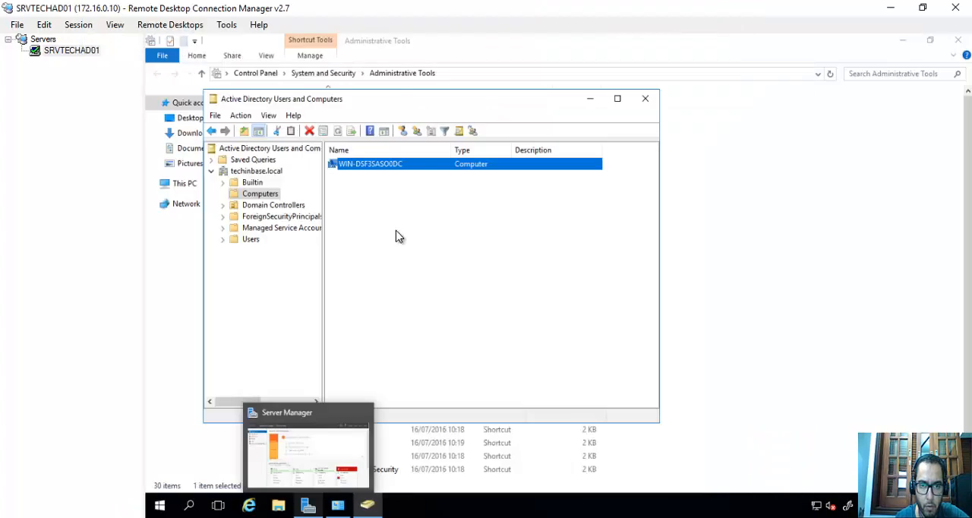
Refresh the Computers container in Active Directory Users and Computers on SRVTECHAD01, and check the SRVTECHWEB01 virtual machine's console.
left_click(398, 232)
right_click(399, 231)
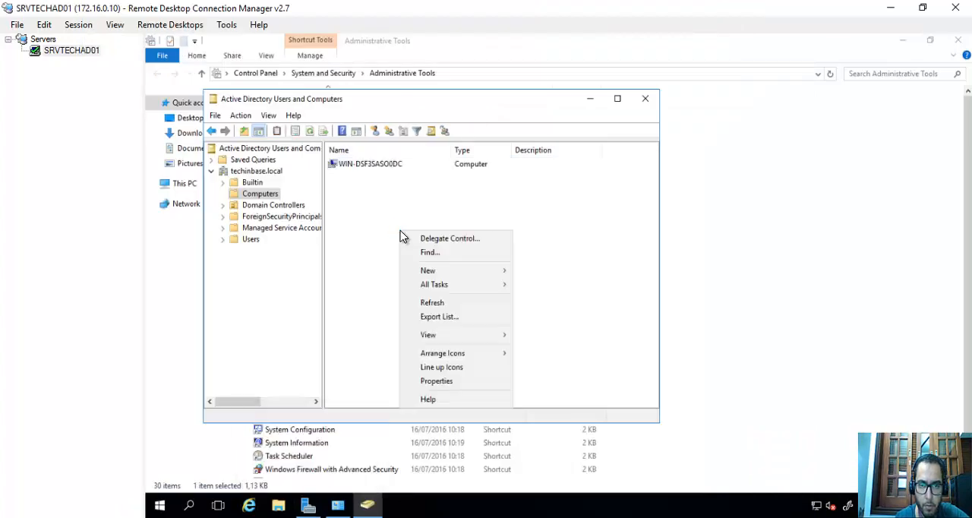
left_click(432, 305)
left_click(394, 168)
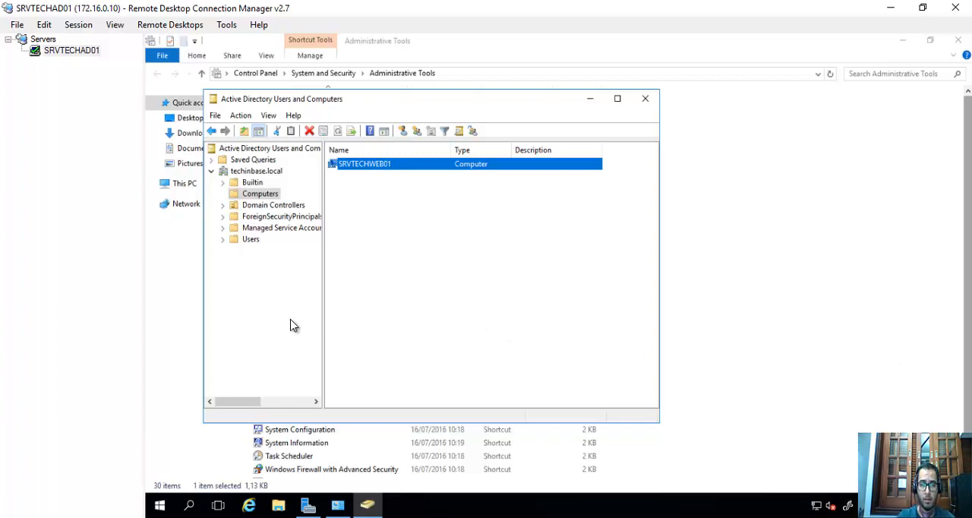
key("alt+Tab")
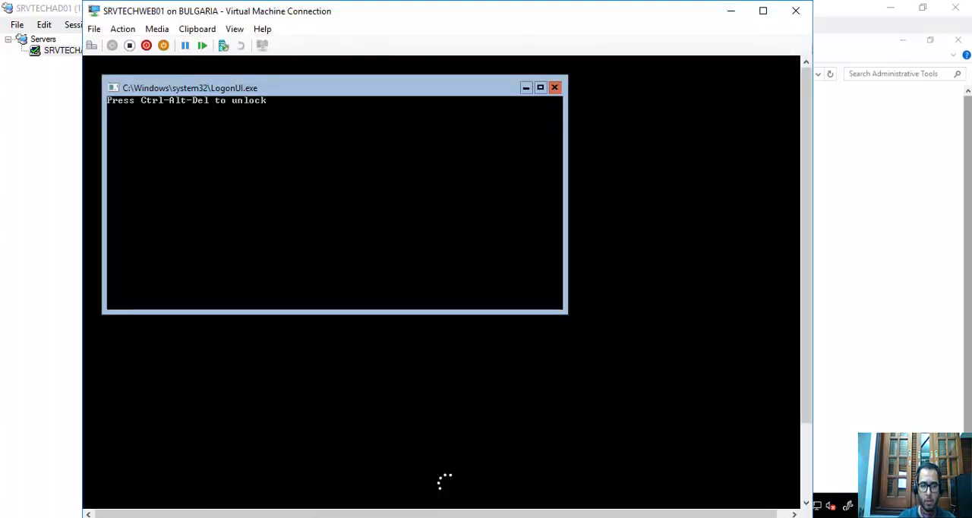
key("alt+Tab")
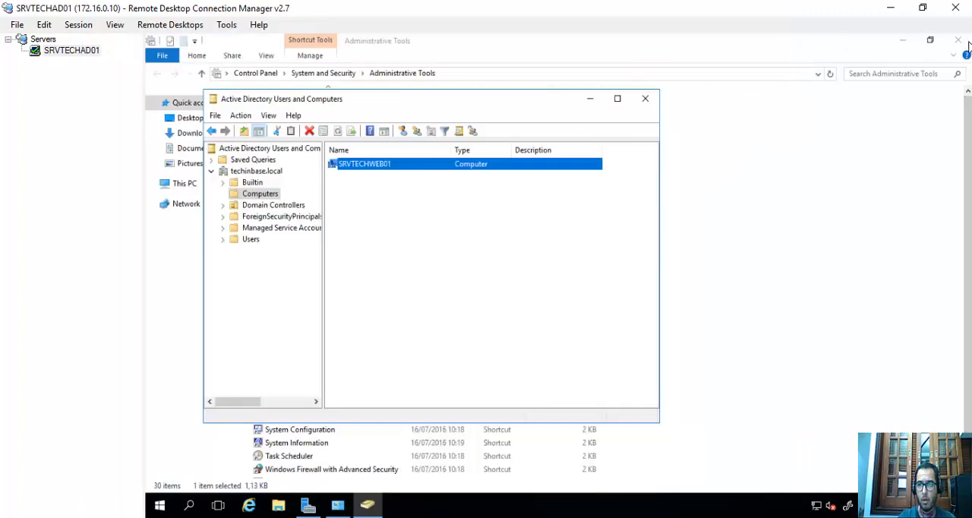
Close the Administrative Tools window, restart Server Manager on SRVTECHAD01 and show its Local Server page.
left_click(958, 41)
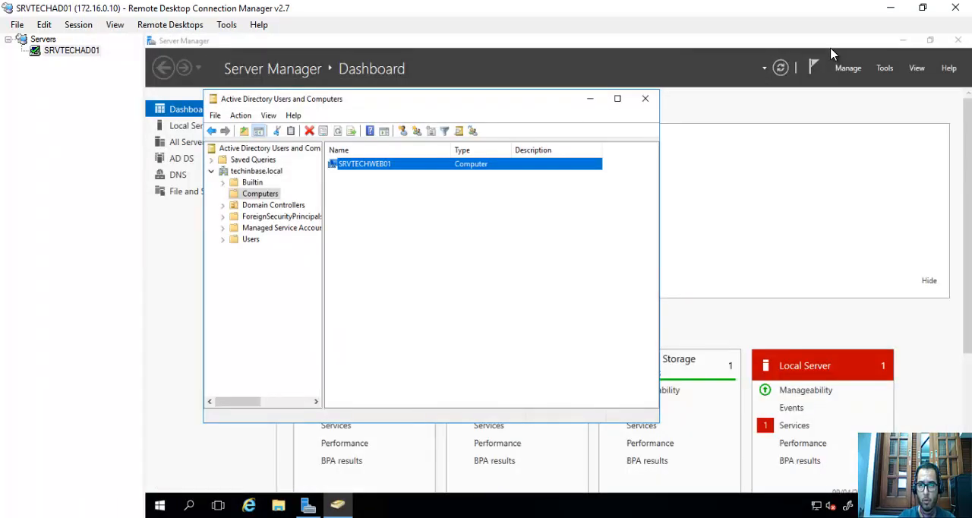
left_click(870, 50)
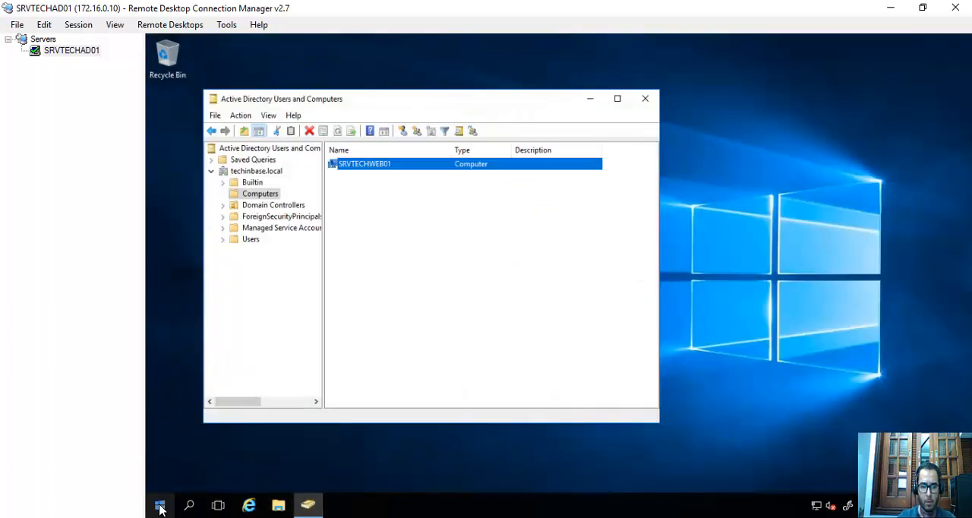
left_click(160, 509)
left_click(374, 174)
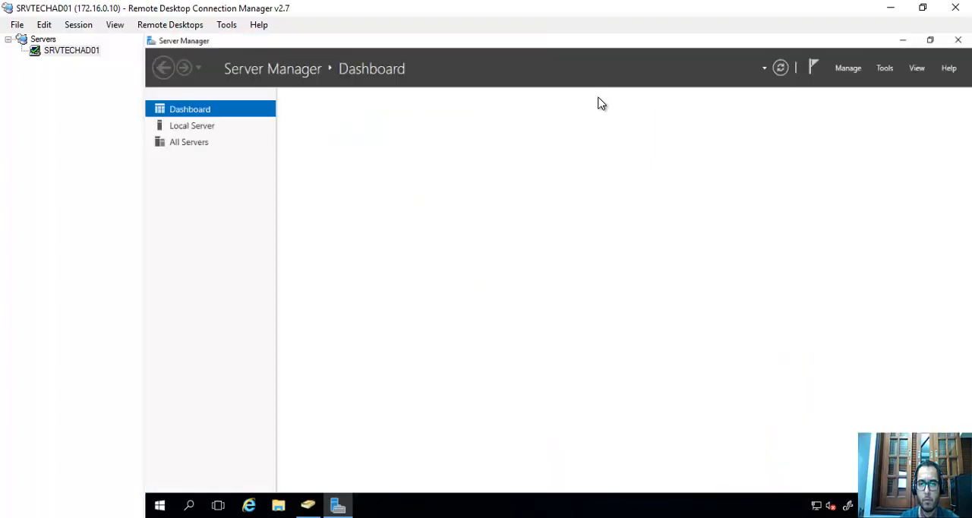
left_click(215, 131)
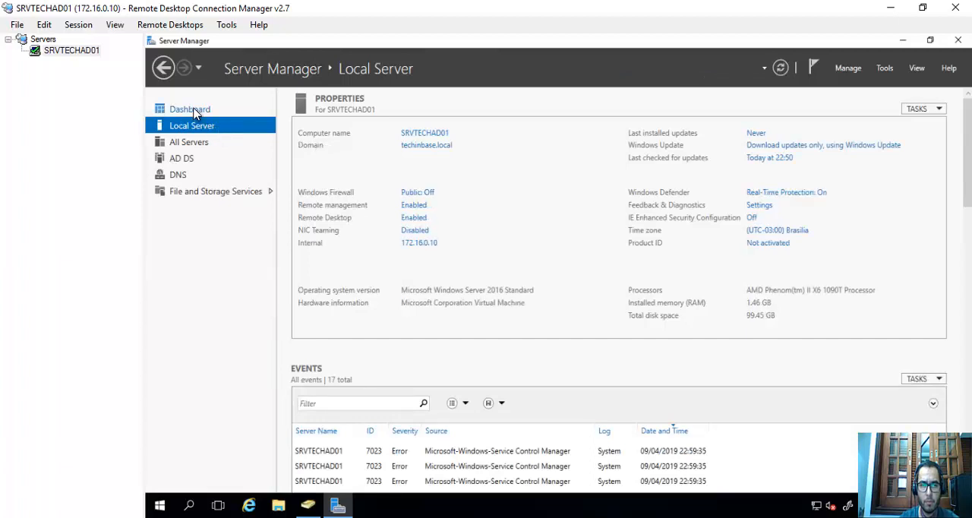
Find srvtechweb01 in the techinbase Active Directory domain and add it to the servers managed by Server Manager.
left_click(330, 69)
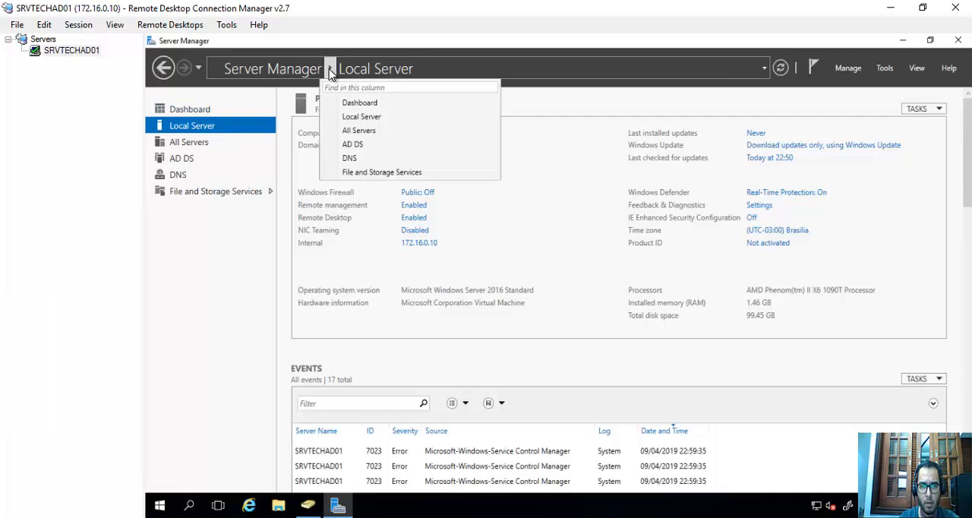
left_click(866, 76)
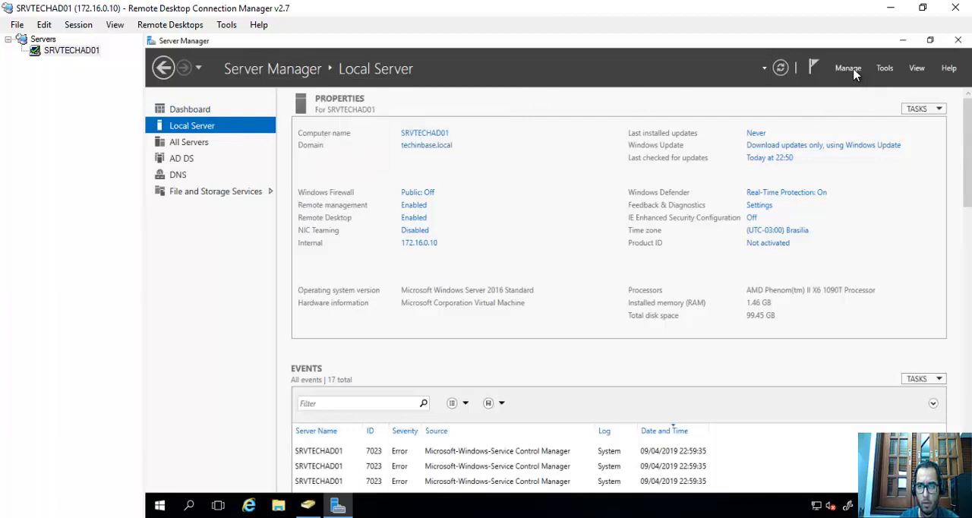
left_click(849, 68)
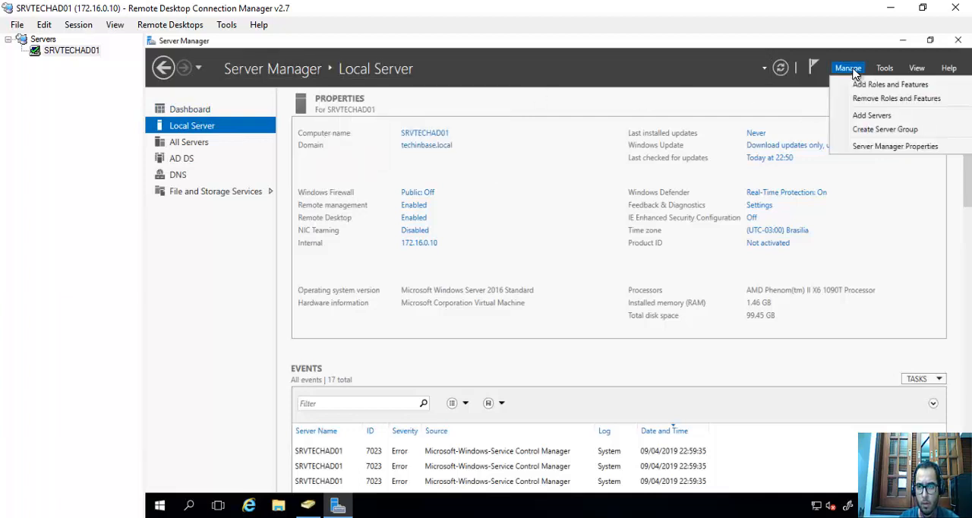
left_click(873, 118)
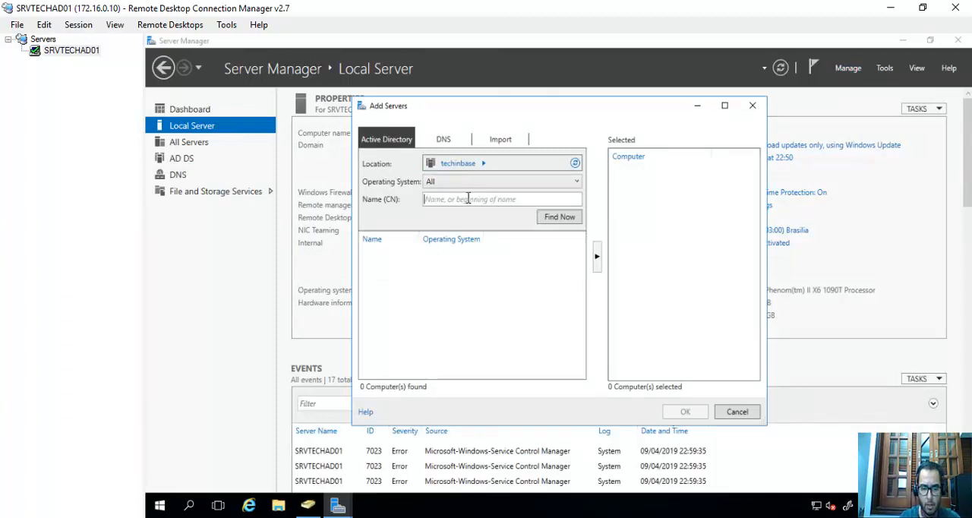
type("srvtechw")
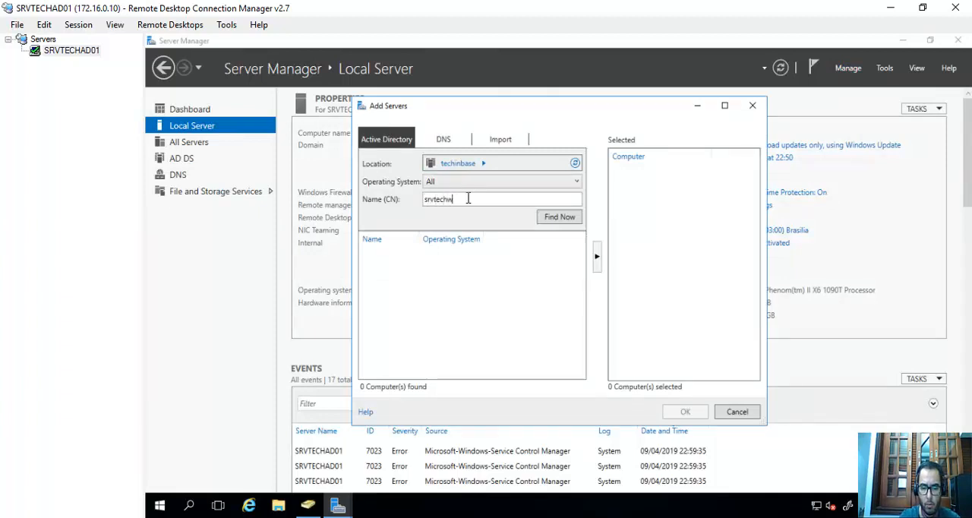
type("eb01")
key("Return")
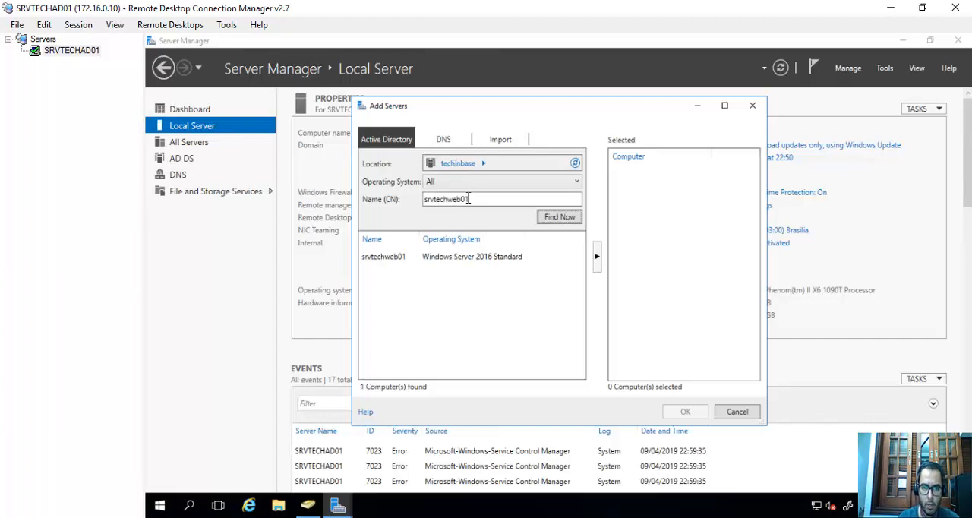
double_click(395, 260)
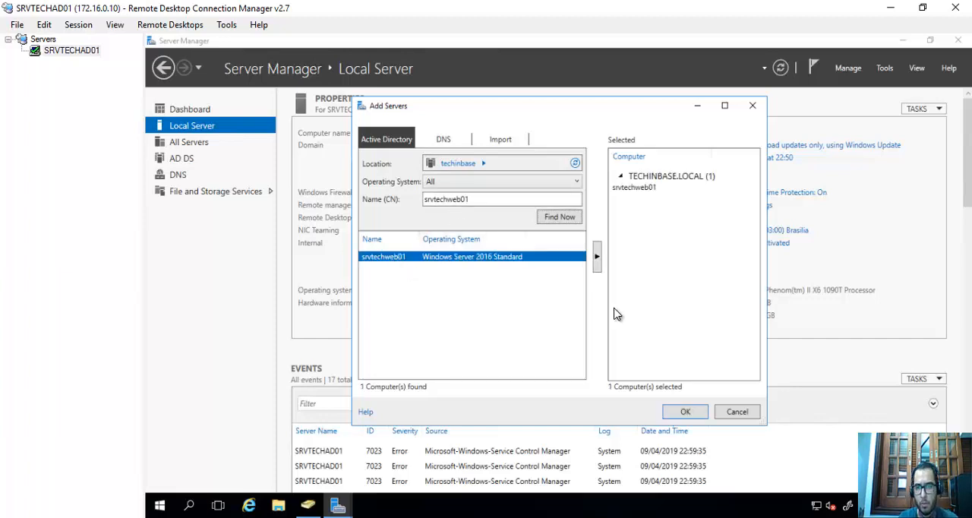
left_click(681, 414)
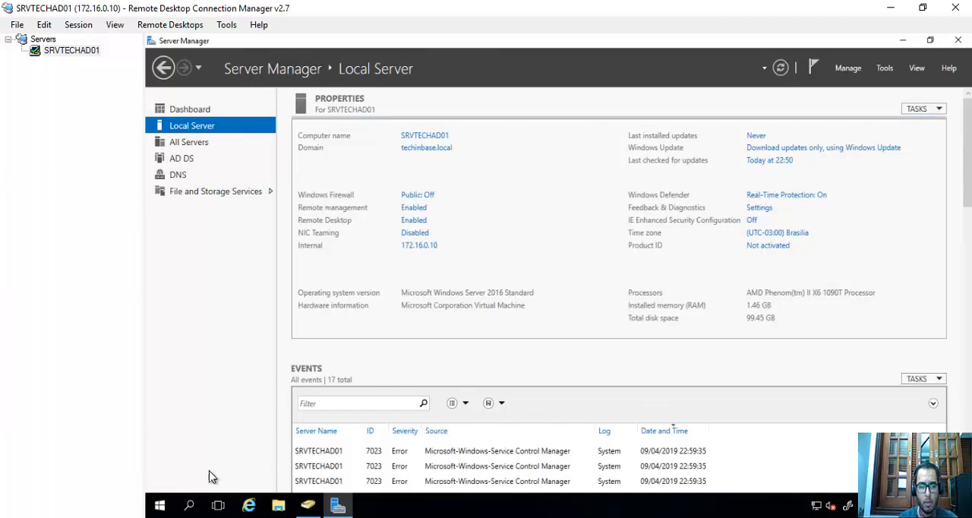
Open a command prompt on SRVTECHAD01 by running cmd.
key("super+x")
left_click(205, 444)
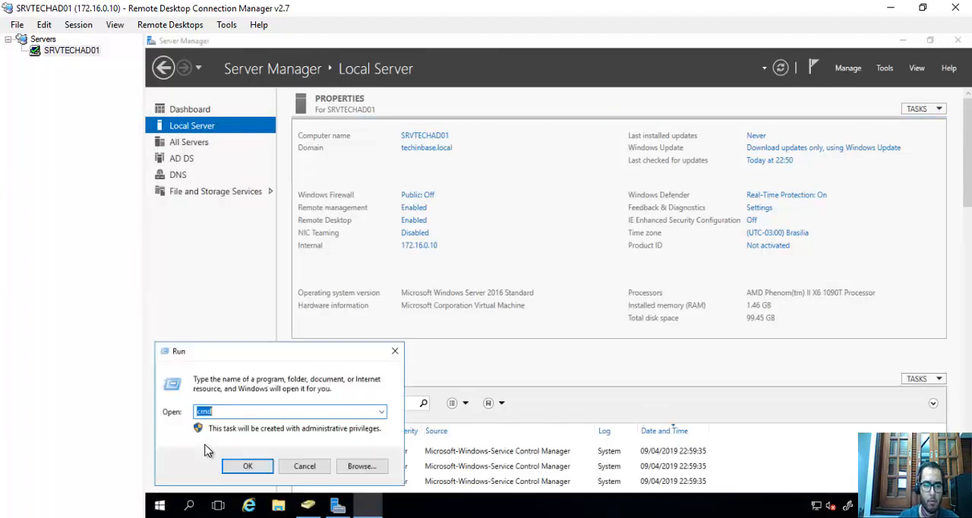
type("cmd")
key("Return")
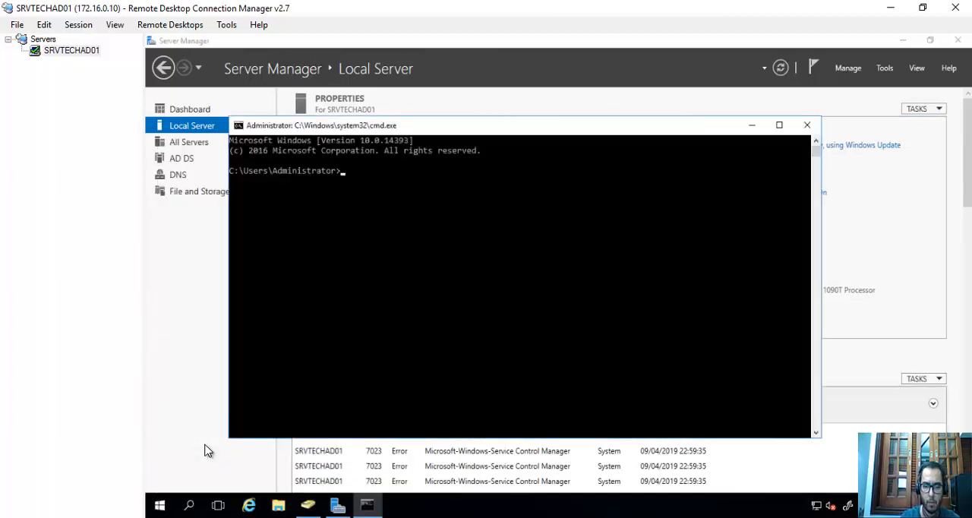
Ping srvtechweb01 from the command prompt, interrupt the ping and minimize the console window.
type("ping sr")
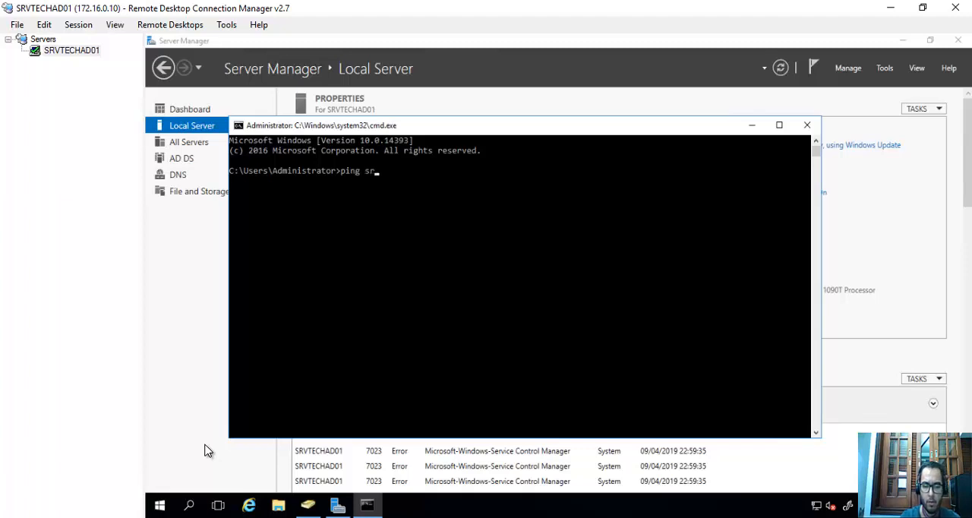
type("vtechweb")
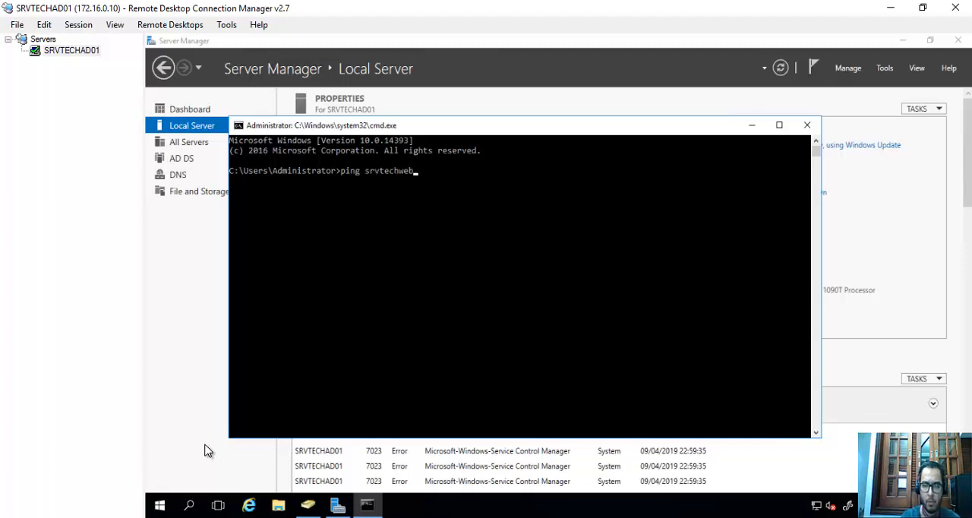
type("01")
key("Return")
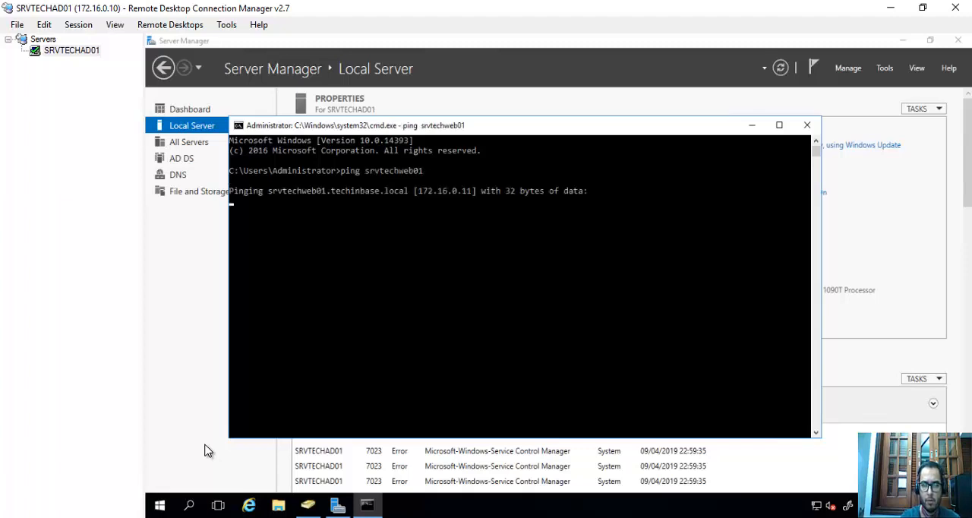
key("ctrl+c")
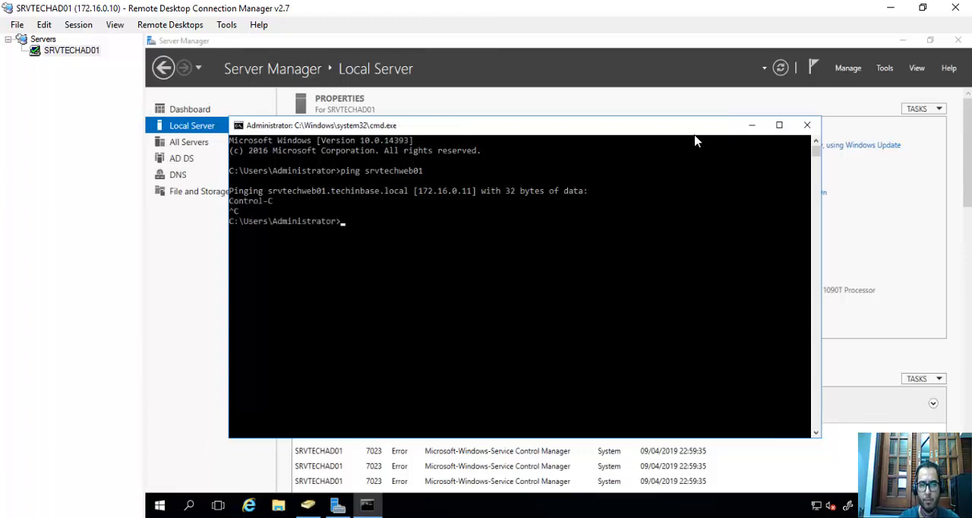
left_click(751, 125)
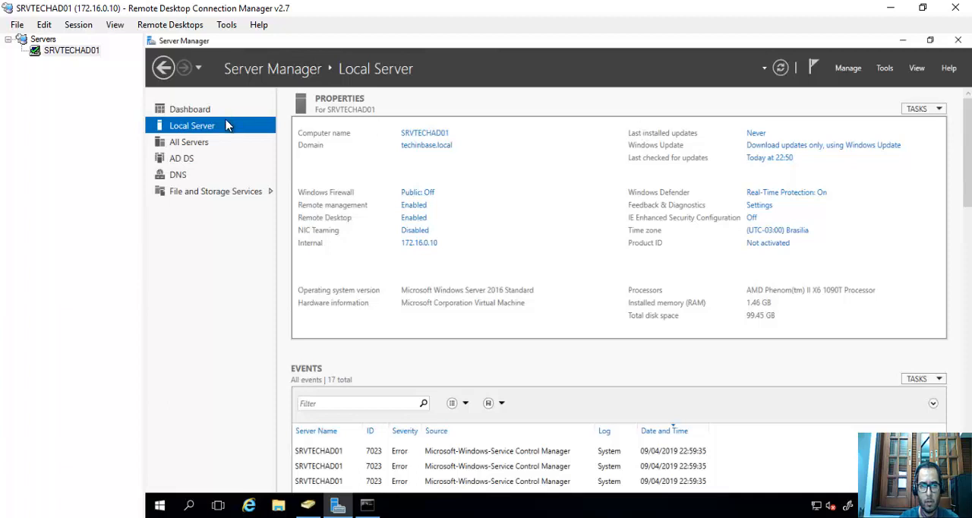
Refresh the Local Server page in Server Manager and open its address history.
left_click(330, 71)
left_click(331, 73)
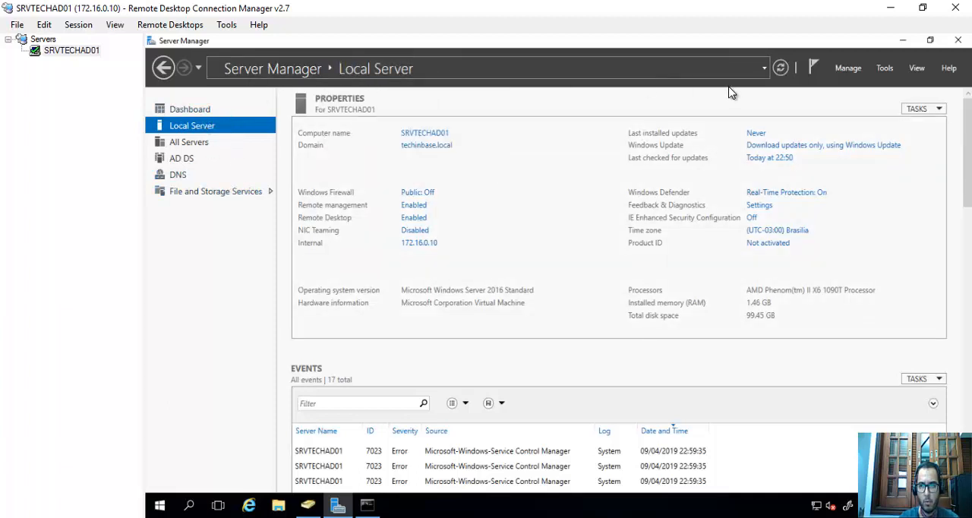
left_click(782, 71)
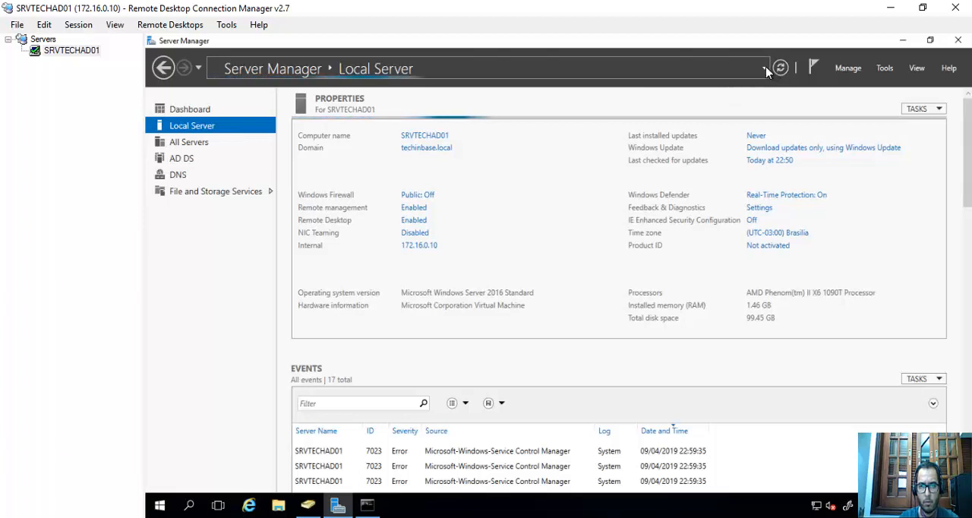
left_click(765, 69)
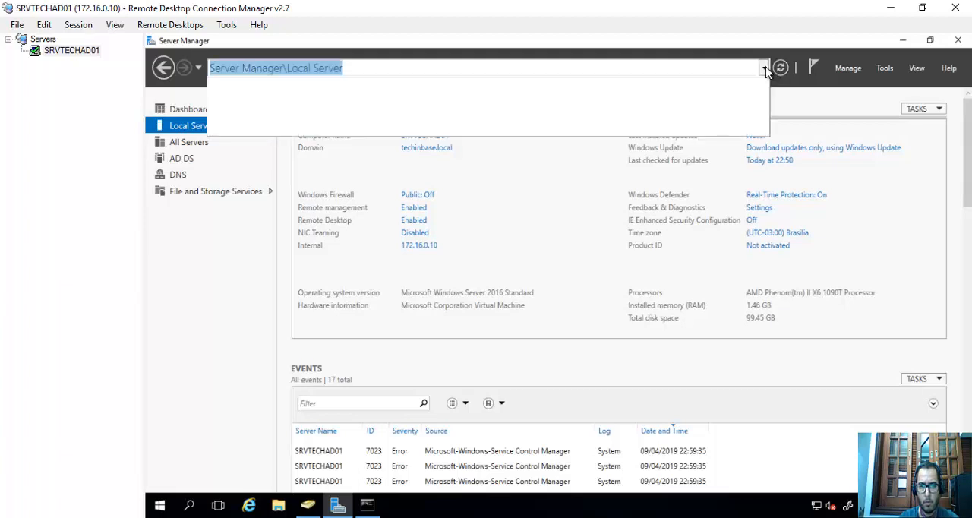
left_click(848, 68)
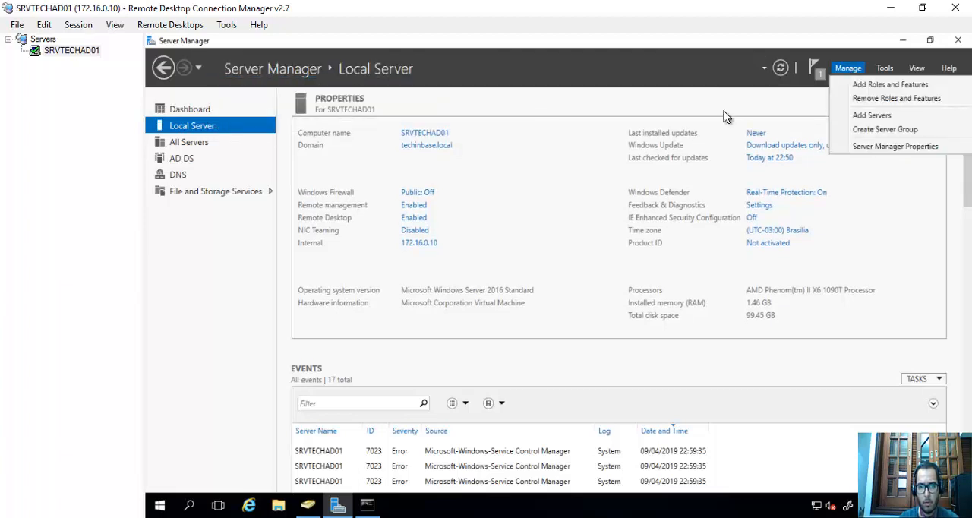
left_click(371, 275)
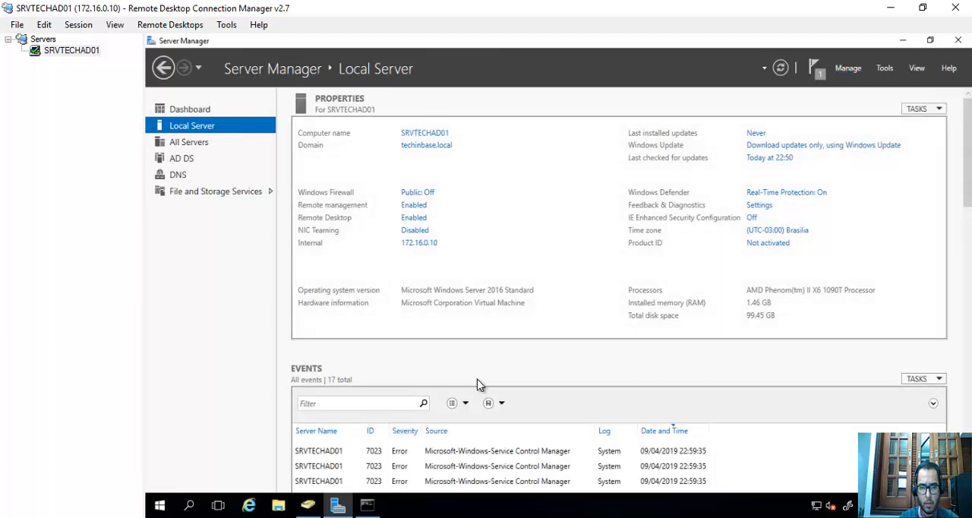
scroll(479, 383, "down", 2)
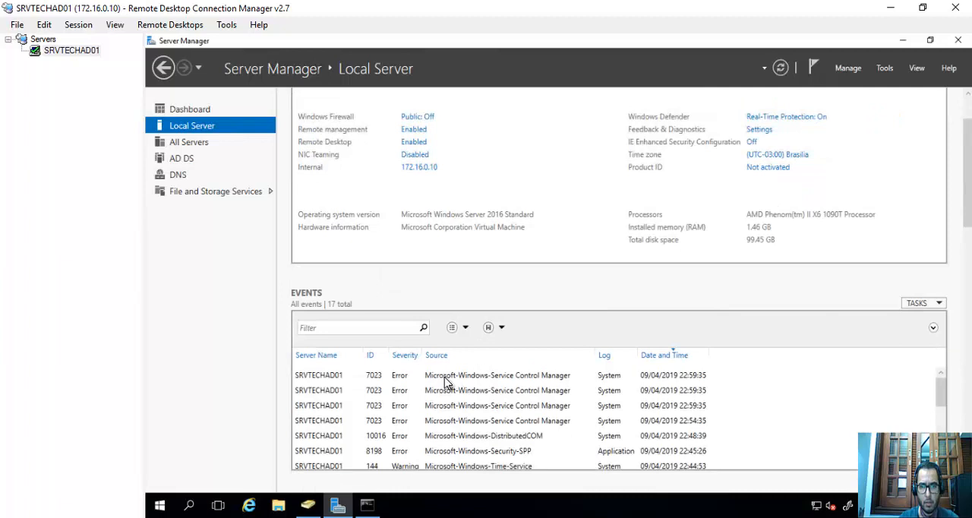
key("alt+Tab")
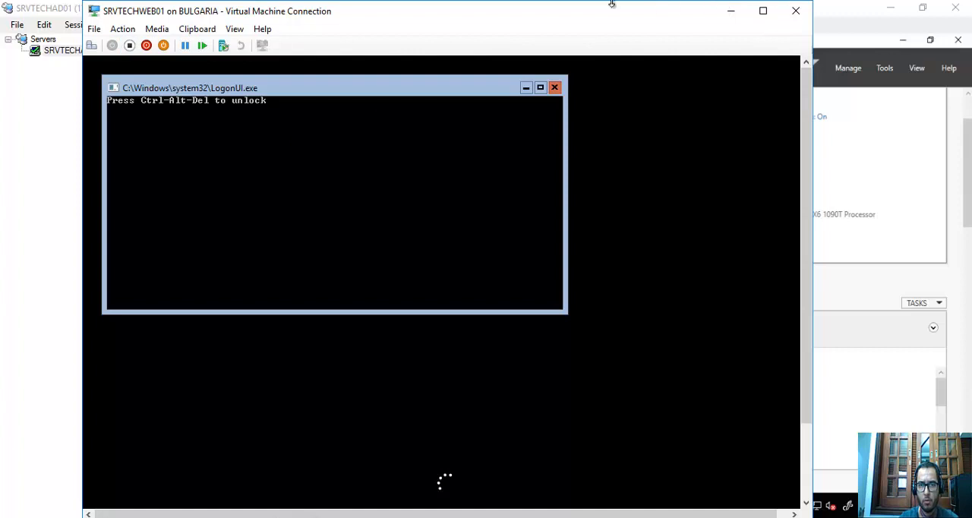
mouse_move(613, 2)
left_click(664, 11)
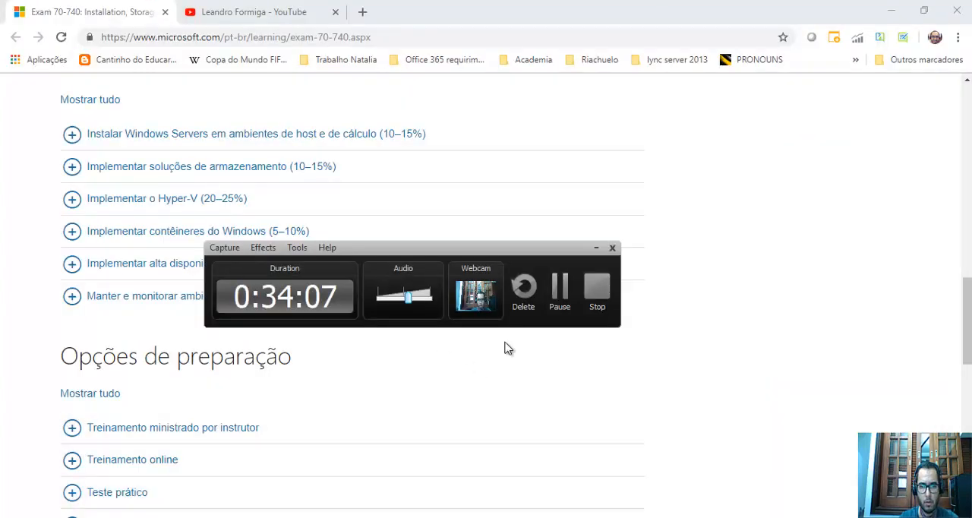
left_click(560, 284)
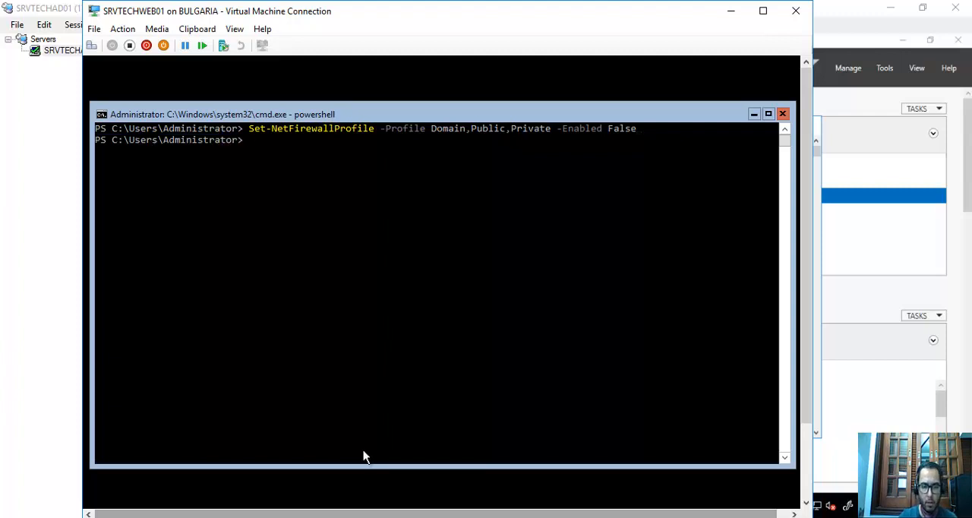
Switch to the SRVTECHAD01 remote session, ping srvtechweb01 from its command prompt and interrupt the ping.
left_click(323, 517)
left_click(365, 505)
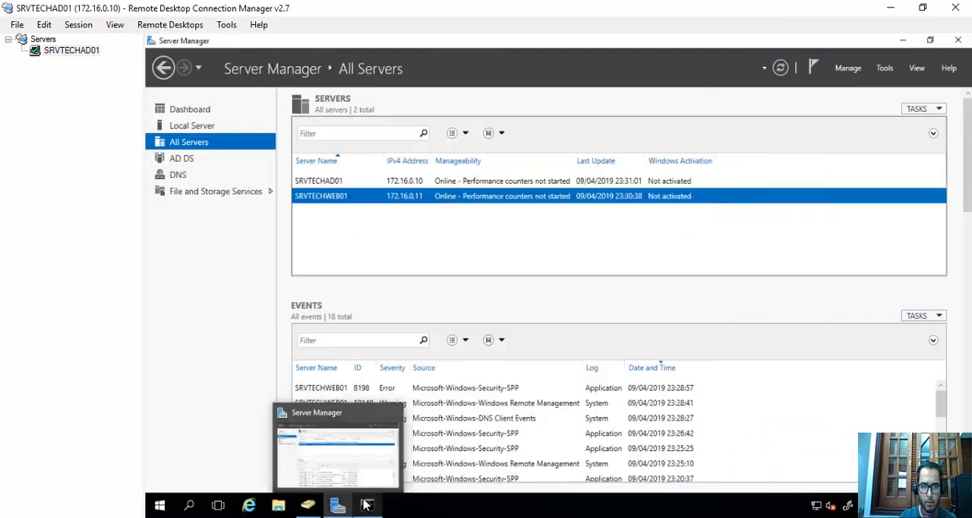
left_click(365, 505)
left_click(372, 232)
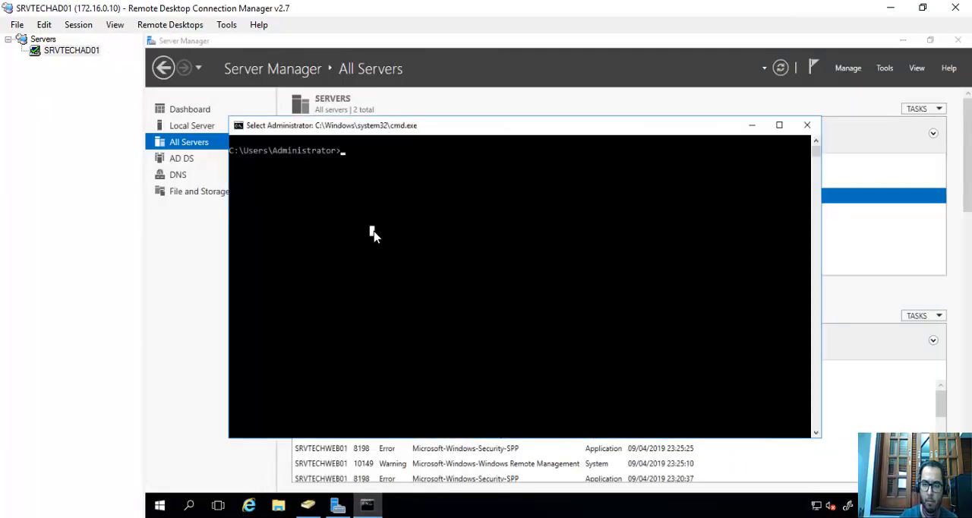
type("ping srvtechweb01")
key("Return")
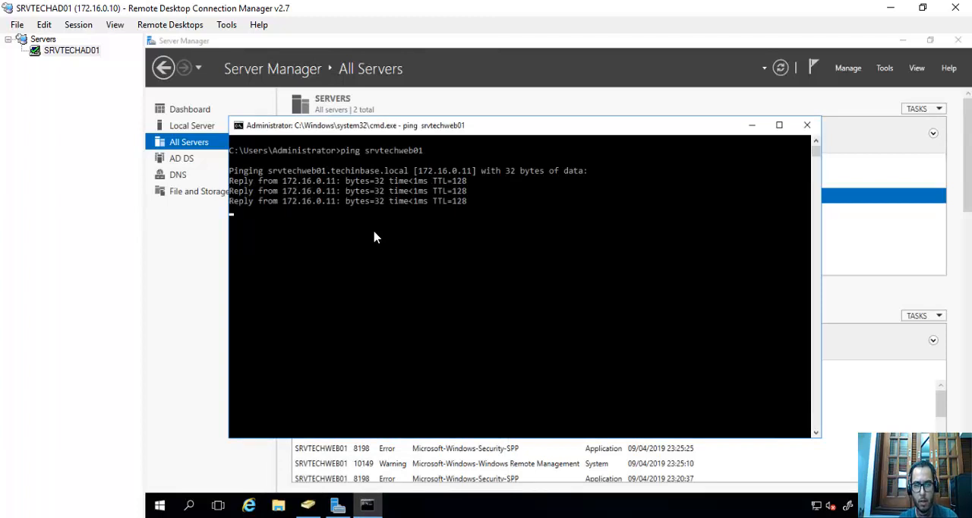
key("ctrl+c")
key("Return")
key("Return")
key("Return")
key("Return")
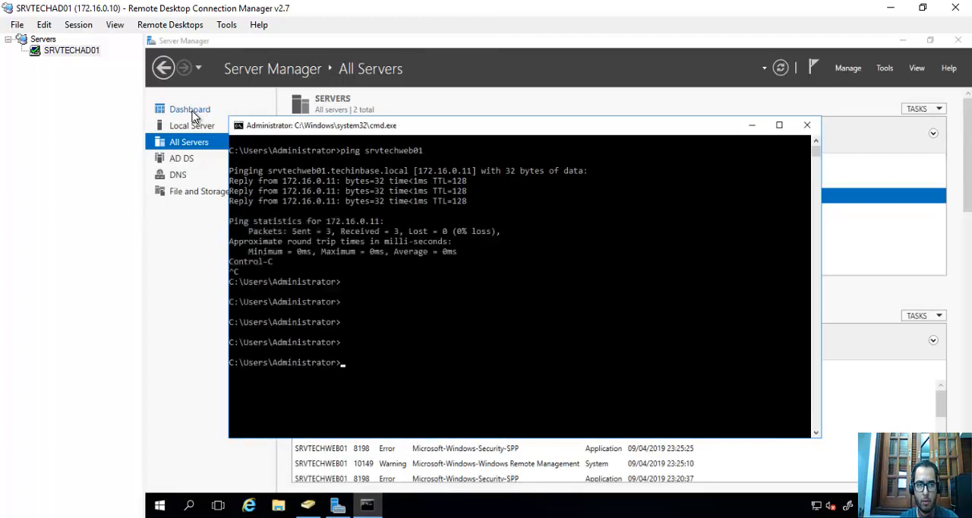
From the Server Manager dashboard, find srvtechweb01 in the techinbase Active Directory domain and add it to the managed servers.
left_click(191, 112)
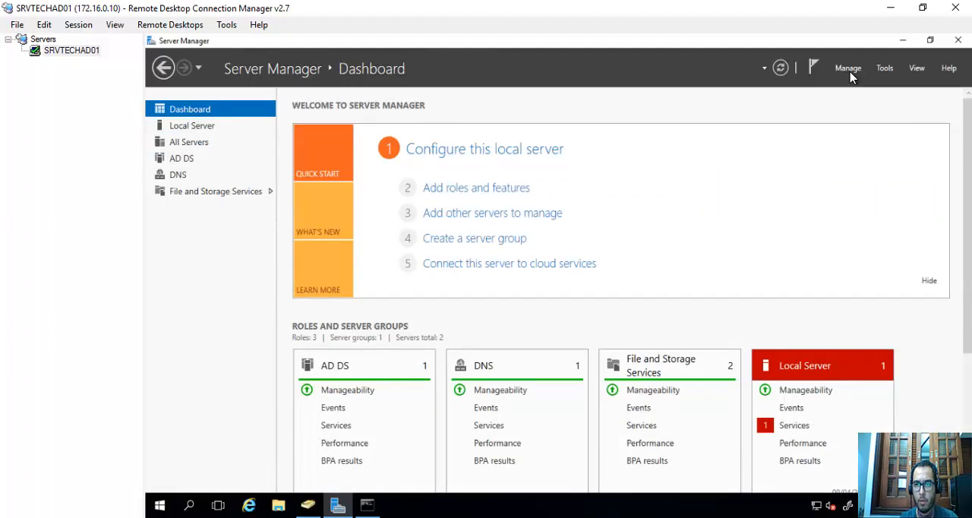
left_click(849, 70)
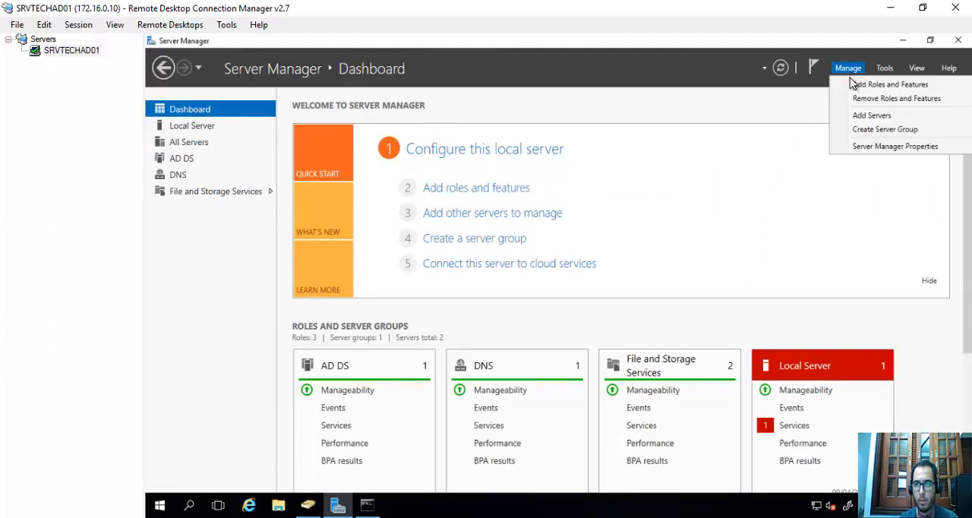
left_click(872, 115)
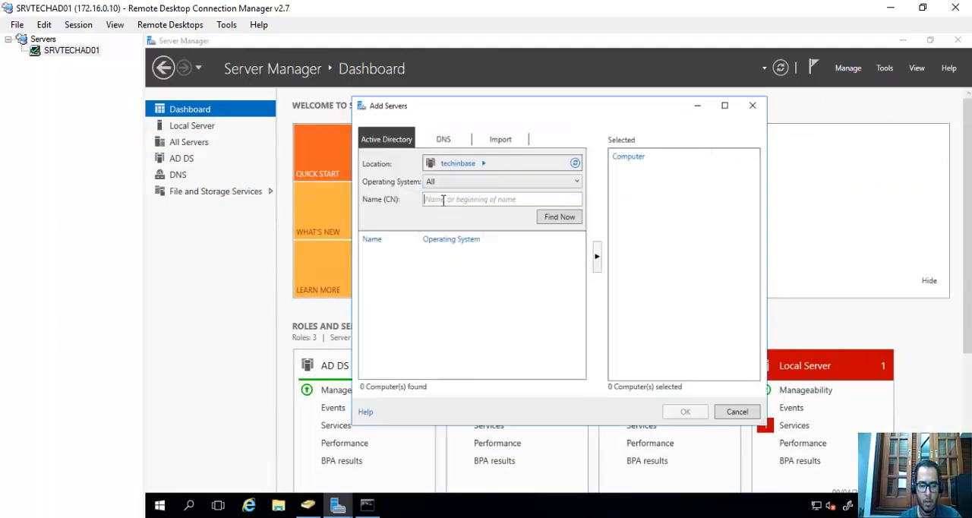
type("srvtechweb")
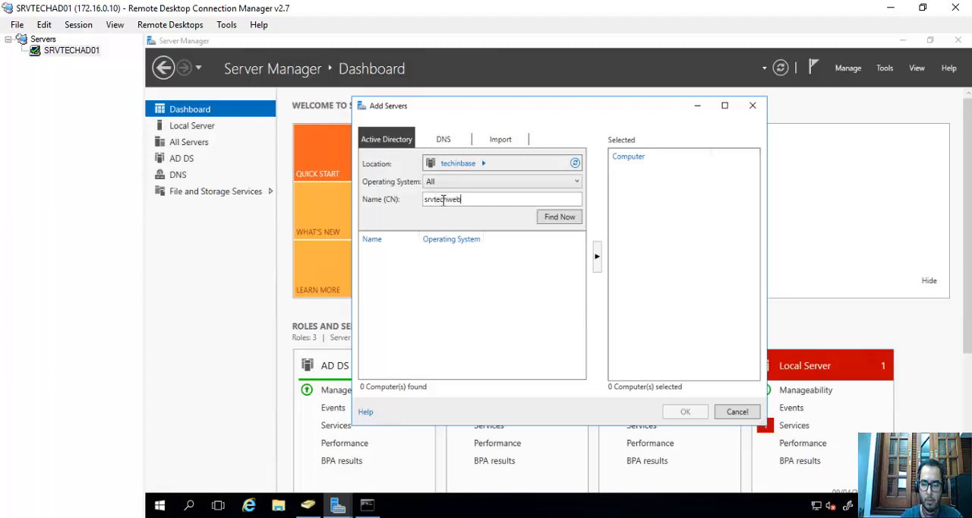
type("01")
key("Return")
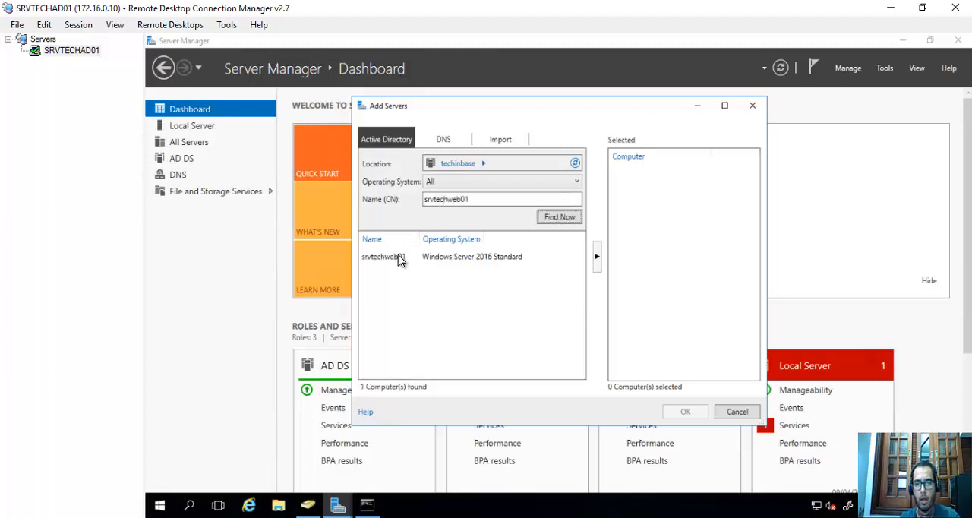
left_click(400, 257)
left_click(597, 257)
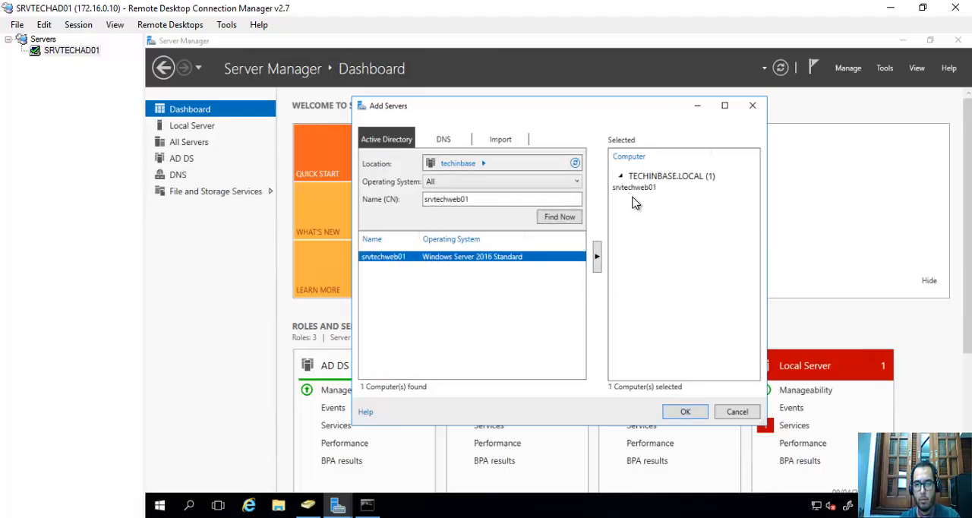
left_click(685, 412)
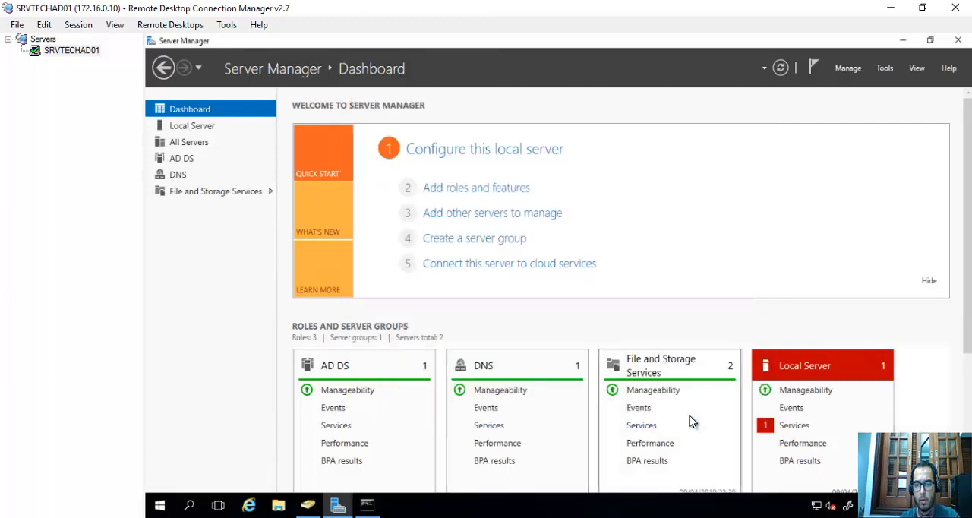
Open Computer Management for SRVTECHWEB01 from the list of all servers and widen its console tree.
left_click(208, 148)
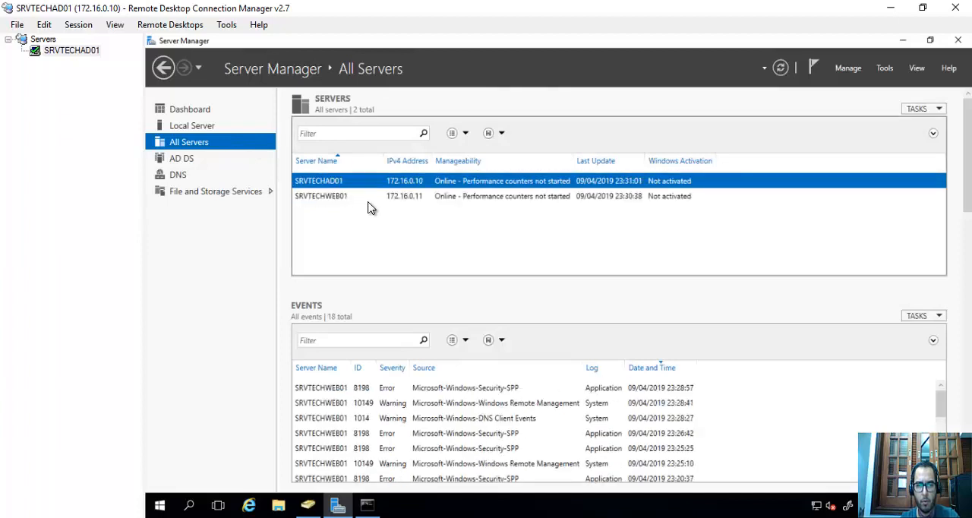
left_click(348, 202)
right_click(349, 203)
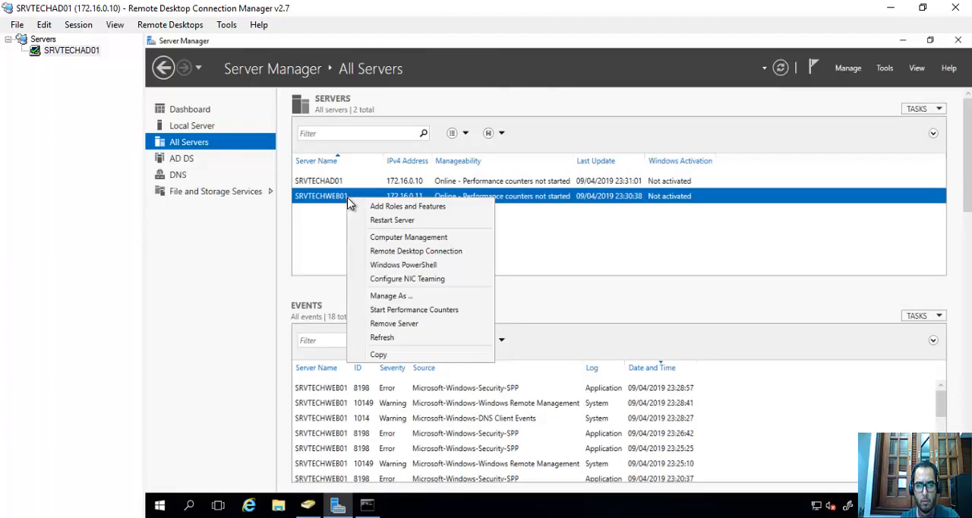
left_click(416, 241)
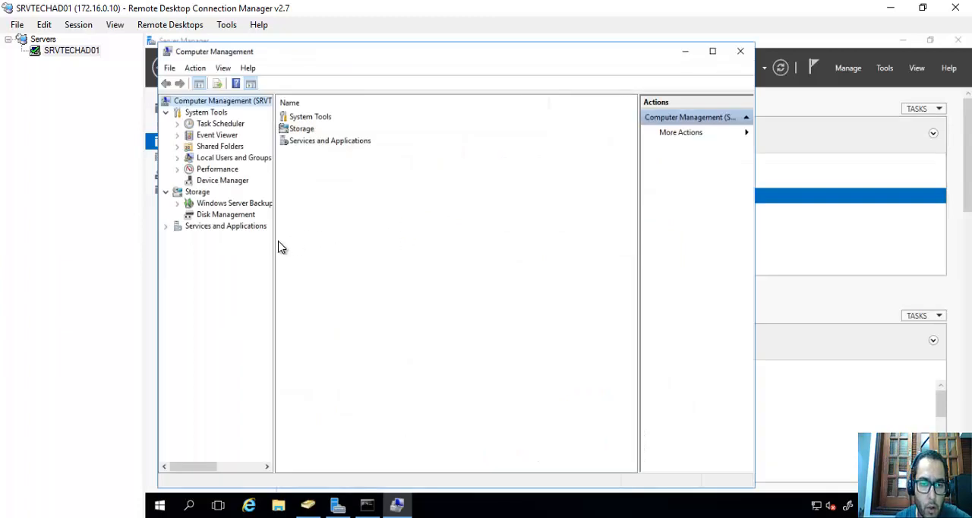
left_click_drag(273, 241, 366, 241)
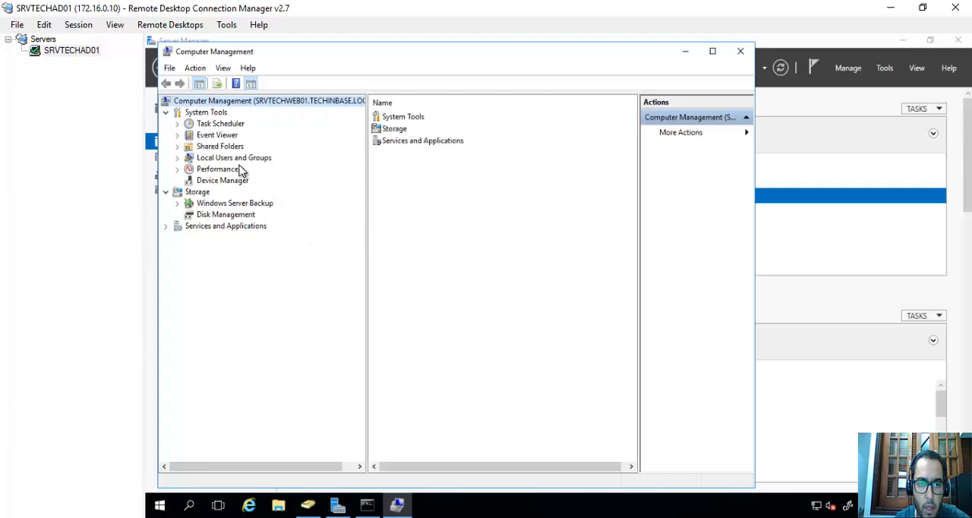
View SRVTECHWEB01's Disk Management and Windows Server Backup nodes and close Computer Management.
left_click(221, 214)
left_click(217, 204)
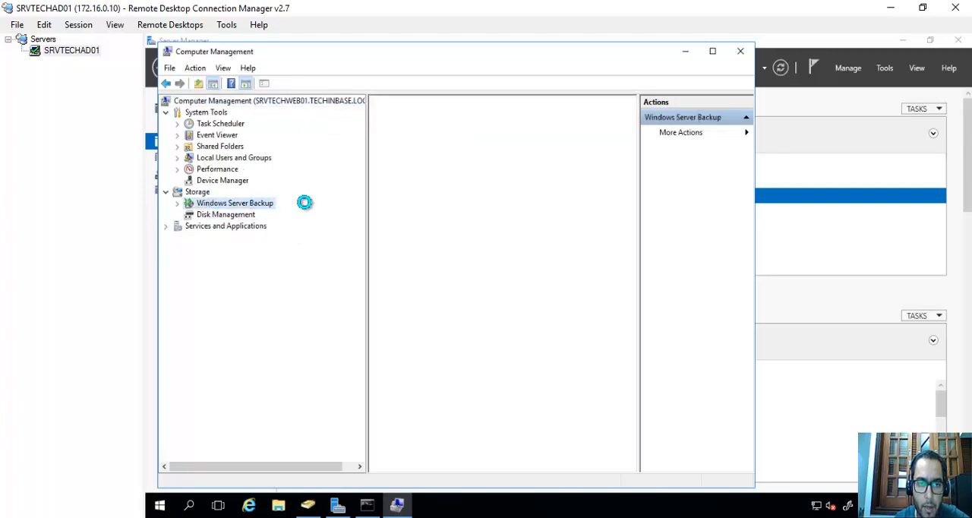
left_click(741, 52)
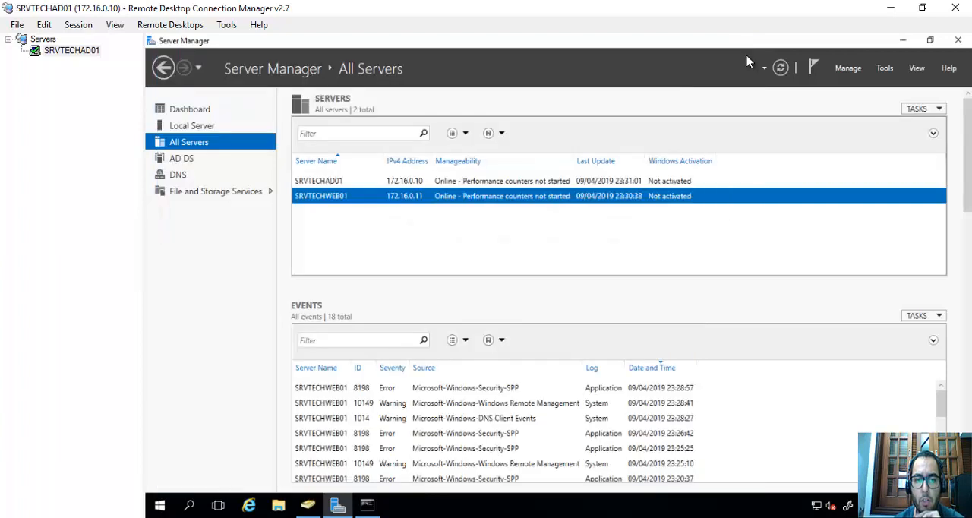
Open a remote Windows PowerShell session on SRVTECHWEB01 from the server list and move its window clear.
right_click(347, 200)
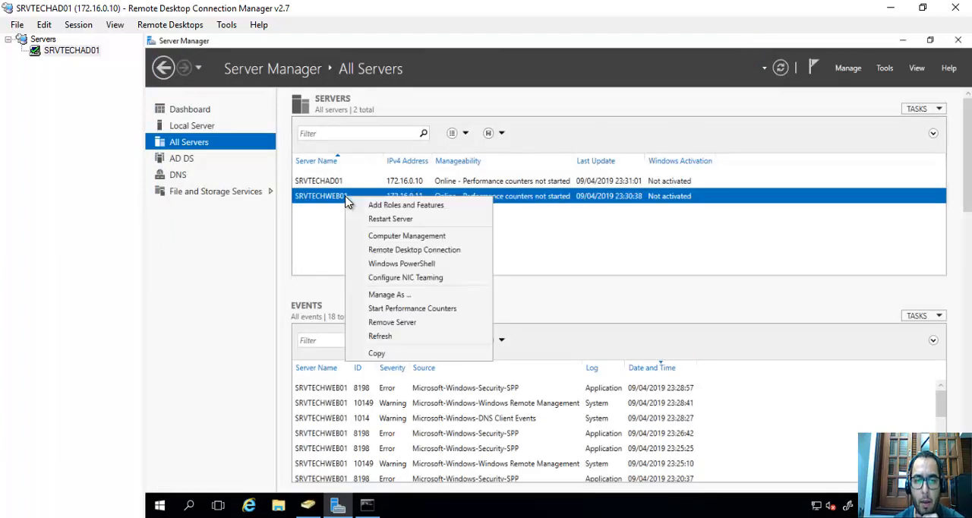
left_click(409, 263)
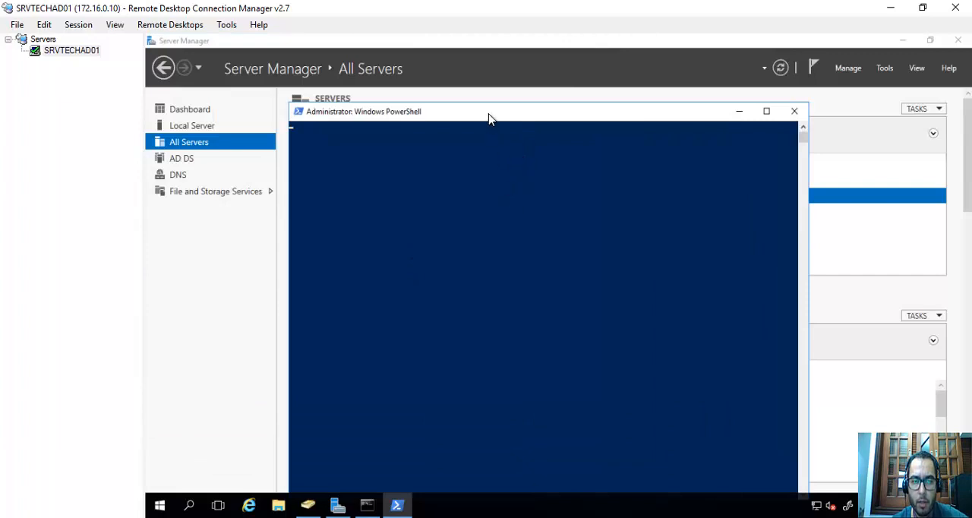
left_click_drag(489, 114, 503, 94)
left_click(511, 163)
right_click(512, 164)
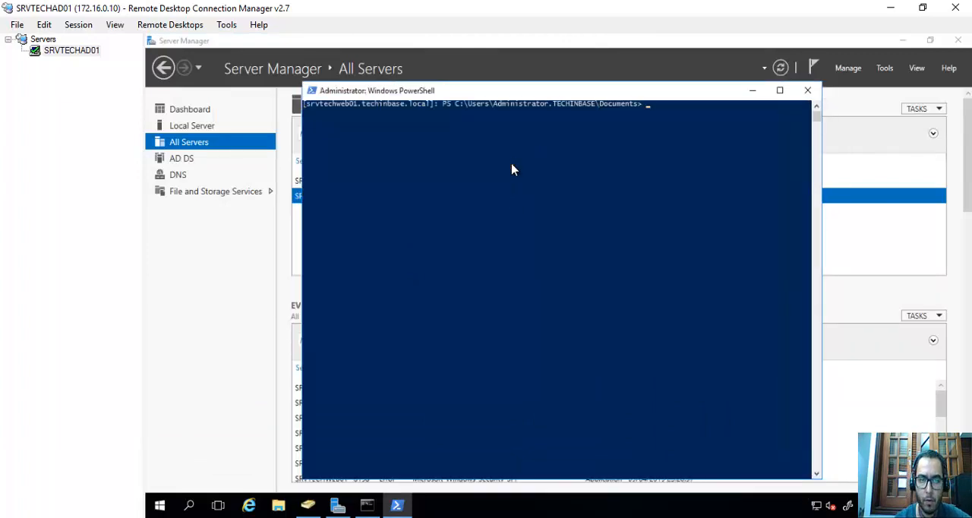
key("Return")
key("Return")
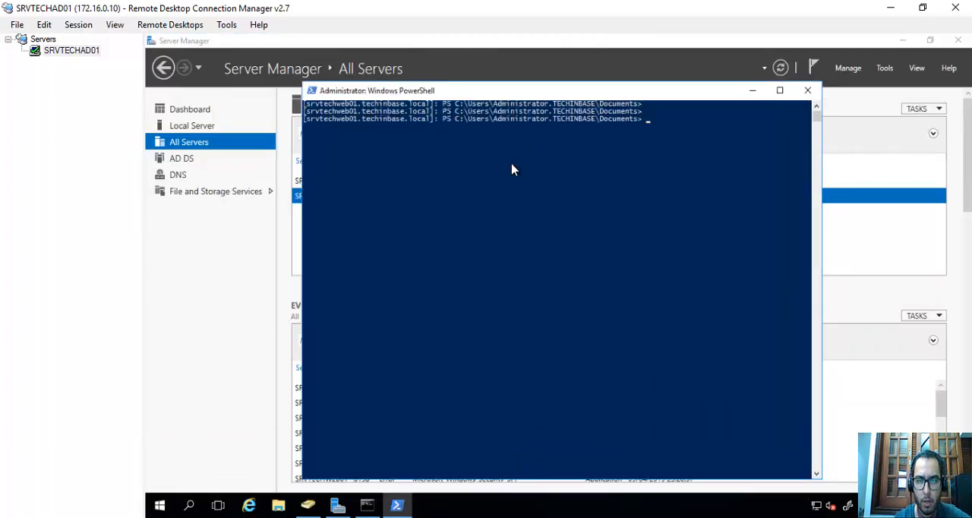
Run hostname and ipconfig in the remote PowerShell session on srvtechweb01 and close the session window.
type("hostna")
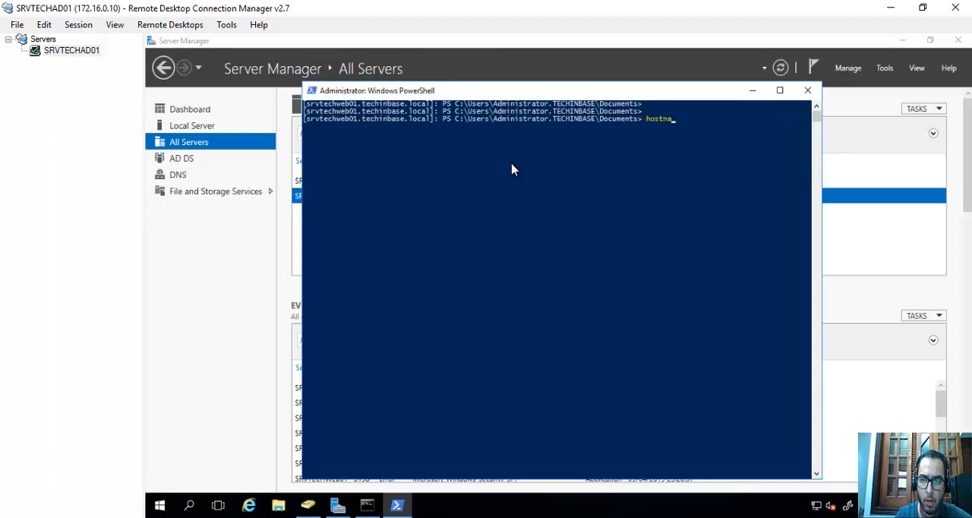
type("me")
key("Return")
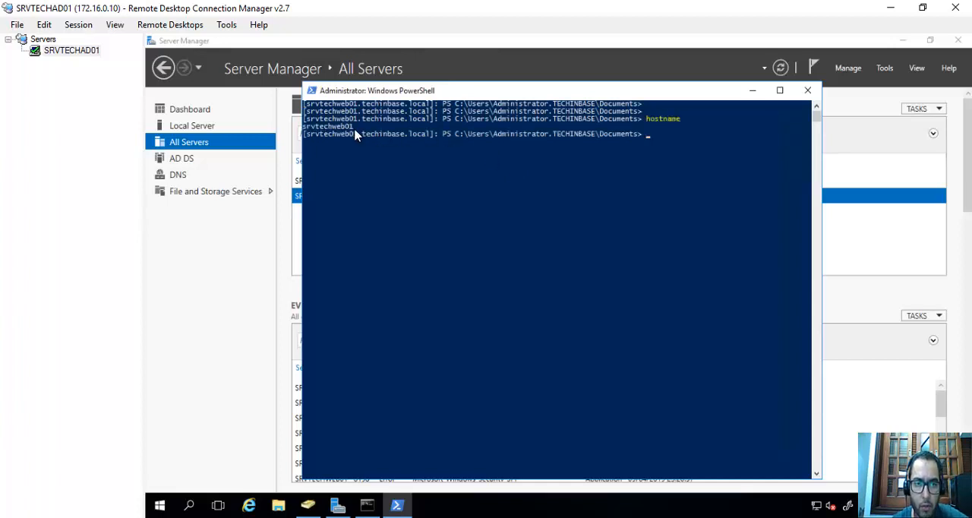
left_click_drag(355, 131, 304, 128)
left_click(550, 158)
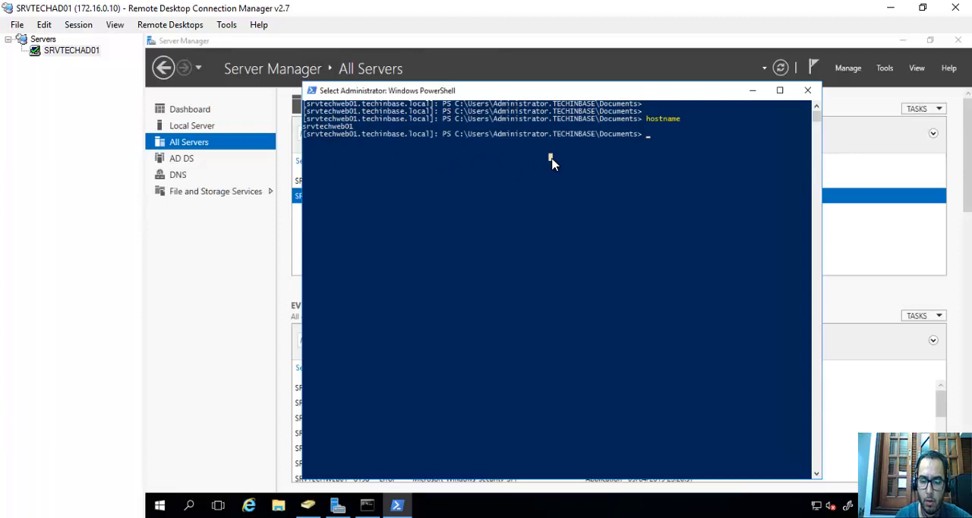
type("ipconfig")
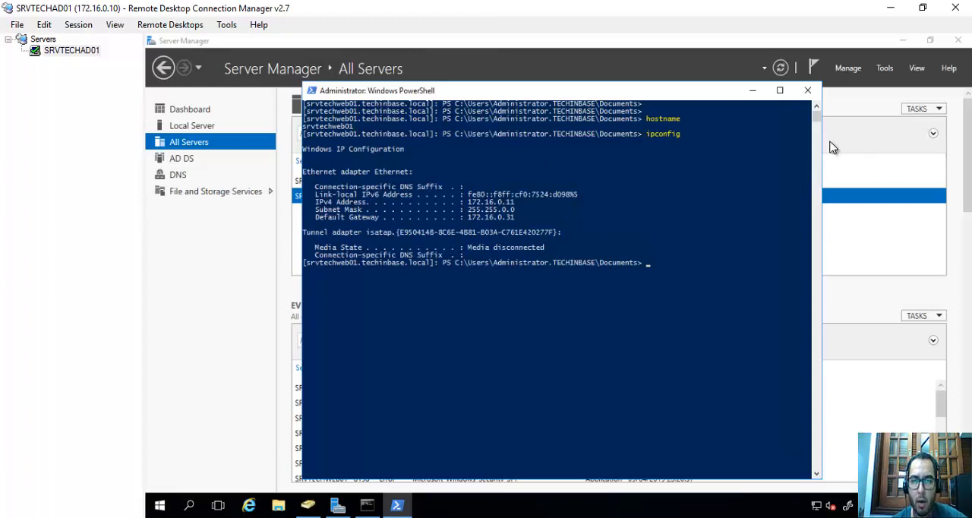
left_click(807, 92)
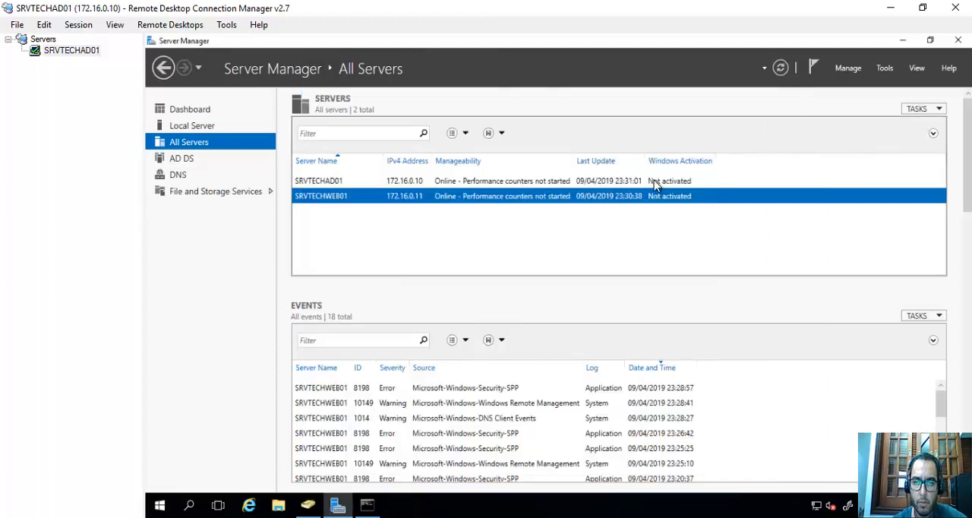
Start adding roles and features to SRVTECHWEB01 as a role-based installation with srvtechweb01 as the destination server.
right_click(393, 199)
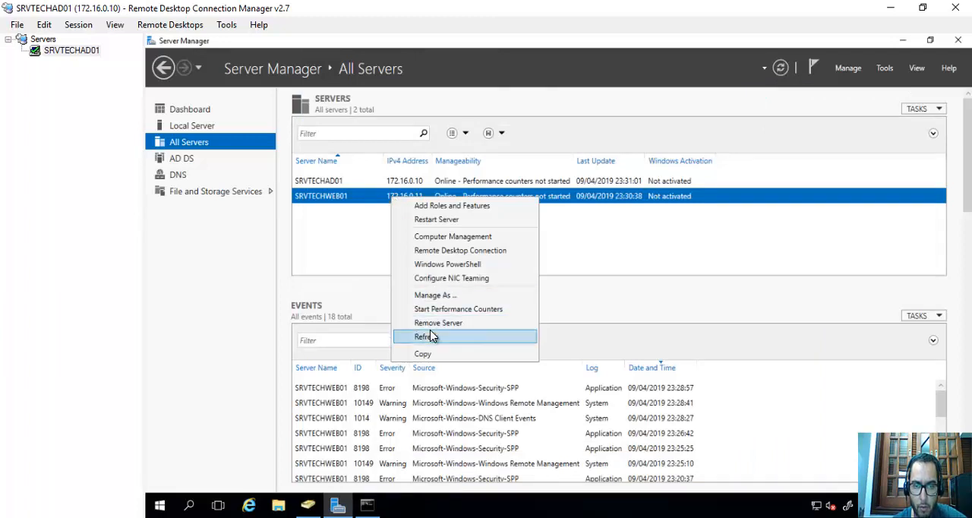
left_click(439, 207)
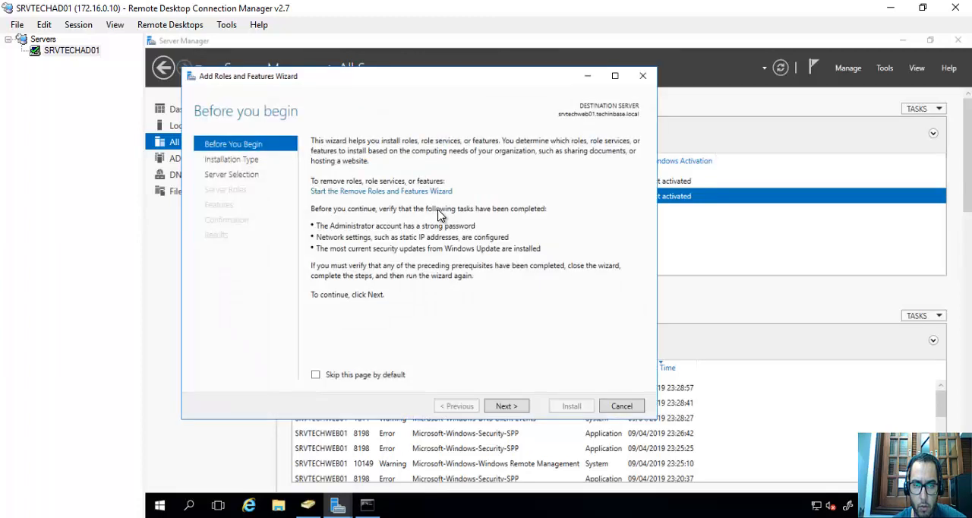
left_click(514, 410)
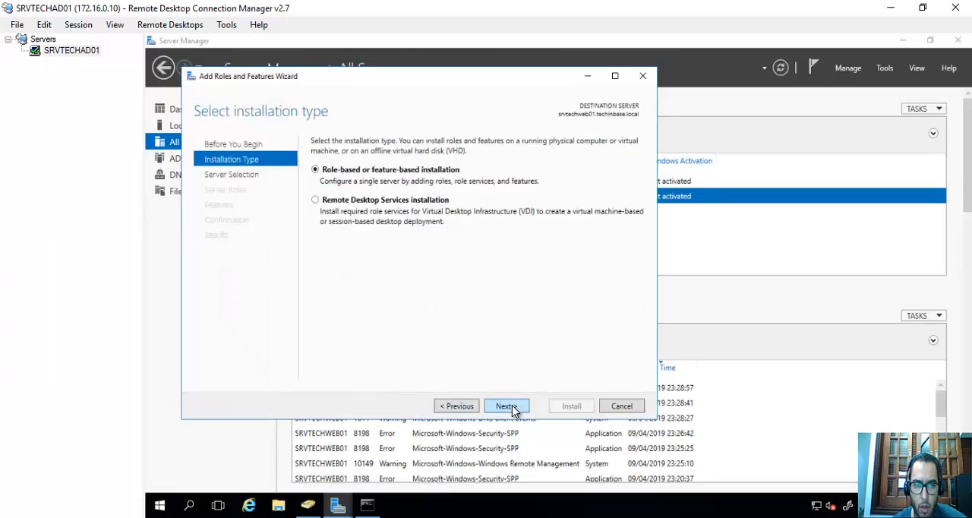
left_click(514, 410)
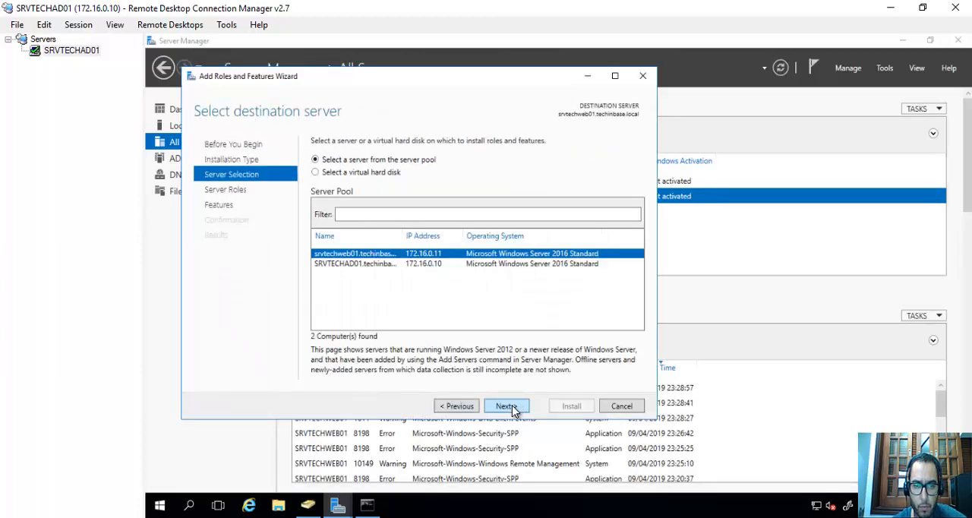
left_click(351, 264)
left_click(354, 254)
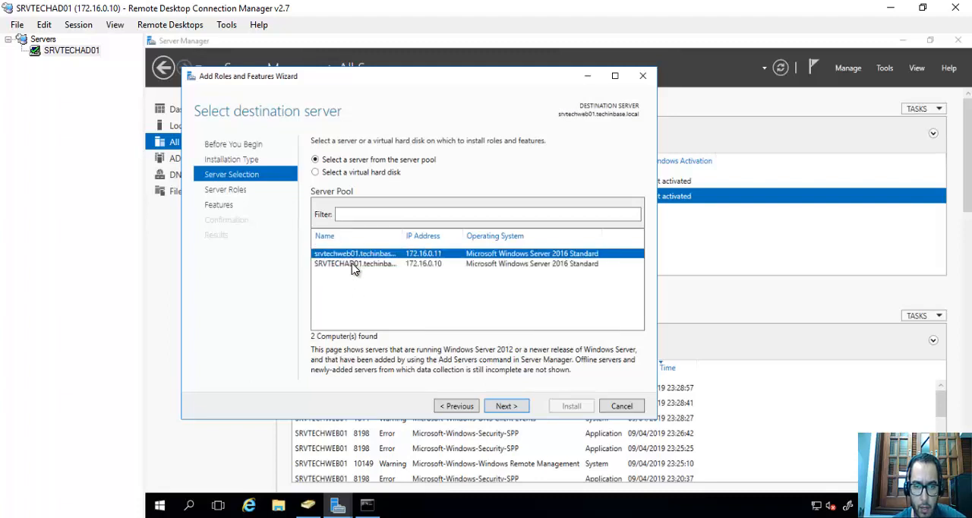
left_click(355, 263)
left_click(356, 253)
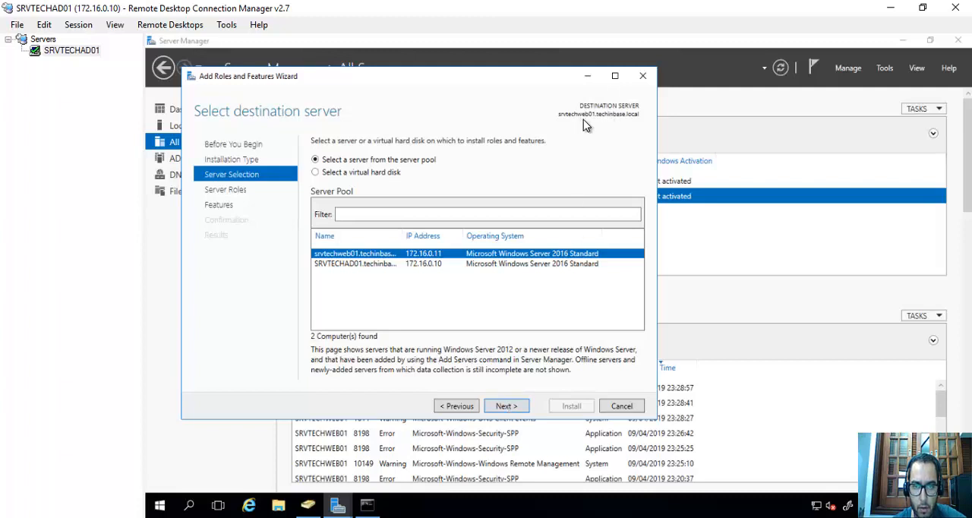
left_click(510, 408)
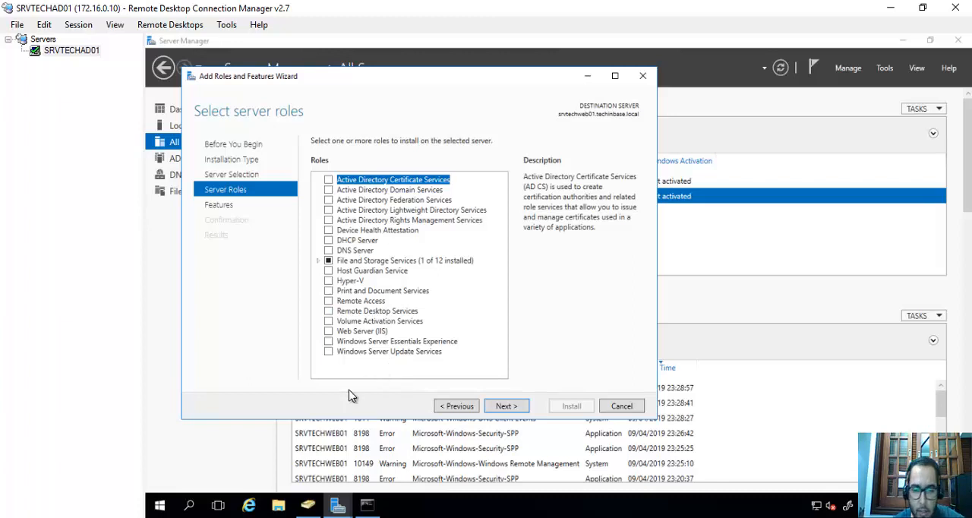
Look through the server roles offered for SRVTECHAD01, and return to the role list with srvtechweb01 as the destination server.
left_click(465, 410)
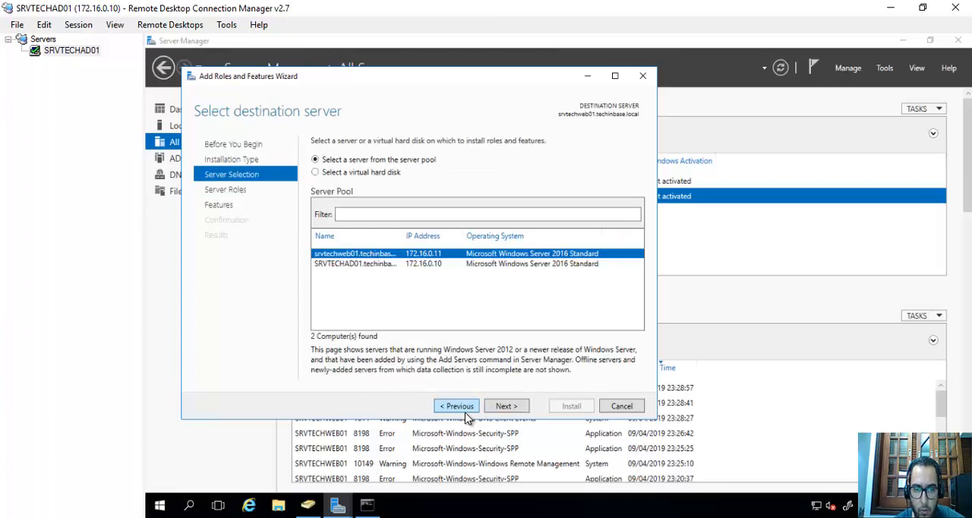
left_click(338, 264)
left_click(520, 406)
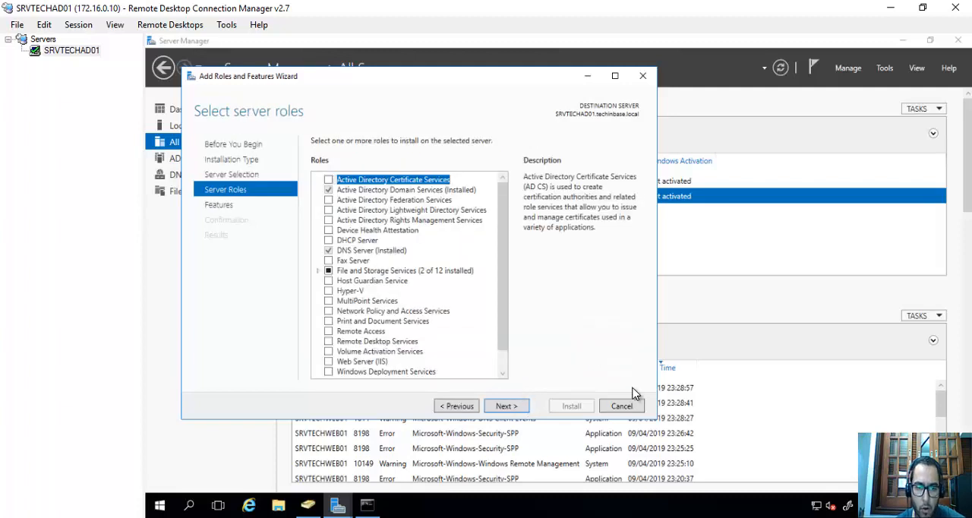
scroll(459, 296, "down", 1)
scroll(458, 294, "up", 1)
scroll(456, 286, "down", 1)
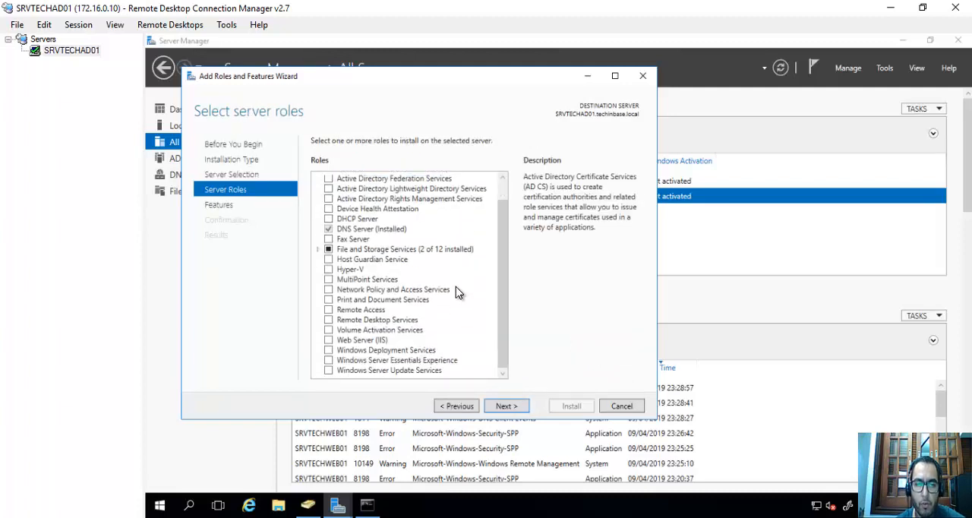
scroll(456, 286, "up", 1)
left_click(456, 406)
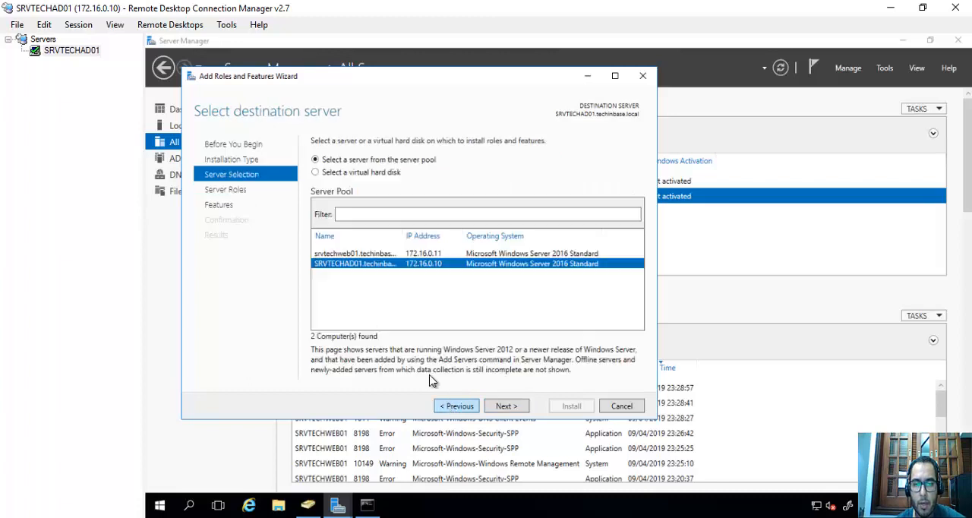
left_click(372, 255)
left_click(503, 407)
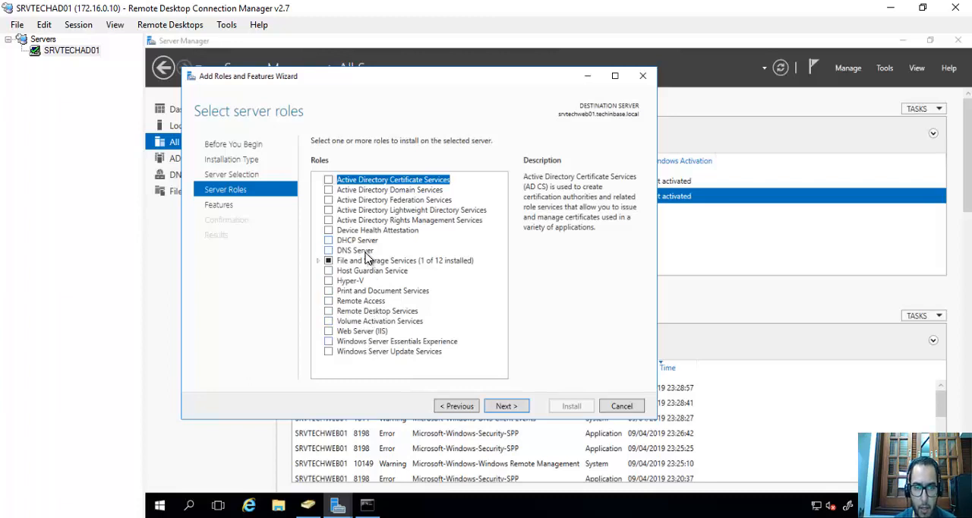
Look at the Active Directory Domain Services and File and Storage Services roles, and select Web Server (IIS) for installation.
left_click(370, 194)
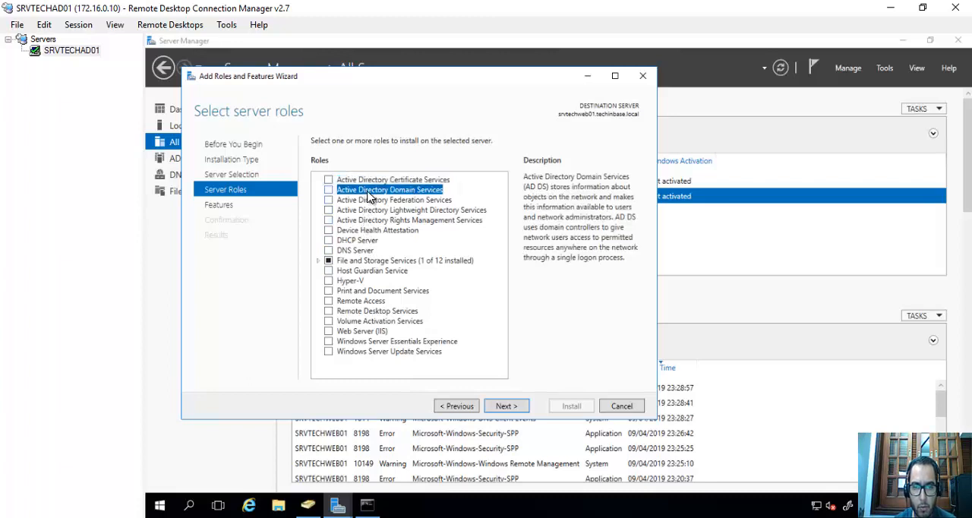
left_click(319, 261)
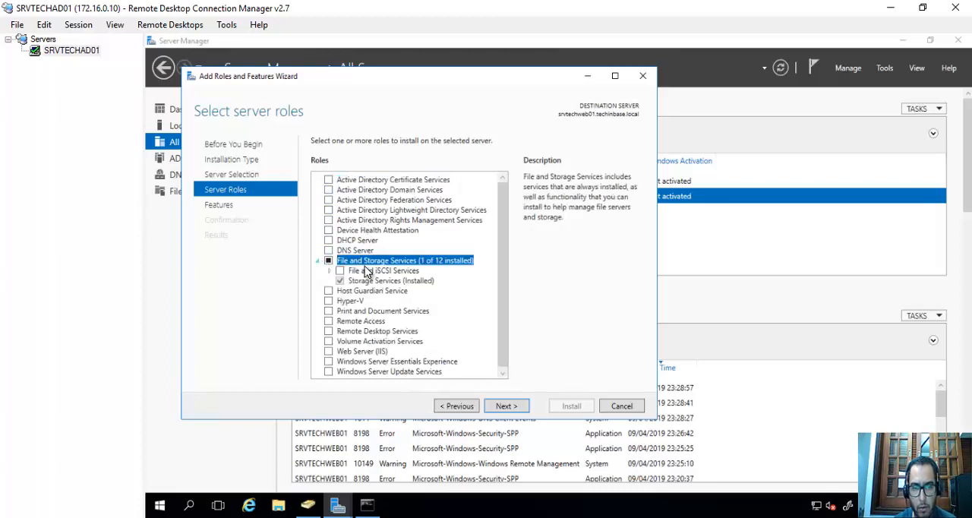
left_click(318, 261)
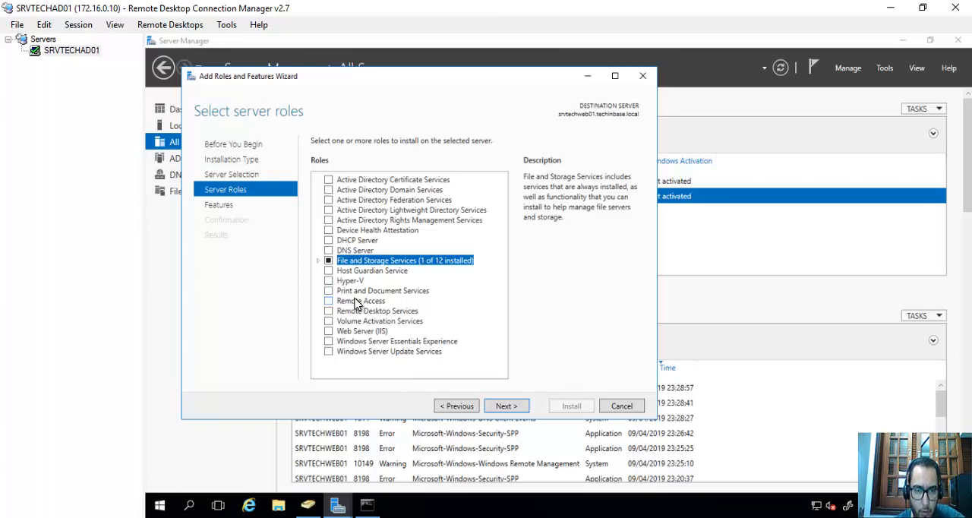
left_click(331, 334)
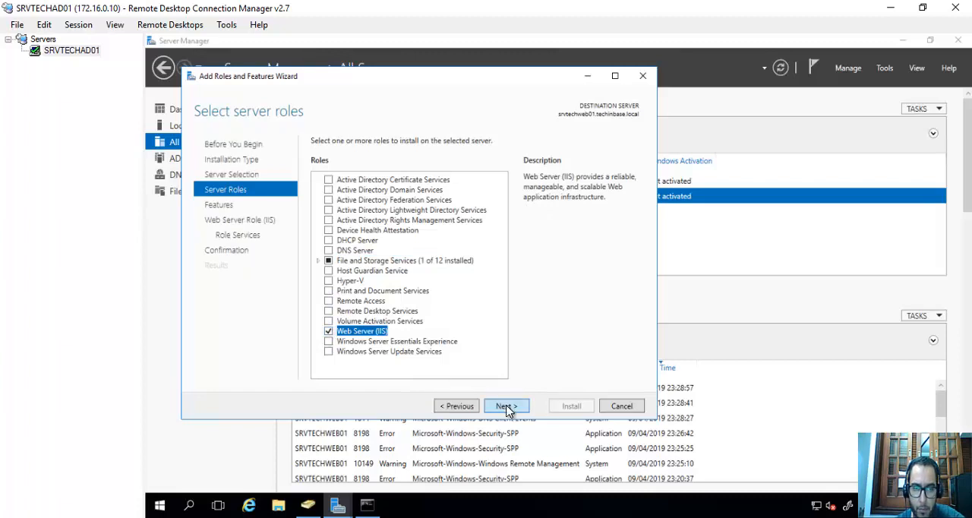
Keep the default features and IIS role services, review the selections and start installing Web Server (IIS) on srvtechweb01.
left_click(507, 407)
scroll(419, 263, "down", 10)
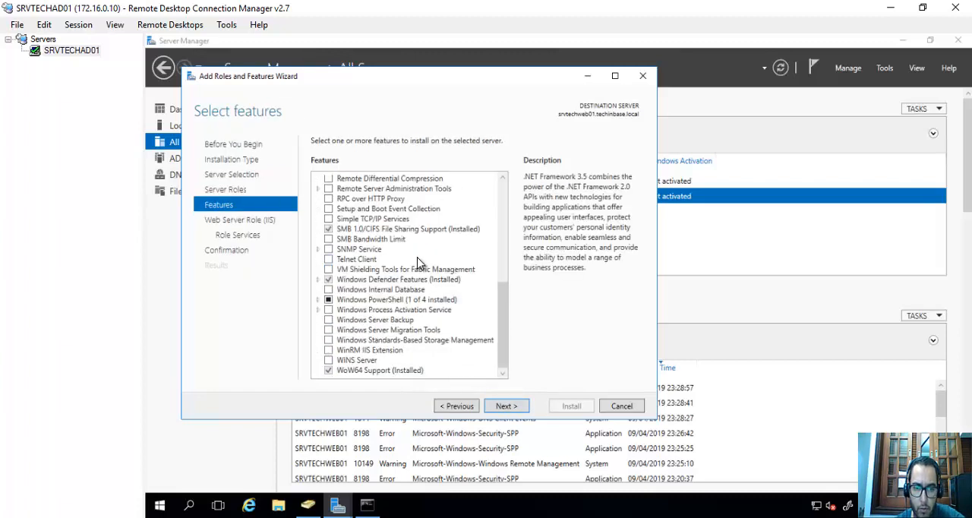
left_click(513, 408)
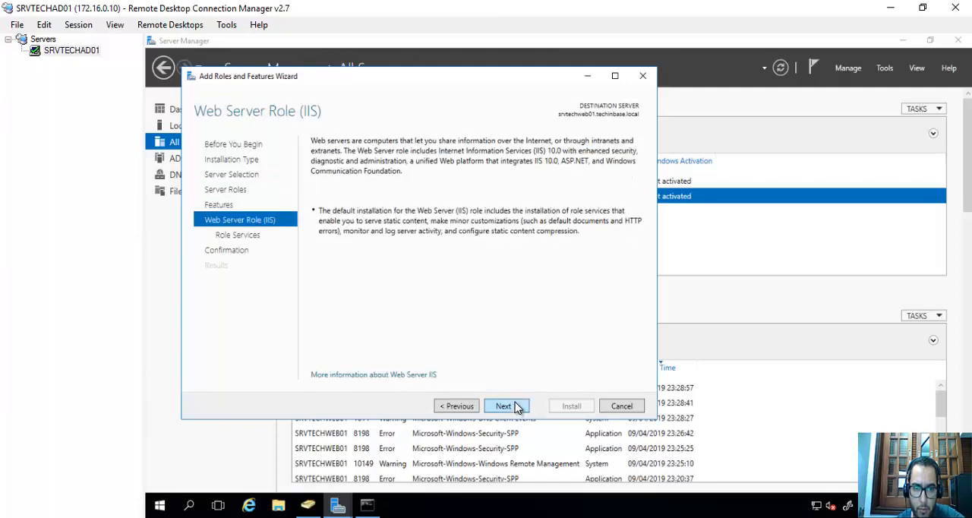
left_click(515, 408)
scroll(468, 319, "down", 5)
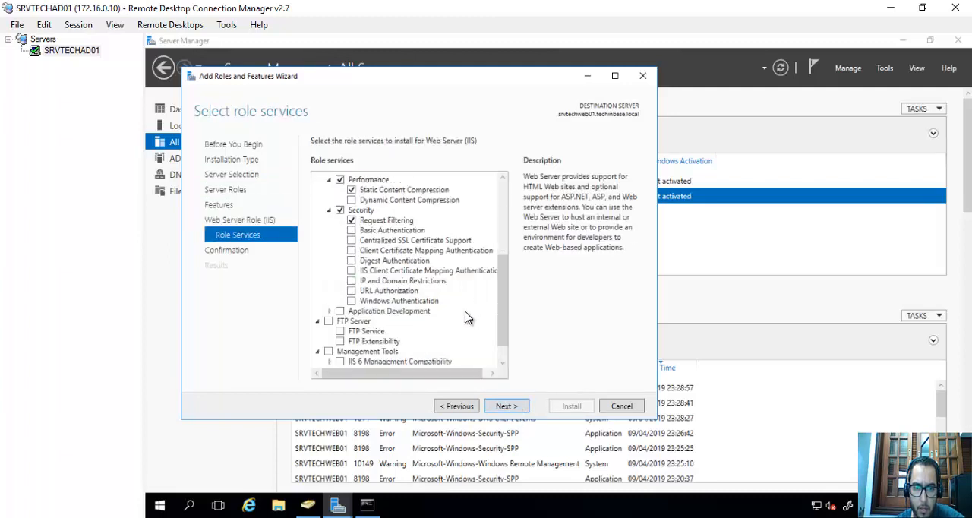
left_click(502, 407)
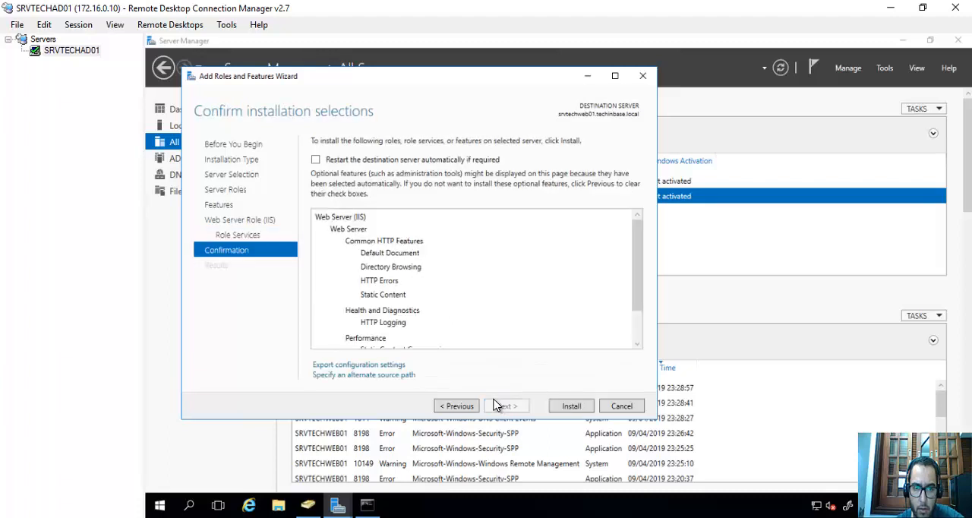
scroll(416, 302, "down", 1)
scroll(416, 302, "up", 1)
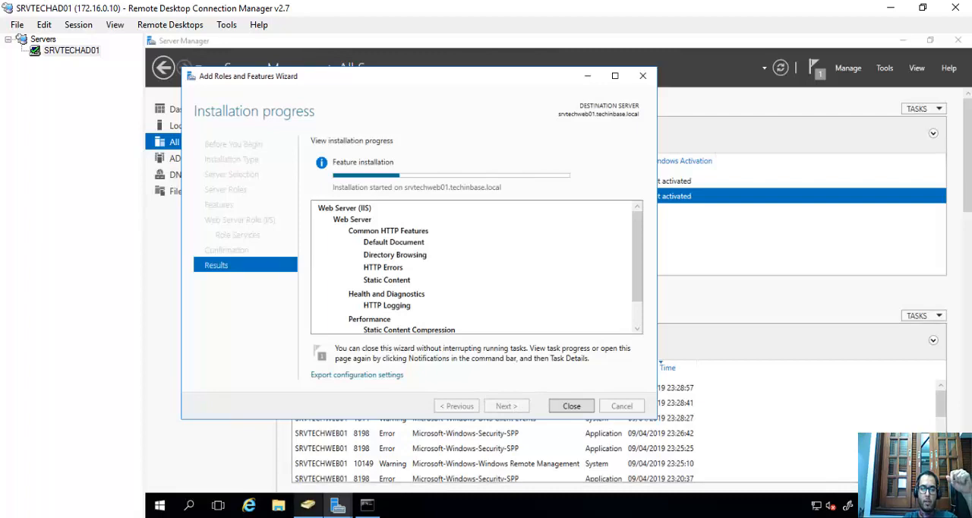
mouse_move(338, 506)
left_click(260, 463)
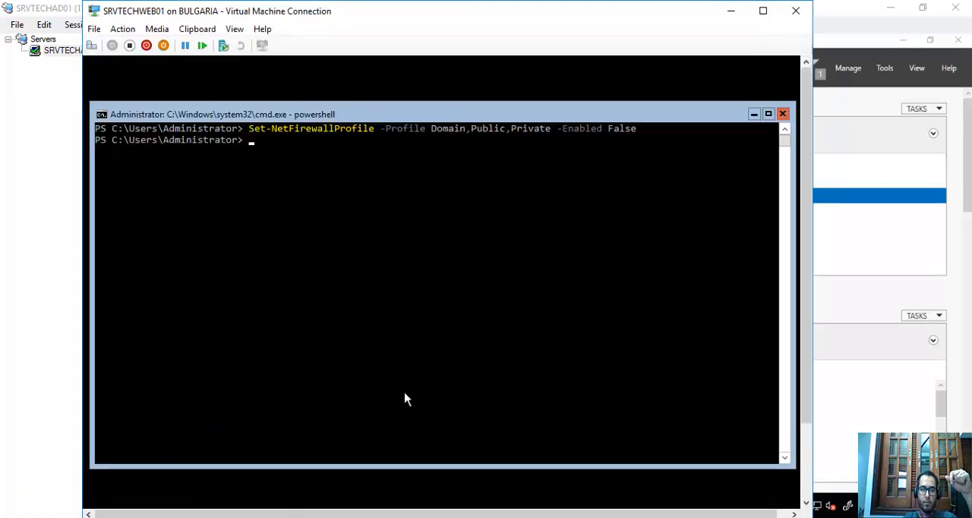
left_click(658, 13)
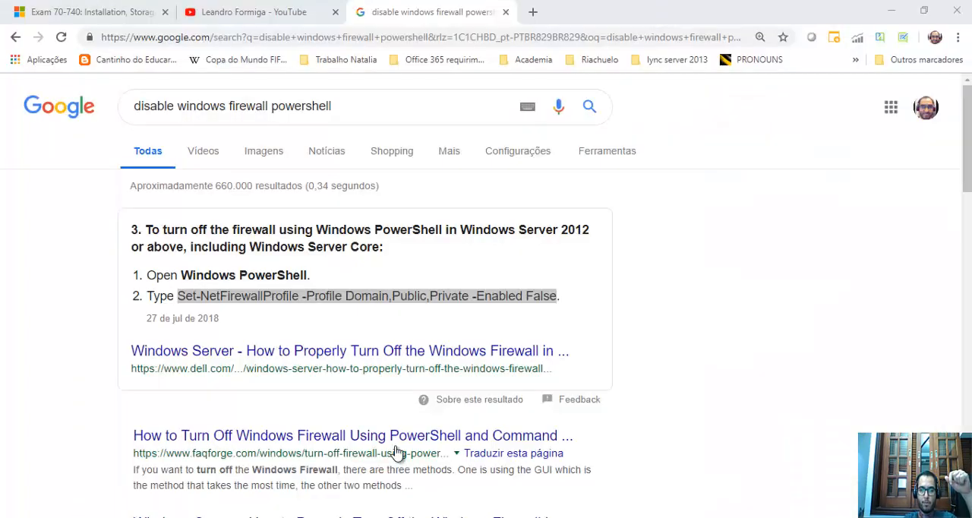
left_click(831, 231)
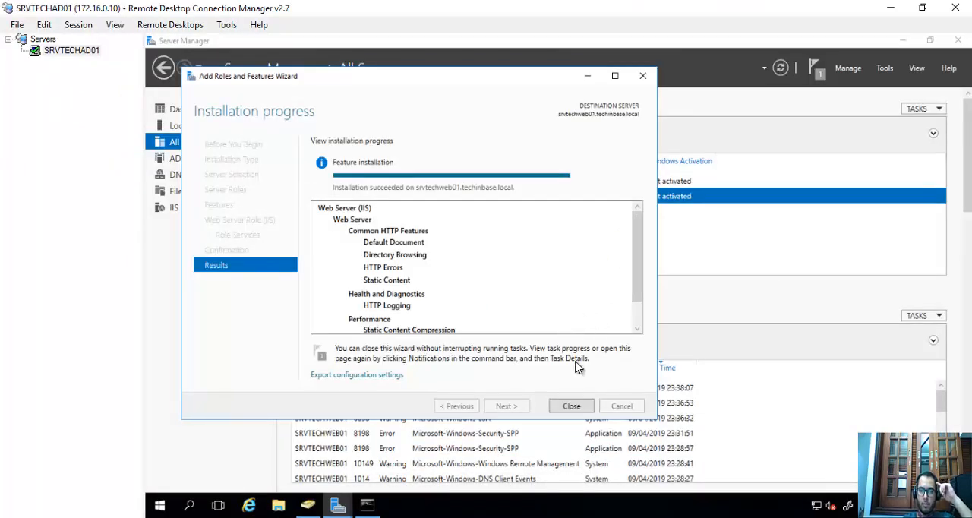
Close the role installation wizard and restart SRVTECHWEB01 from its virtual machine console with shutdown -r -t 0.
left_click(575, 409)
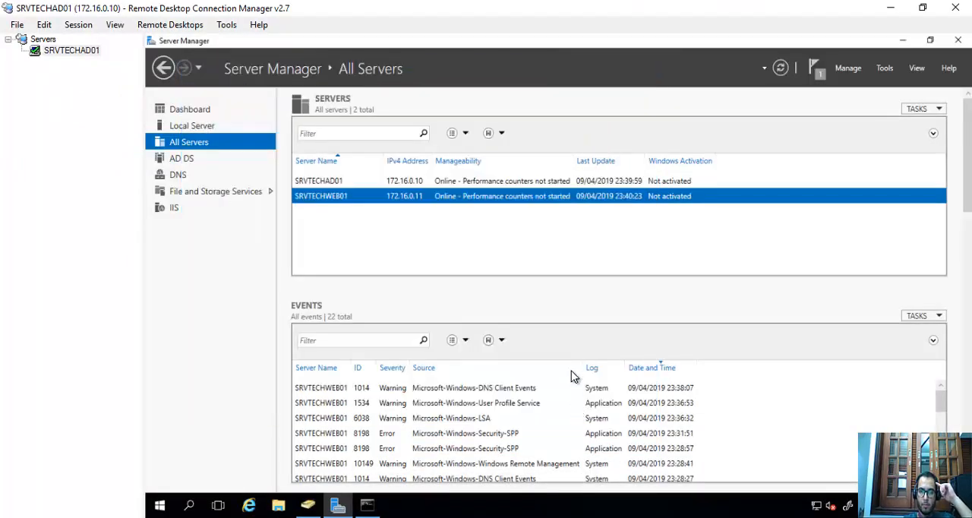
mouse_move(349, 513)
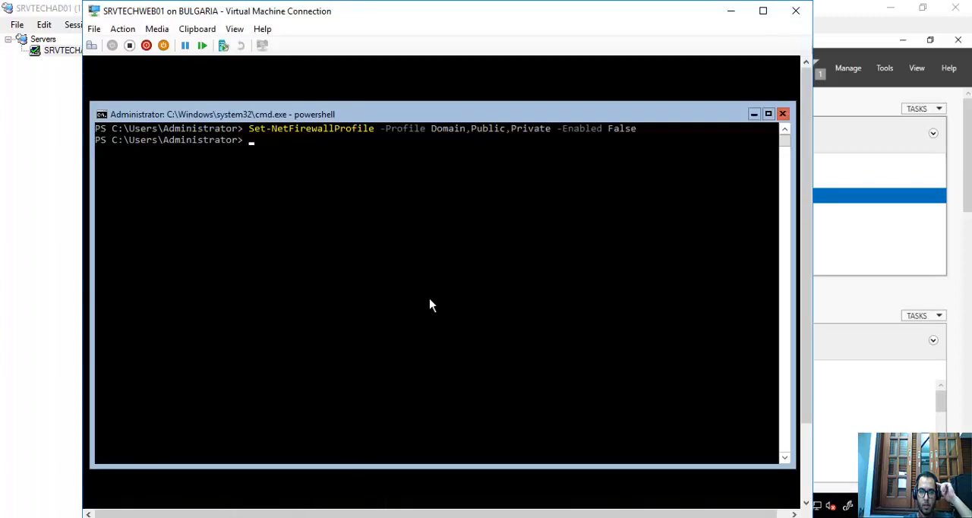
left_click(428, 301)
type("shutdown")
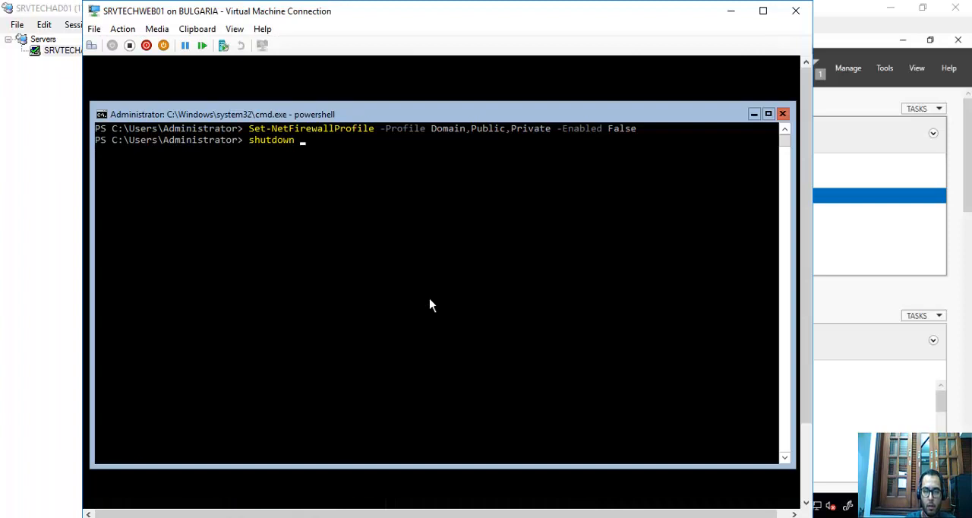
type(" -r -t 0")
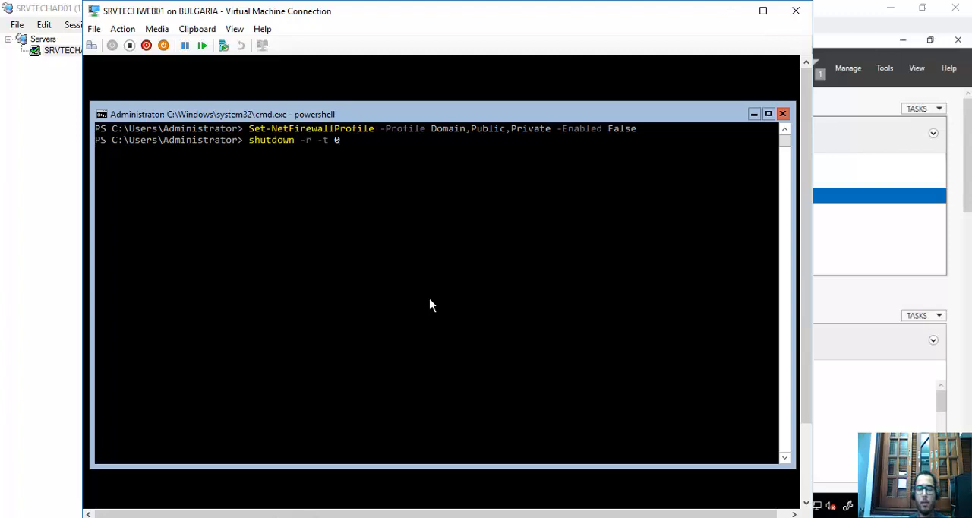
key("Return")
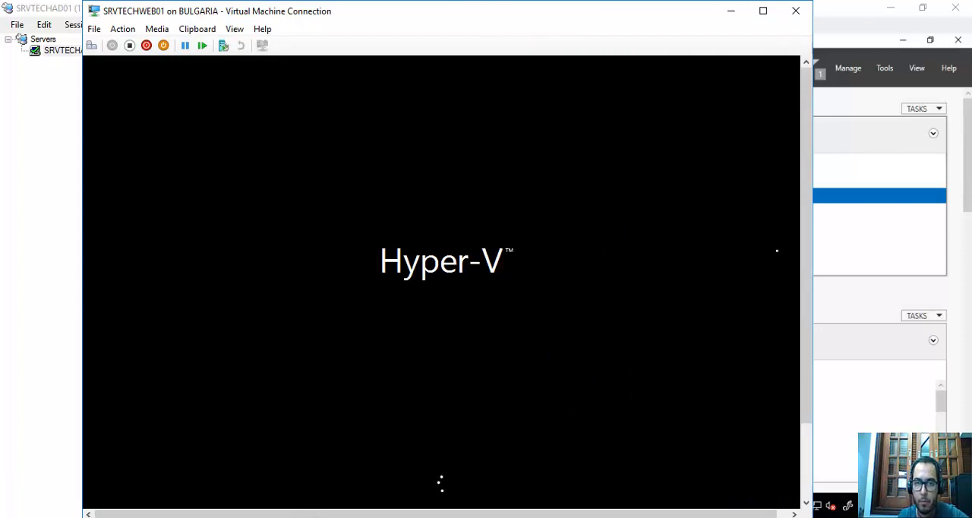
Switch to SRVTECHAD01's Server Manager and view the AD DS server group and the list of all servers.
left_click(866, 256)
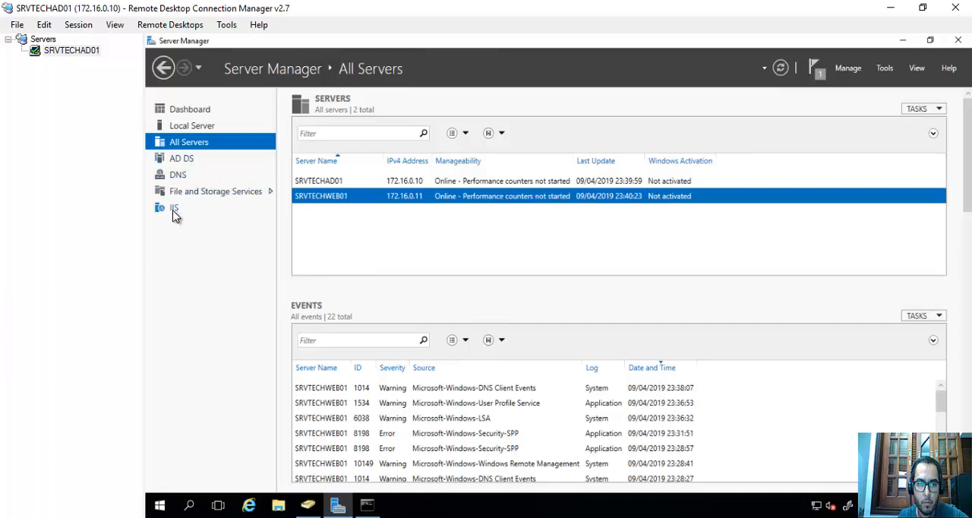
left_click(191, 158)
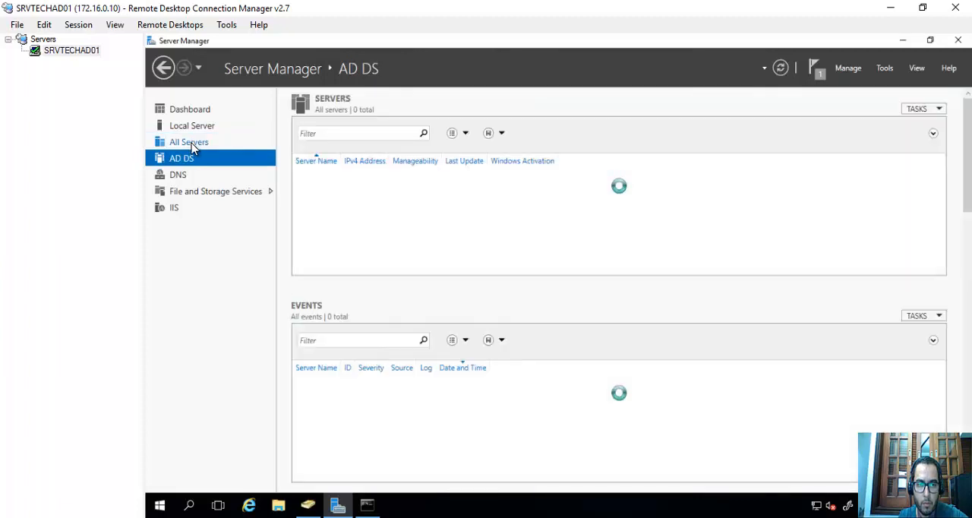
left_click(190, 143)
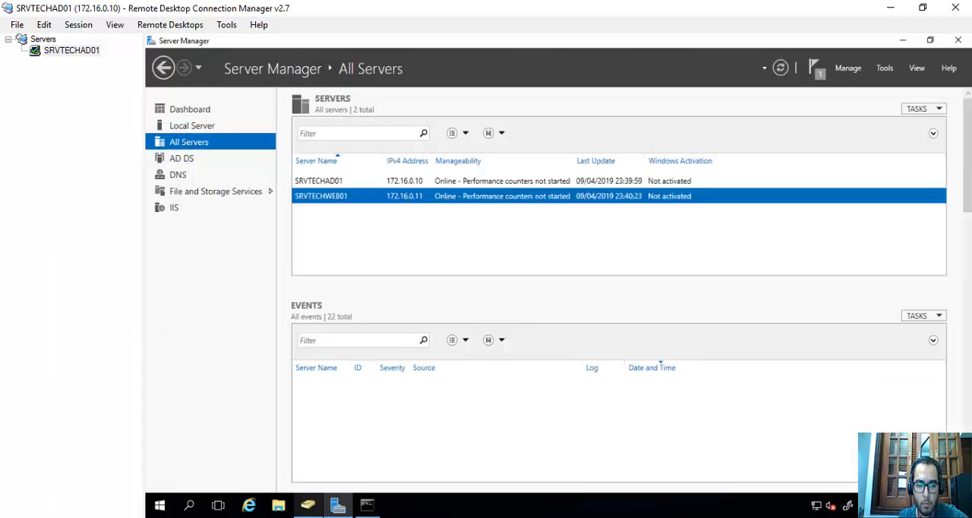
Switch to the SRVTECHWEB01 virtual machine console and sign in as Administrator by entering the account password.
key("alt+Tab")
left_click(92, 46)
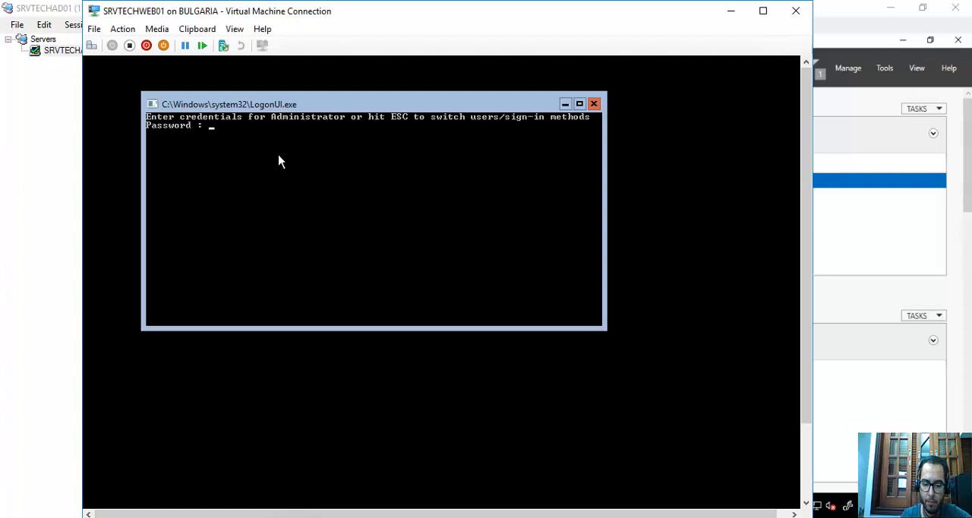
type("********")
key("Return")
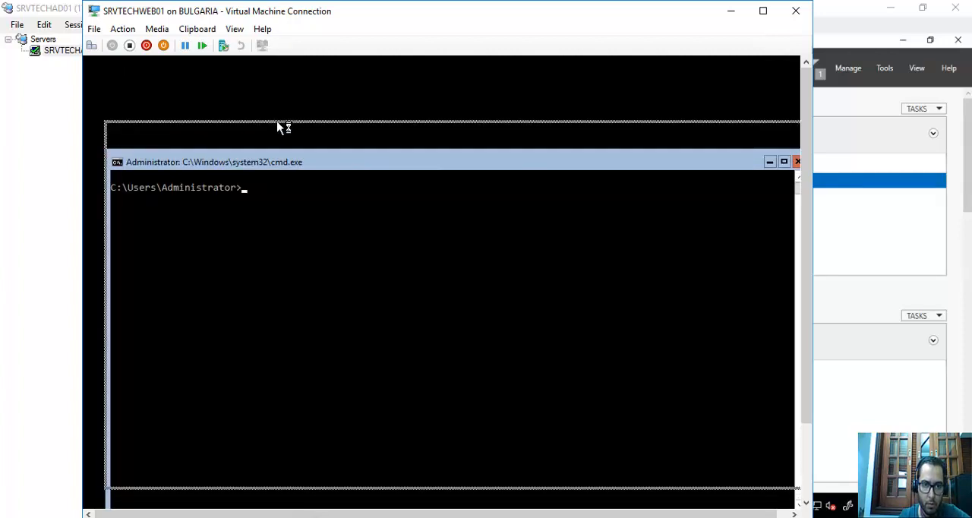
type("get-web")
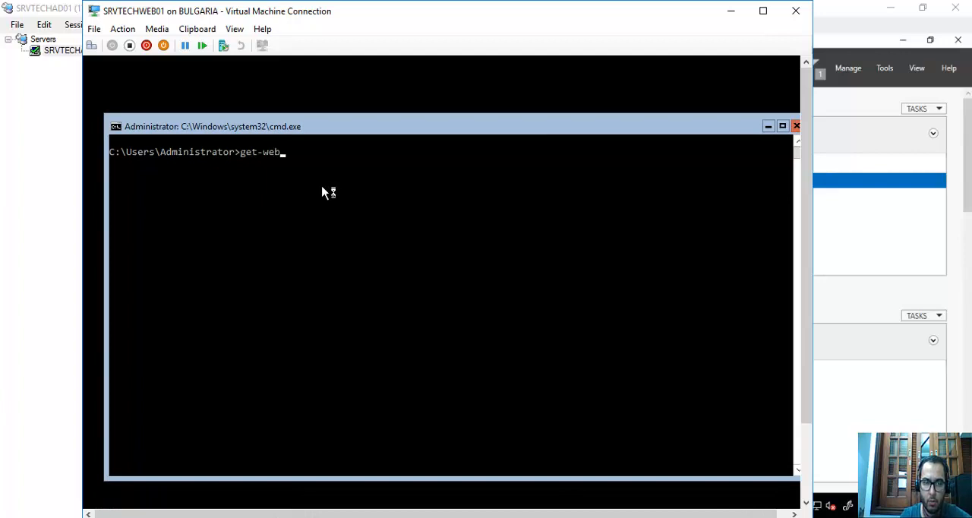
key("BackSpace")
key("BackSpace")
key("BackSpace")
key("BackSpace")
key("BackSpace")
key("BackSpace")
key("BackSpace")
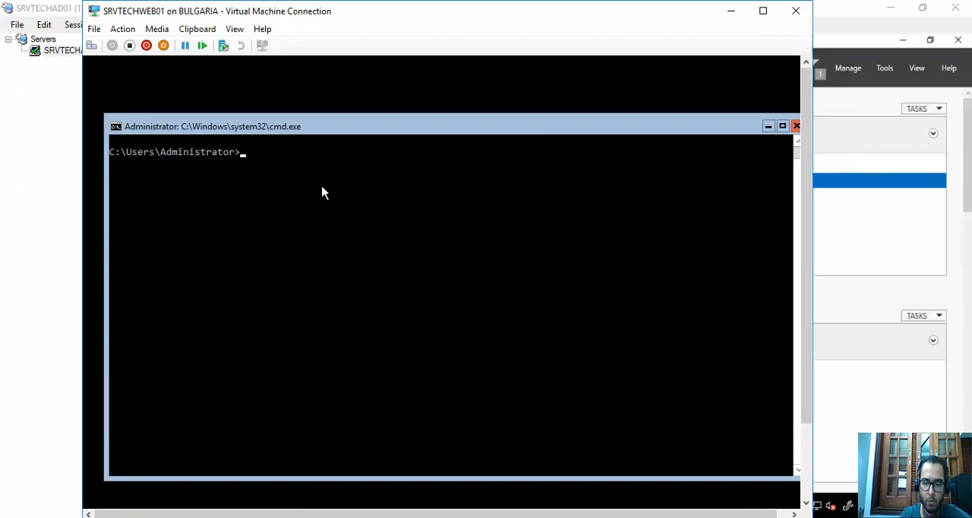
Start PowerShell in the SRVTECHWEB01 console and query the web bindings with Get-WebBinding.
type("power")
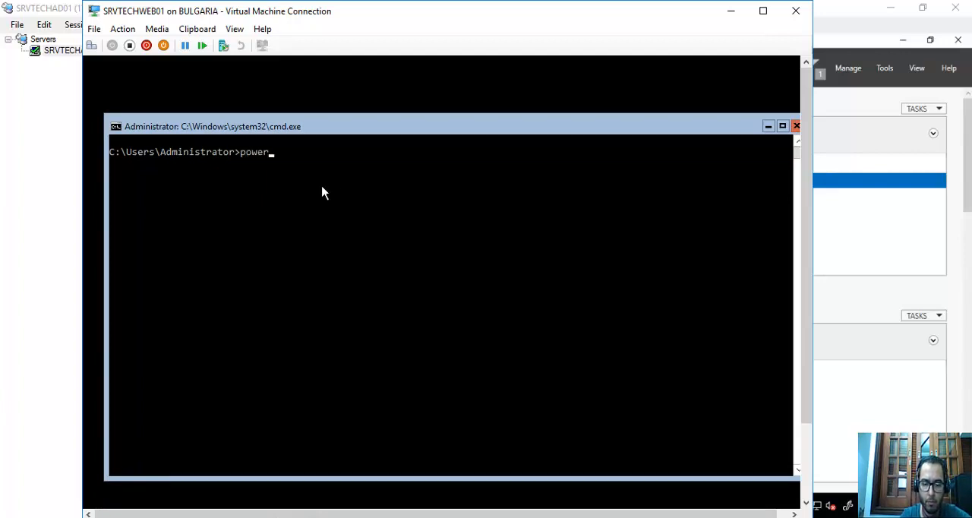
type("shell")
key("Return")
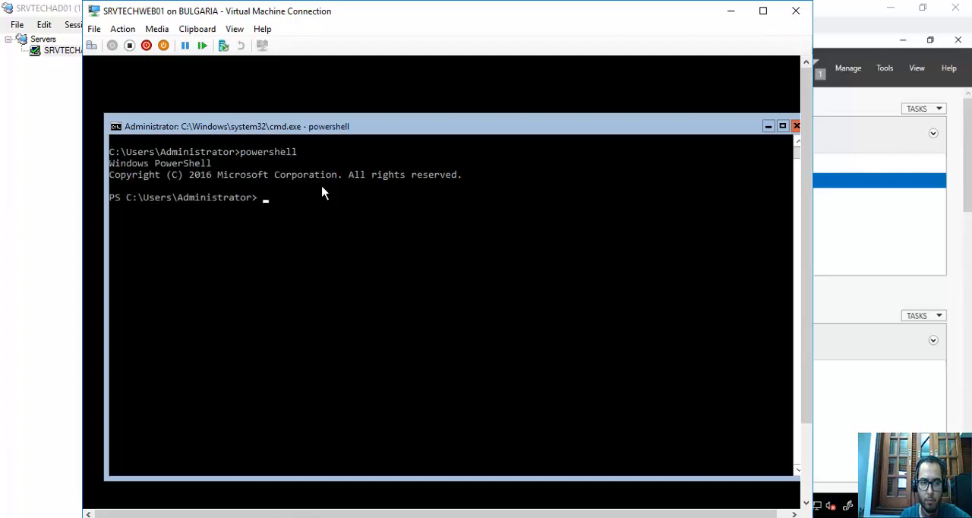
type("get-web")
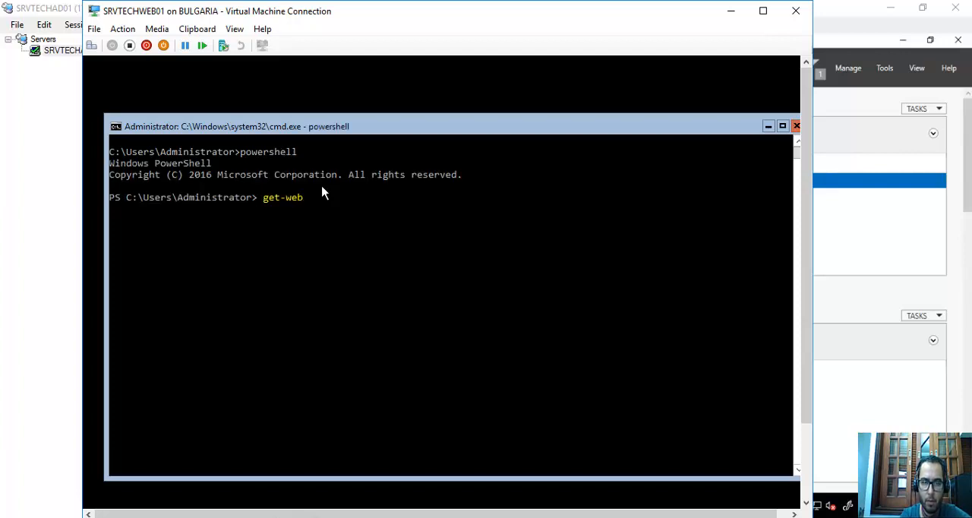
key("Tab")
key("Tab")
key("Tab")
key("Tab")
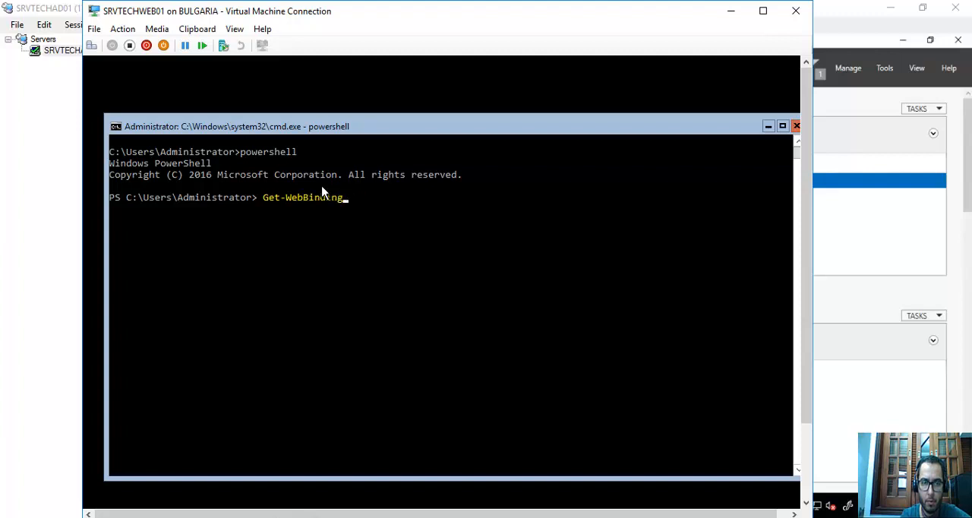
key("Return")
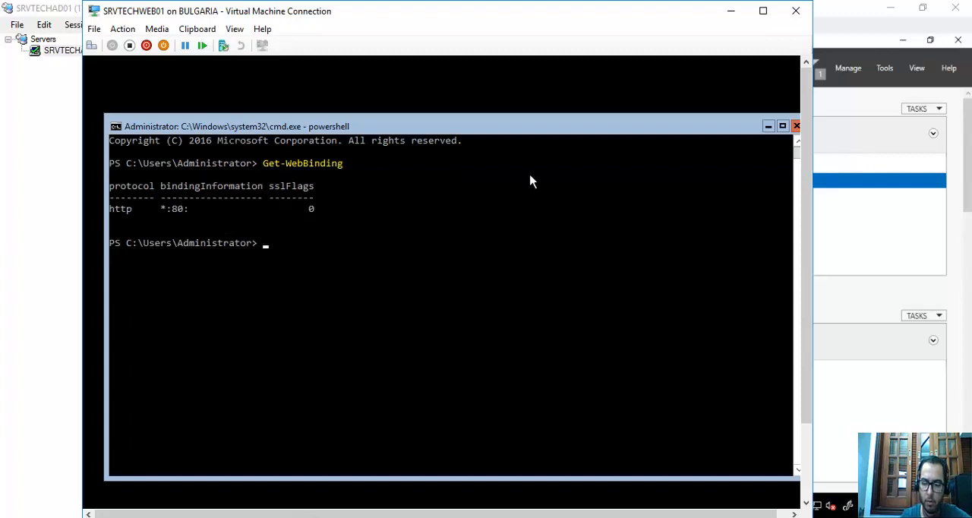
Query the web server's application domains and application pool state with Get-WebAppDomain and Get-WebAppPoolState.
type("get-web")
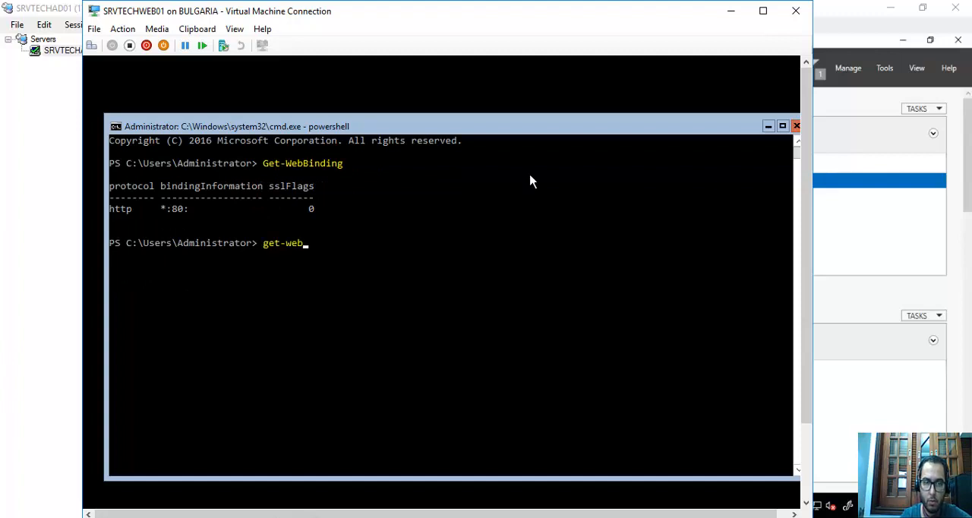
key("Tab")
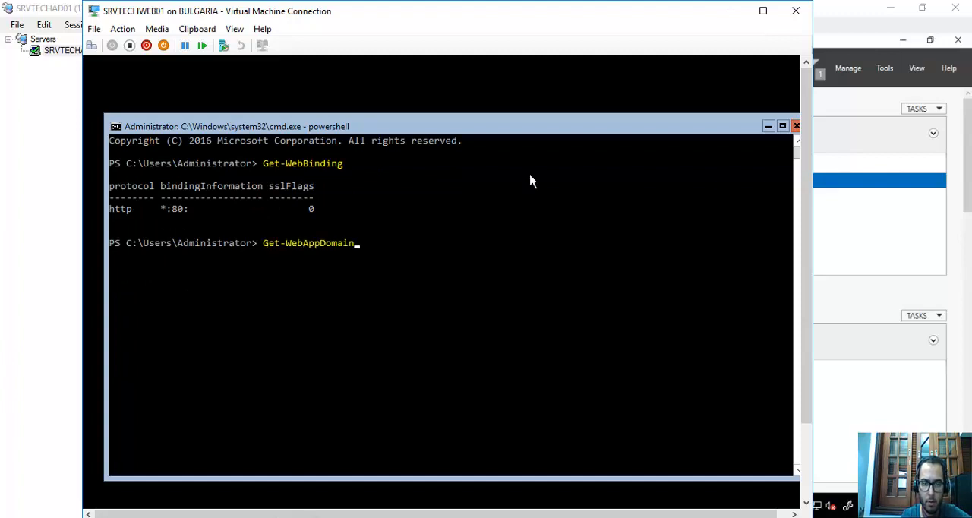
key("Return")
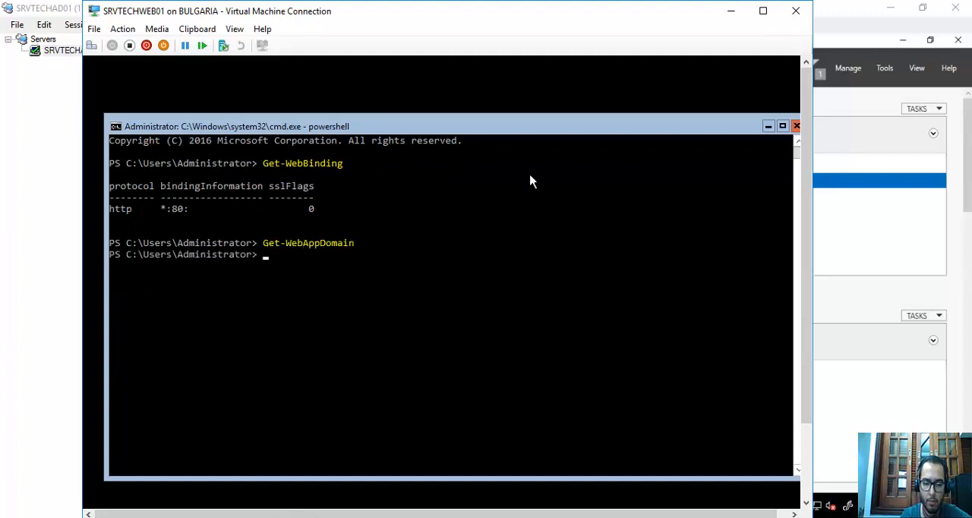
type("get-web")
key("Tab")
key("Tab")
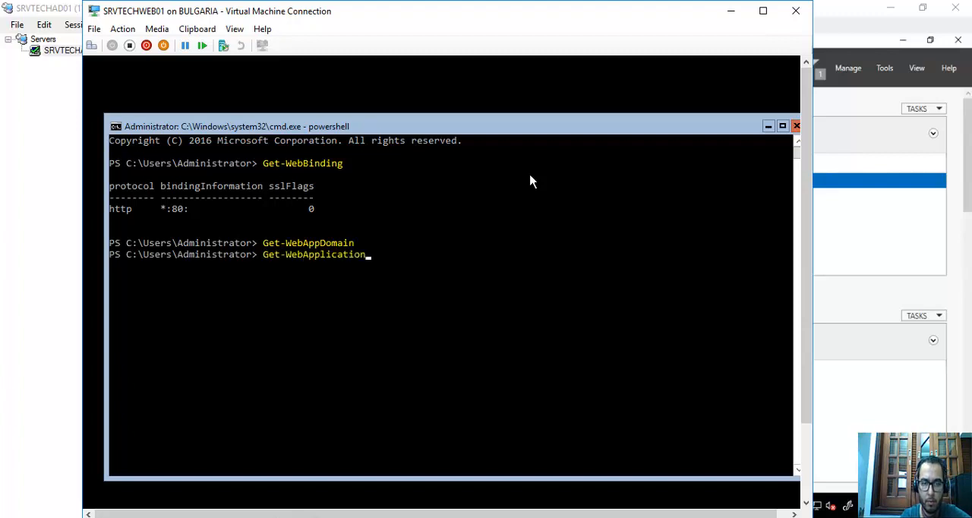
key("Tab")
key("Return")
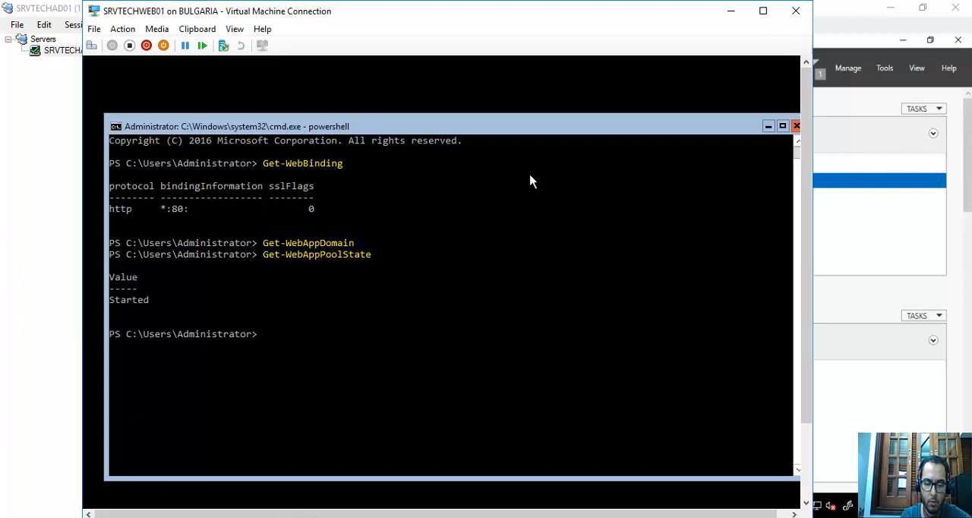
Query the central certificate provider with Get-WebCentralCertProvider, and clear the console with cls.
type("get-web")
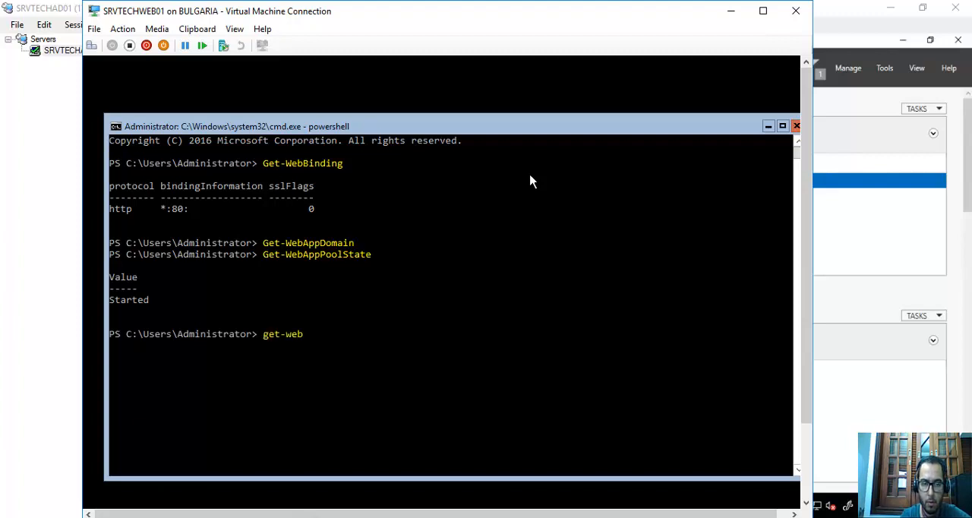
key("Tab")
key("Tab")
key("Tab")
key("Tab")
key("Tab")
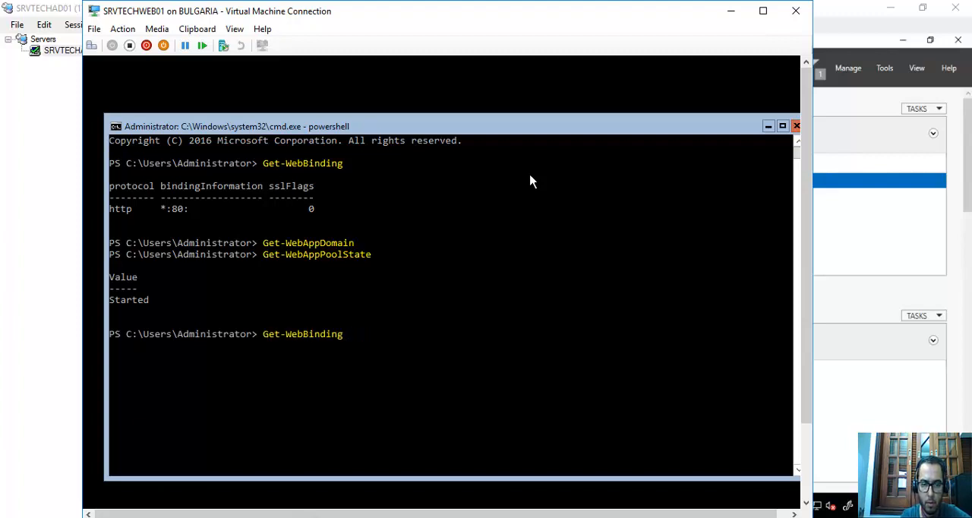
key("Return")
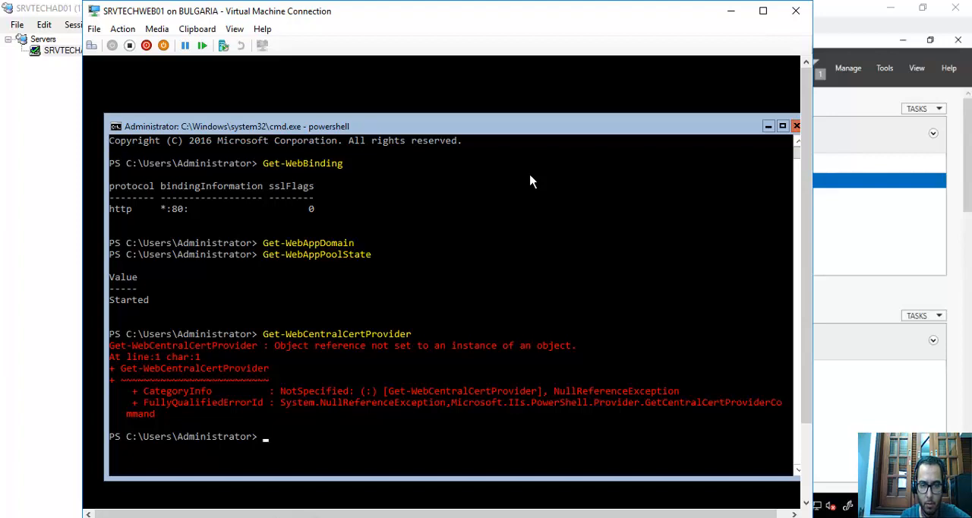
type("cls")
key("Return")
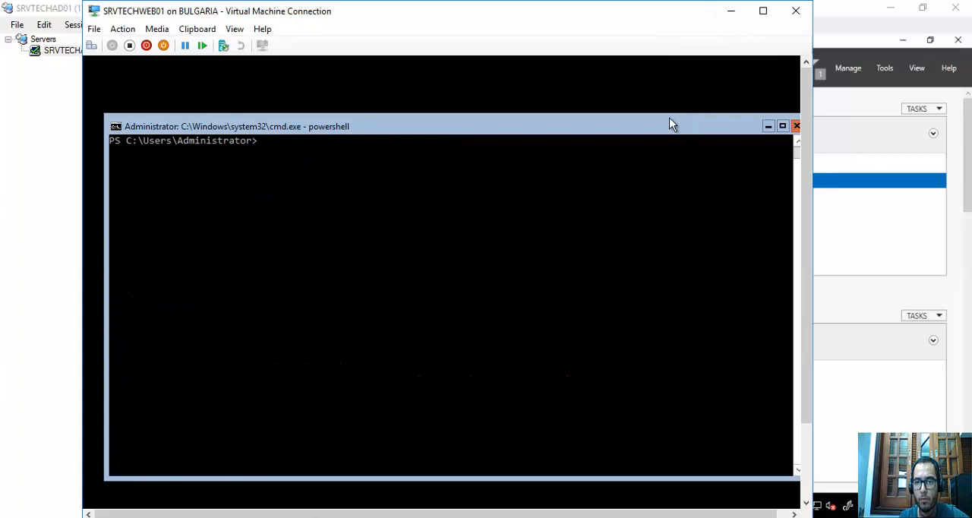
Return to SRVTECHAD01's Server Manager and start the Remove Roles and Features Wizard with srvtechweb01 as the destination server.
left_click(731, 13)
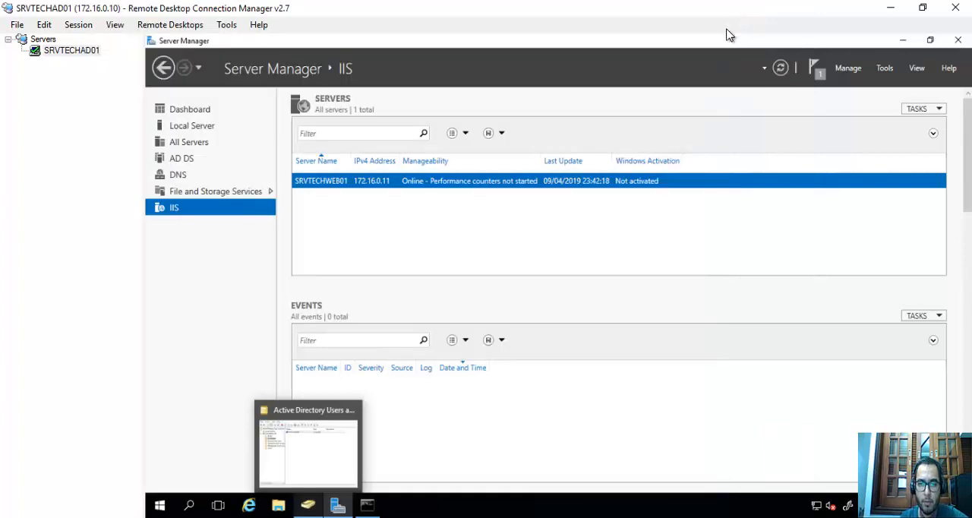
left_click(195, 145)
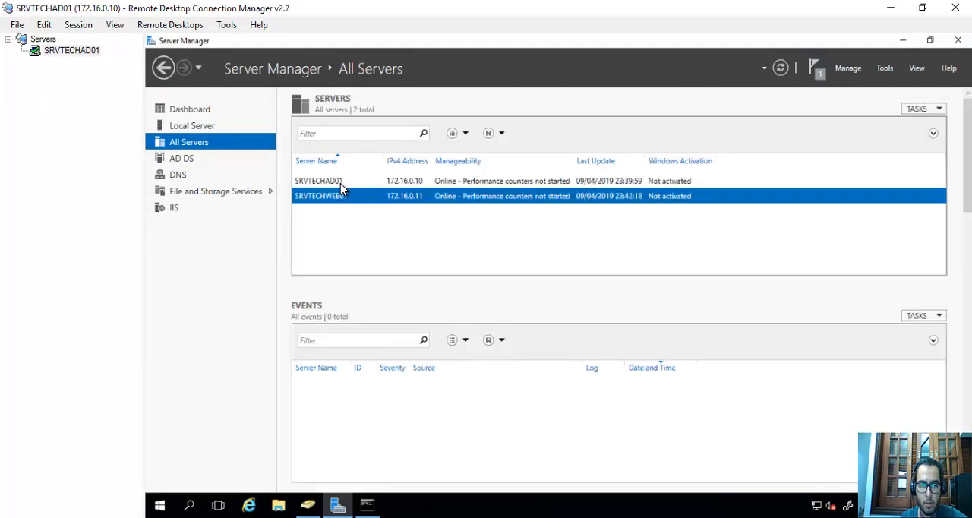
left_click(848, 69)
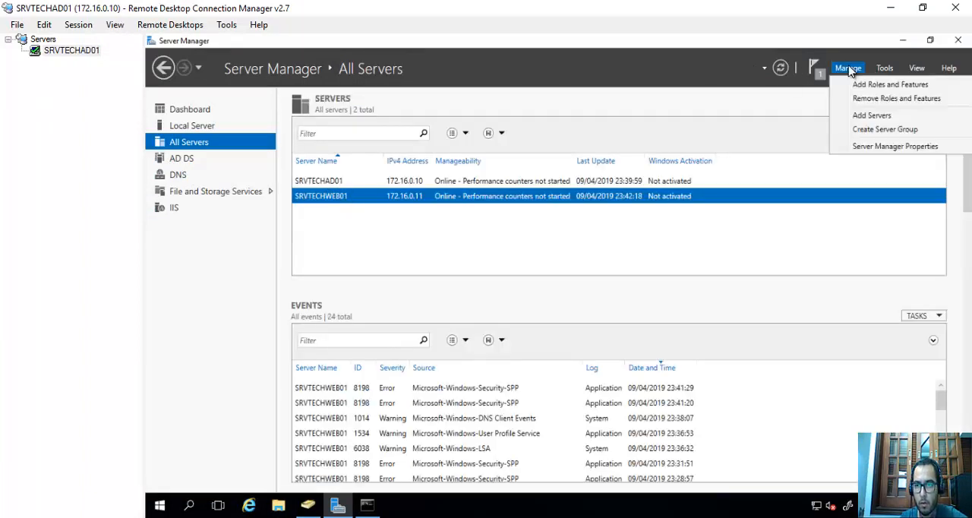
left_click(891, 98)
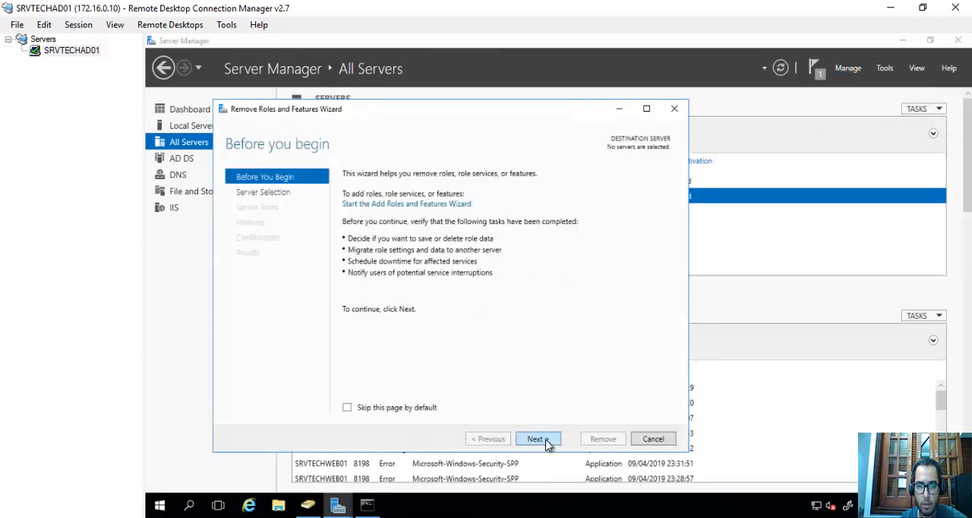
left_click(548, 441)
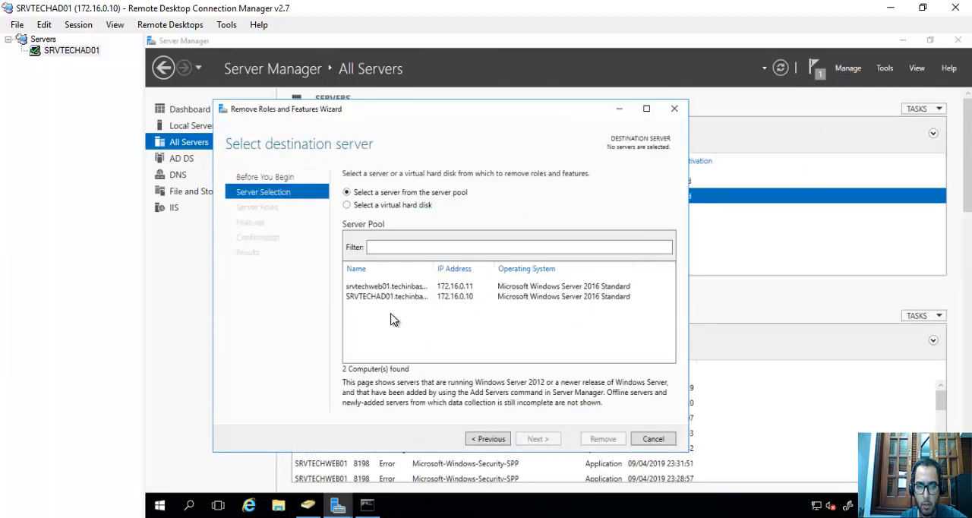
left_click(380, 287)
left_click(543, 445)
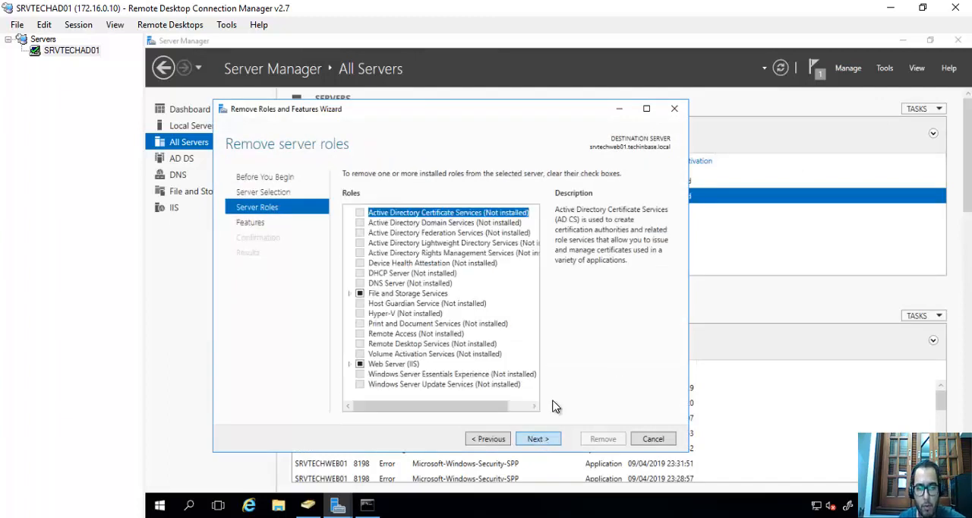
Select the Web Server (IIS) role for removal, keep the features unchanged and start the removal on srvtechweb01.
left_click(361, 364)
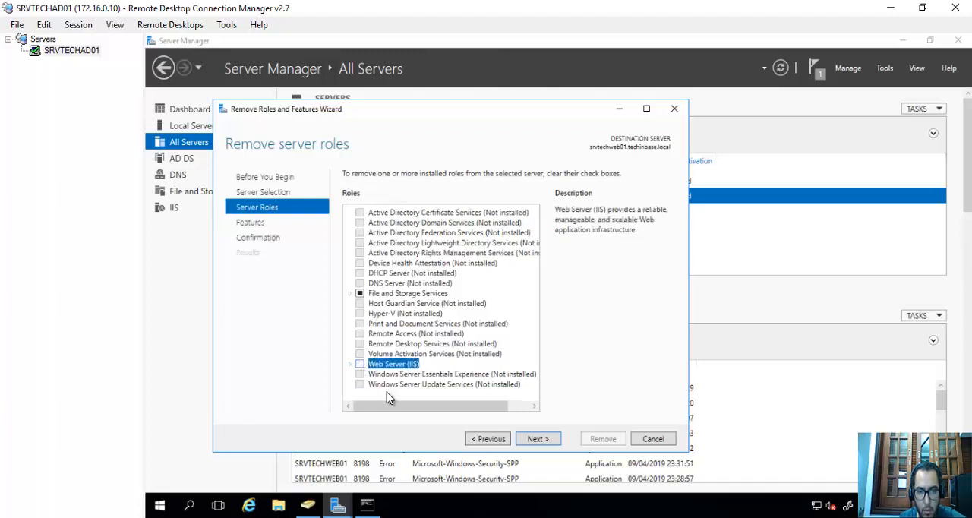
left_click(540, 448)
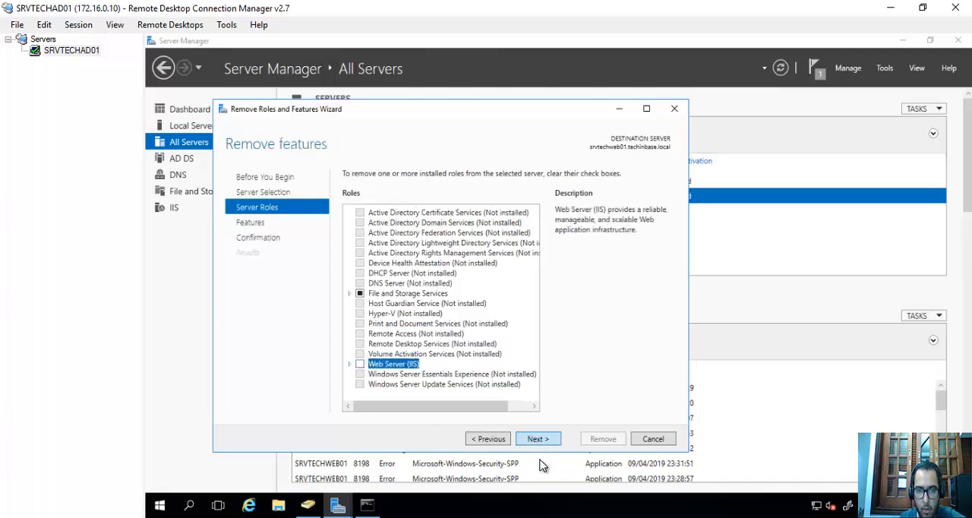
left_click(540, 448)
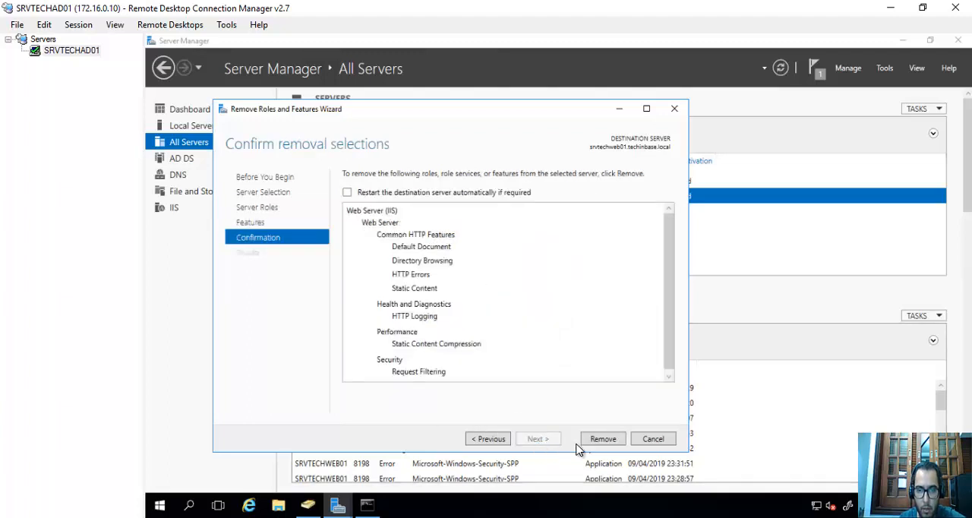
left_click(613, 445)
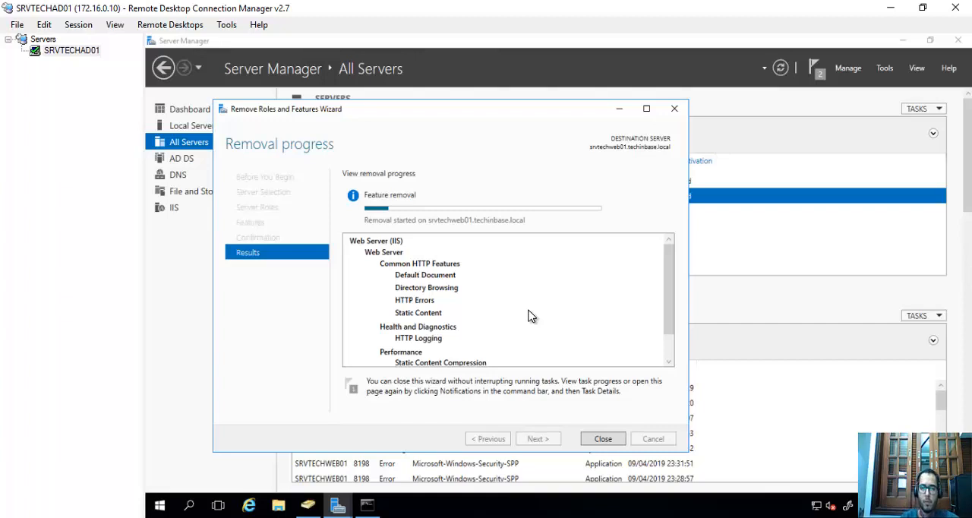
mouse_move(606, 7)
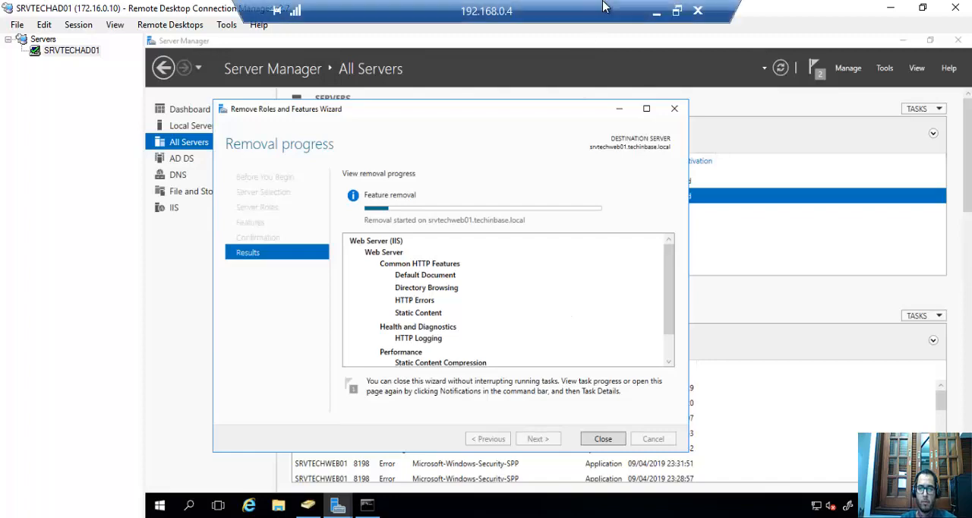
left_click(656, 11)
left_click(336, 516)
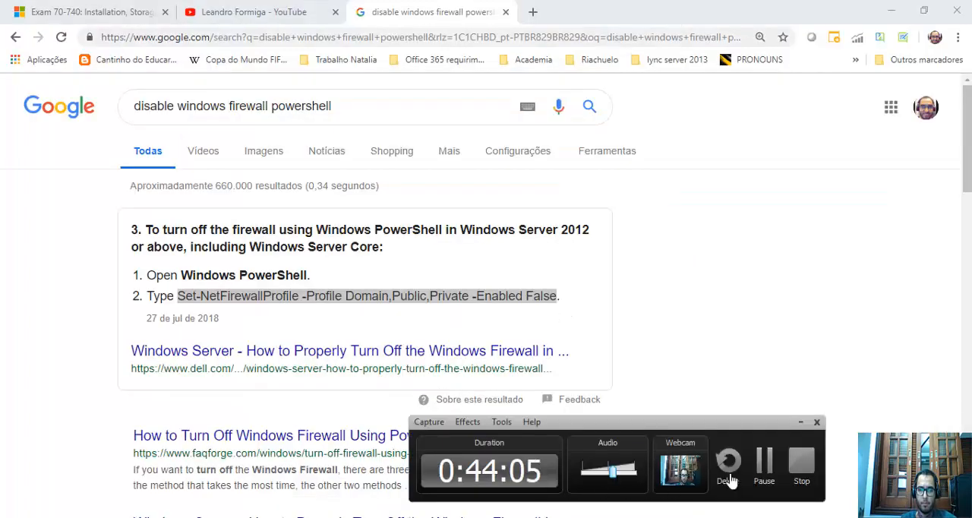
left_click(765, 461)
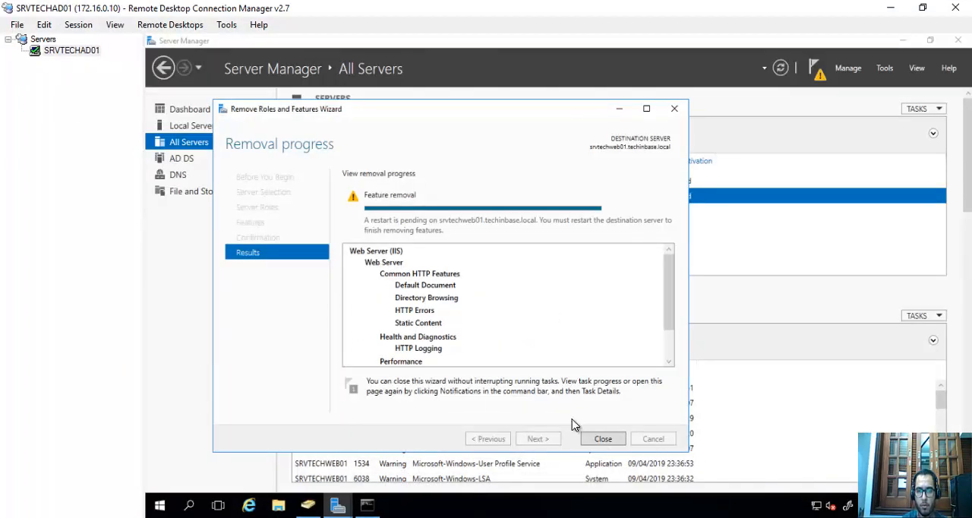
Close the removal wizard, restart SRVTECHWEB01 from the list of all servers and switch to its virtual machine console.
left_click(604, 440)
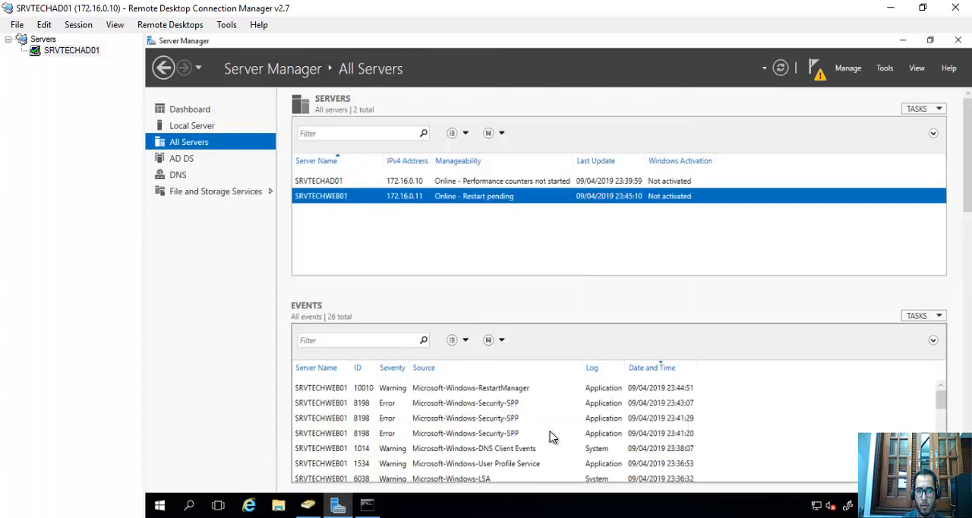
right_click(331, 199)
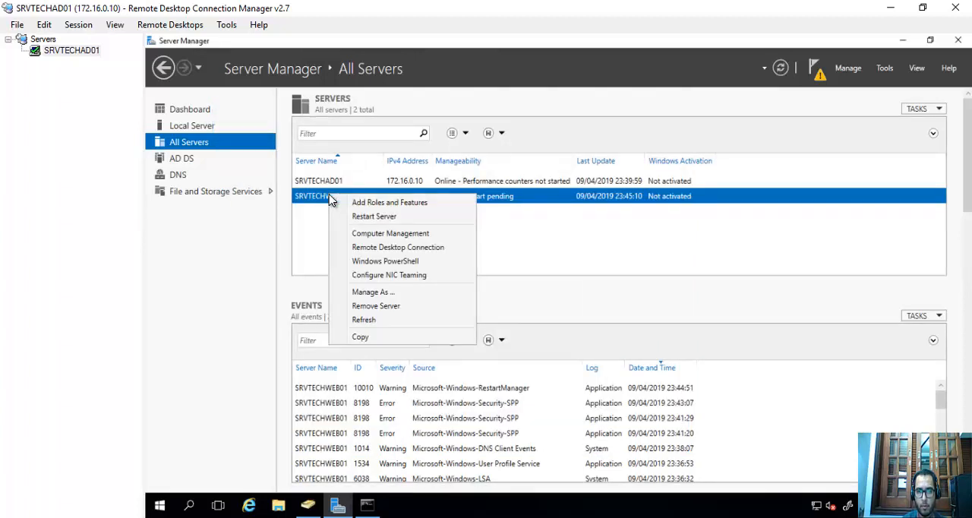
left_click(366, 218)
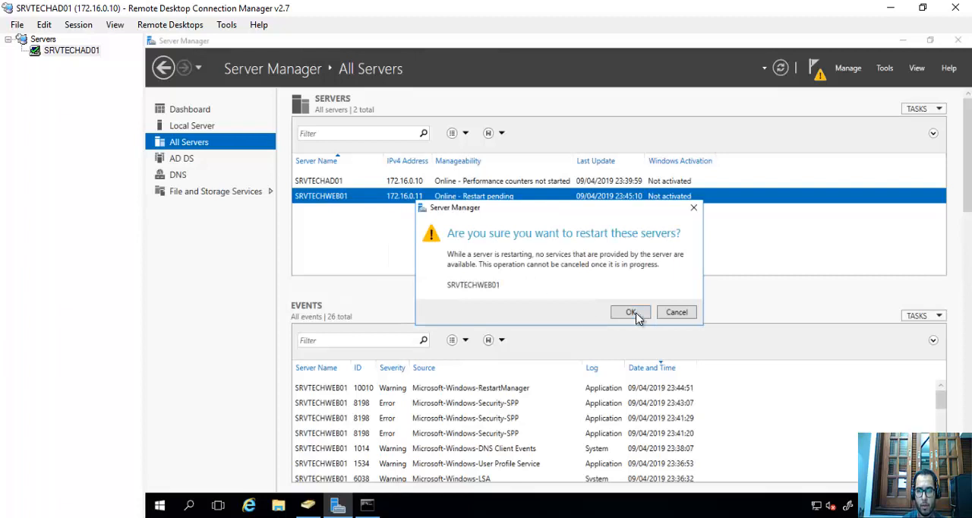
left_click(635, 316)
left_click(292, 517)
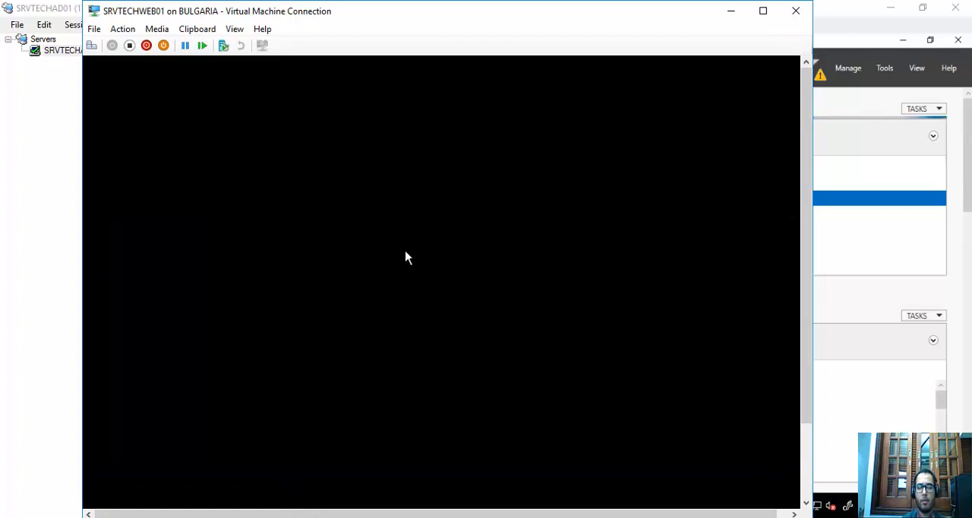
left_click_drag(461, 20, 470, 22)
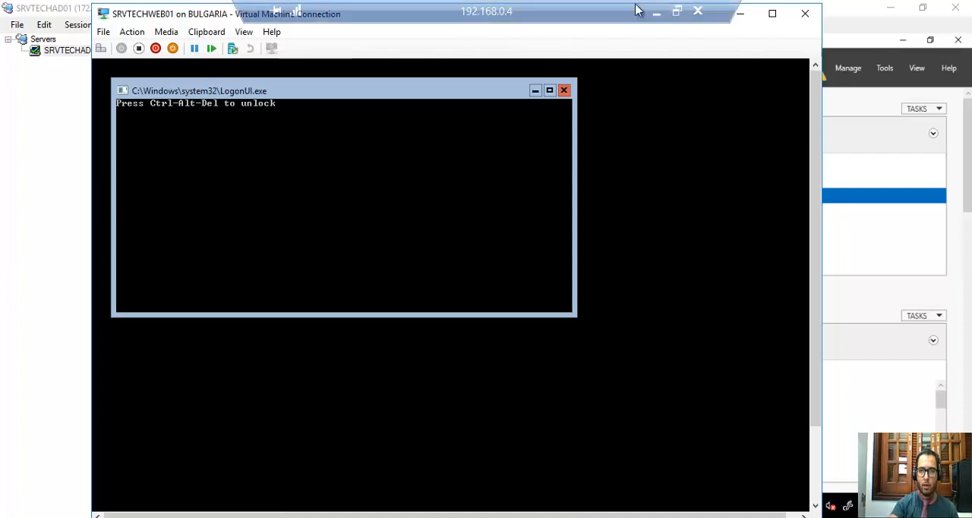
left_click(656, 14)
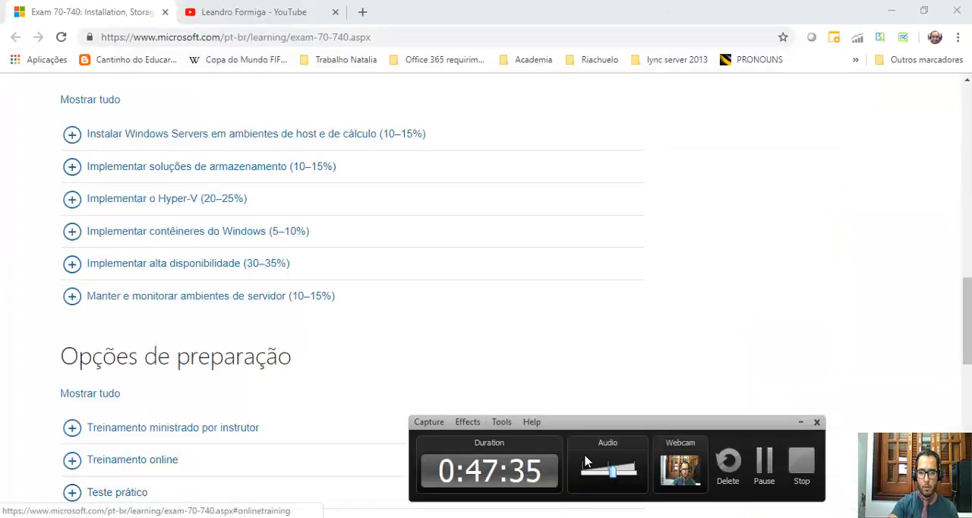